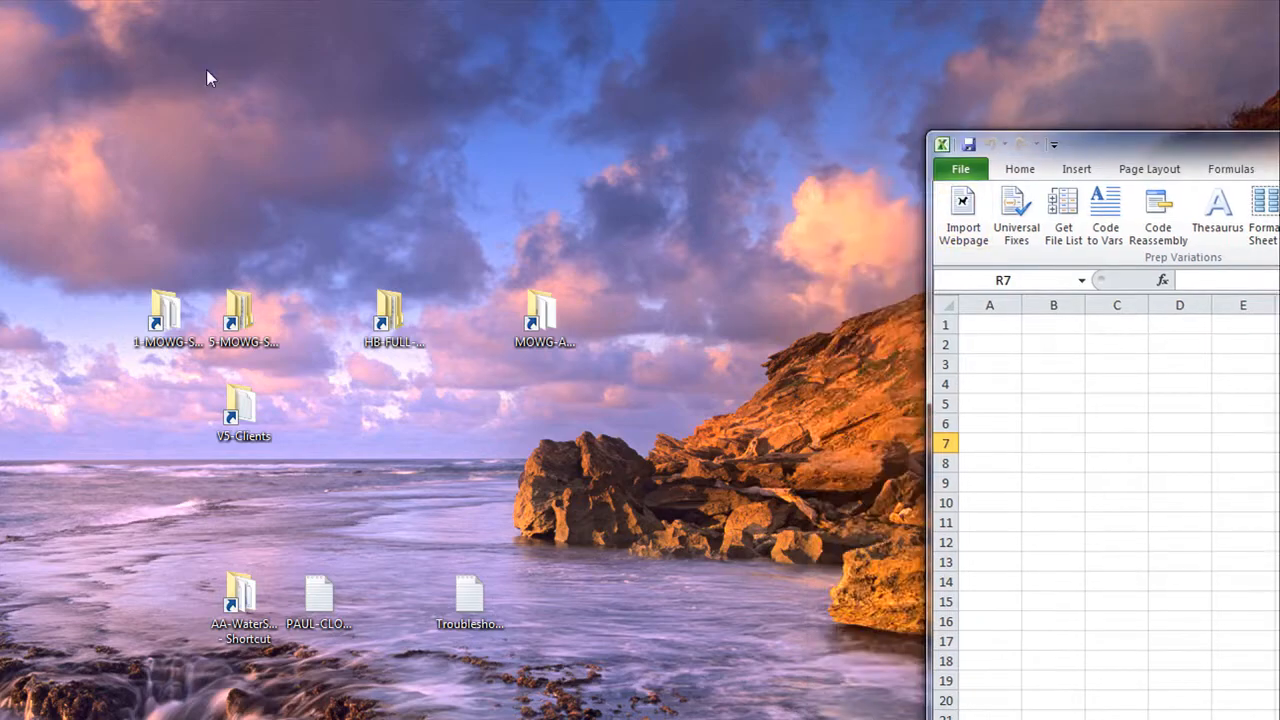
- Open the HB-FULL desktop shortcut, go into HB-GEO-SUB in a maximized window, and open its SYSTEM folder
{"action": "double_click", "coordinate": [398, 315]}
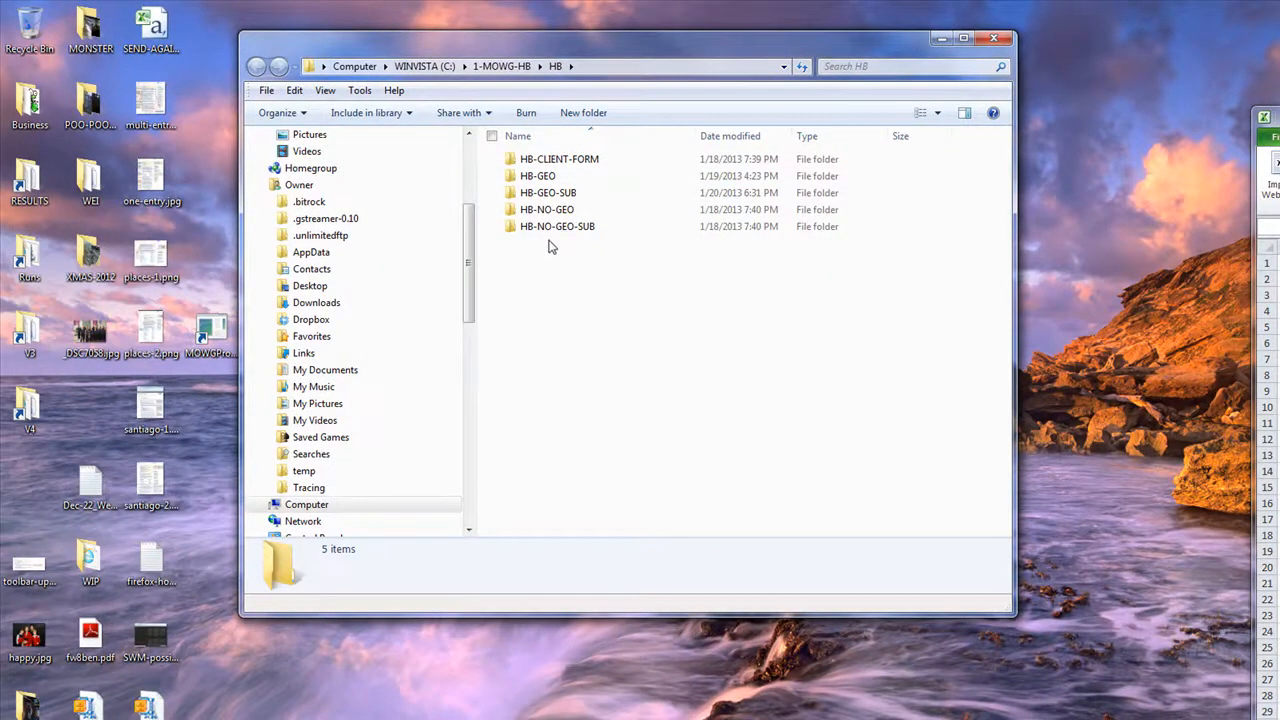
{"action": "double_click", "coordinate": [545, 192]}
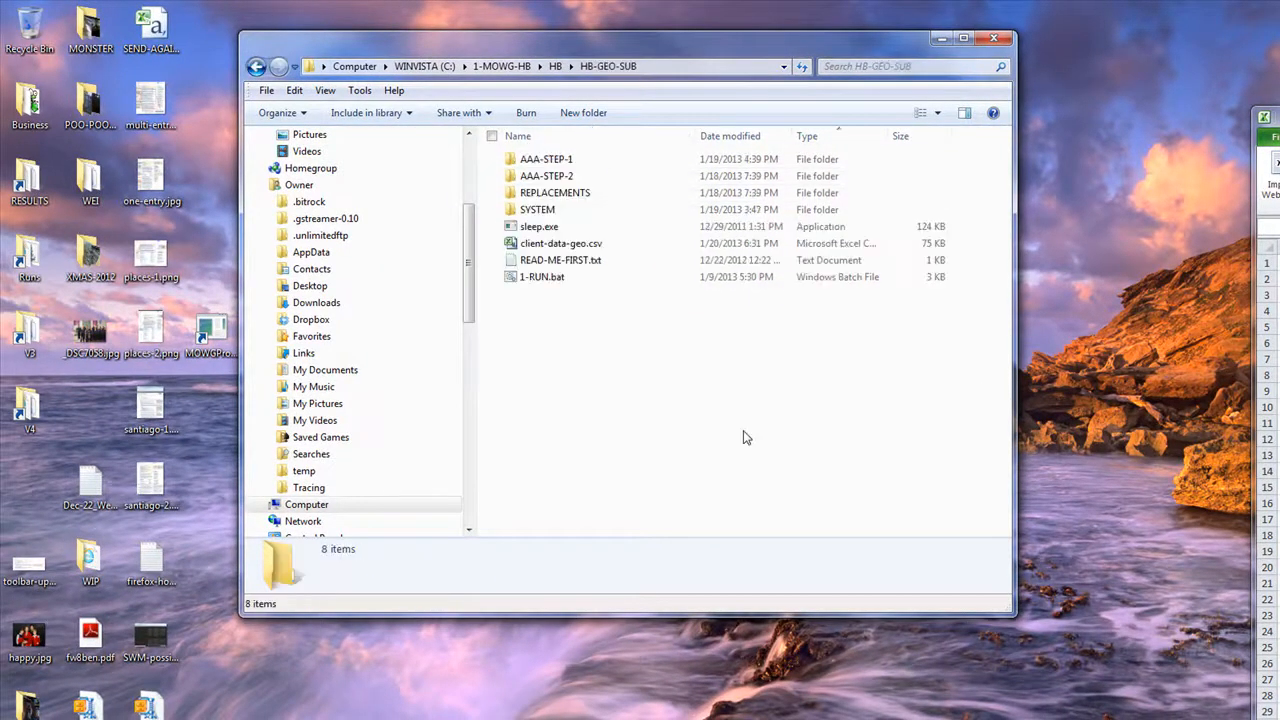
{"action": "left_click", "coordinate": [965, 40]}
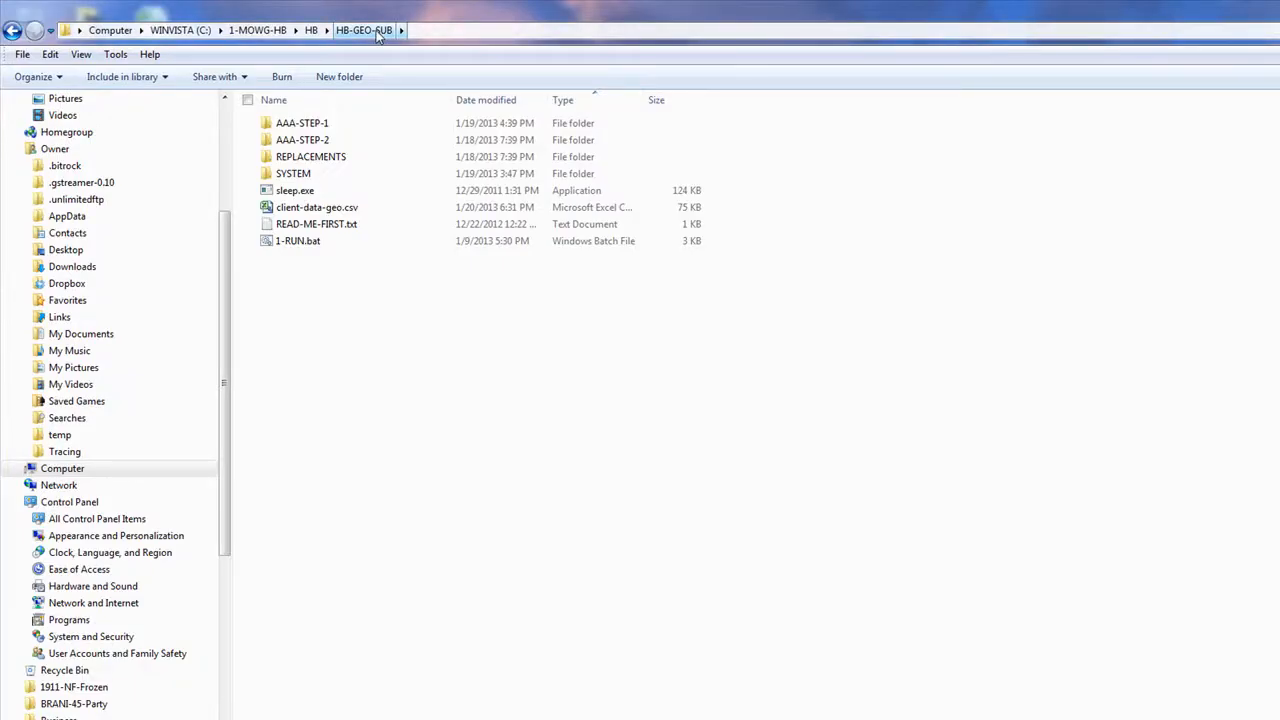
{"action": "double_click", "coordinate": [294, 173]}
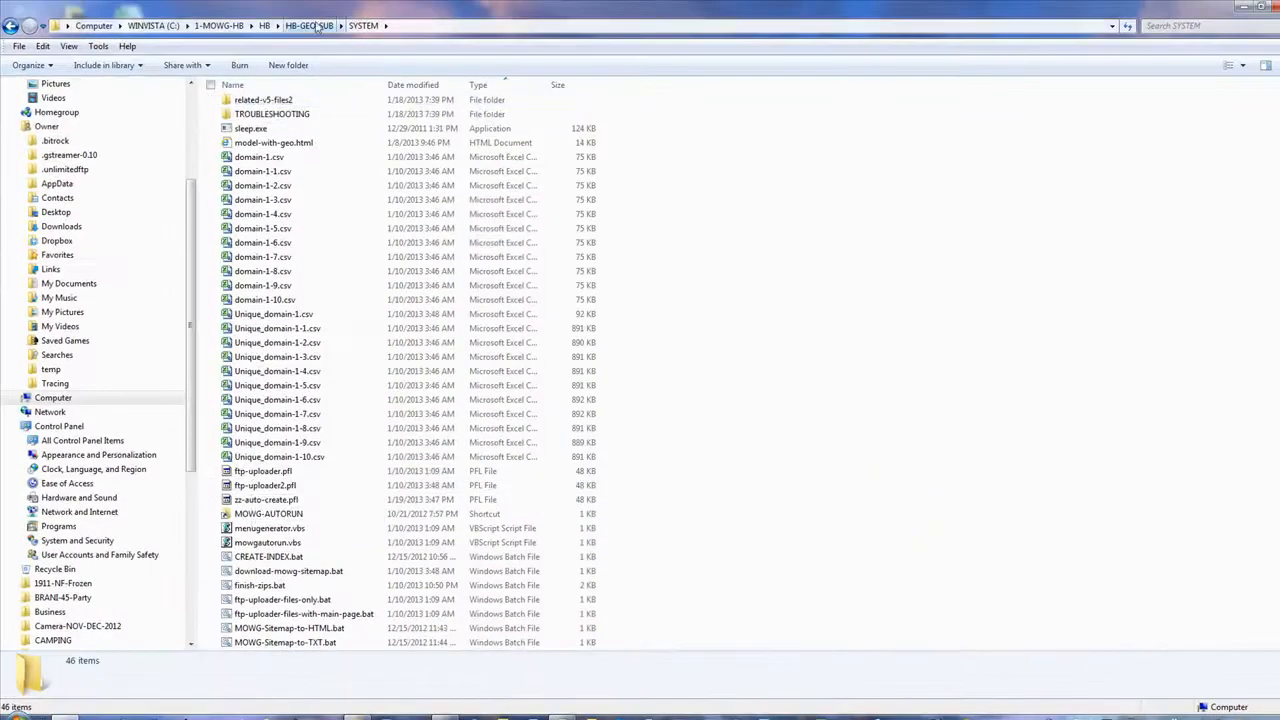
- Go back up to HB-GEO-SUB to view its contents, and return to the SYSTEM folder to look over its files
{"action": "left_click", "coordinate": [316, 26]}
{"action": "left_click", "coordinate": [562, 519]}
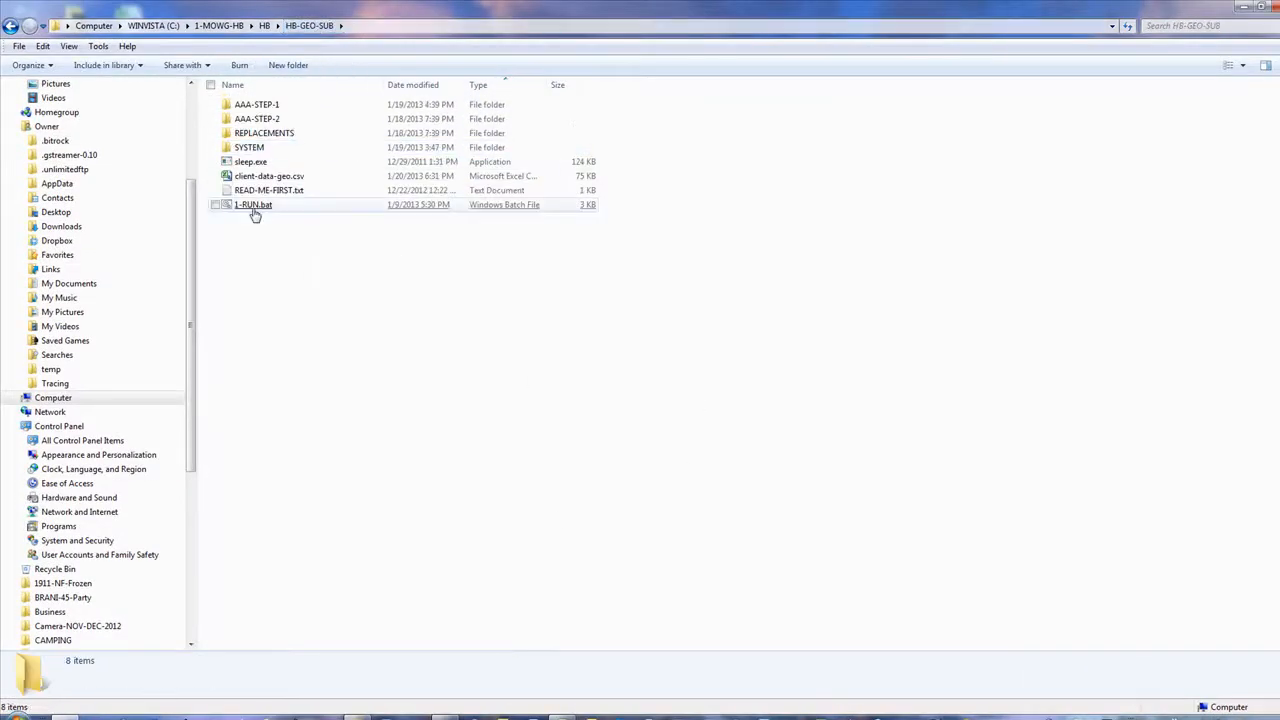
{"action": "double_click", "coordinate": [249, 147]}
{"action": "scroll", "coordinate": [808, 394], "scroll_direction": "down", "scroll_amount": 3}
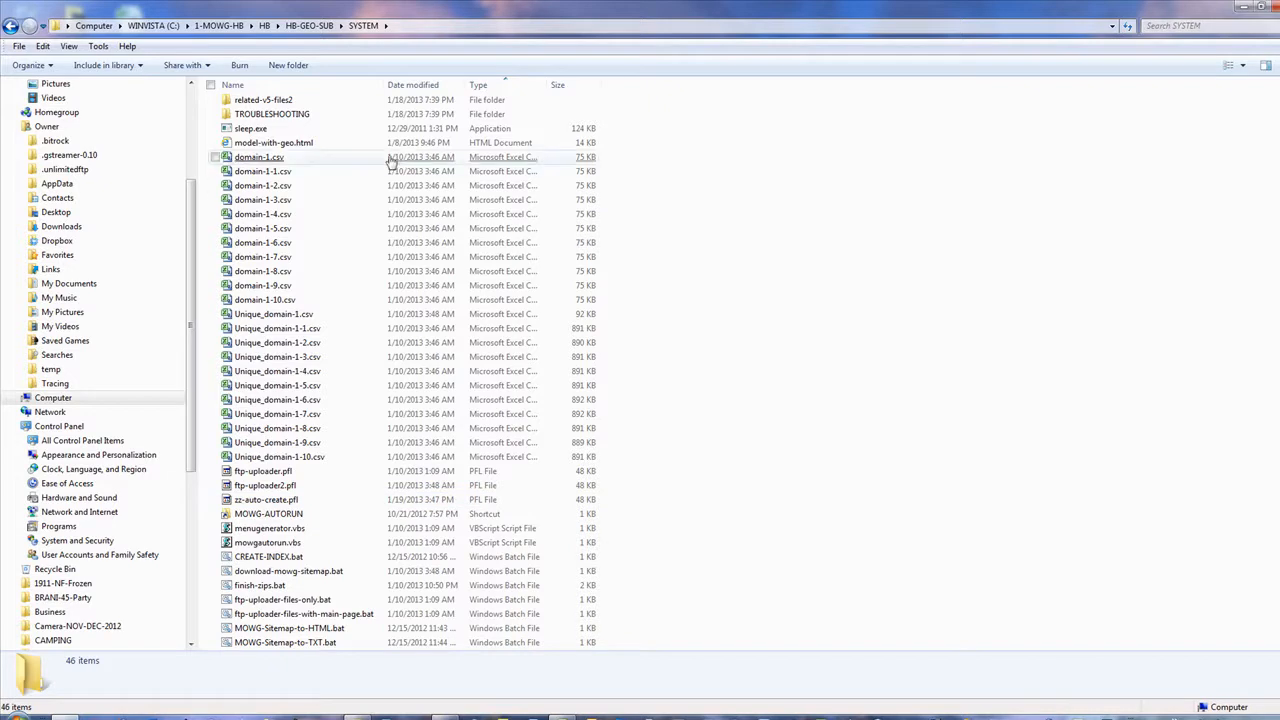
- Open domain-1.csv from the SYSTEM folder and autofit the <<<MENU column (PM) so its entries are readable
{"action": "double_click", "coordinate": [260, 157]}
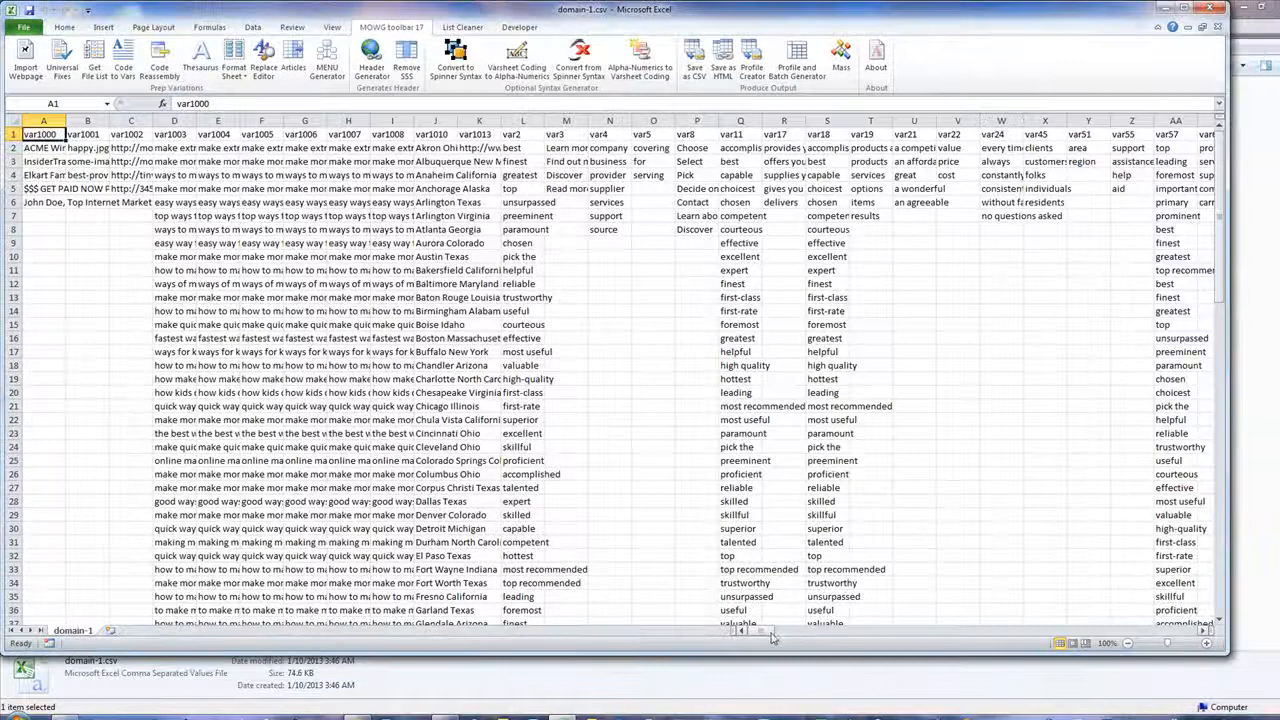
{"action": "left_click_drag", "start_coordinate": [772, 634], "coordinate": [1158, 635]}
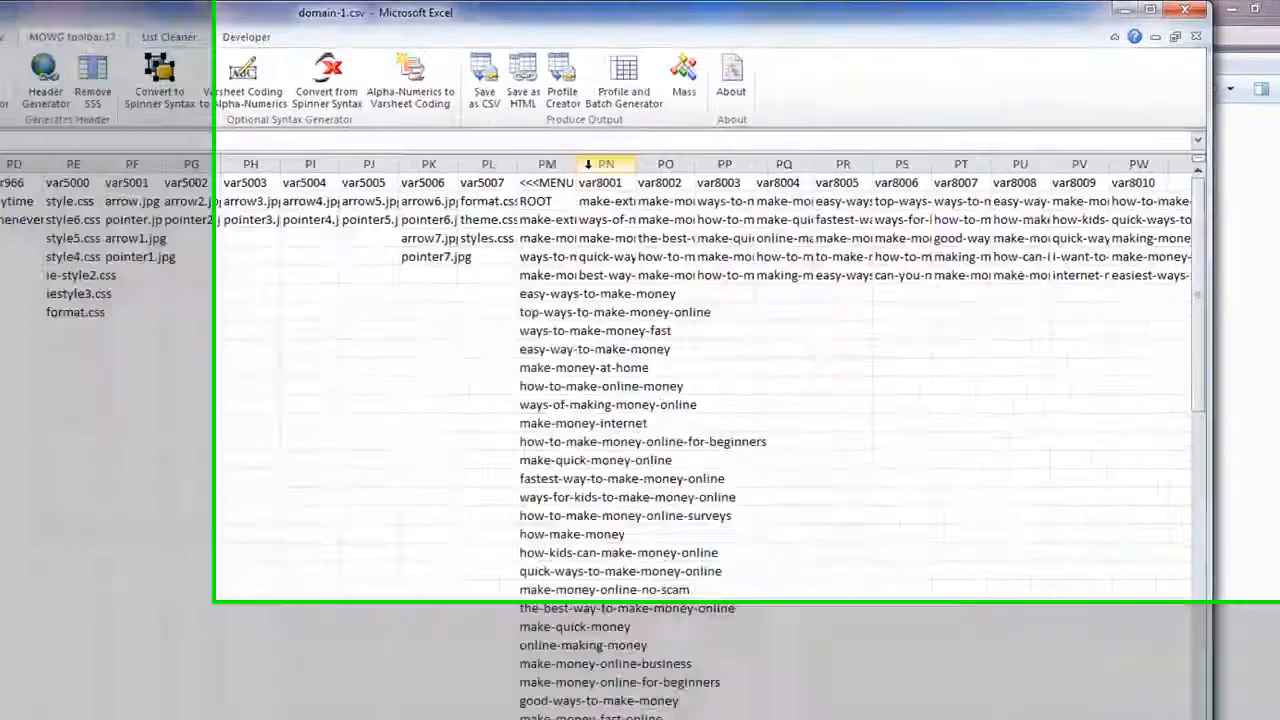
{"action": "double_click", "coordinate": [621, 153]}
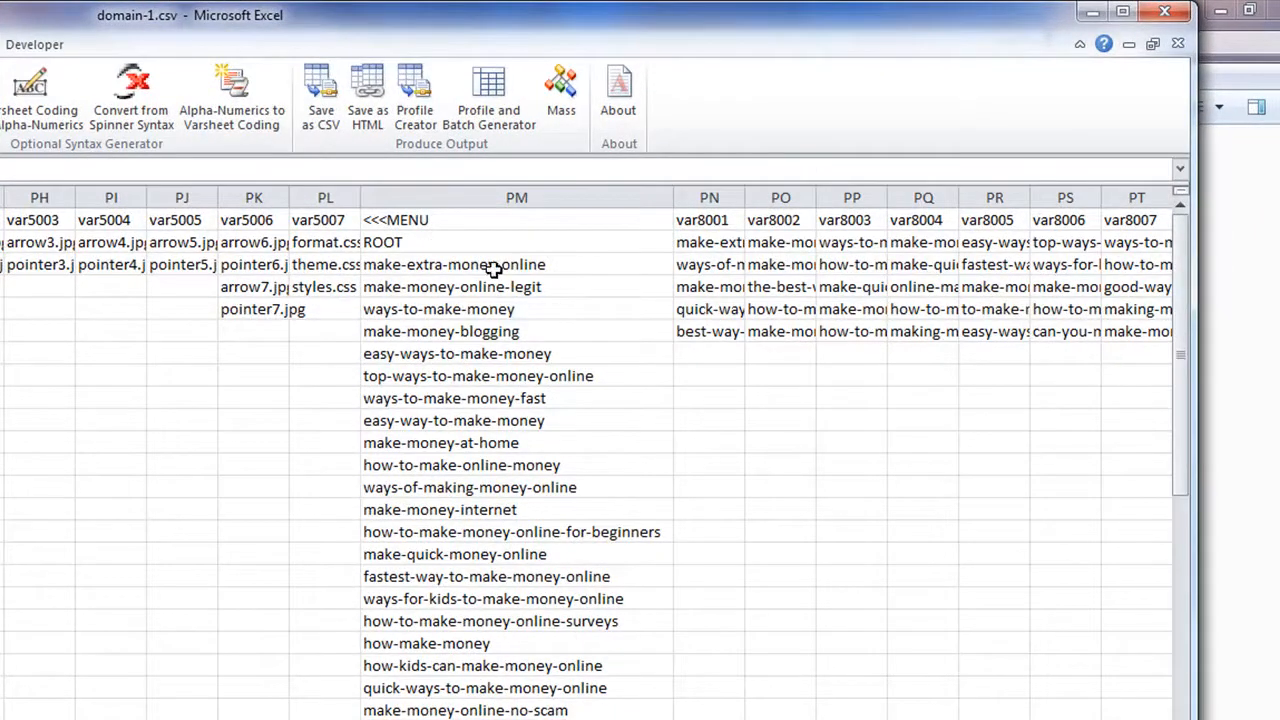
- Examine the first entries of the <<<MENU column, from make-extra-money-online to make-money-blogging
{"action": "left_click", "coordinate": [493, 266]}
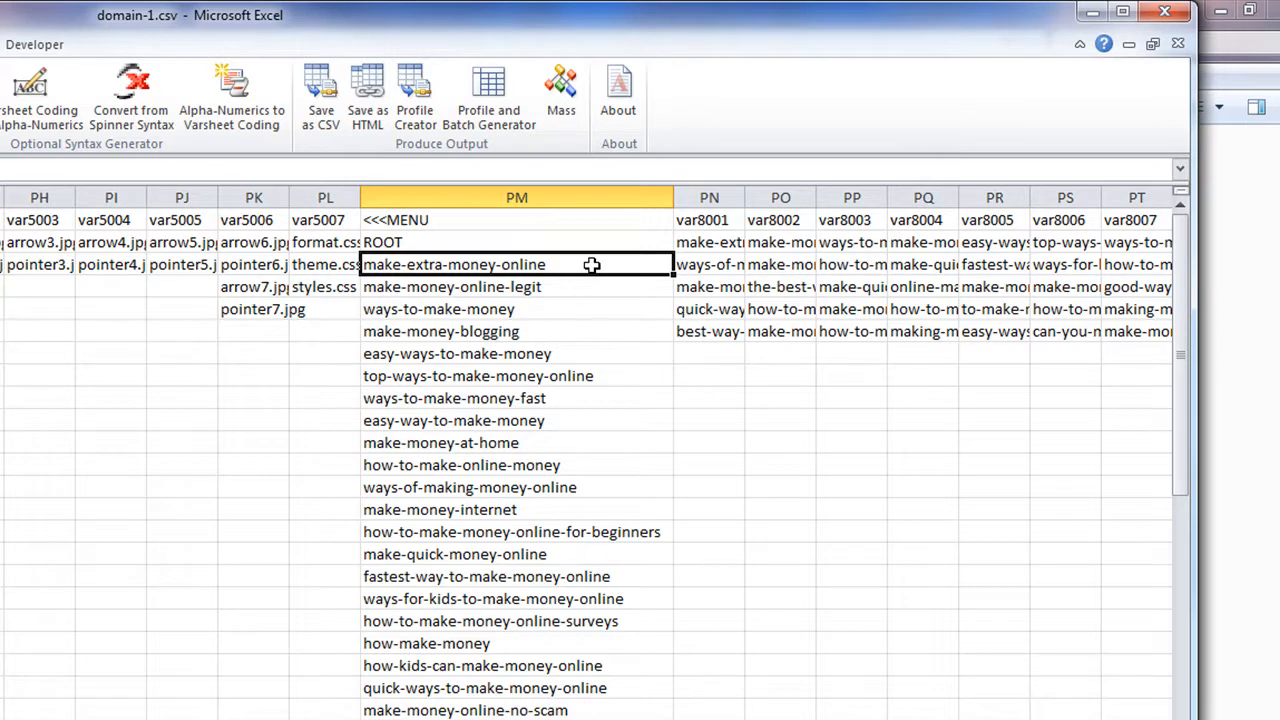
{"action": "left_click", "coordinate": [565, 286]}
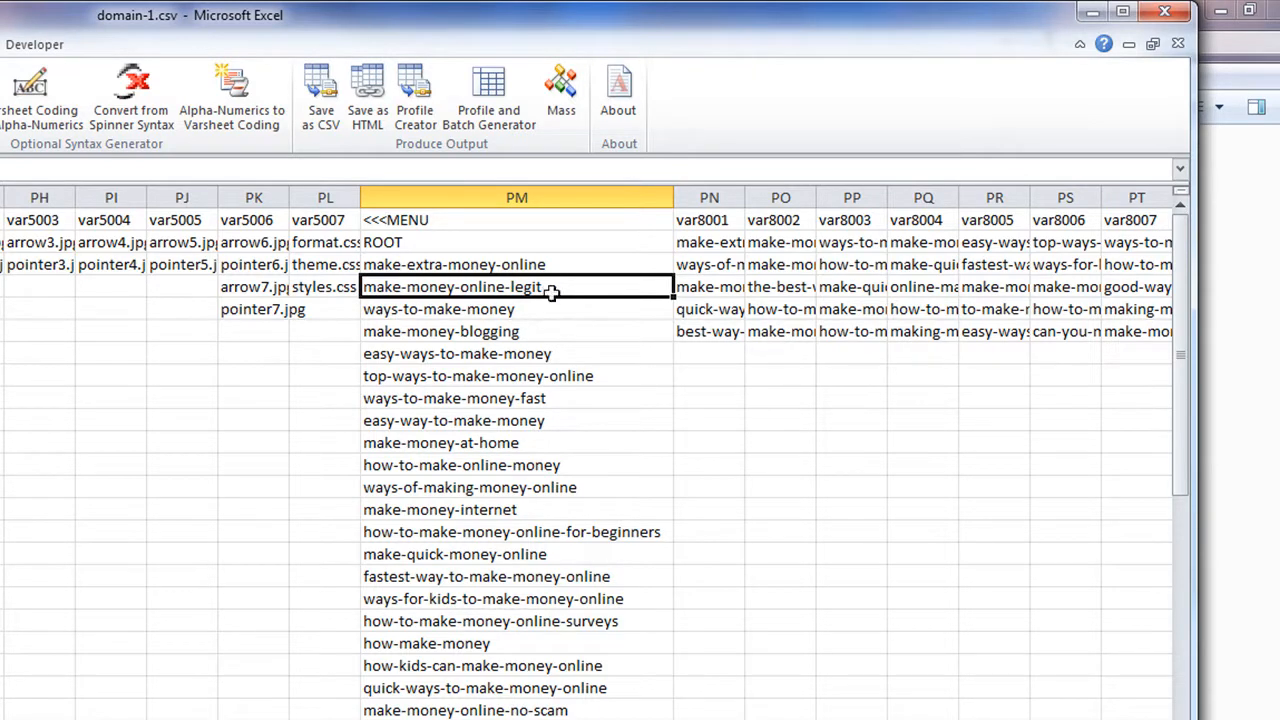
{"action": "left_click", "coordinate": [550, 310]}
{"action": "left_click", "coordinate": [522, 334]}
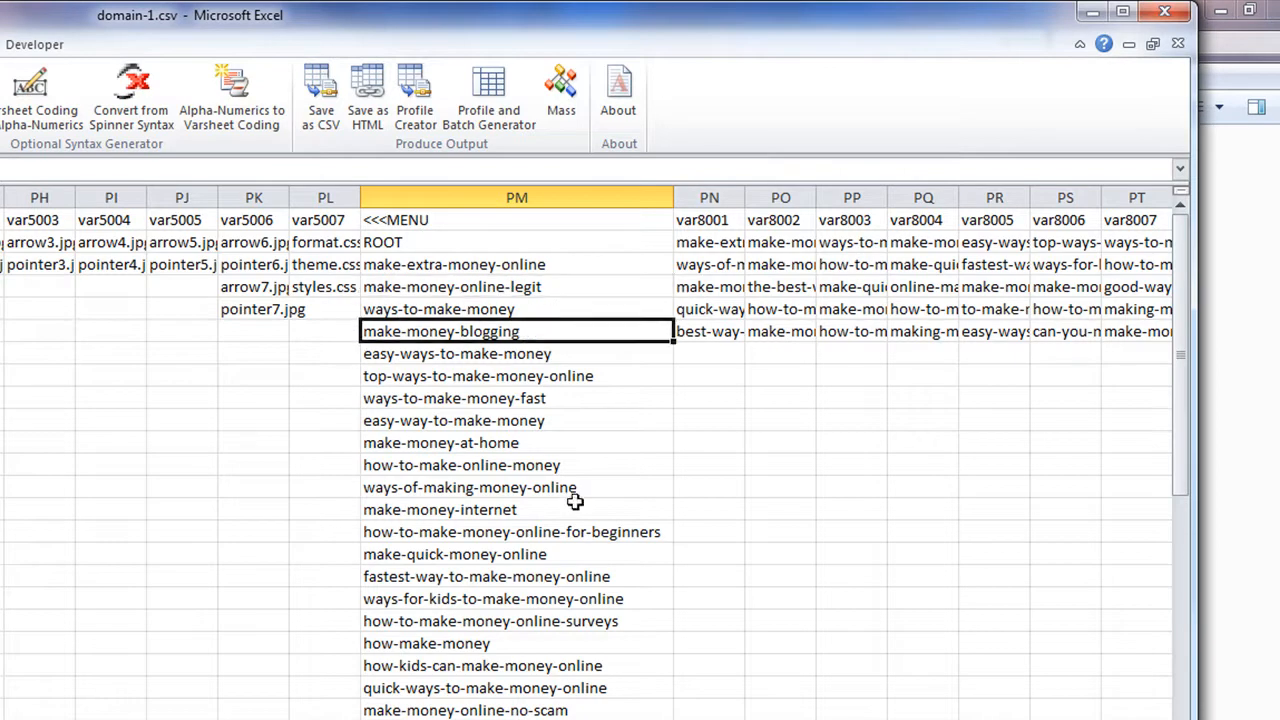
{"action": "left_click", "coordinate": [107, 399]}
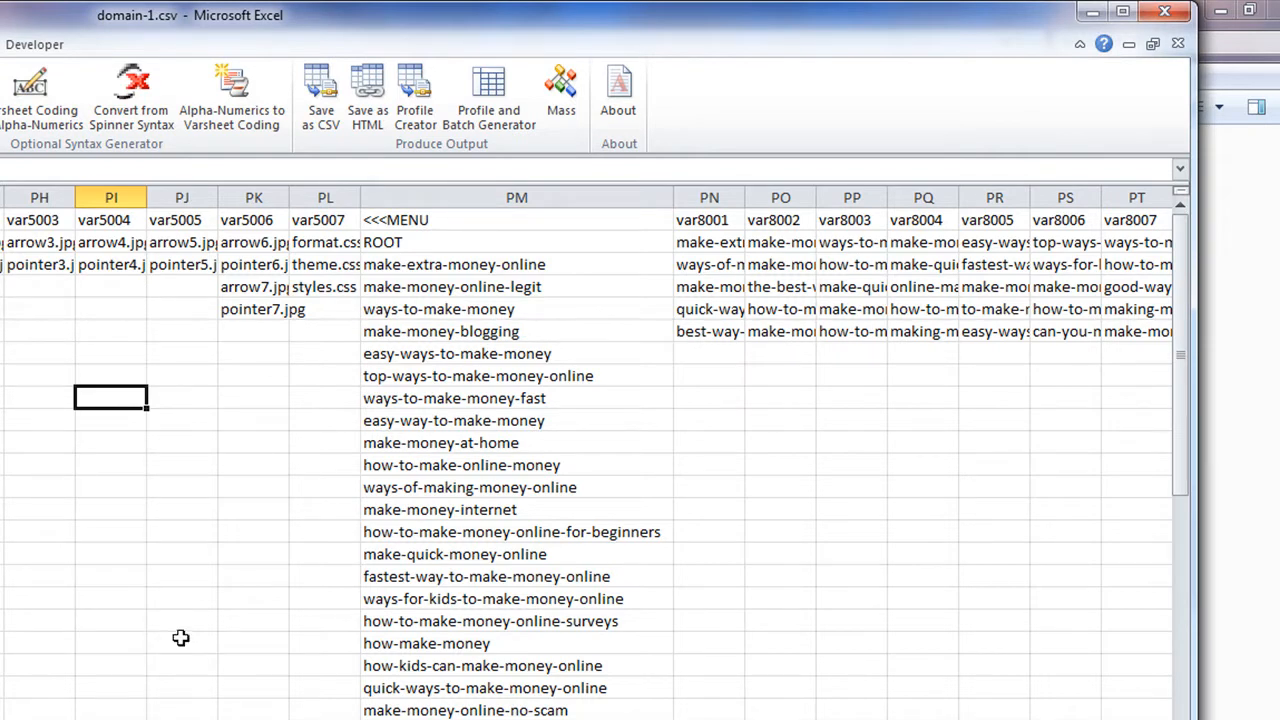
- Highlight the menu entries in PM3:PM12 for review, and clear the selection by selecting an empty cell
{"action": "left_click_drag", "start_coordinate": [407, 264], "coordinate": [420, 455]}
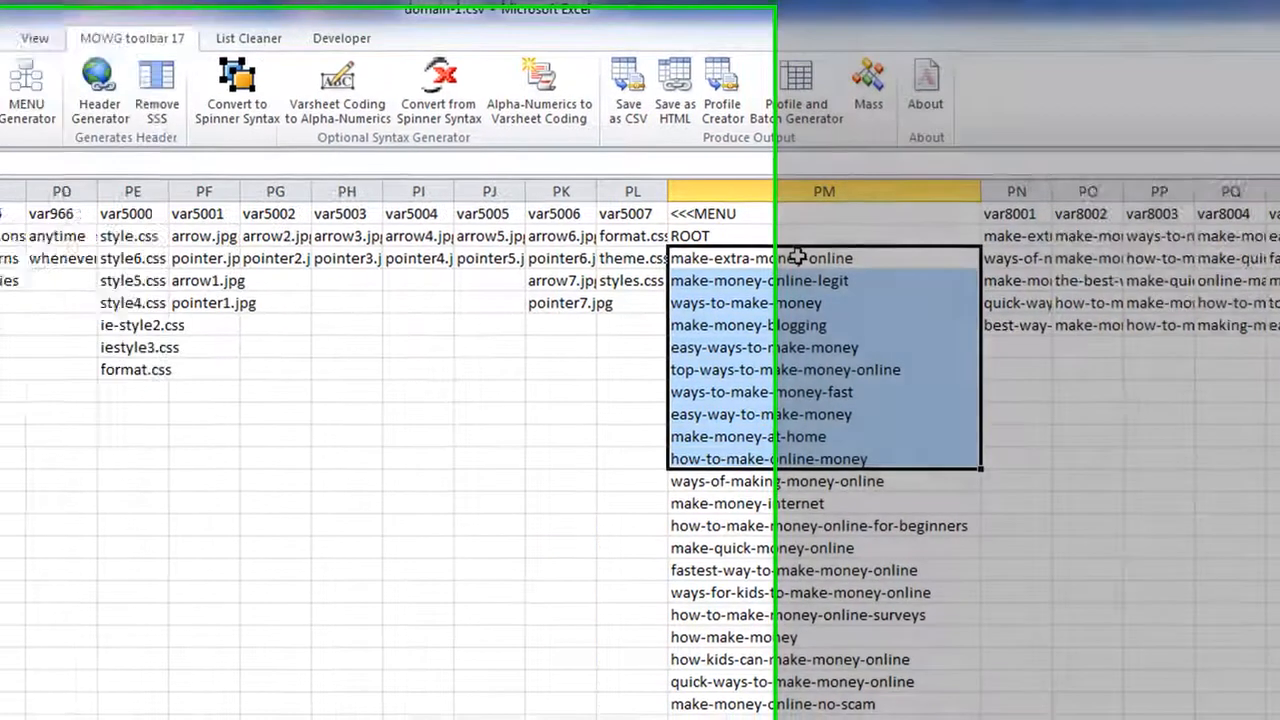
{"action": "left_click_drag", "start_coordinate": [488, 264], "coordinate": [488, 331]}
{"action": "left_click_drag", "start_coordinate": [1200, 314], "coordinate": [1195, 450]}
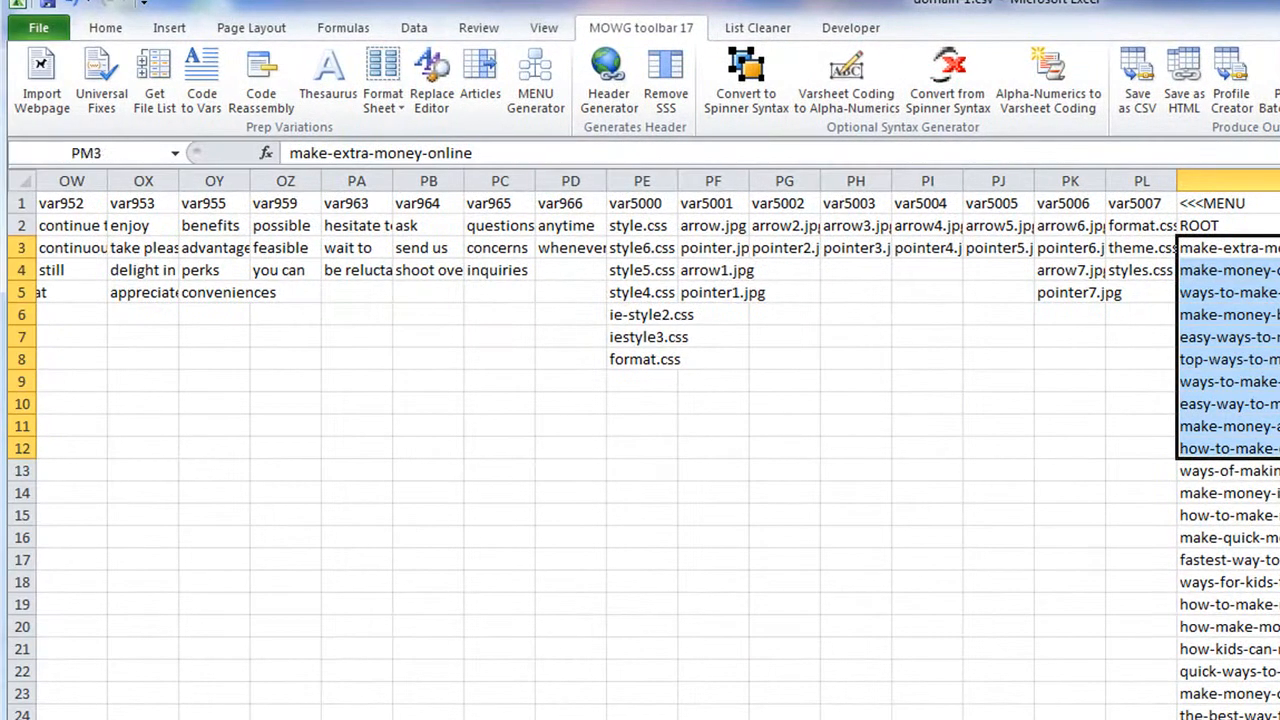
{"action": "left_click", "coordinate": [666, 545]}
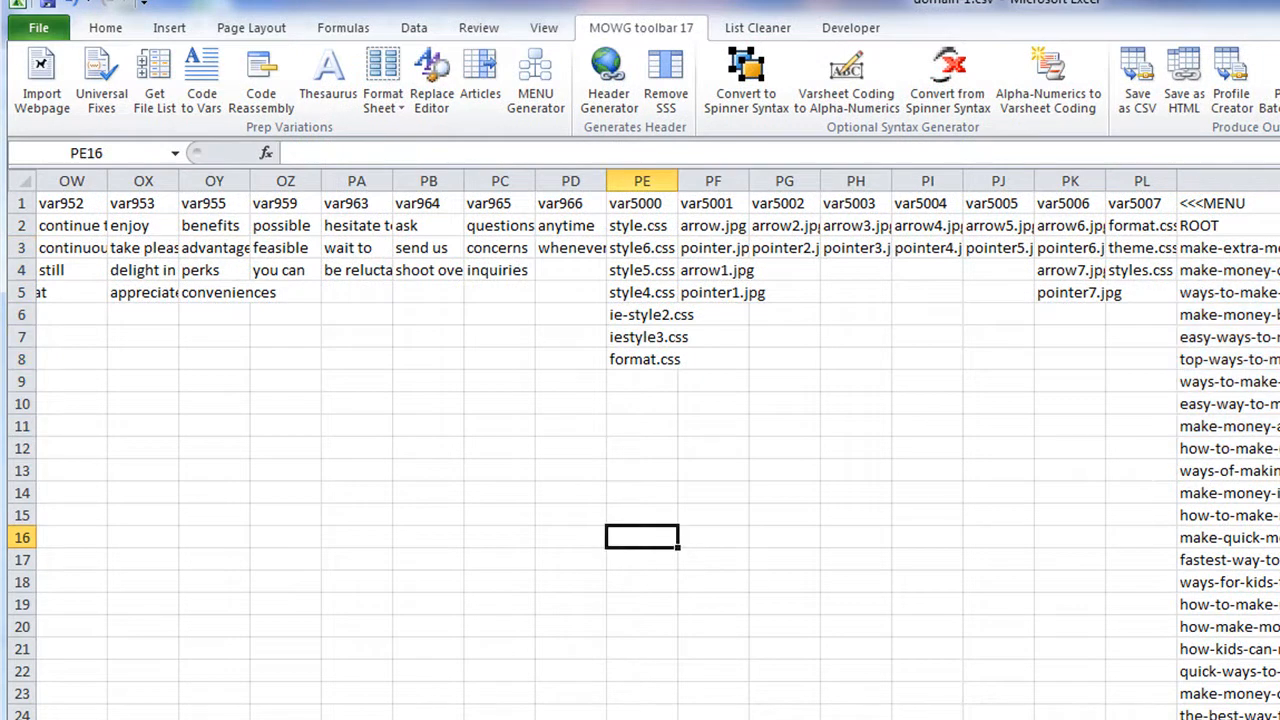
- Highlight the var1003 keywords in D2:D13 and autofit columns C and D to read their full text
{"action": "scroll", "coordinate": [642, 450], "scroll_direction": "left", "scroll_amount": 20}
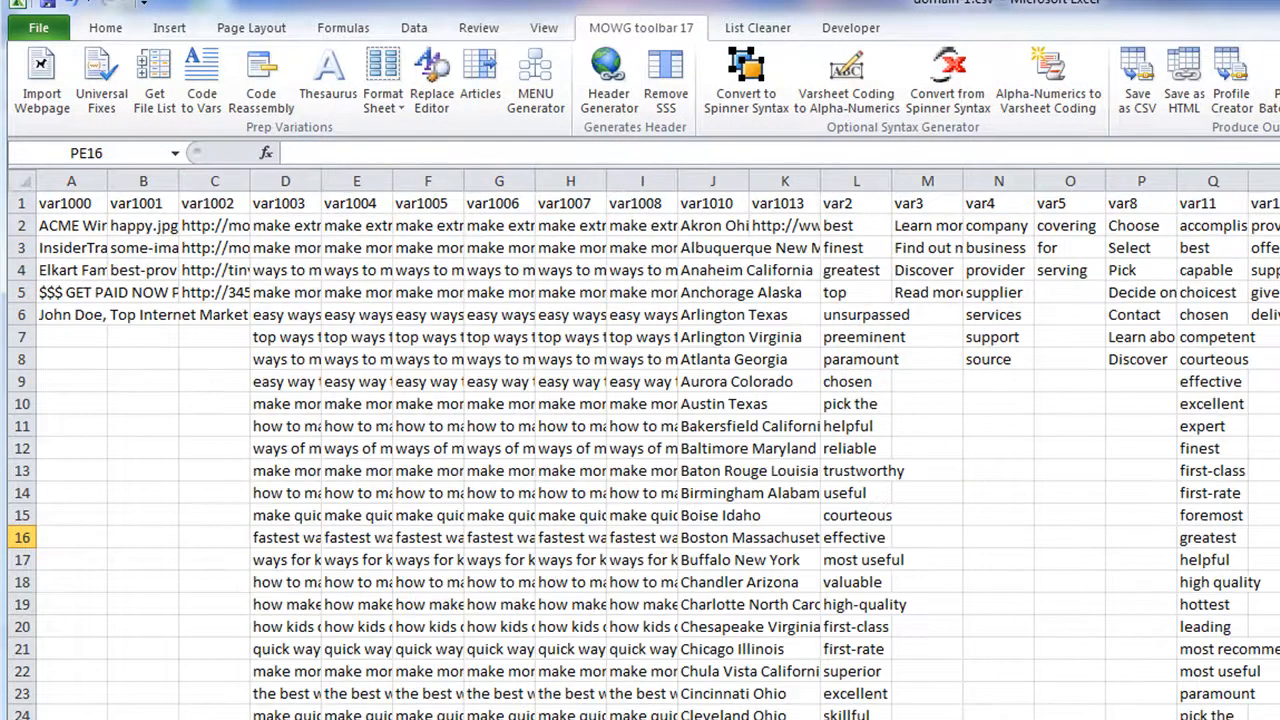
{"action": "left_click_drag", "start_coordinate": [289, 225], "coordinate": [286, 464]}
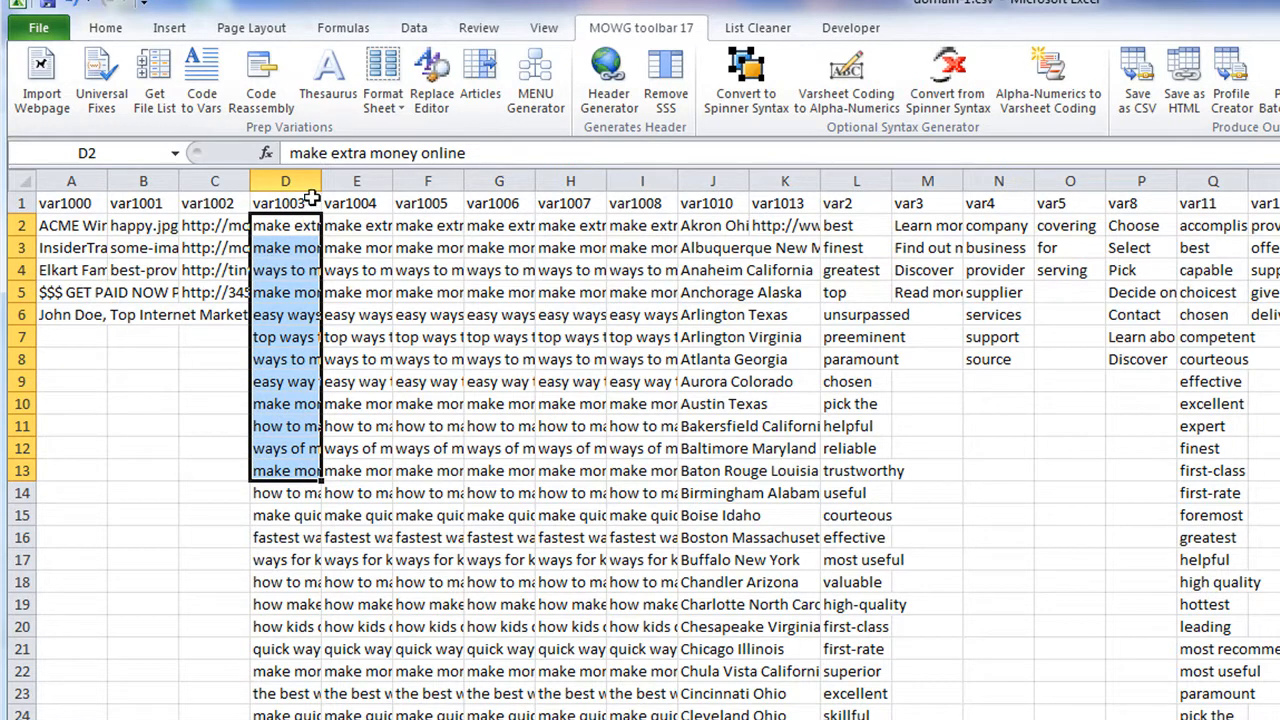
{"action": "double_click", "coordinate": [322, 180]}
{"action": "double_click", "coordinate": [248, 180]}
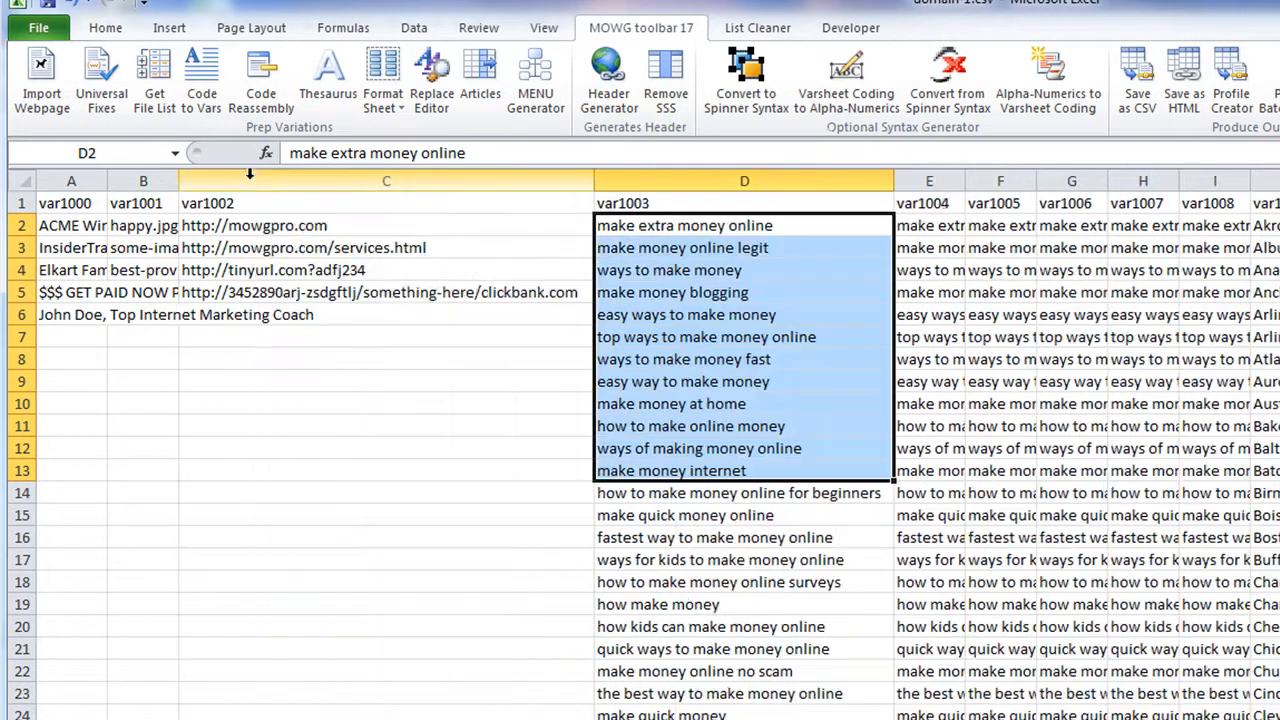
{"action": "left_click", "coordinate": [434, 556]}
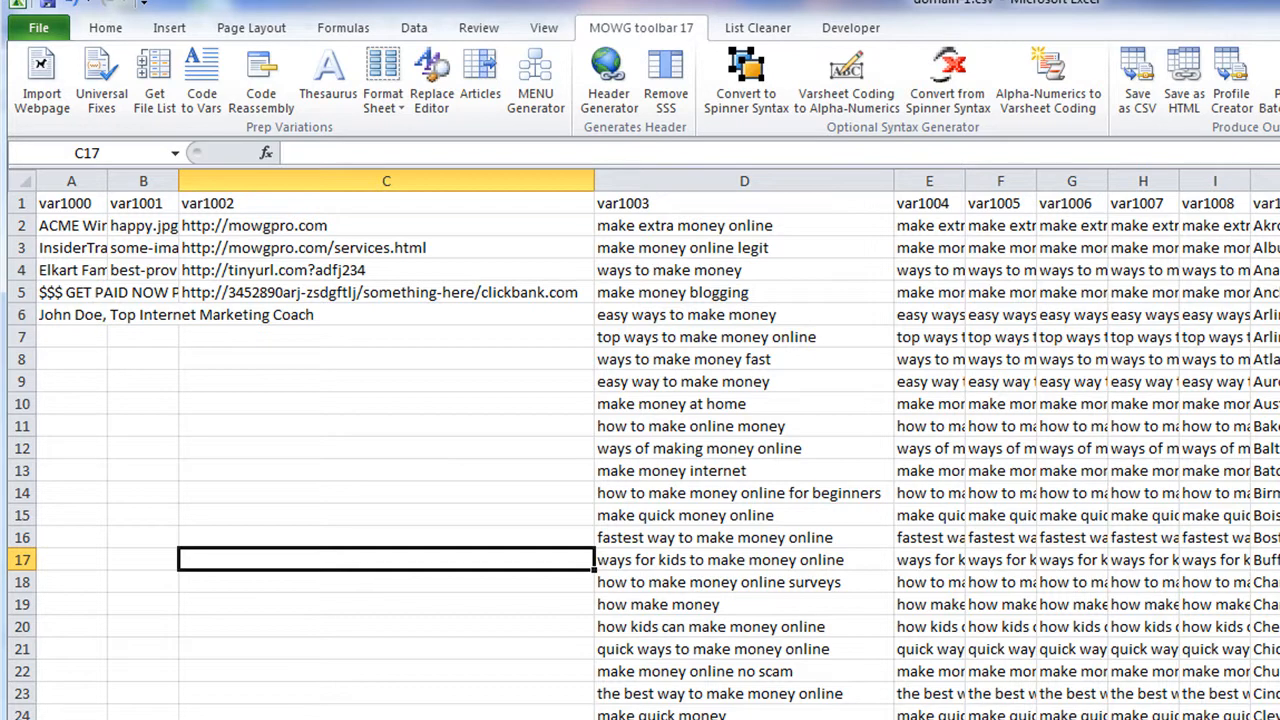
- Compare the hyphenated menu entries in PM3:PM6 of the <<<MENU column, and close the domain-1.csv workbook
{"action": "scroll", "coordinate": [640, 440], "scroll_direction": "right", "scroll_amount": 20}
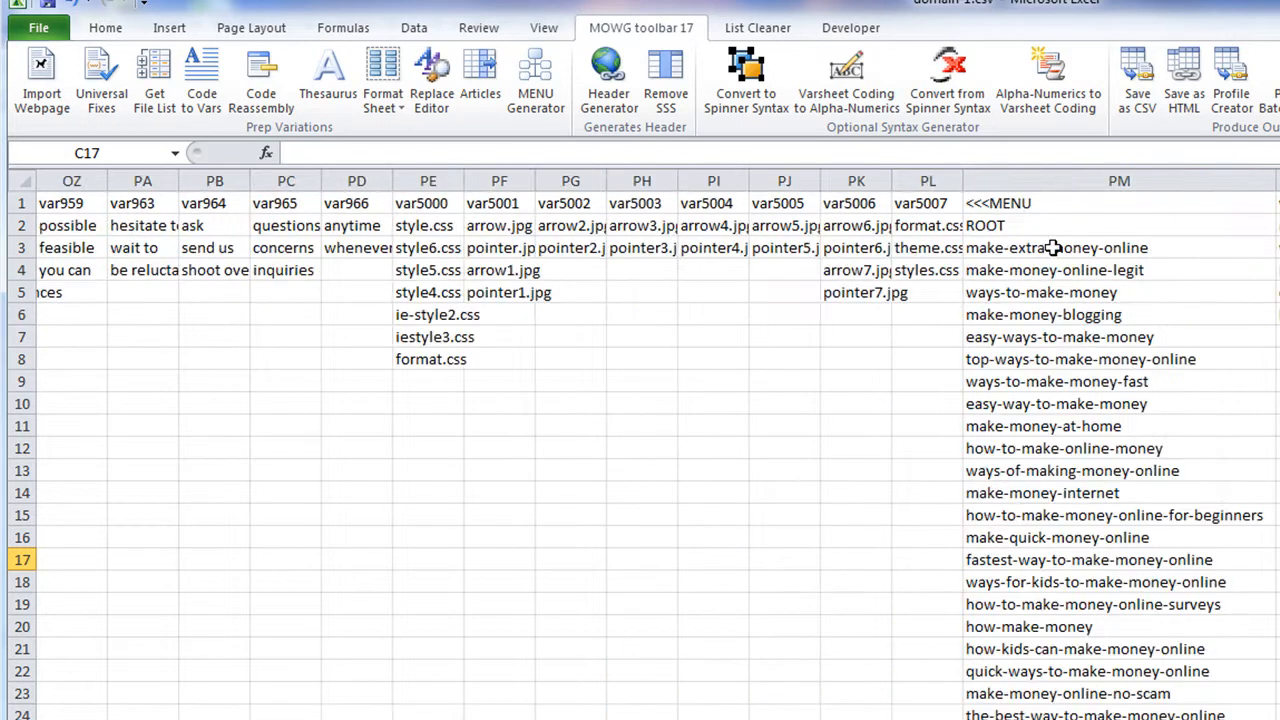
{"action": "left_click", "coordinate": [1054, 248]}
{"action": "left_click", "coordinate": [1062, 274]}
{"action": "left_click", "coordinate": [1065, 312]}
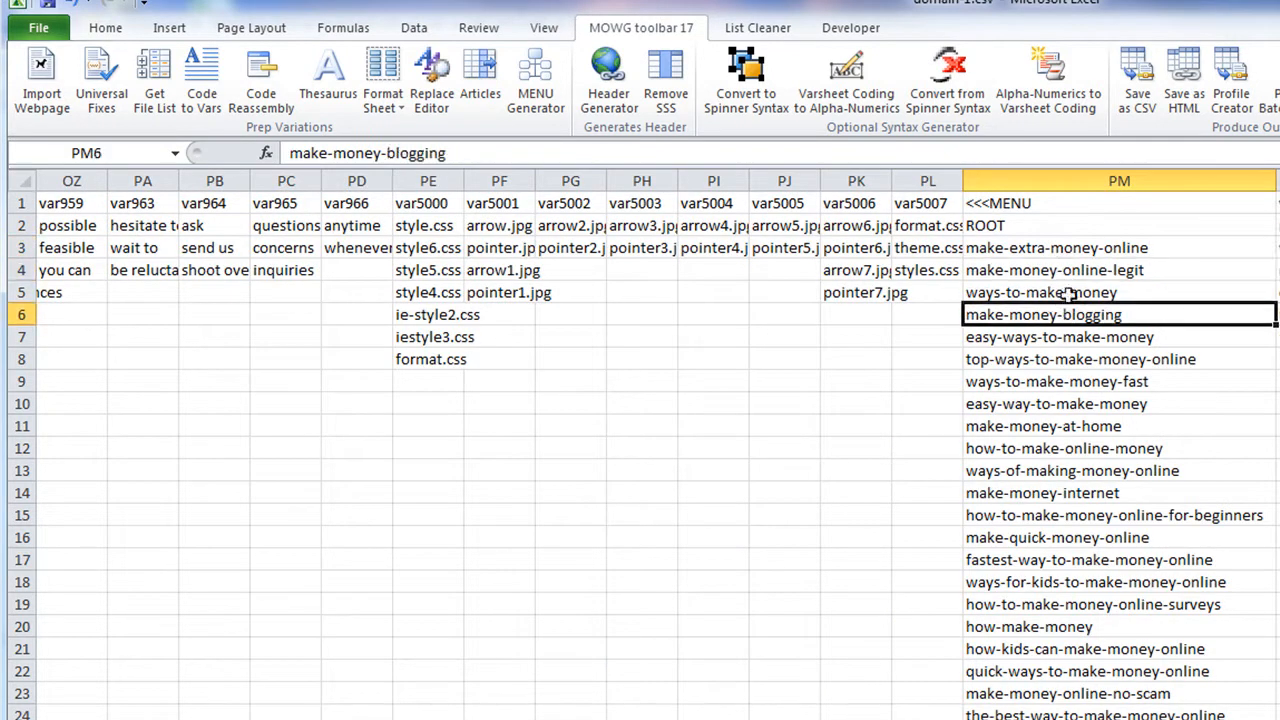
{"action": "left_click", "coordinate": [1069, 292]}
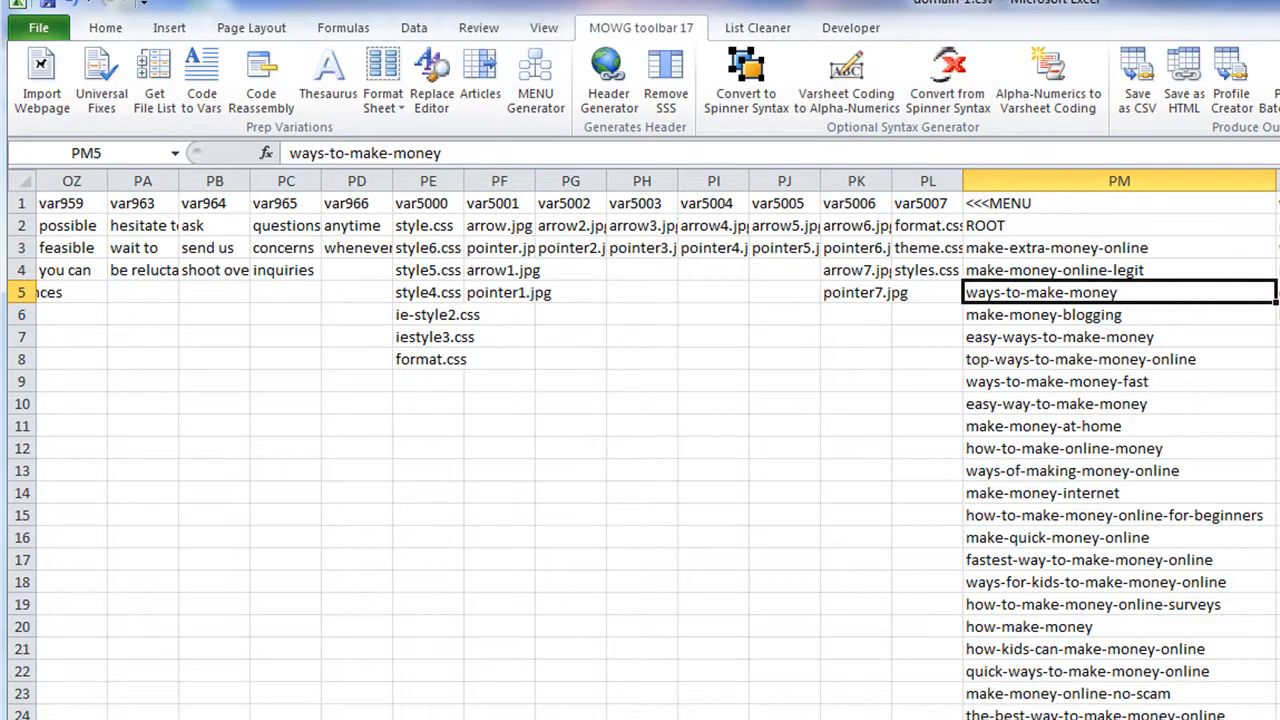
{"action": "key", "text": "alt+F4"}
{"action": "left_click", "coordinate": [1068, 607]}
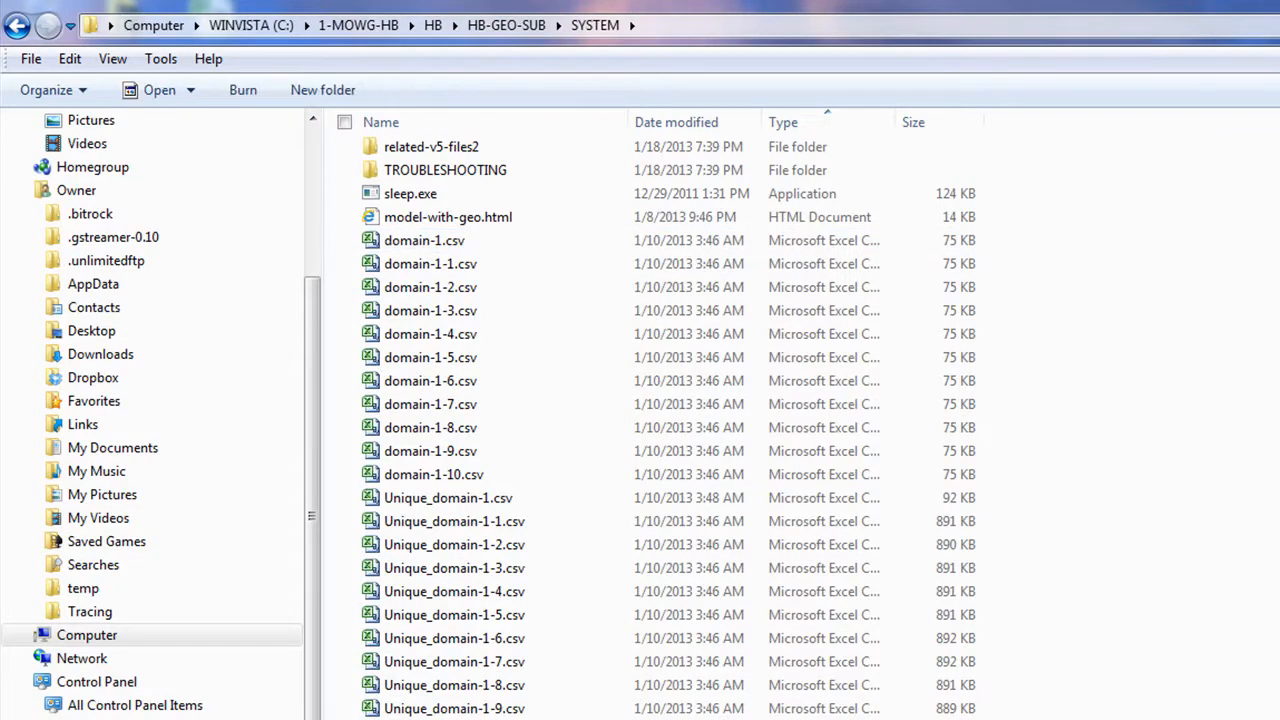
- Switch to MOWG Professional and load the profile zz-auto-create.pfl from the HB-GEO-SUB SYSTEM folder
{"action": "key", "text": "alt+Tab"}
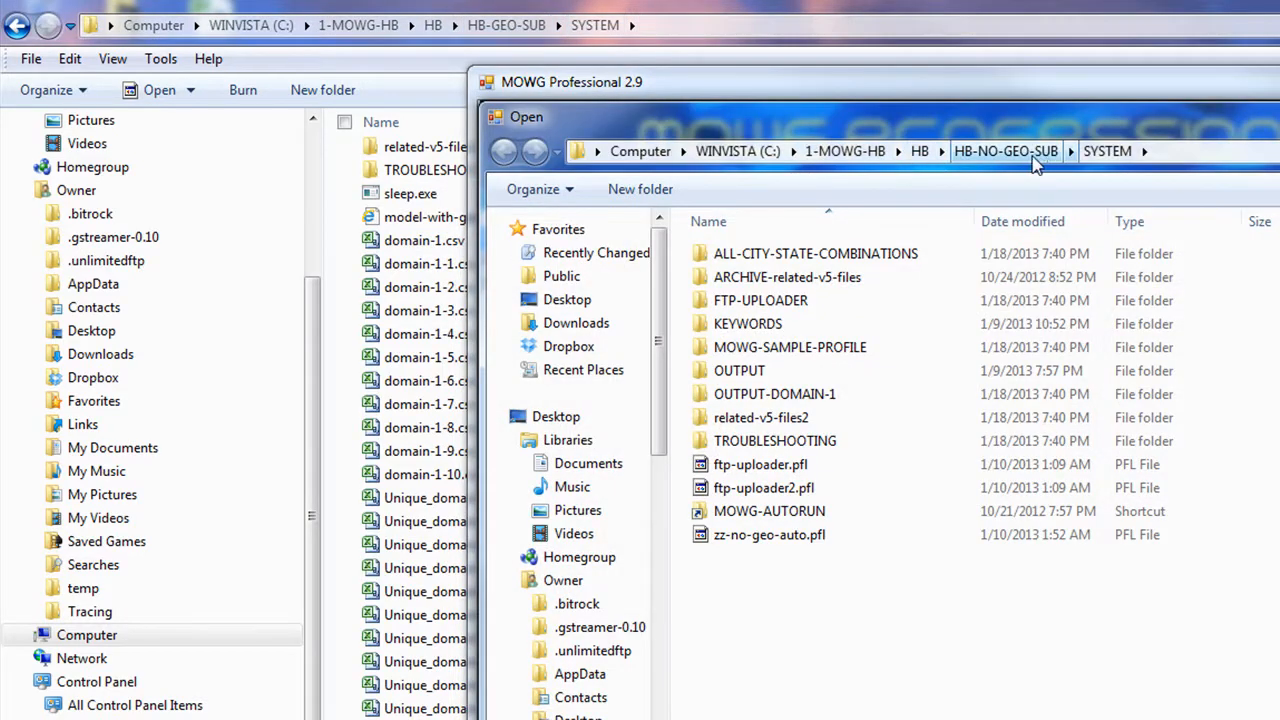
{"action": "left_click", "coordinate": [740, 300]}
{"action": "double_click", "coordinate": [741, 328]}
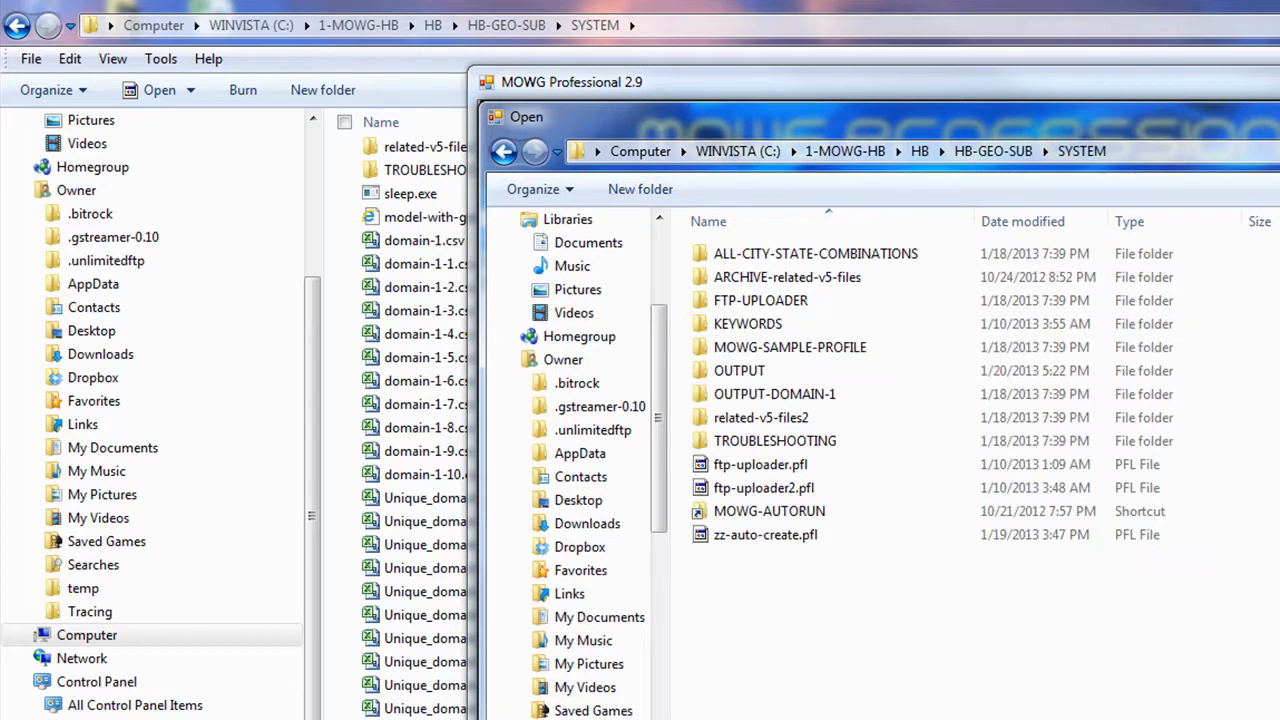
{"action": "double_click", "coordinate": [758, 538]}
{"action": "left_click_drag", "start_coordinate": [1258, 418], "coordinate": [1212, 418]}
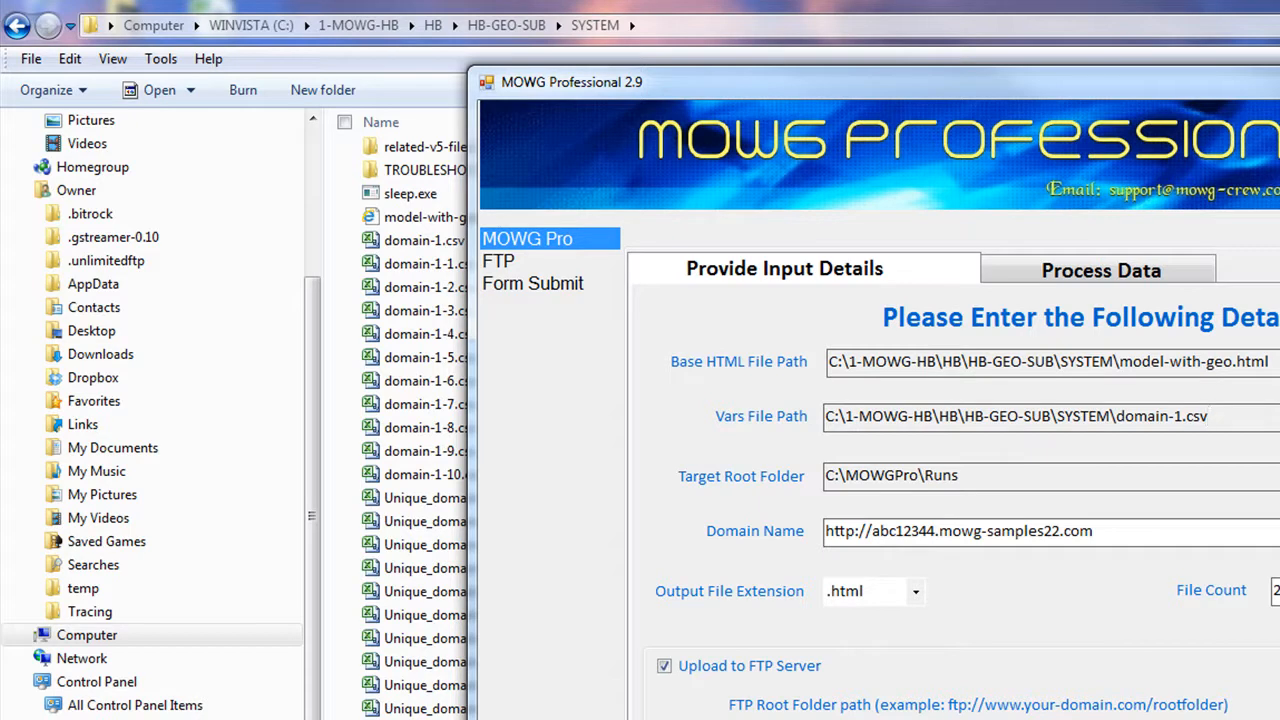
{"action": "left_click", "coordinate": [938, 529]}
{"action": "key", "text": "BackSpace"}
{"action": "key", "text": "BackSpace"}
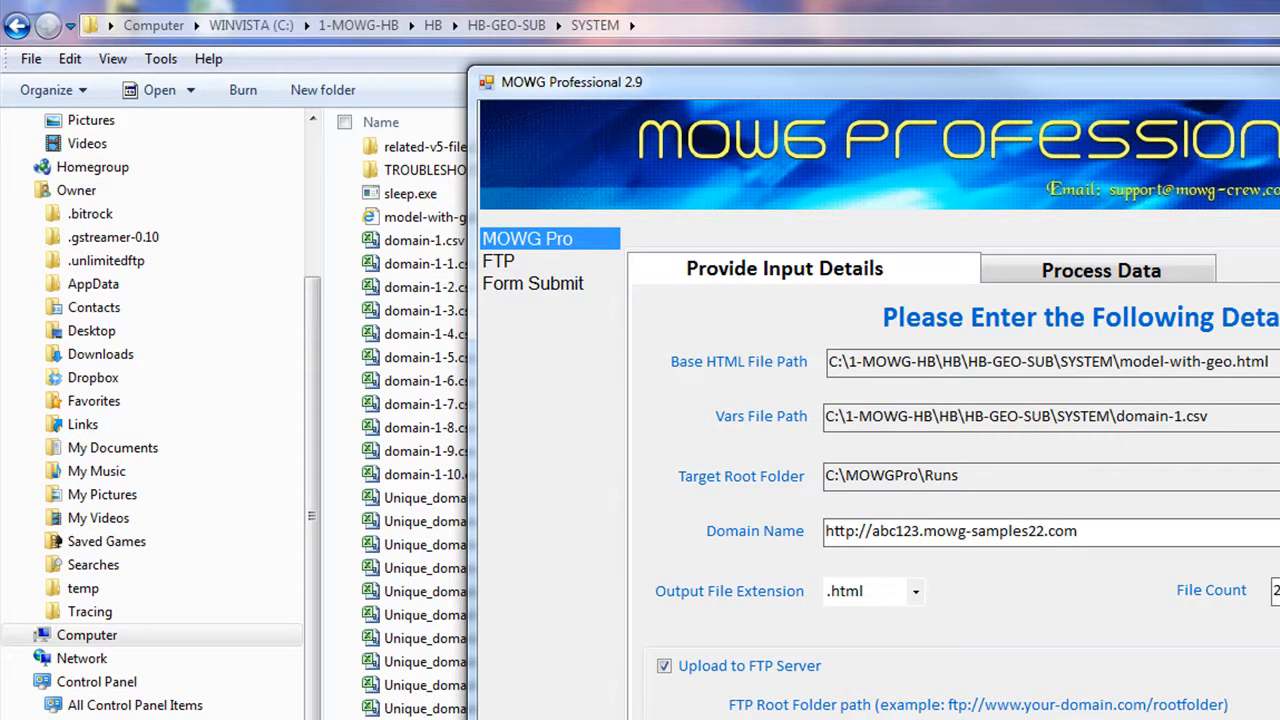
{"action": "left_click", "coordinate": [1046, 531]}
{"action": "key", "text": "BackSpace"}
{"action": "key", "text": "BackSpace"}
- In the FTP settings, shorten the destination FTP URL to FTP://mowg-samples.com
{"action": "left_click", "coordinate": [543, 259]}
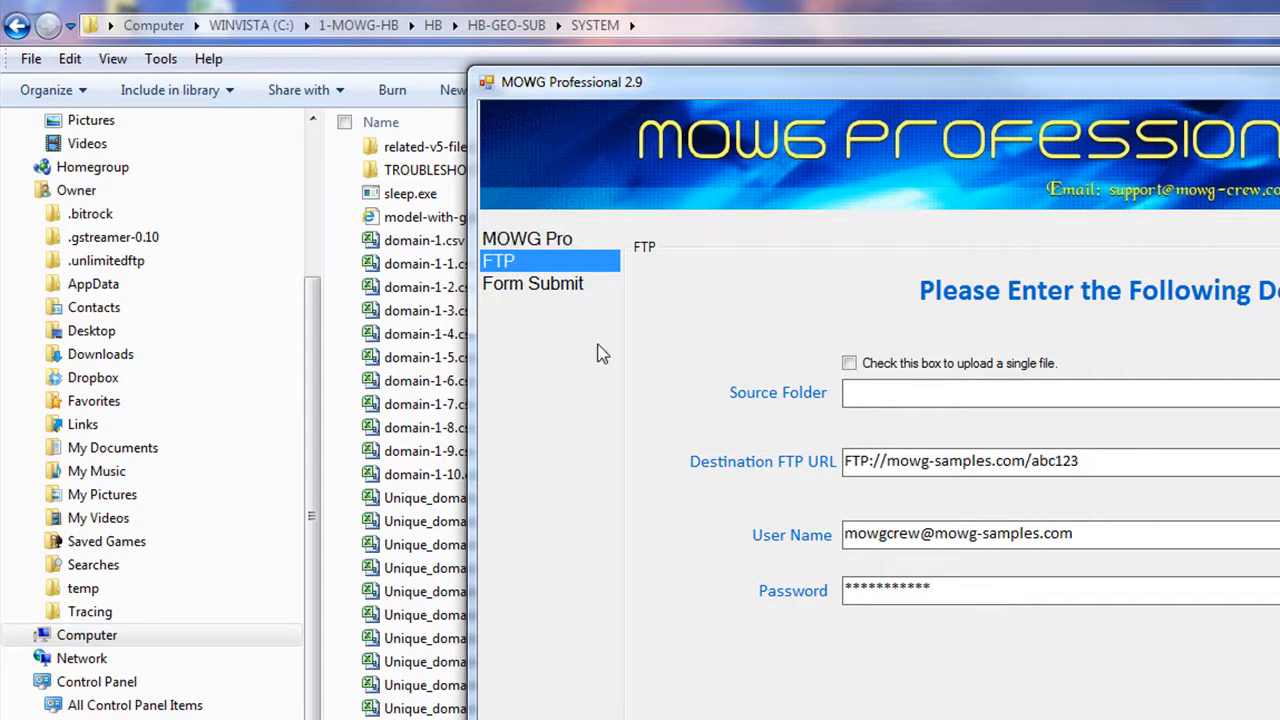
{"action": "left_click", "coordinate": [1036, 398]}
{"action": "left_click_drag", "start_coordinate": [1091, 462], "coordinate": [1027, 458]}
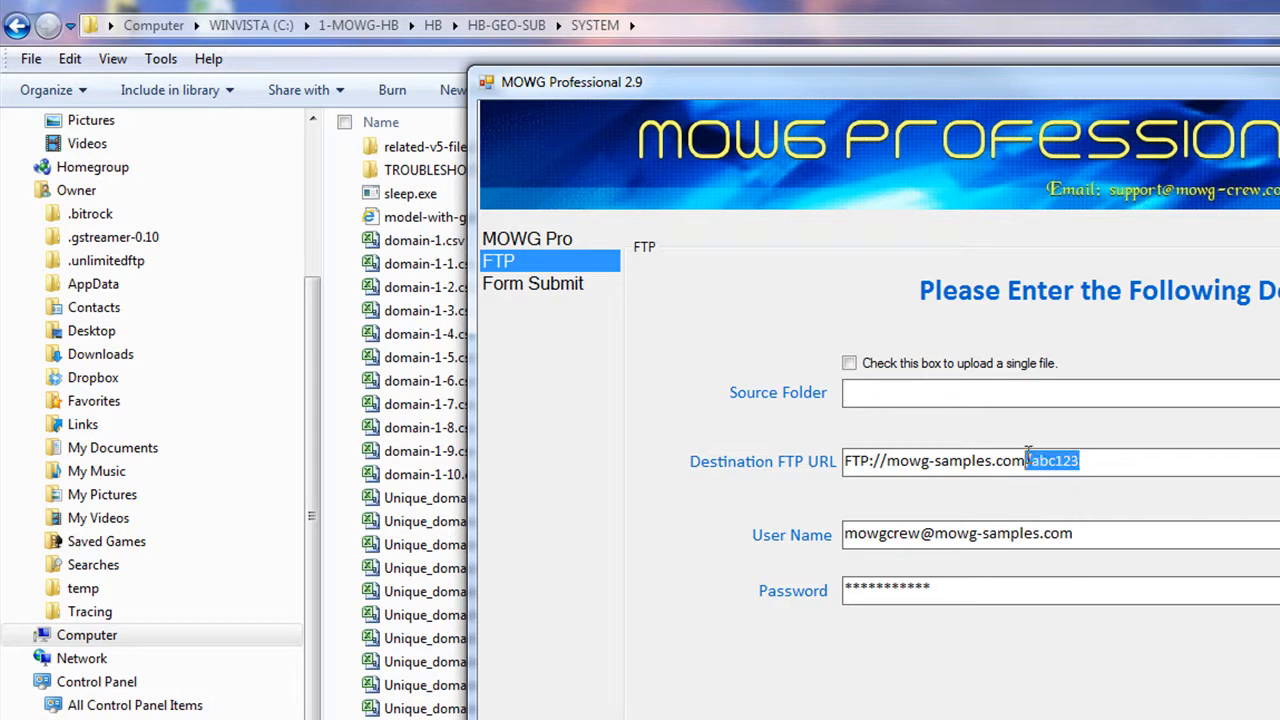
{"action": "key", "text": "Delete"}
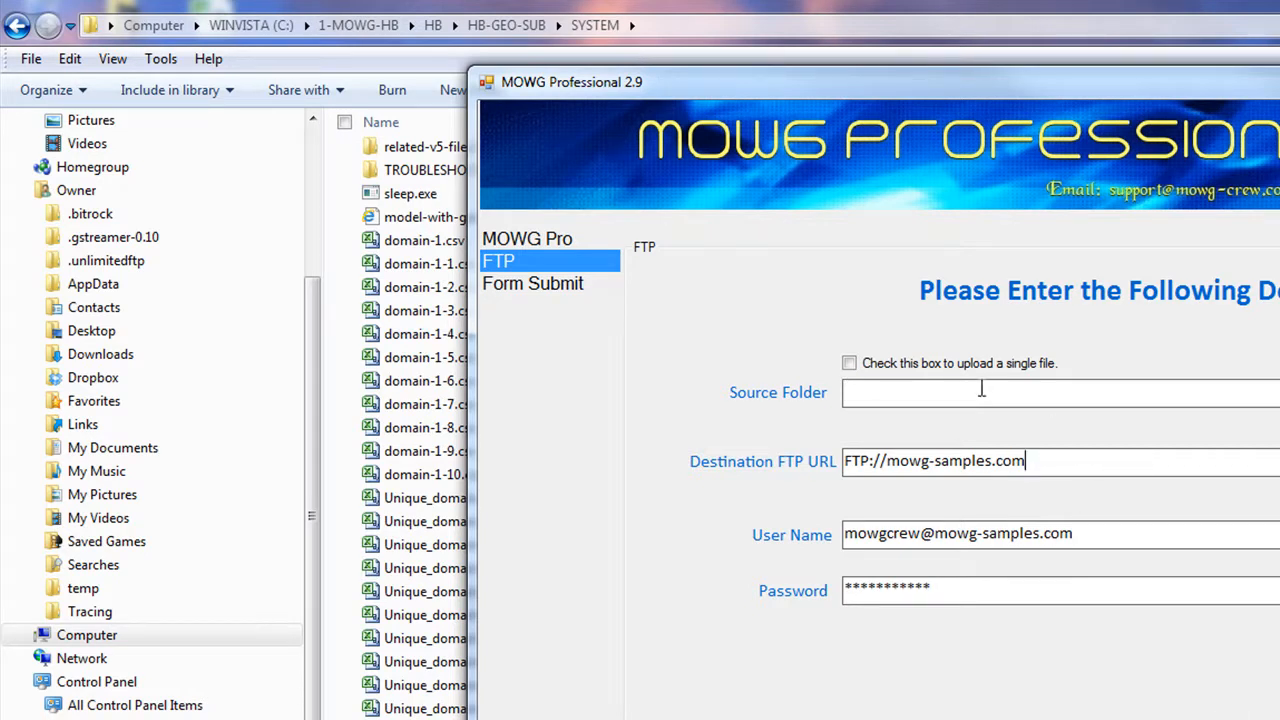
- Set the FTP source folder to C:\1-MOWG-HB\HB\HB-GEO-SUB\SYSTEM\related-v5-files2
{"action": "left_click", "coordinate": [498, 262]}
{"action": "left_click", "coordinate": [1279, 393]}
{"action": "left_click_drag", "start_coordinate": [1167, 405], "coordinate": [887, 88]}
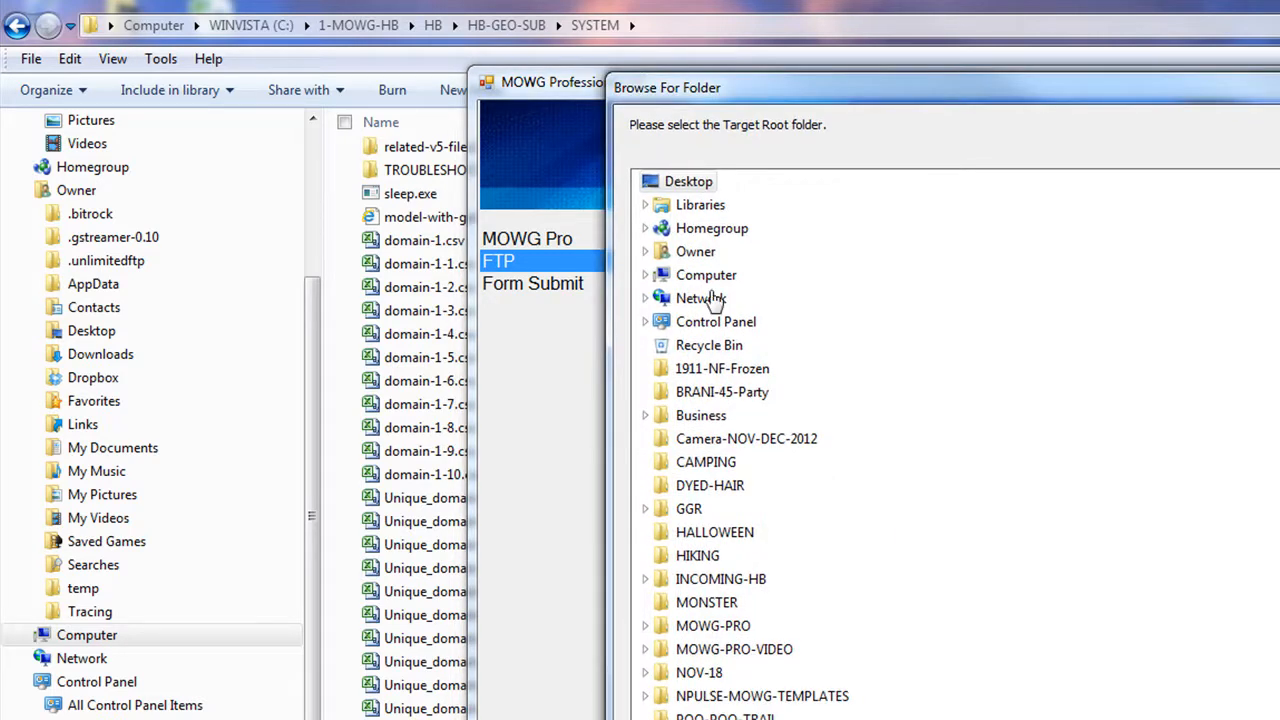
{"action": "left_click", "coordinate": [646, 275]}
{"action": "left_click", "coordinate": [657, 298]}
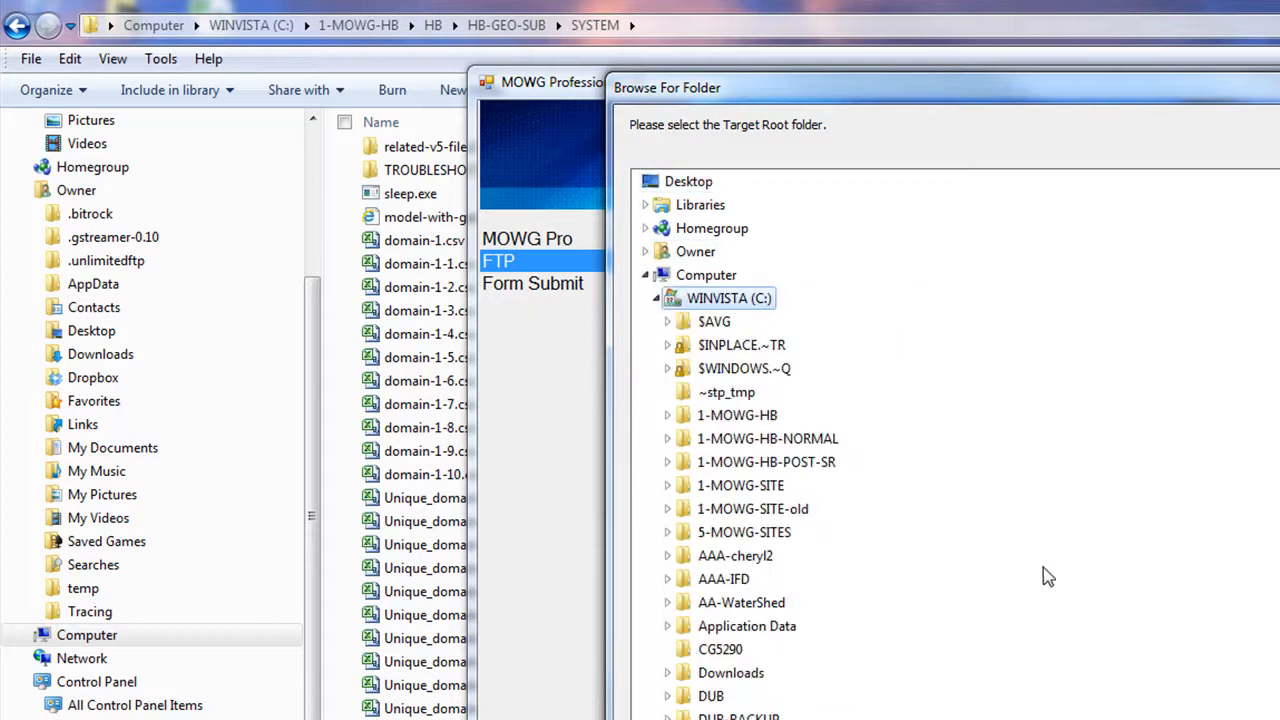
{"action": "double_click", "coordinate": [740, 415]}
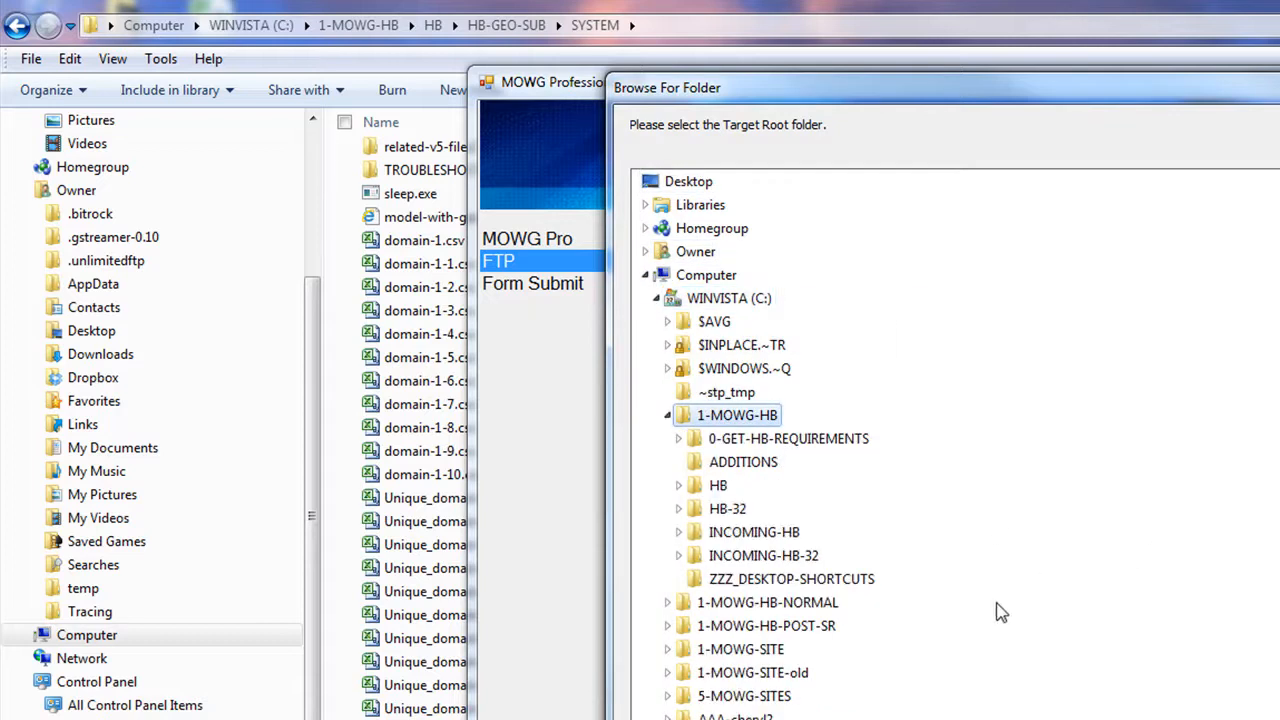
{"action": "double_click", "coordinate": [716, 487]}
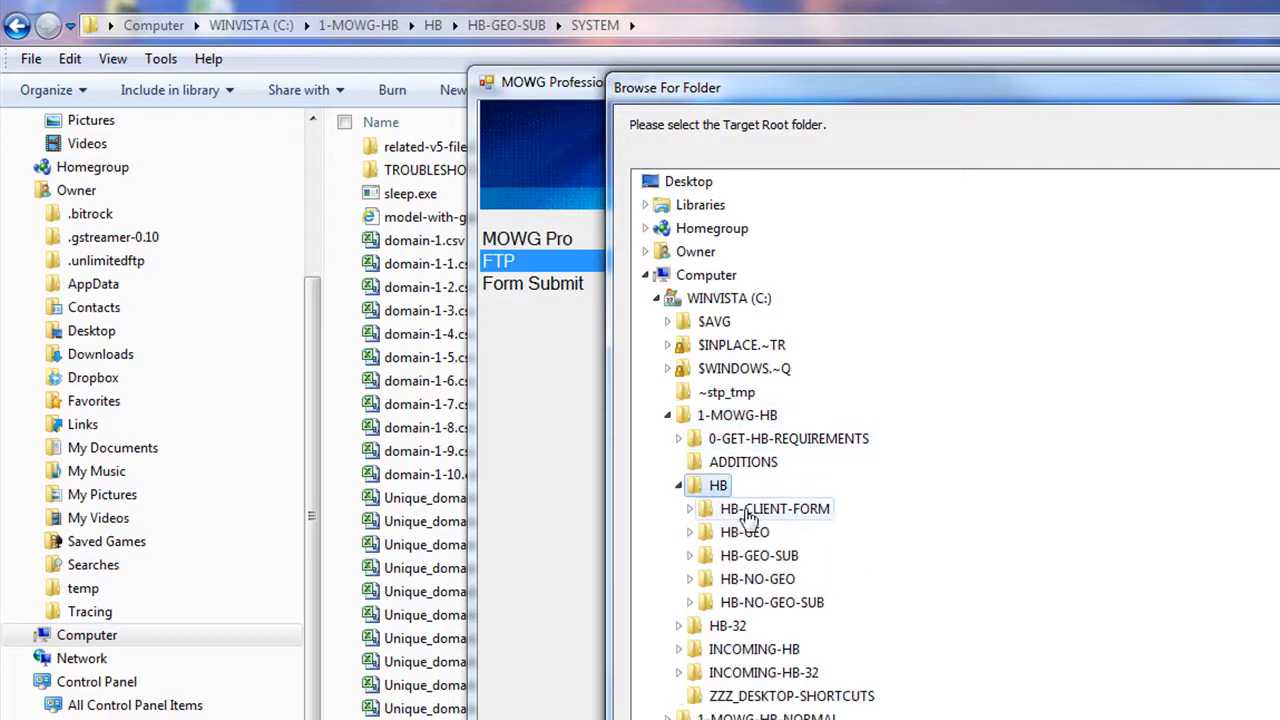
{"action": "double_click", "coordinate": [758, 557]}
{"action": "double_click", "coordinate": [656, 558]}
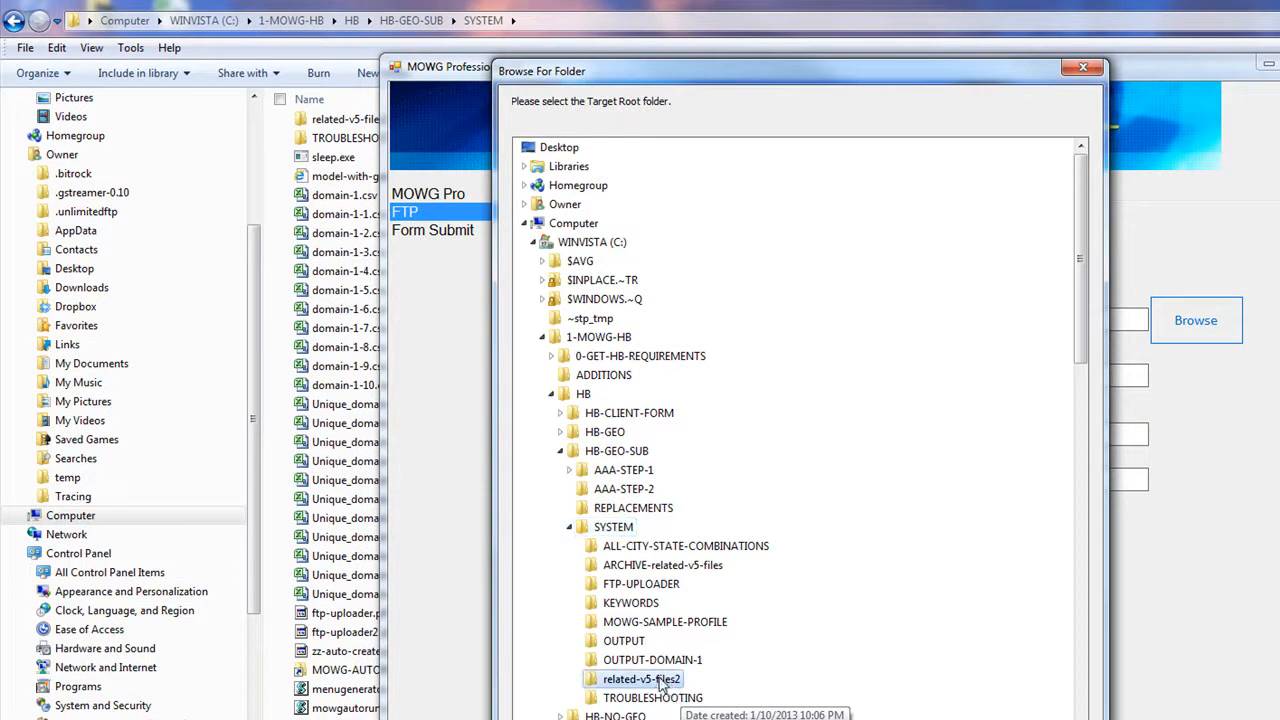
{"action": "double_click", "coordinate": [660, 680]}
{"action": "left_click", "coordinate": [960, 719]}
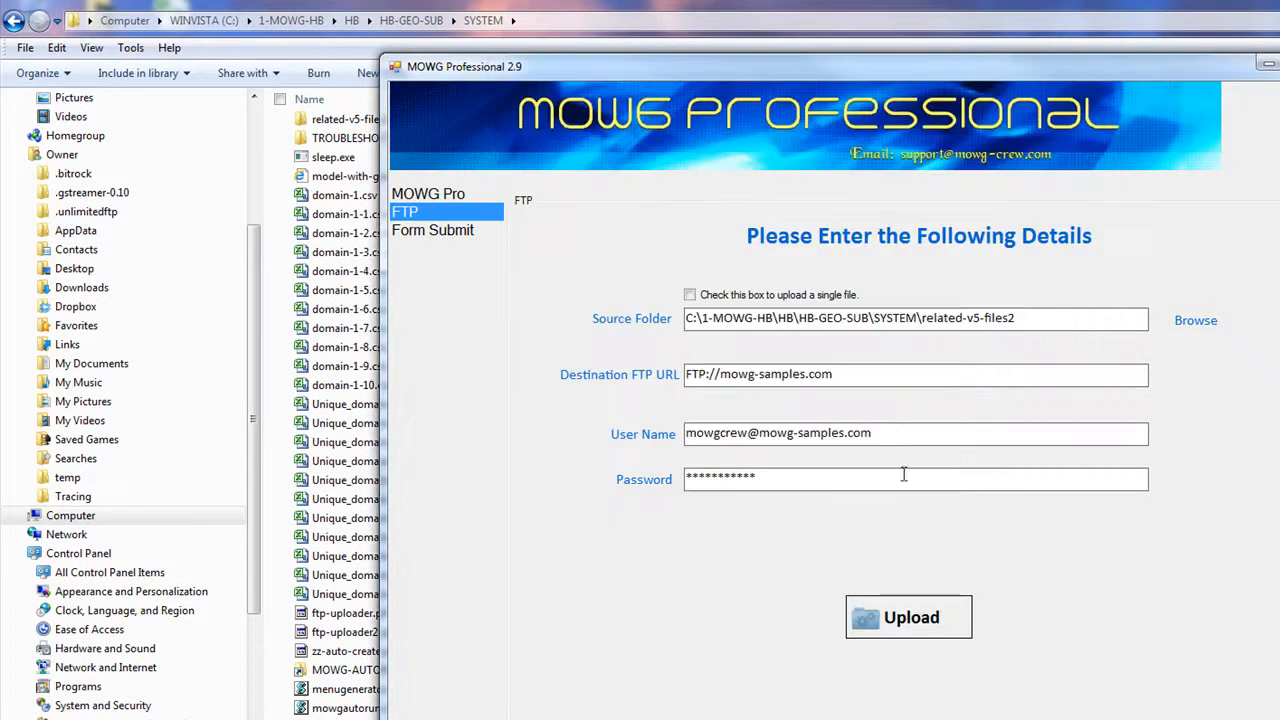
- In the MOWG Pro section's process data settings, enable auto upload of related files
{"action": "left_click", "coordinate": [874, 377]}
{"action": "left_click", "coordinate": [445, 193]}
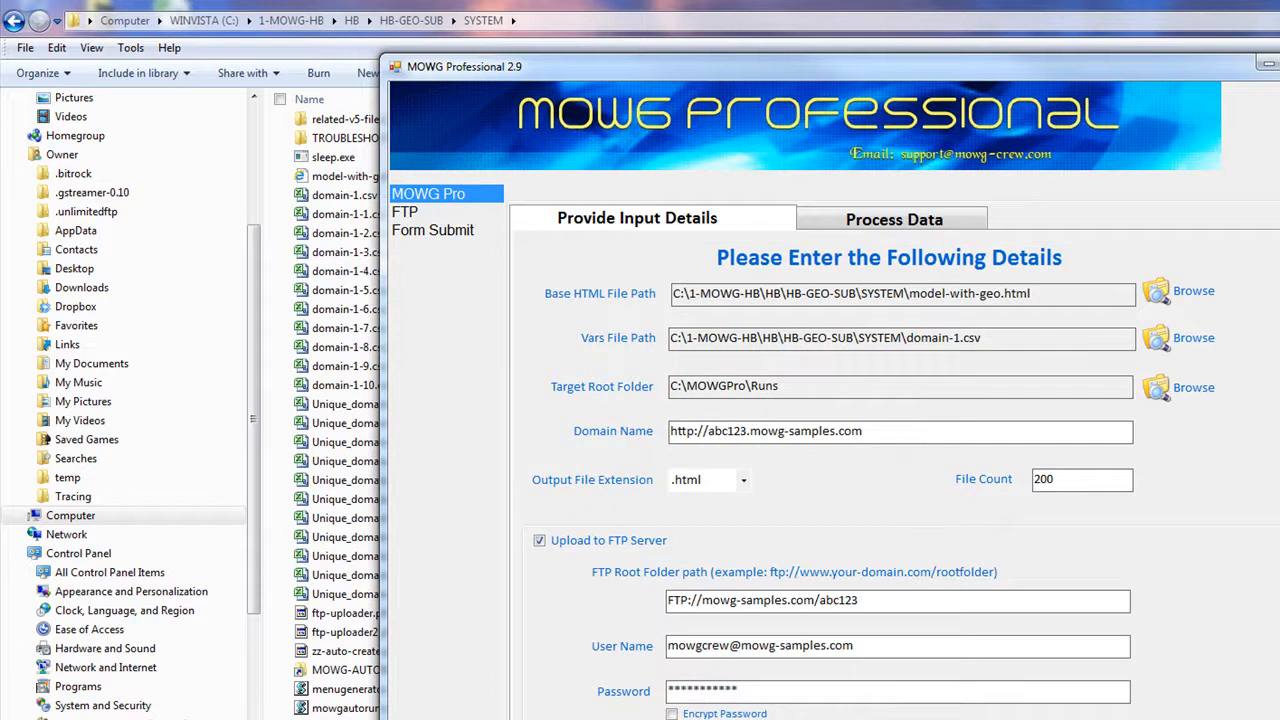
{"action": "left_click", "coordinate": [893, 219]}
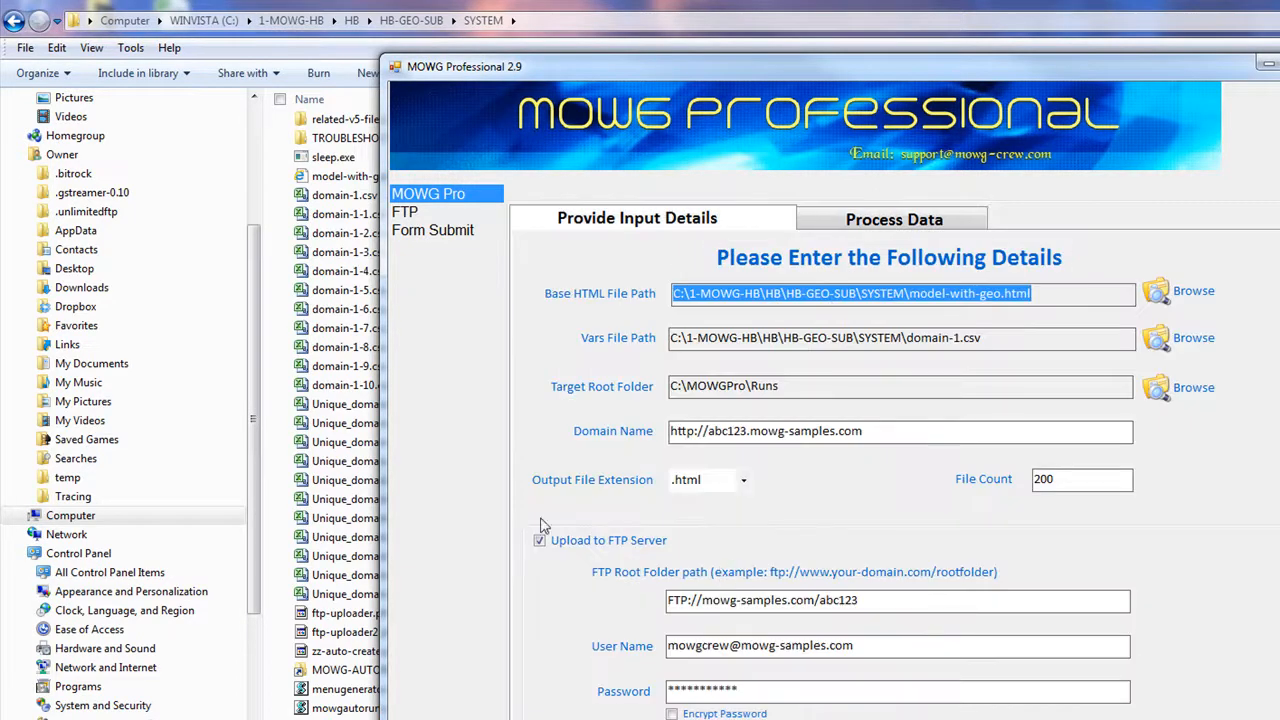
- Disable uploading to the FTP server in the profile's input details and review the separate FTP section's settings
{"action": "left_click", "coordinate": [410, 214]}
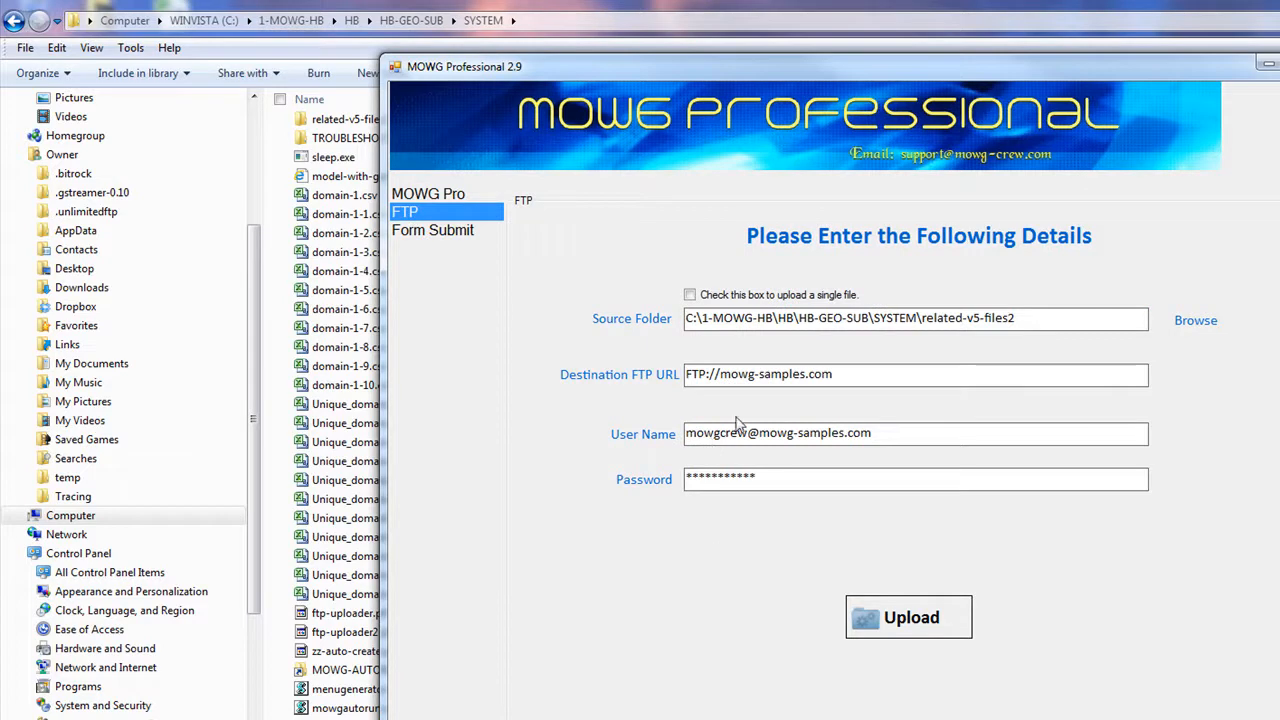
{"action": "left_click", "coordinate": [433, 200]}
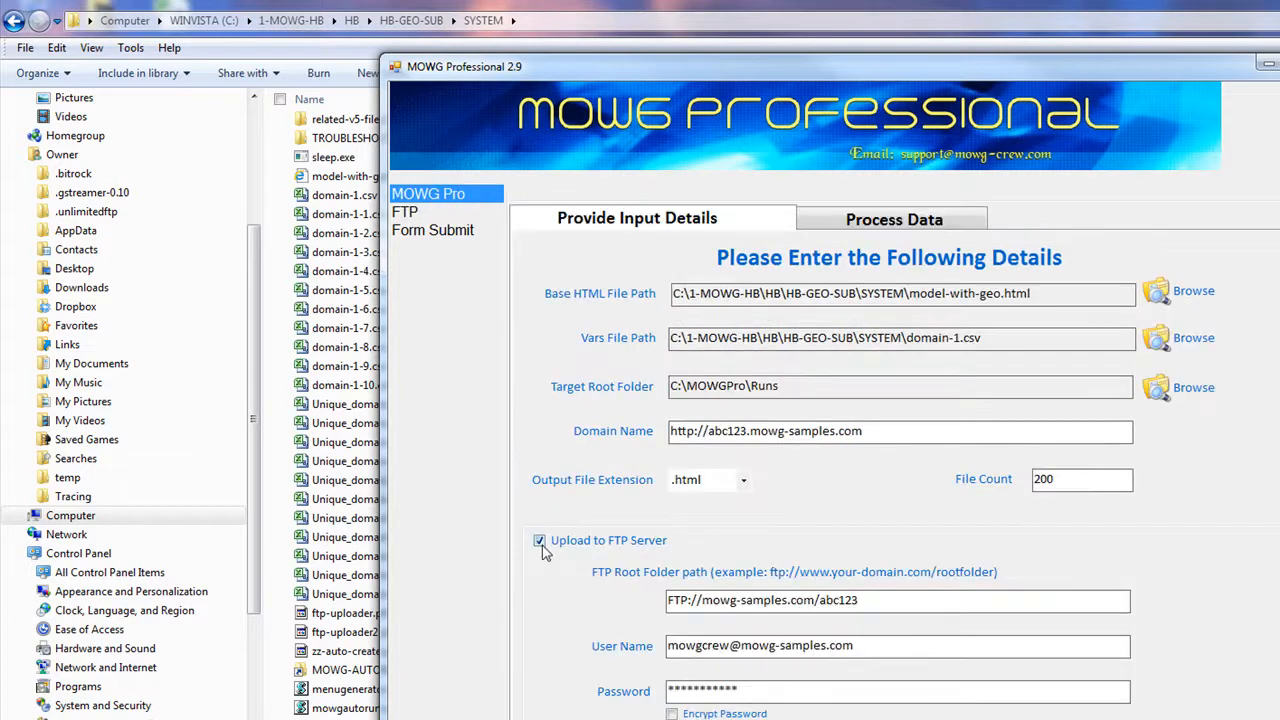
{"action": "left_click", "coordinate": [539, 540]}
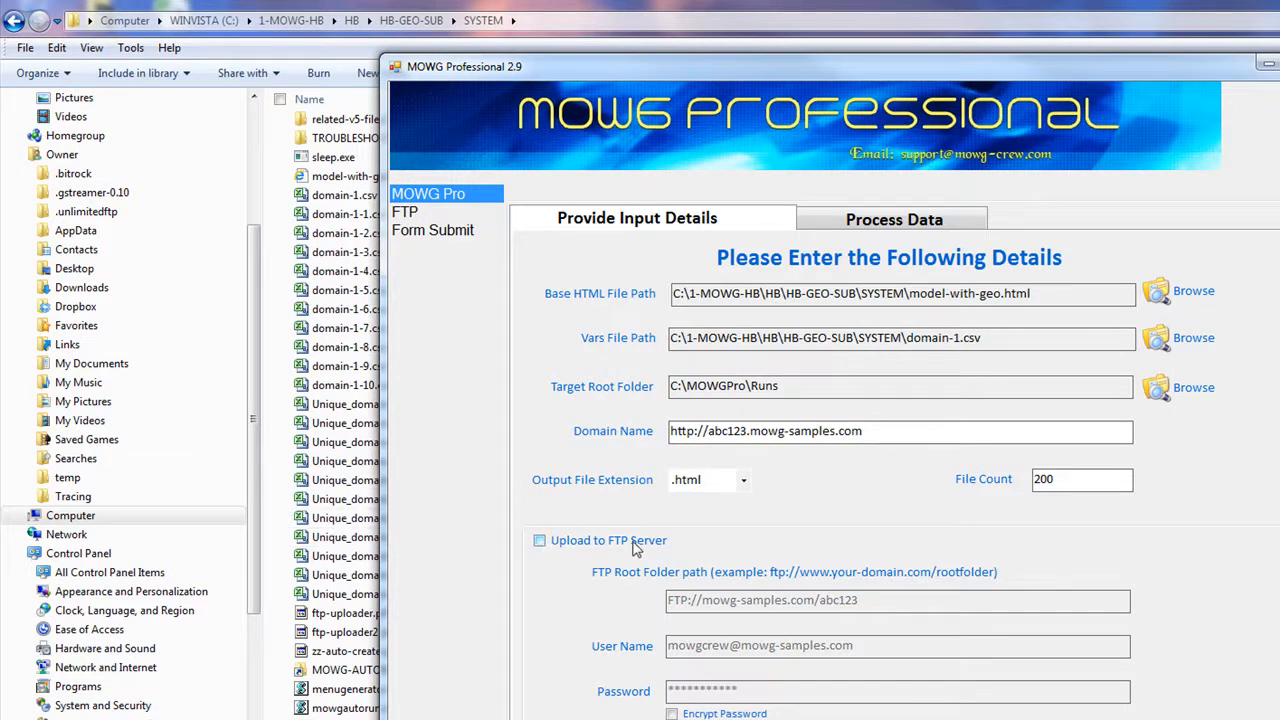
{"action": "left_click", "coordinate": [425, 219]}
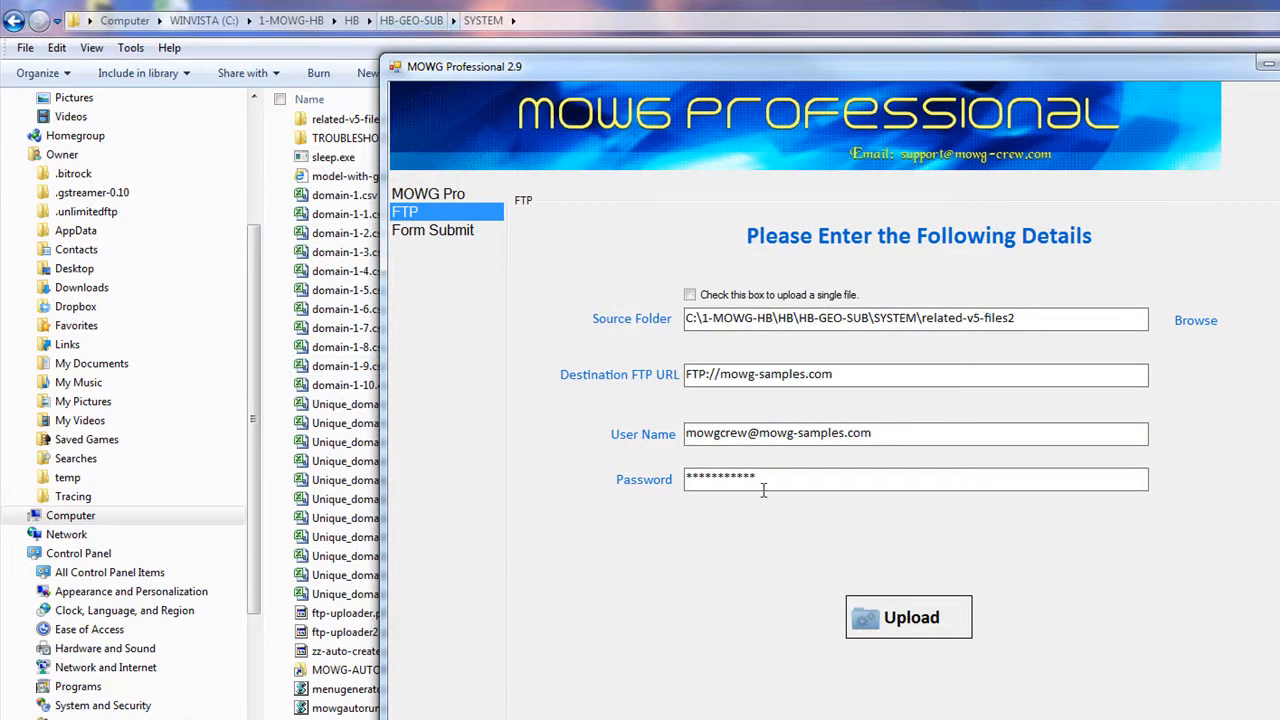
{"action": "left_click", "coordinate": [418, 196]}
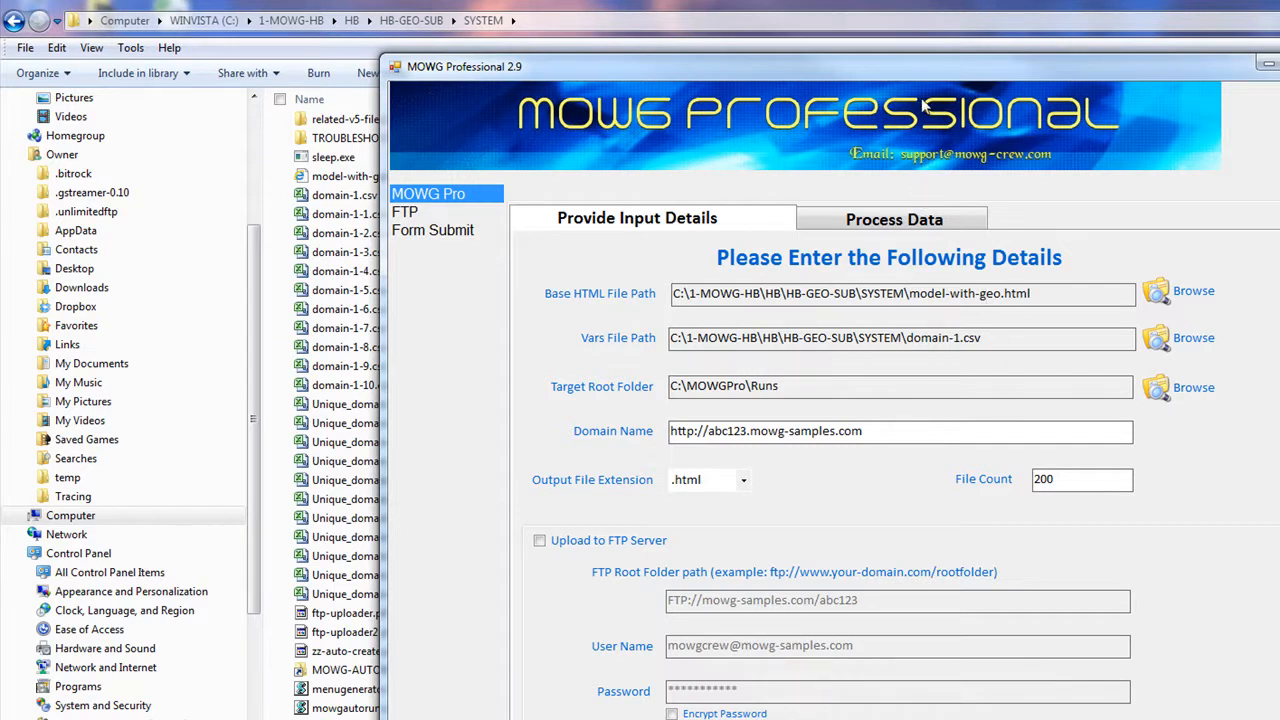
- Launch a second MOWG Professional instance from the desktop, load zz-auto-create.pfl in it, and arrange both windows side by side
{"action": "left_click_drag", "start_coordinate": [833, 73], "coordinate": [1279, 63]}
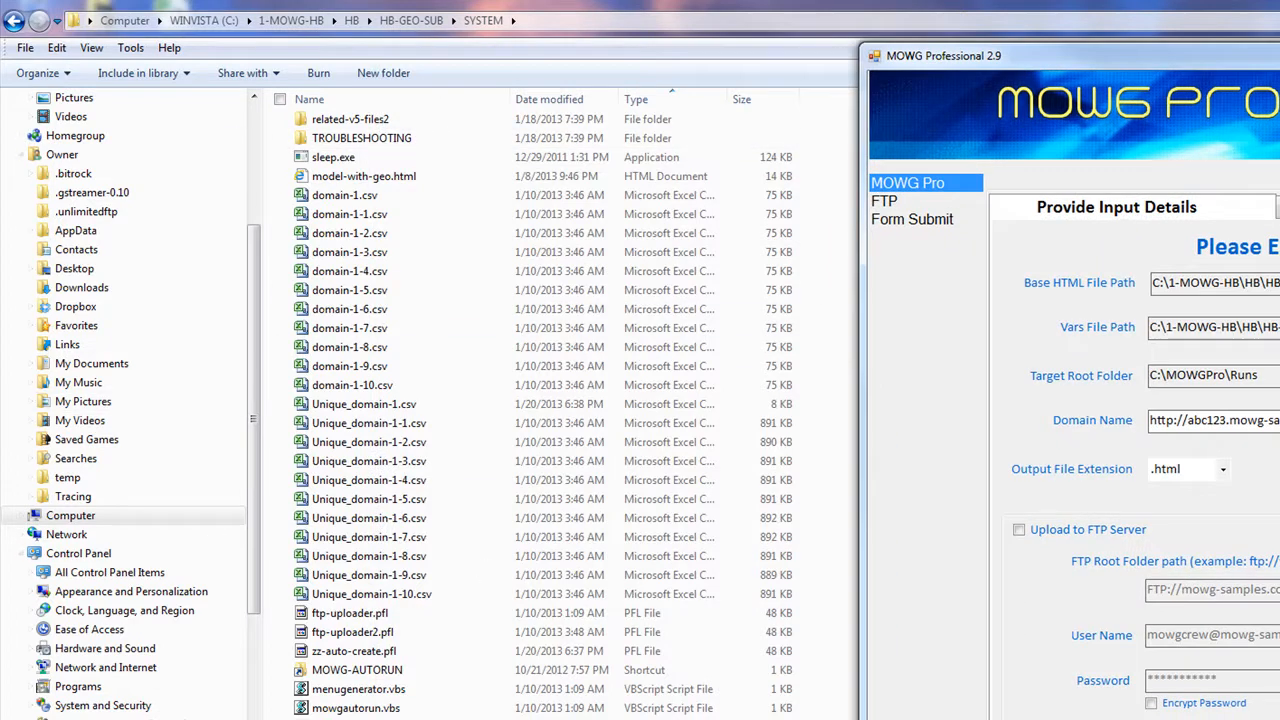
{"action": "left_click", "coordinate": [1279, 8]}
{"action": "left_click", "coordinate": [247, 365]}
{"action": "double_click", "coordinate": [247, 365]}
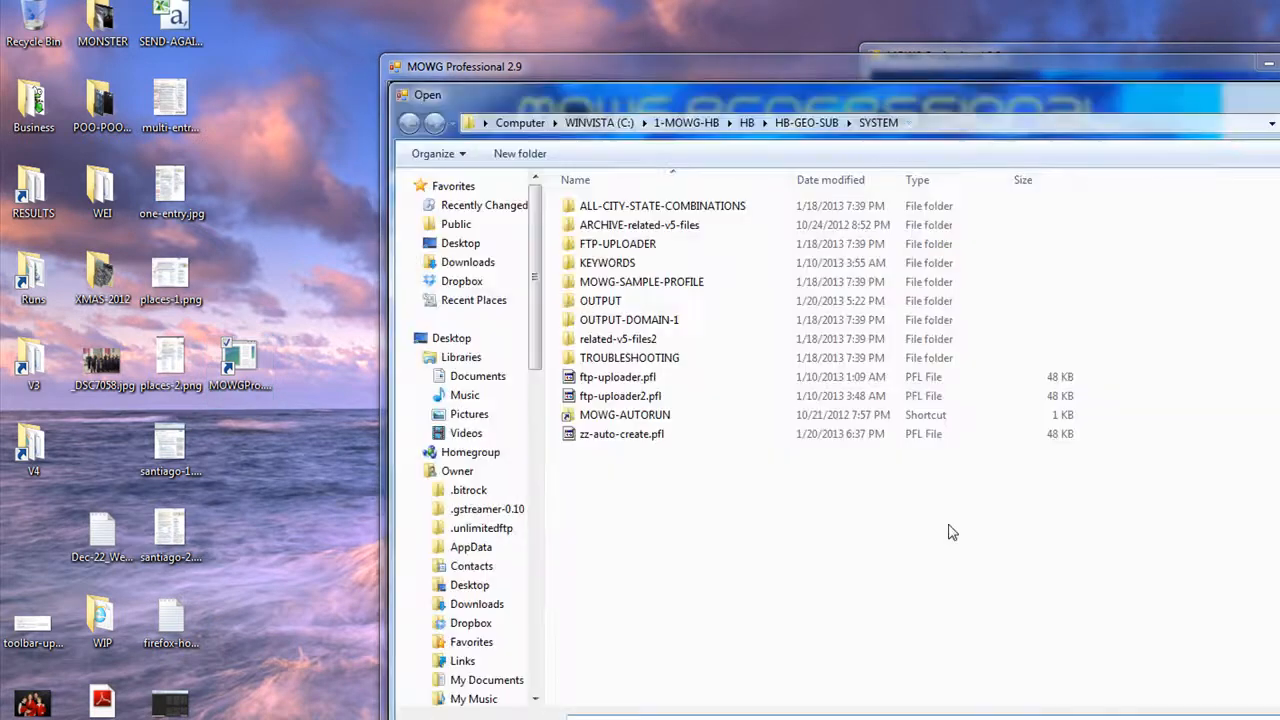
{"action": "double_click", "coordinate": [613, 446]}
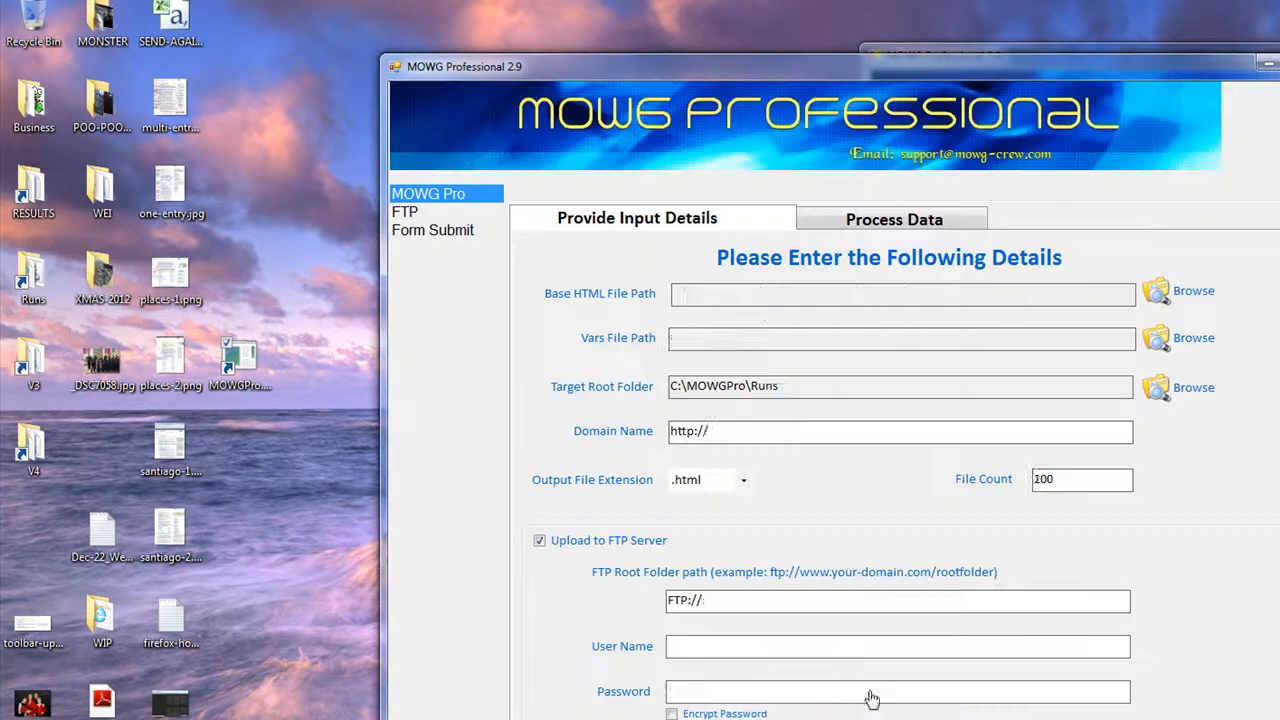
{"action": "left_click_drag", "start_coordinate": [1067, 58], "coordinate": [726, 51]}
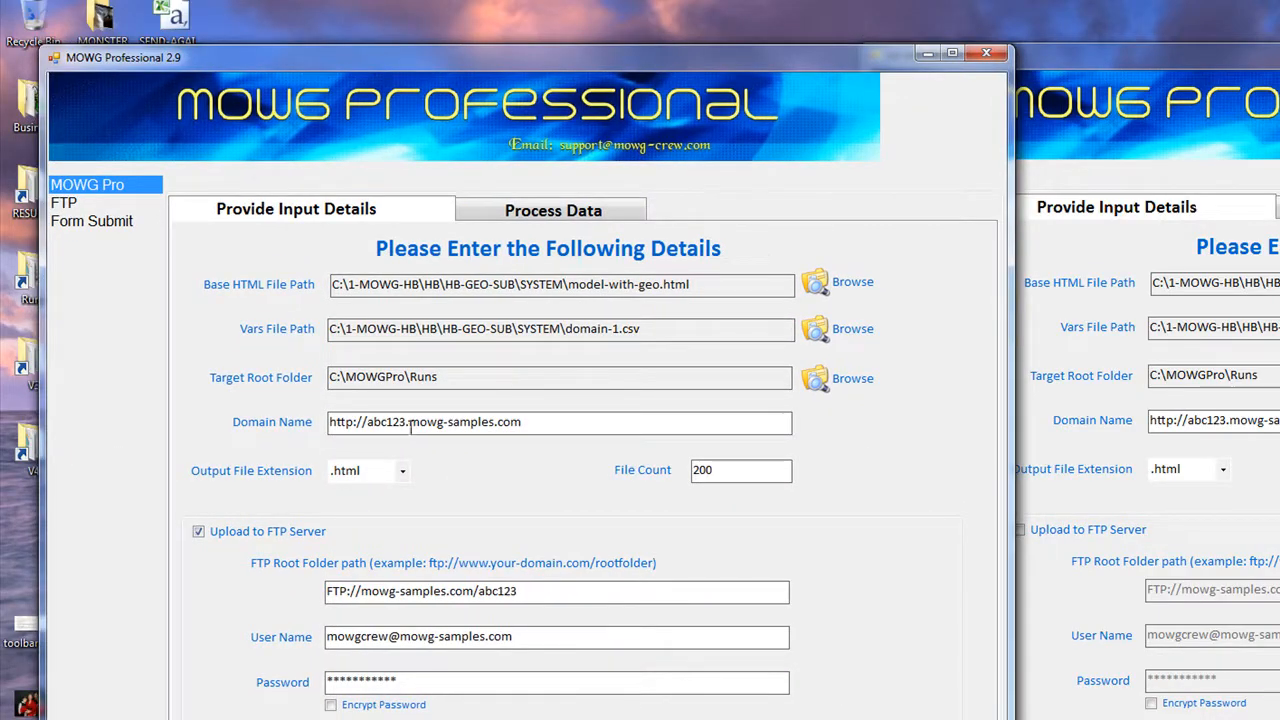
- Compare the abc123 subdomain in the second instance's domain name with the folder in its FTP root folder path
{"action": "left_click_drag", "start_coordinate": [406, 422], "coordinate": [367, 422]}
{"action": "left_click_drag", "start_coordinate": [544, 591], "coordinate": [486, 591]}
{"action": "left_click", "coordinate": [702, 336]}
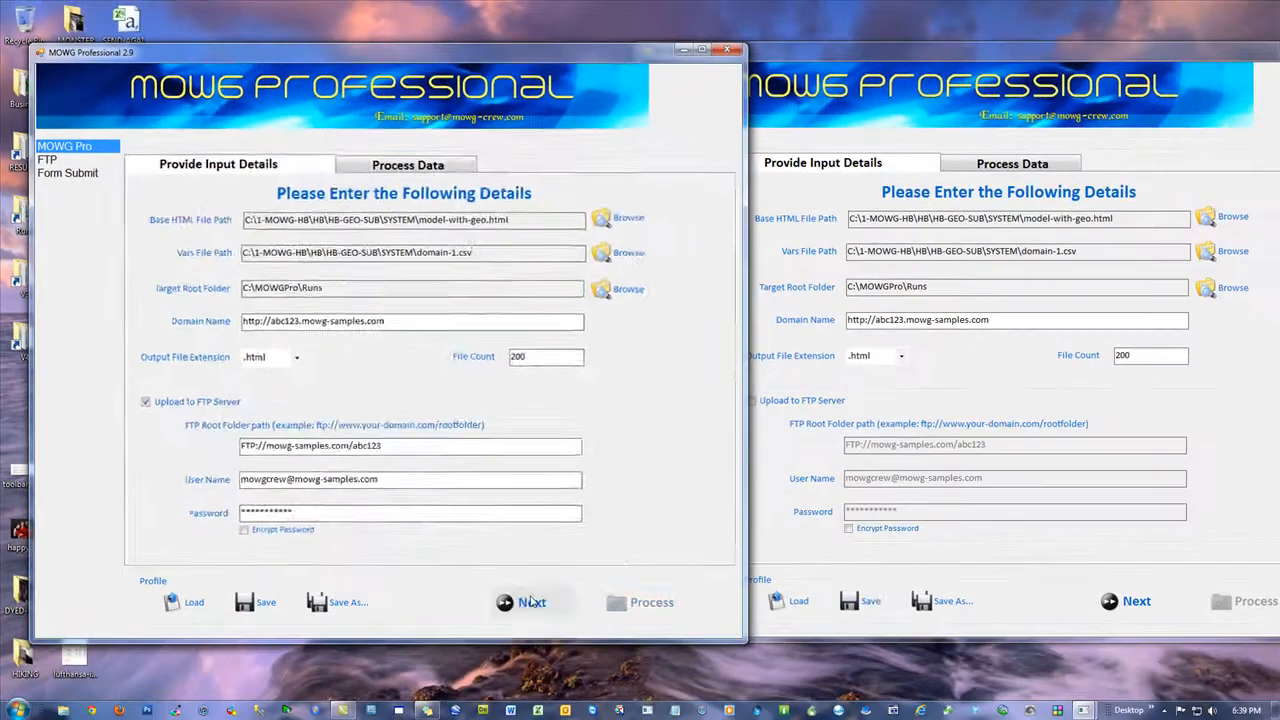
- Compare the folder structure variables and the auto upload option in the process data settings of both instances
{"action": "left_click", "coordinate": [620, 703]}
{"action": "left_click", "coordinate": [1136, 601]}
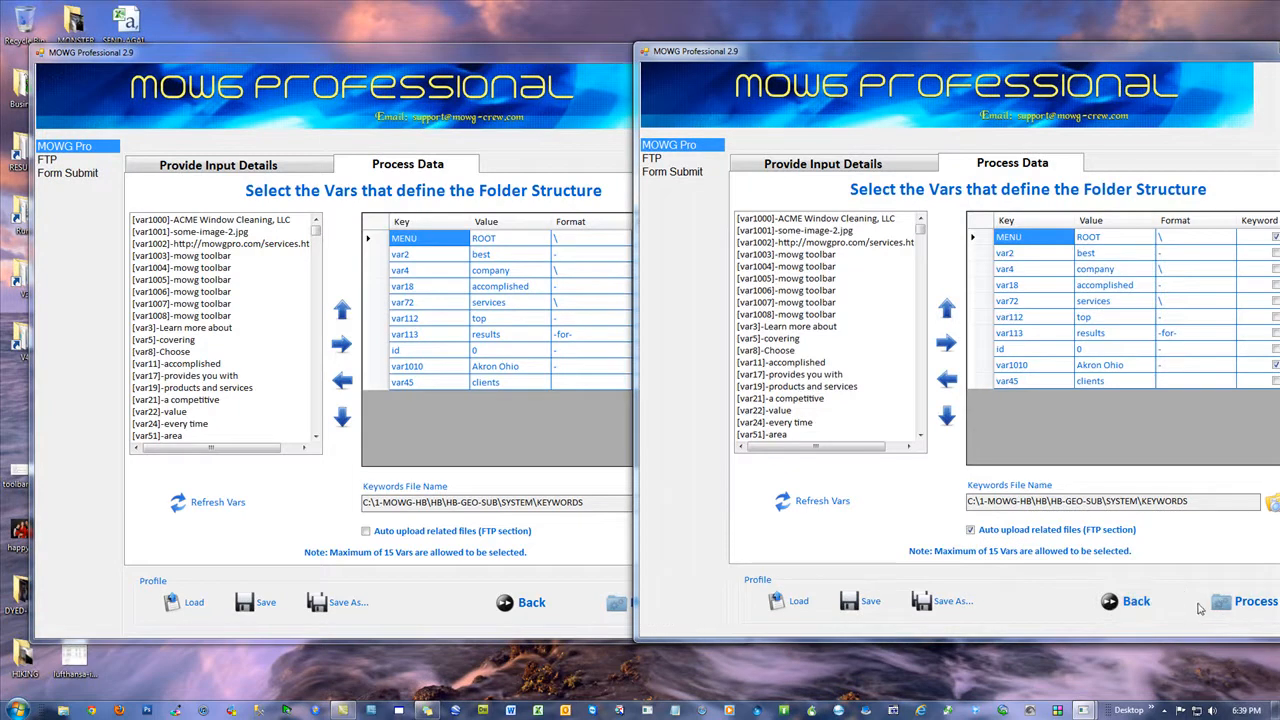
{"action": "left_click", "coordinate": [1130, 601]}
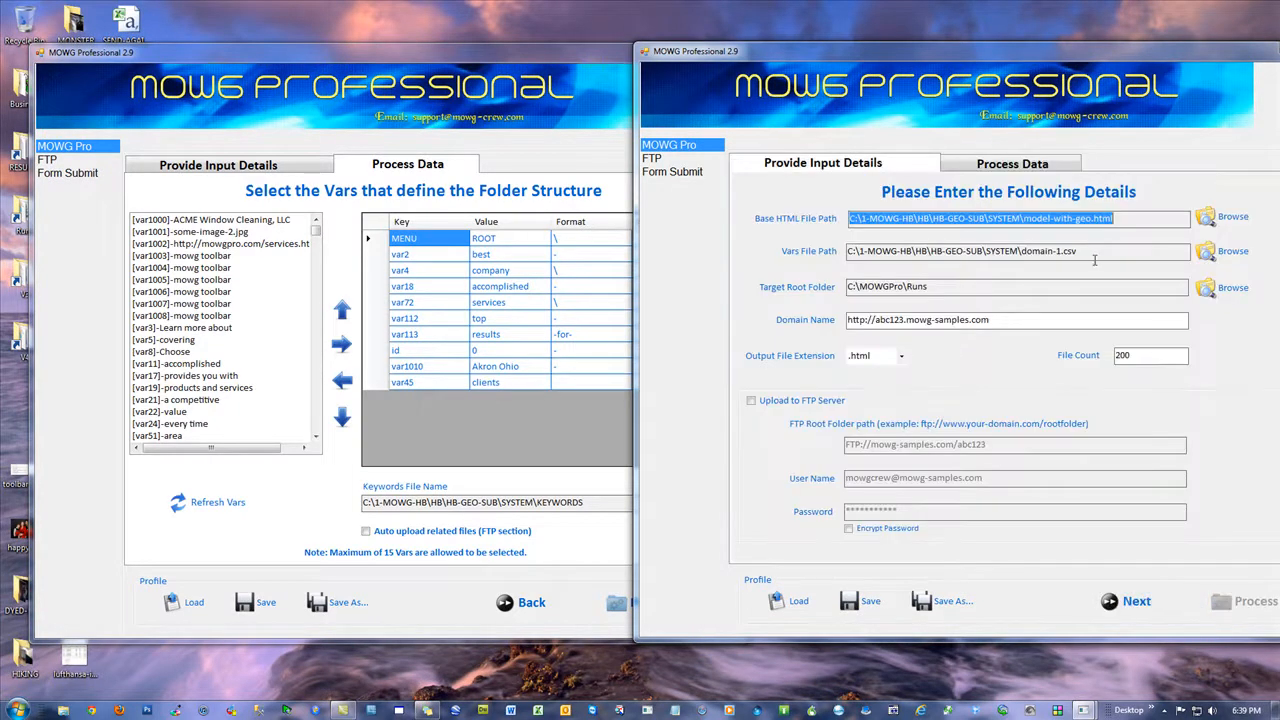
- Compare the domain-1.csv file name in the Vars File Path of both instances' input details
{"action": "left_click_drag", "start_coordinate": [1086, 251], "coordinate": [1022, 251]}
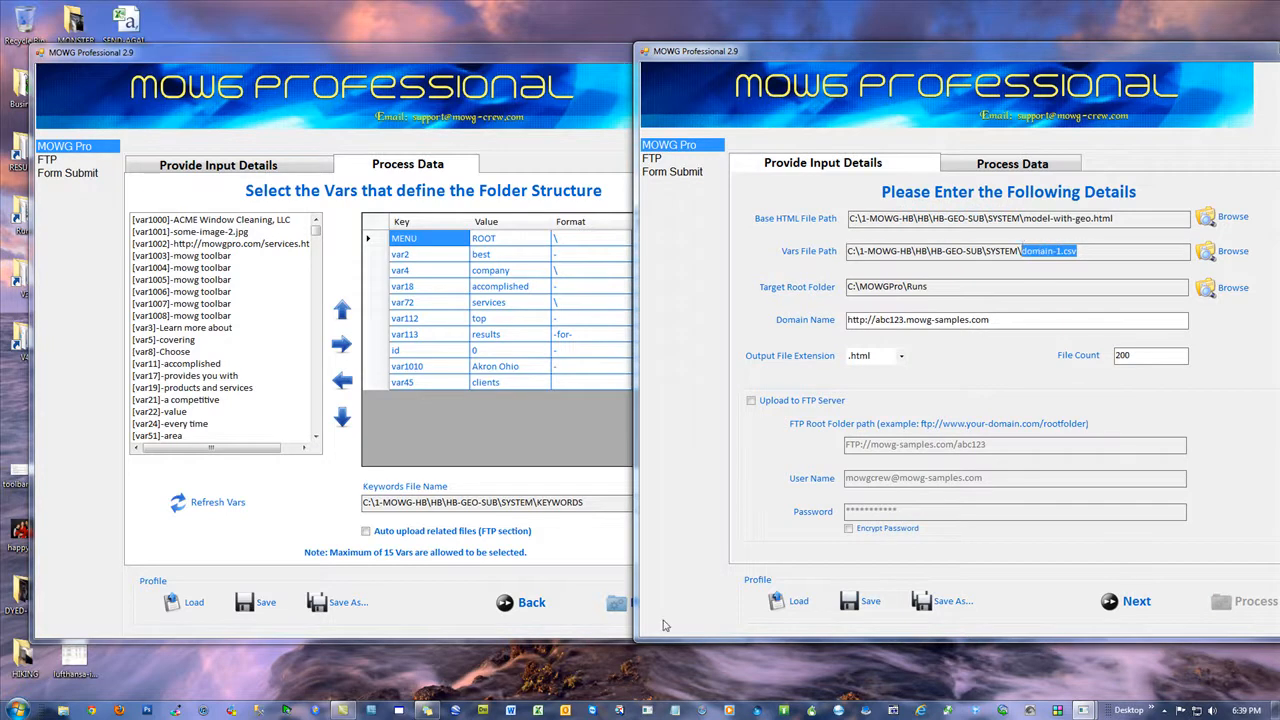
{"action": "left_click", "coordinate": [528, 602]}
{"action": "left_click_drag", "start_coordinate": [472, 252], "coordinate": [420, 253]}
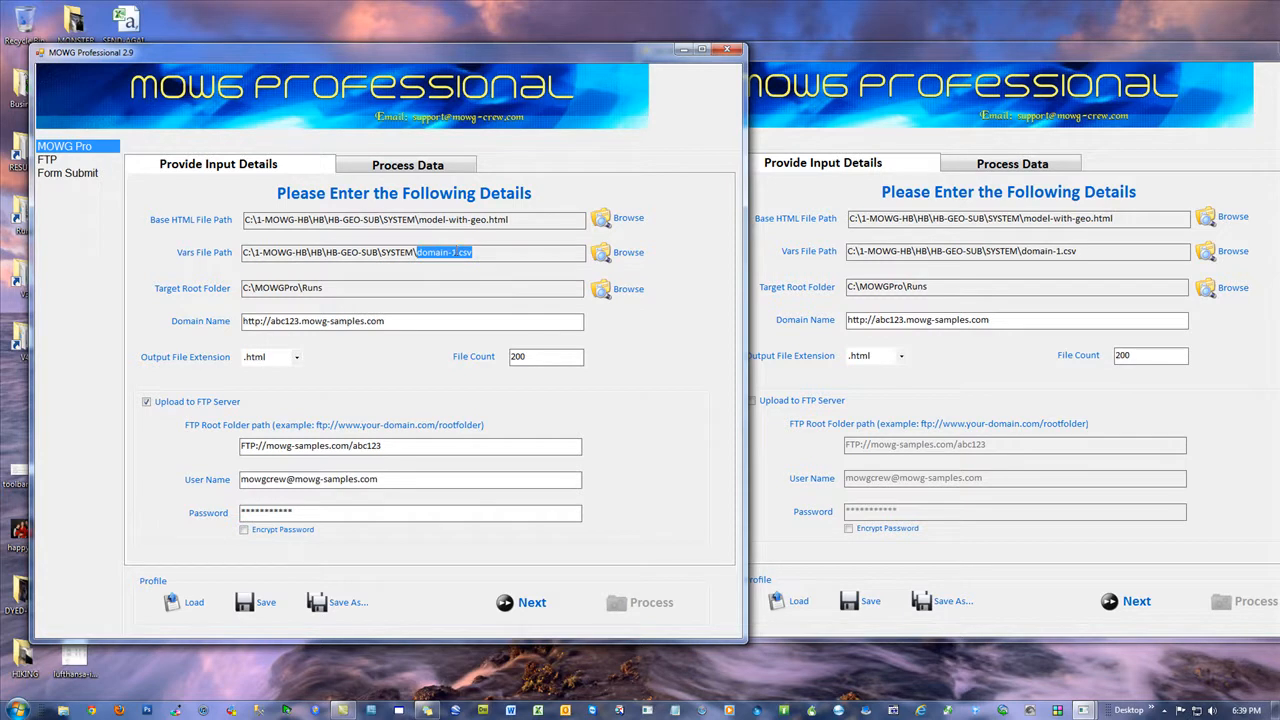
{"action": "left_click", "coordinate": [444, 252]}
{"action": "left_click_drag", "start_coordinate": [457, 252], "coordinate": [416, 252]}
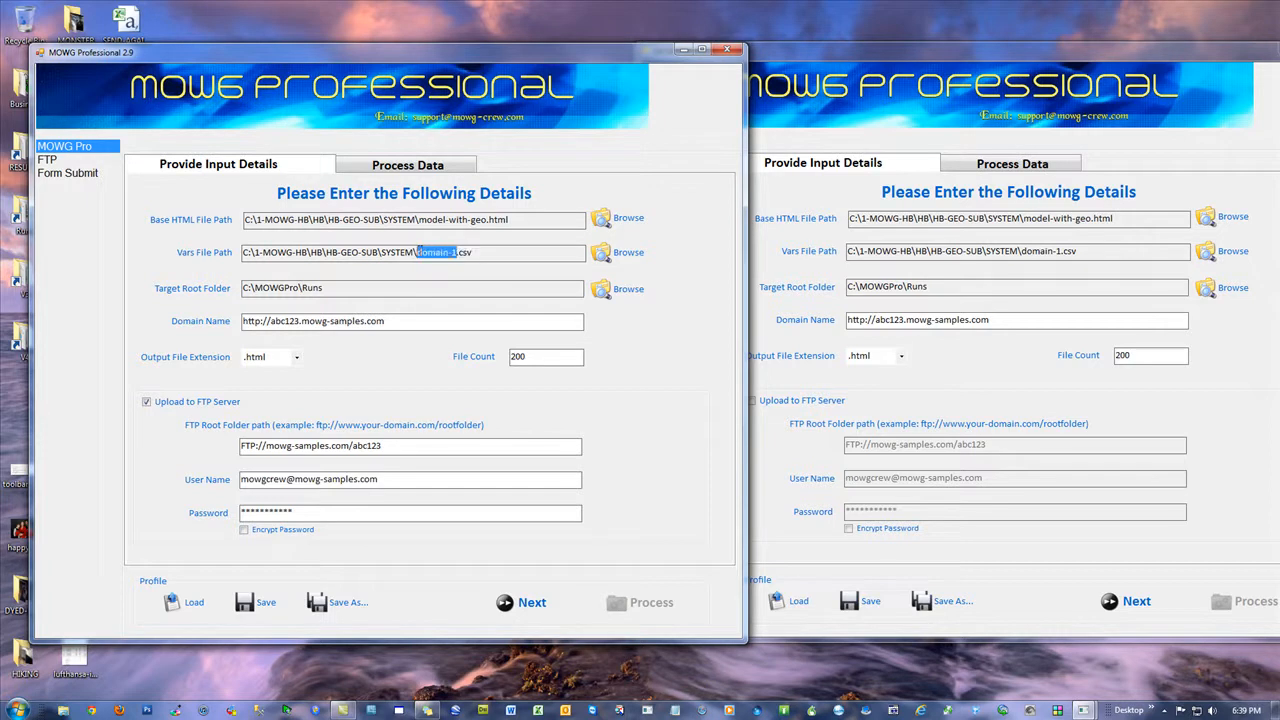
{"action": "left_click", "coordinate": [456, 252]}
{"action": "left_click", "coordinate": [1065, 252]}
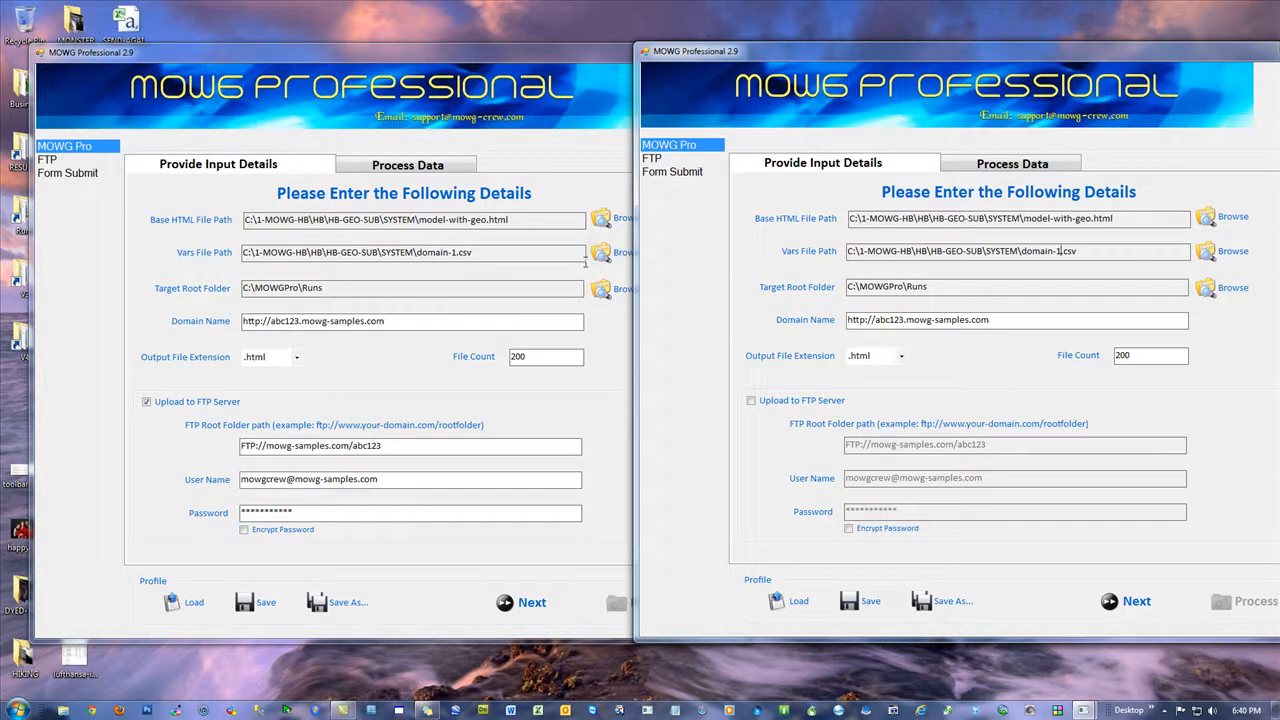
{"action": "left_click_drag", "start_coordinate": [472, 253], "coordinate": [418, 253]}
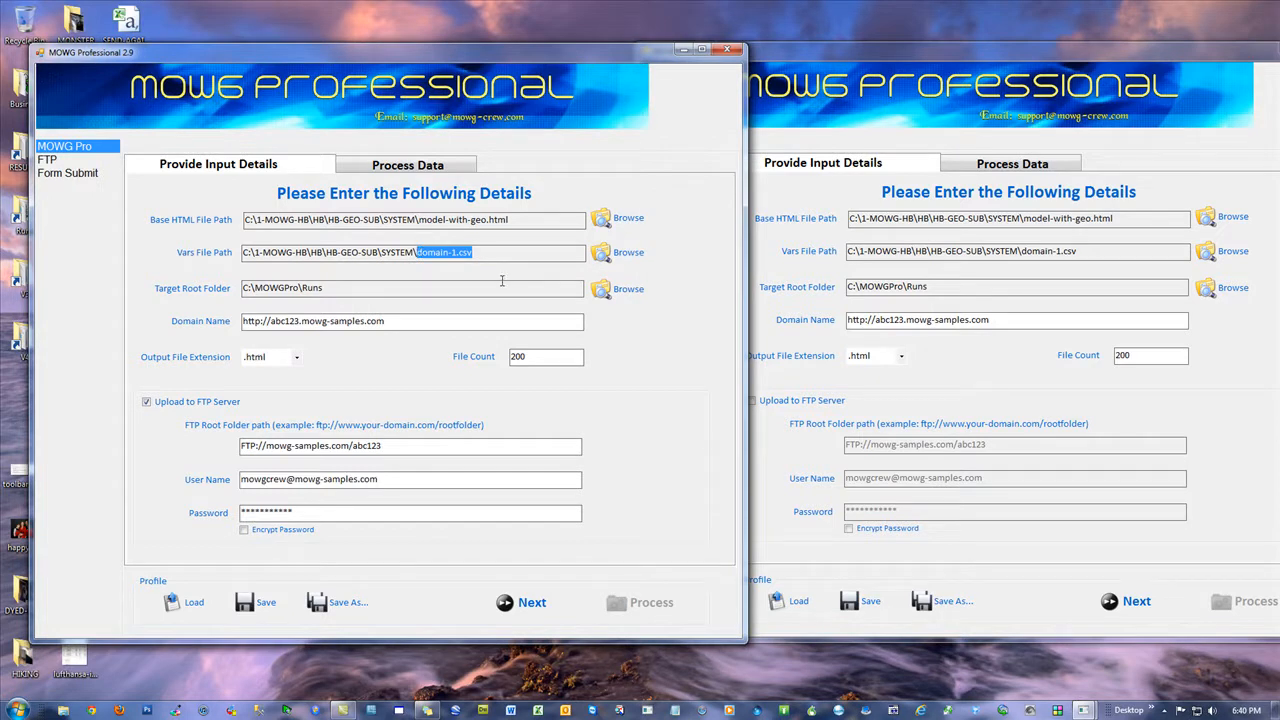
{"action": "left_click", "coordinate": [508, 251]}
- Close both MOWG Professional instances
{"action": "left_click", "coordinate": [727, 49]}
{"action": "left_click", "coordinate": [680, 405]}
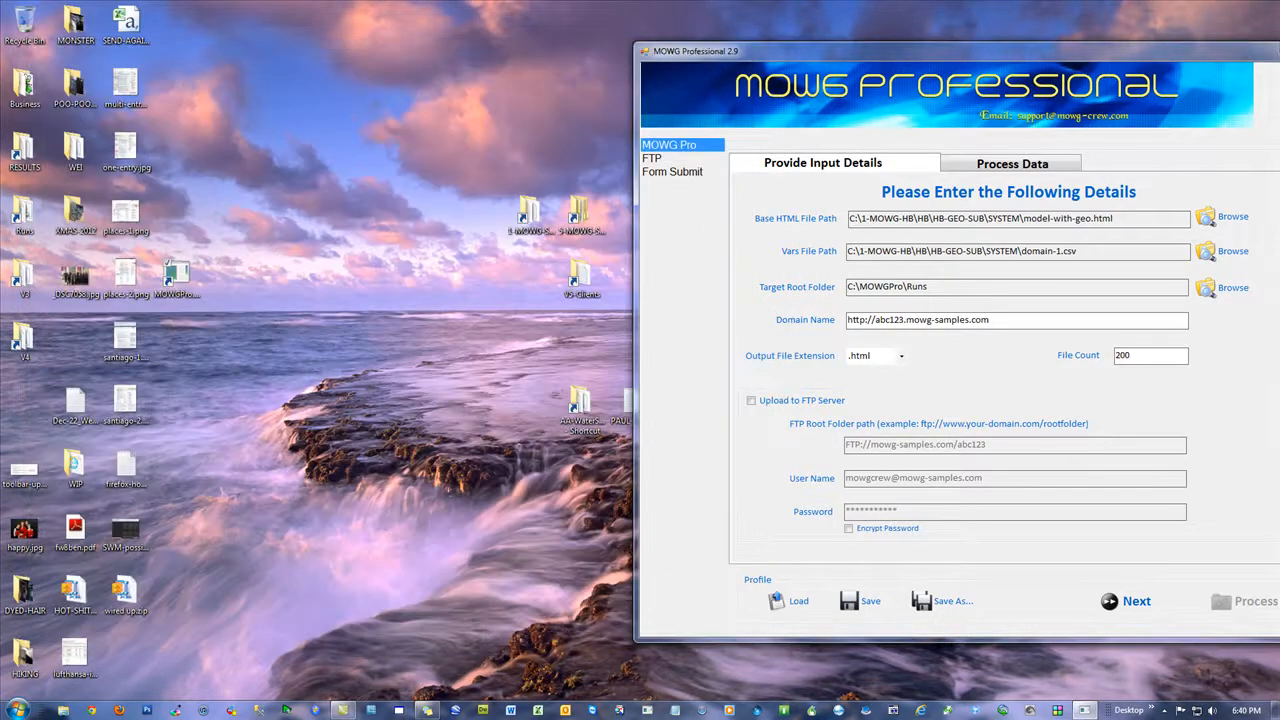
{"action": "key", "text": "alt+F4"}
{"action": "left_click", "coordinate": [672, 405]}
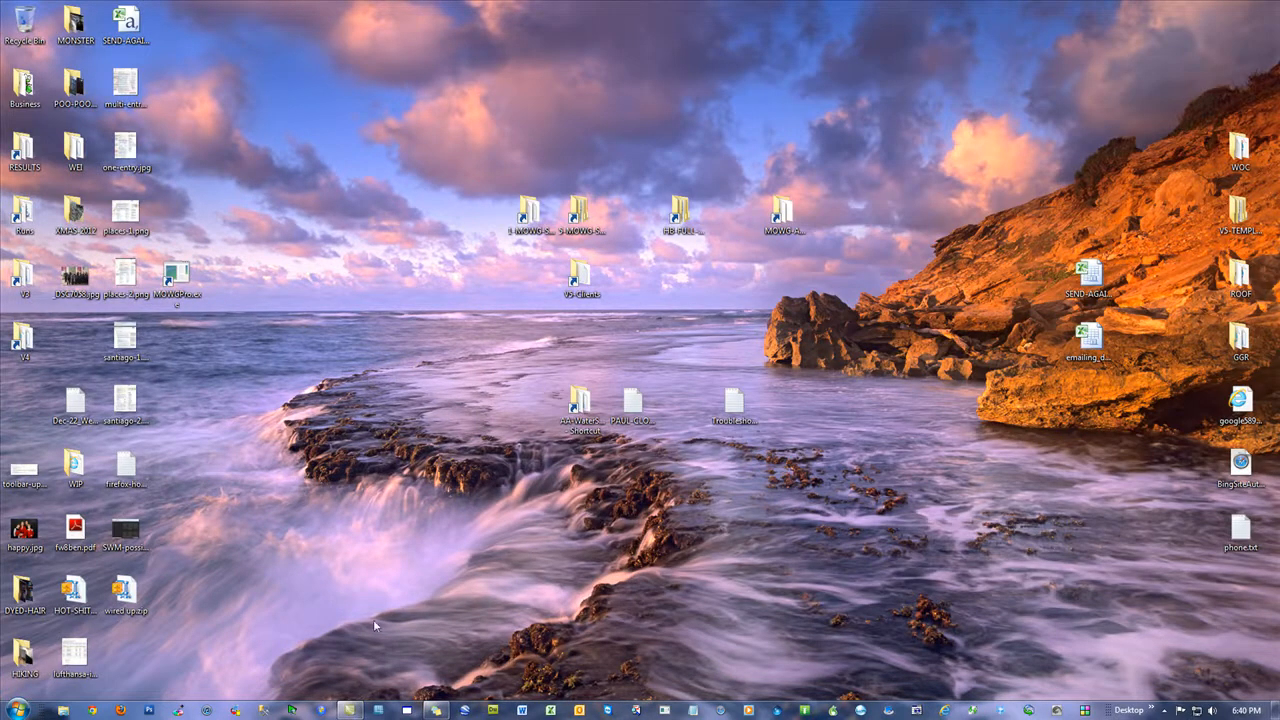
- Open a blank workbook in Excel and display the MOWG toolbar 17 tools
{"action": "left_click", "coordinate": [556, 714]}
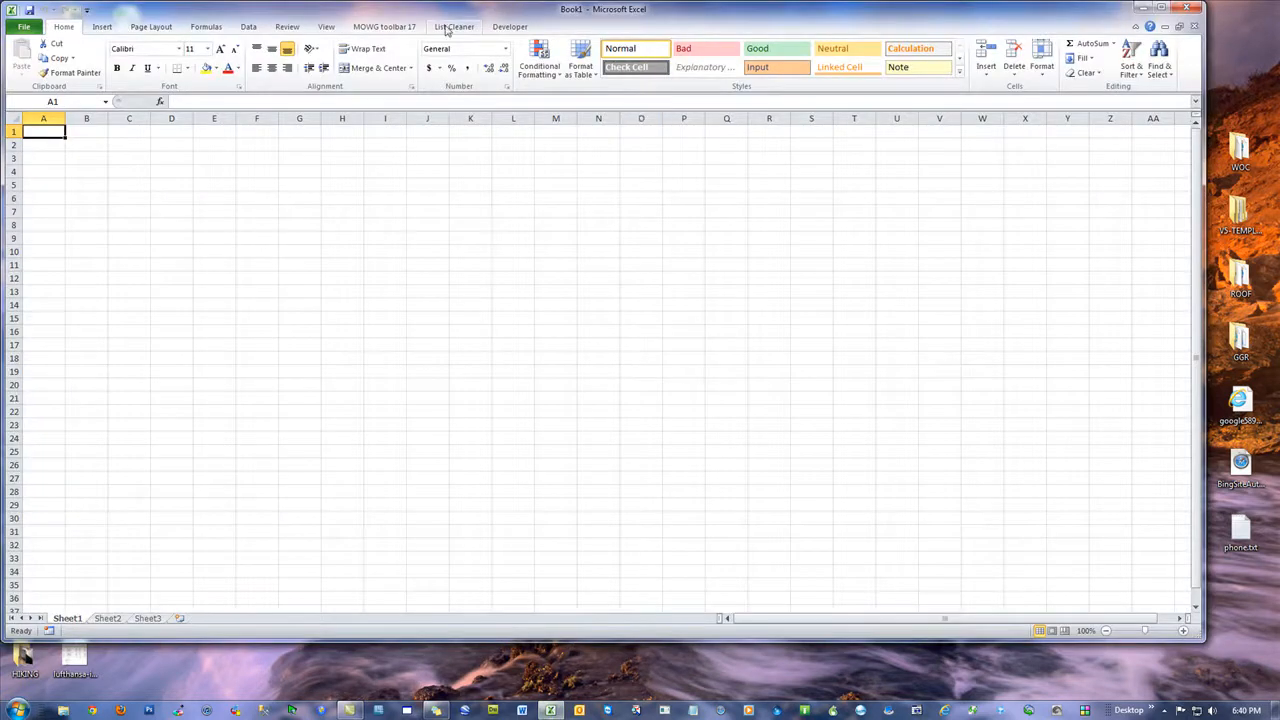
{"action": "left_click", "coordinate": [400, 27]}
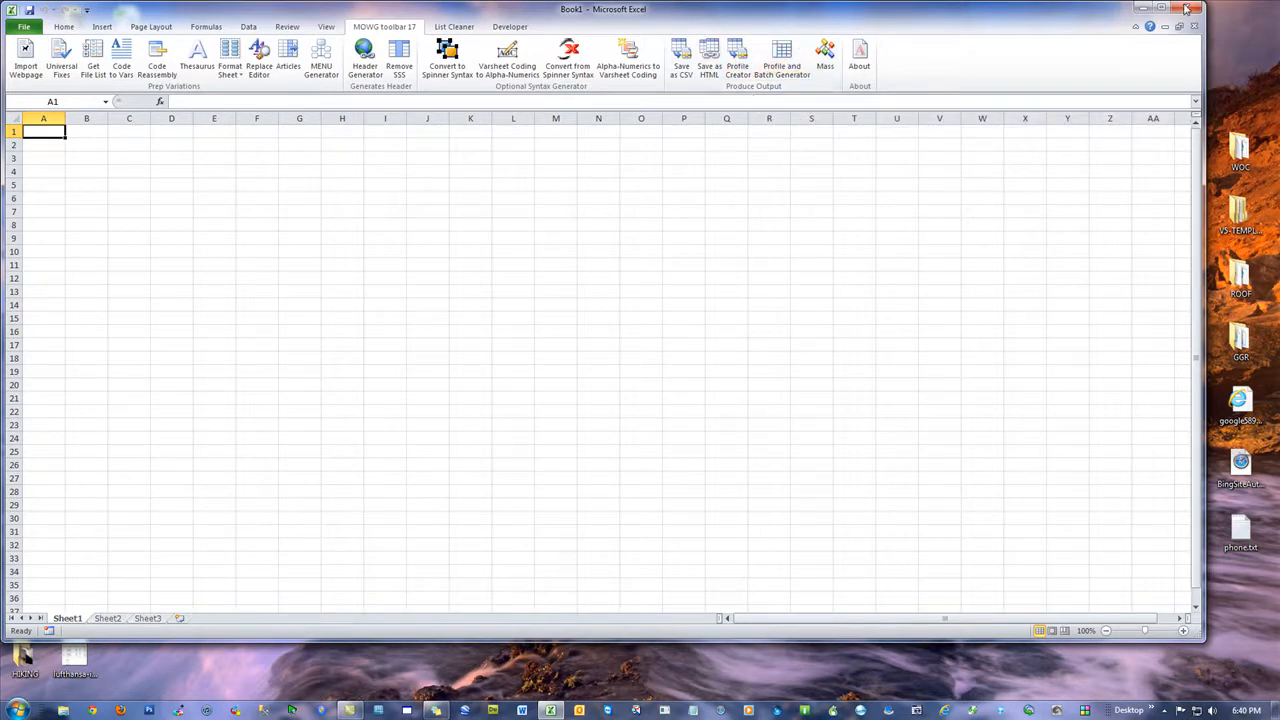
{"action": "left_click_drag", "start_coordinate": [27, 135], "coordinate": [1037, 503]}
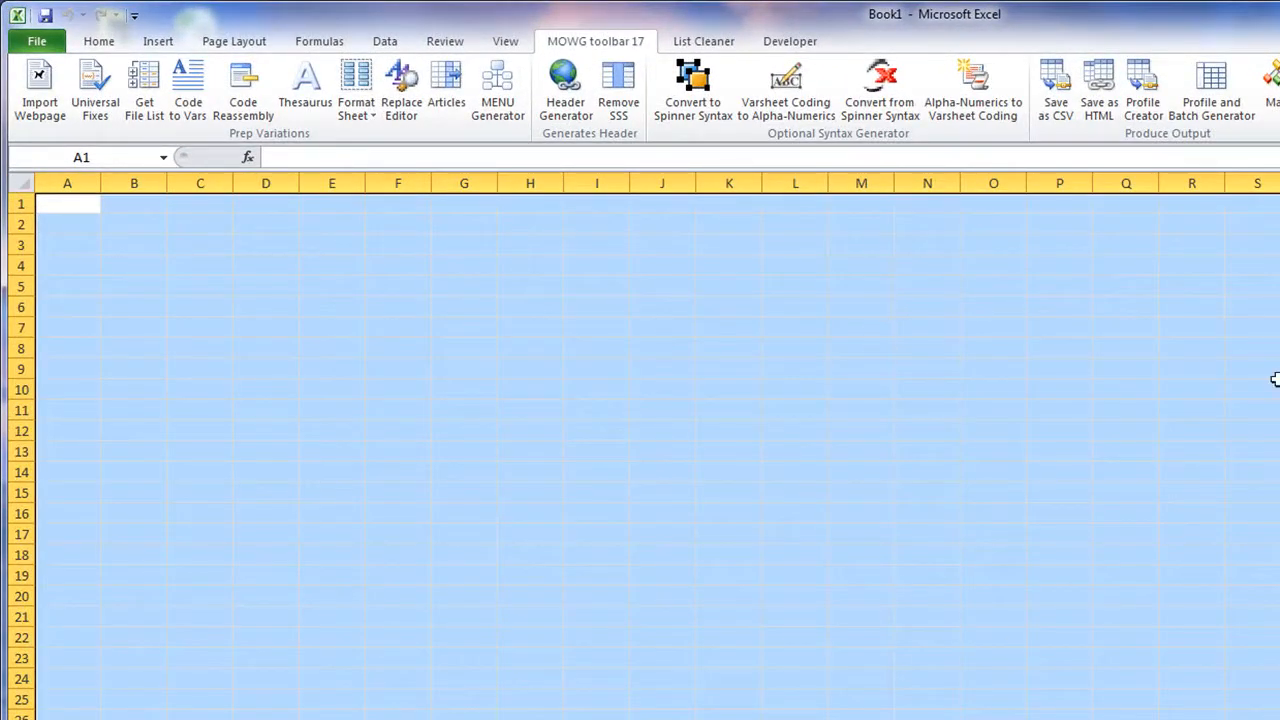
{"action": "left_click", "coordinate": [1279, 286]}
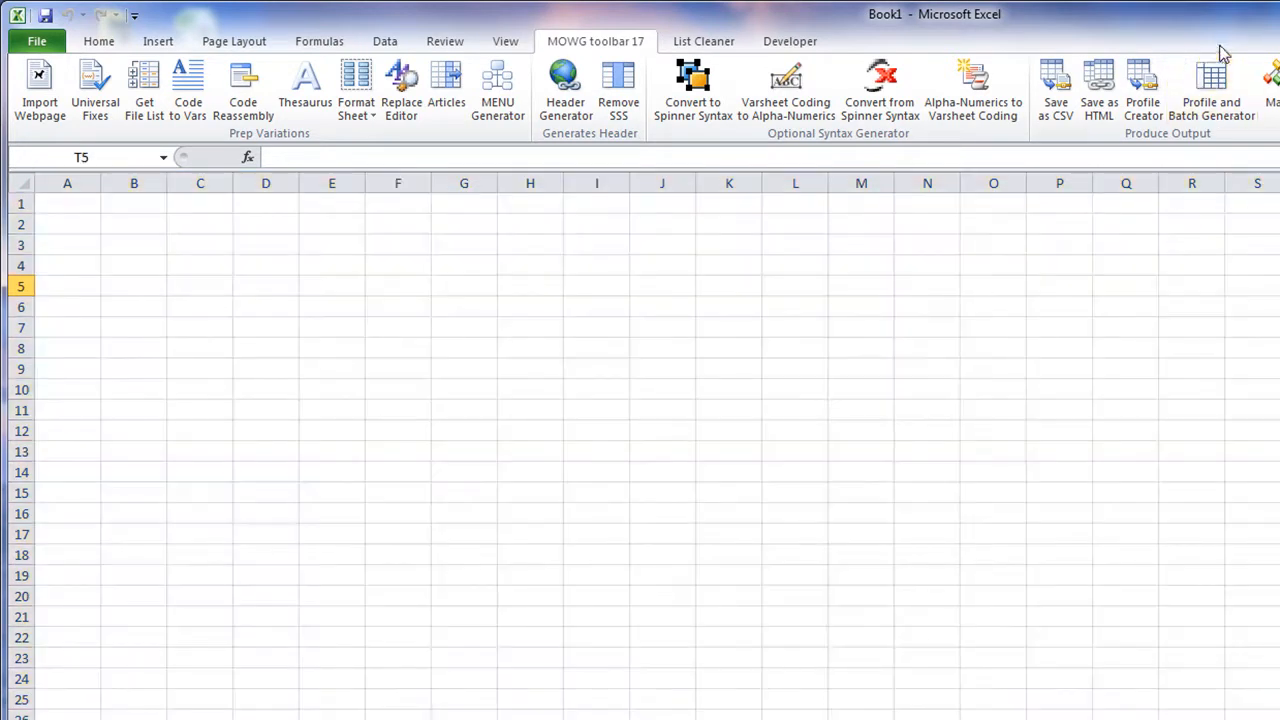
- Review the PFL file path, increment delay and Numbered CSV options of the Profile and Batch Generator, then cancel without generating
{"action": "left_click", "coordinate": [1211, 90]}
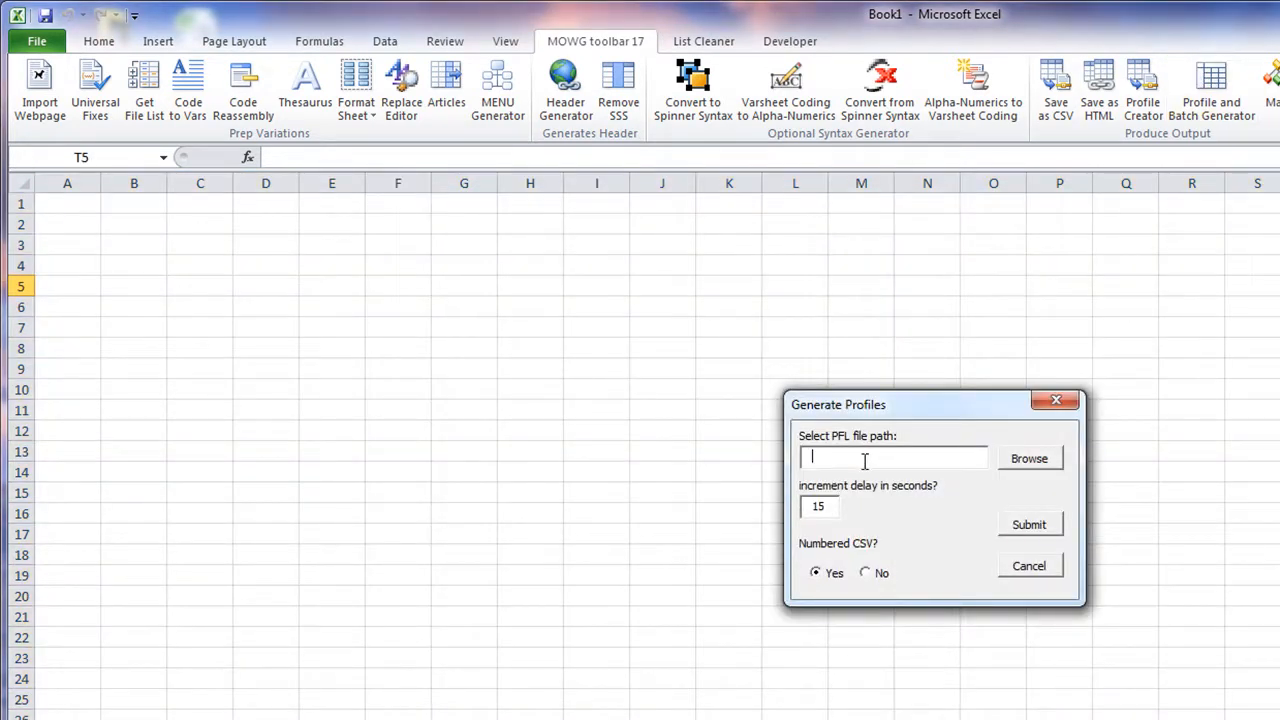
{"action": "left_click", "coordinate": [1047, 461]}
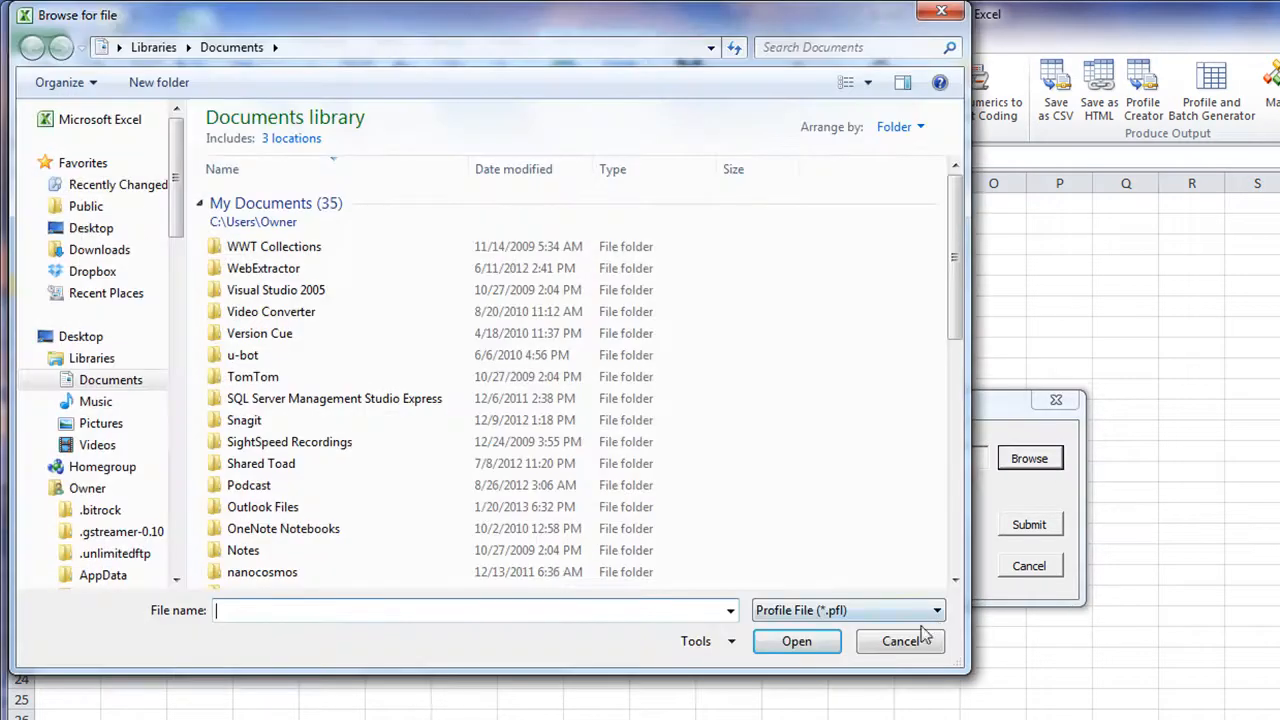
{"action": "left_click", "coordinate": [912, 630]}
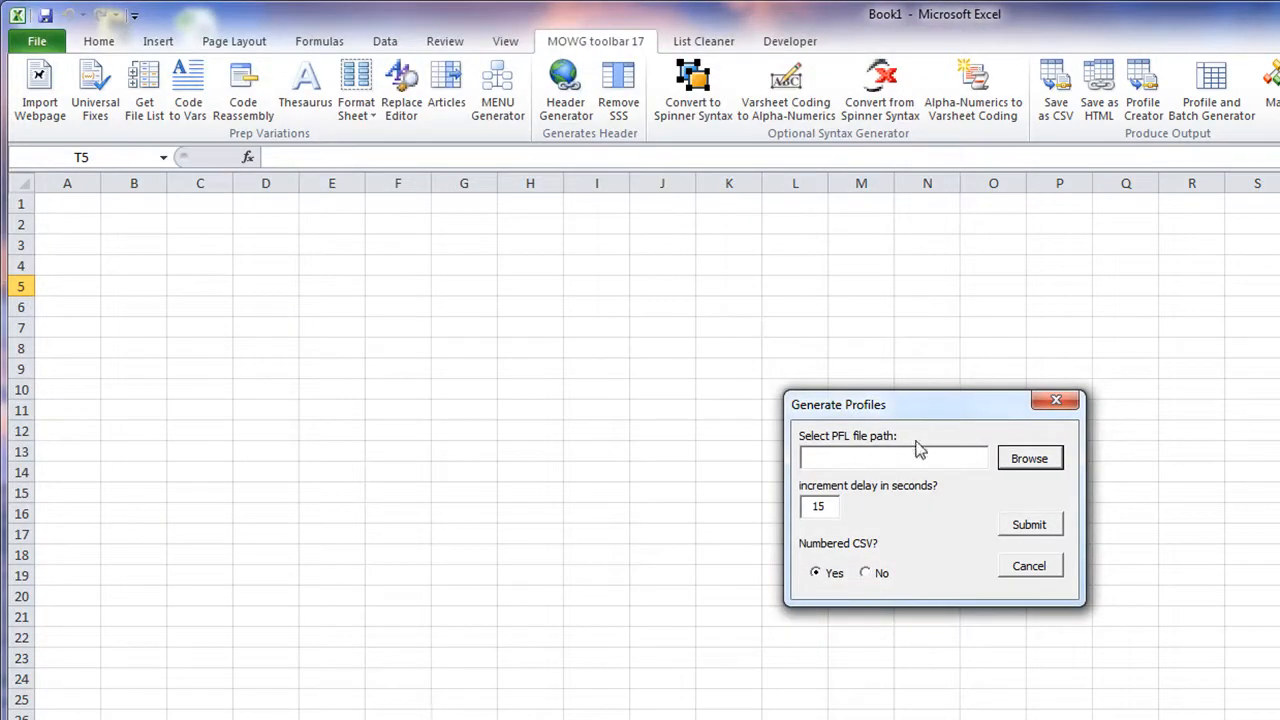
{"action": "double_click", "coordinate": [830, 510]}
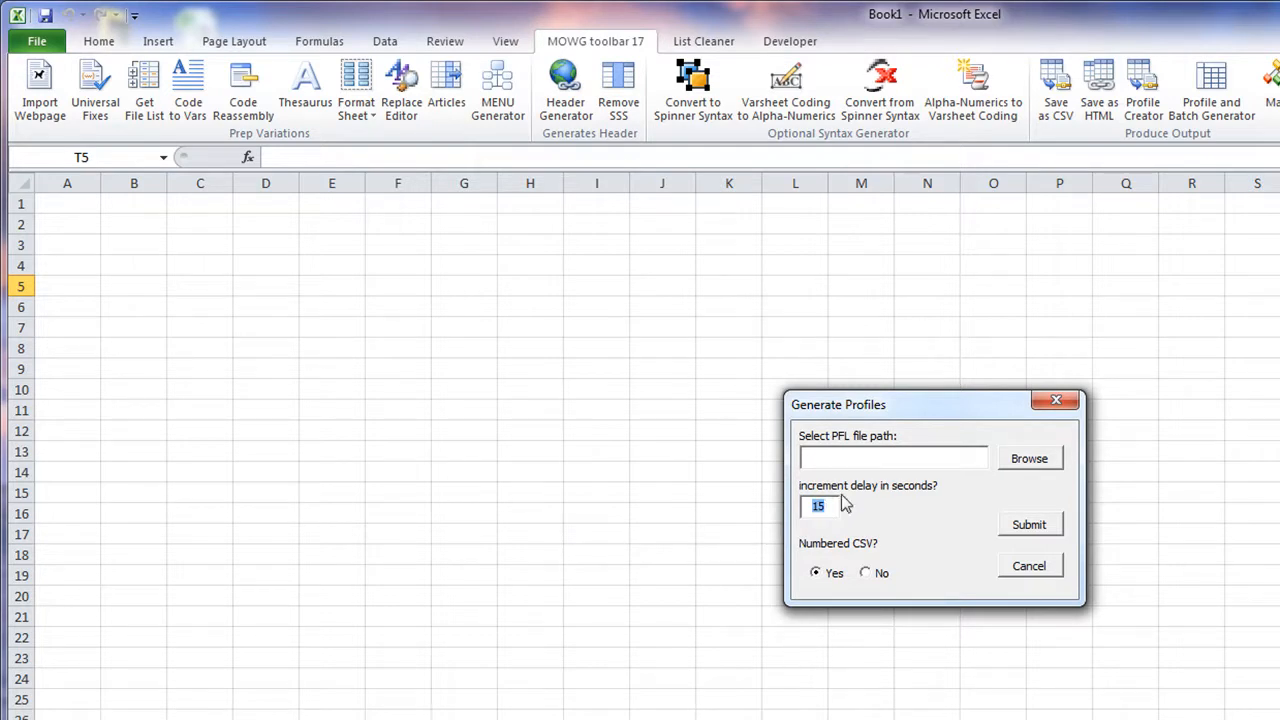
{"action": "type", "text": "1"}
{"action": "left_click_drag", "start_coordinate": [827, 507], "coordinate": [738, 506]}
{"action": "left_click", "coordinate": [870, 575]}
{"action": "left_click", "coordinate": [1025, 567]}
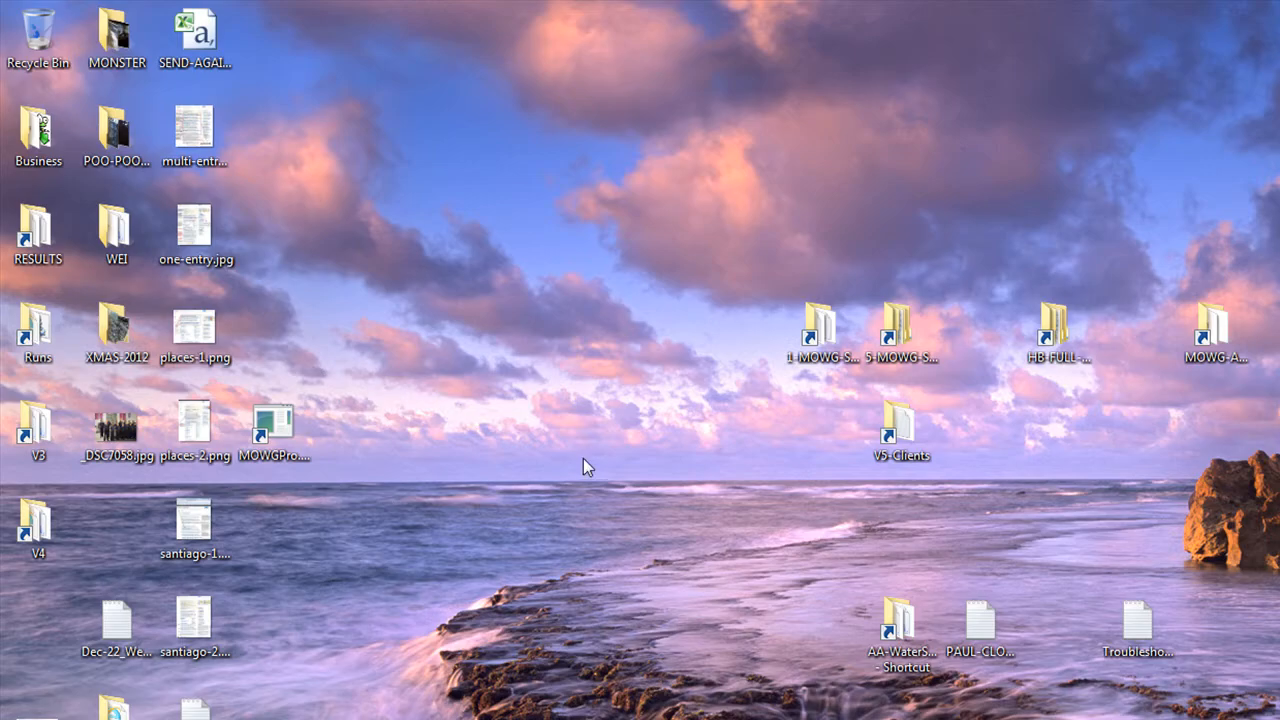
- Open the 1-RUN.bat file from the HB-GEO-SUB folder for editing in Notepad
{"action": "left_click", "coordinate": [1060, 335]}
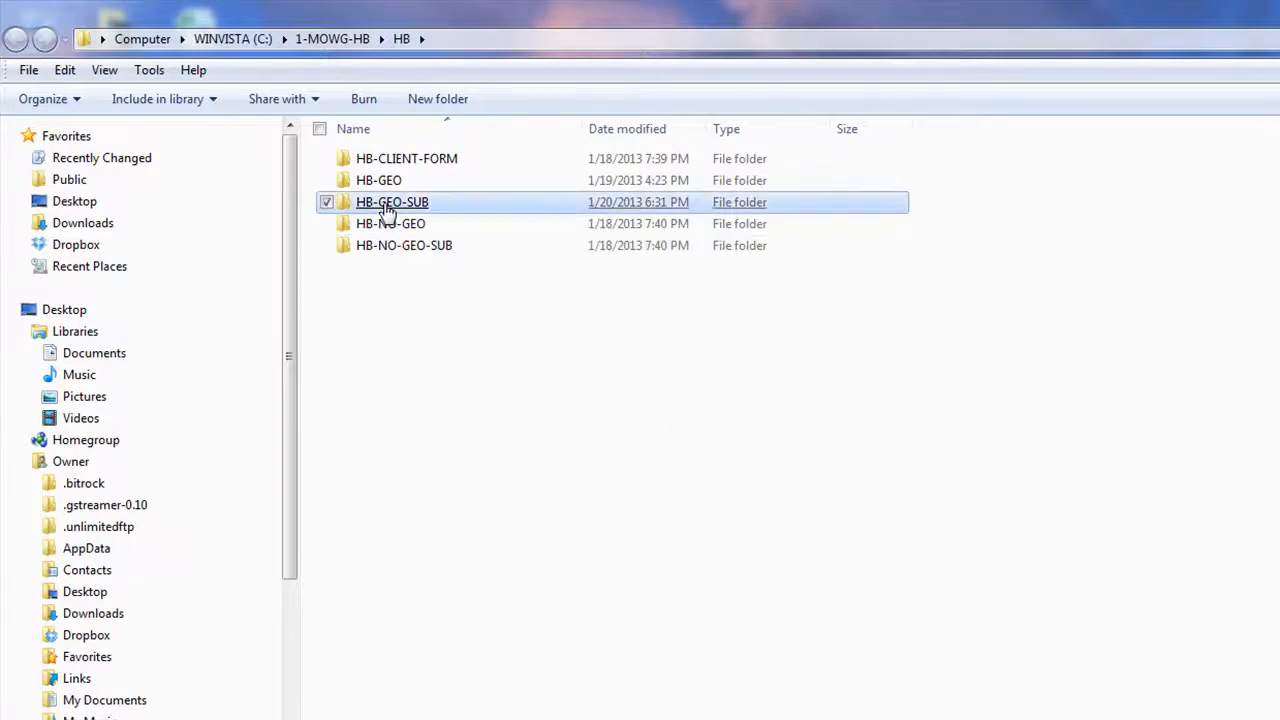
{"action": "double_click", "coordinate": [388, 208]}
{"action": "double_click", "coordinate": [390, 223]}
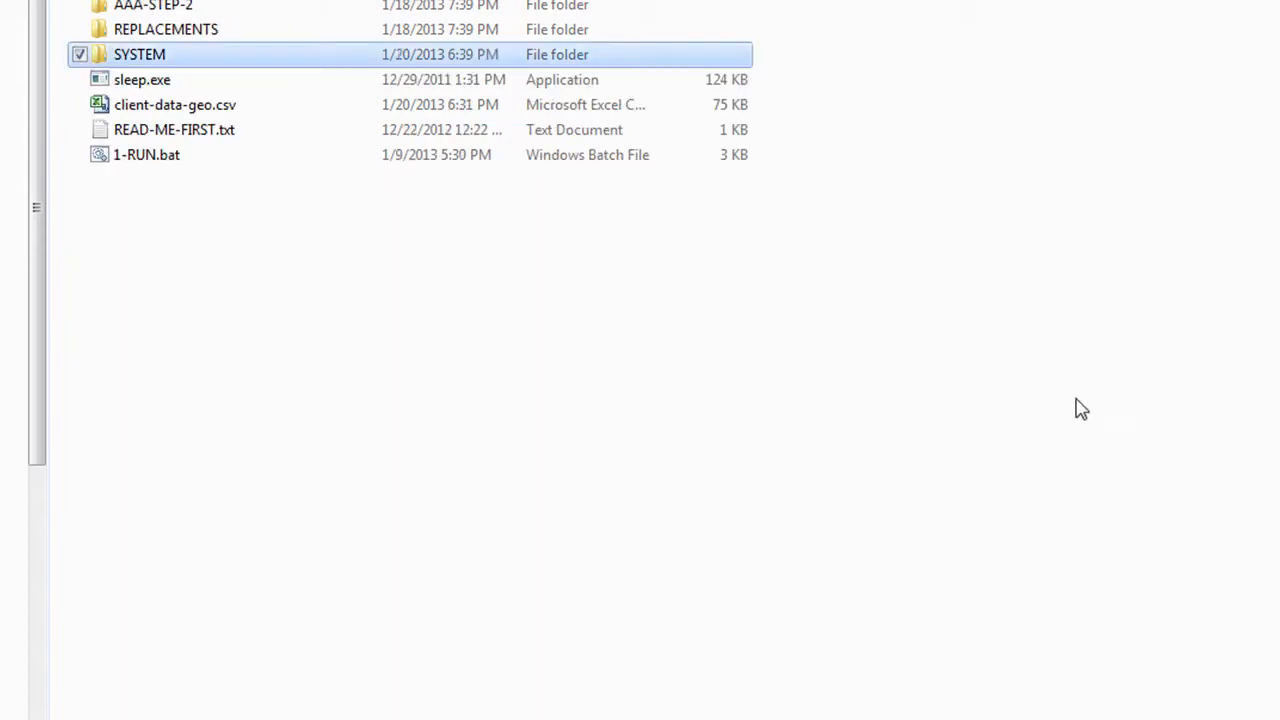
{"action": "right_click", "coordinate": [150, 155]}
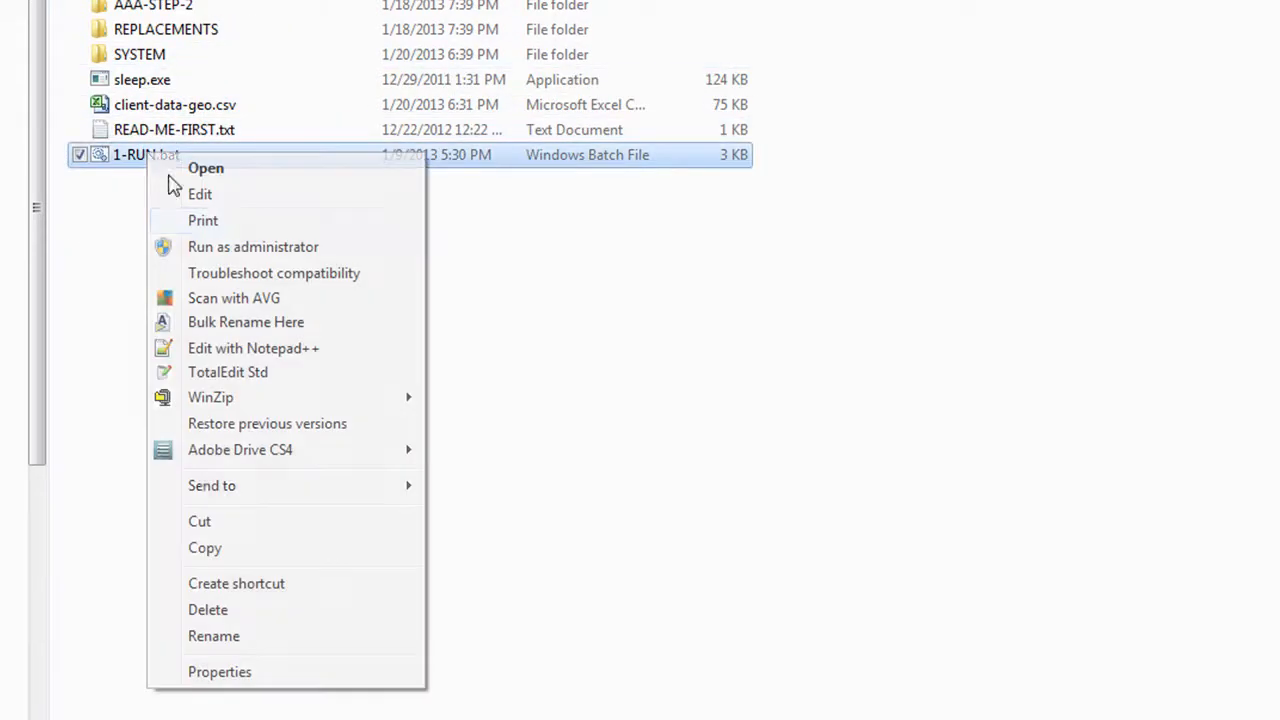
{"action": "left_click", "coordinate": [240, 196]}
{"action": "left_click", "coordinate": [636, 497]}
{"action": "left_click", "coordinate": [912, 456]}
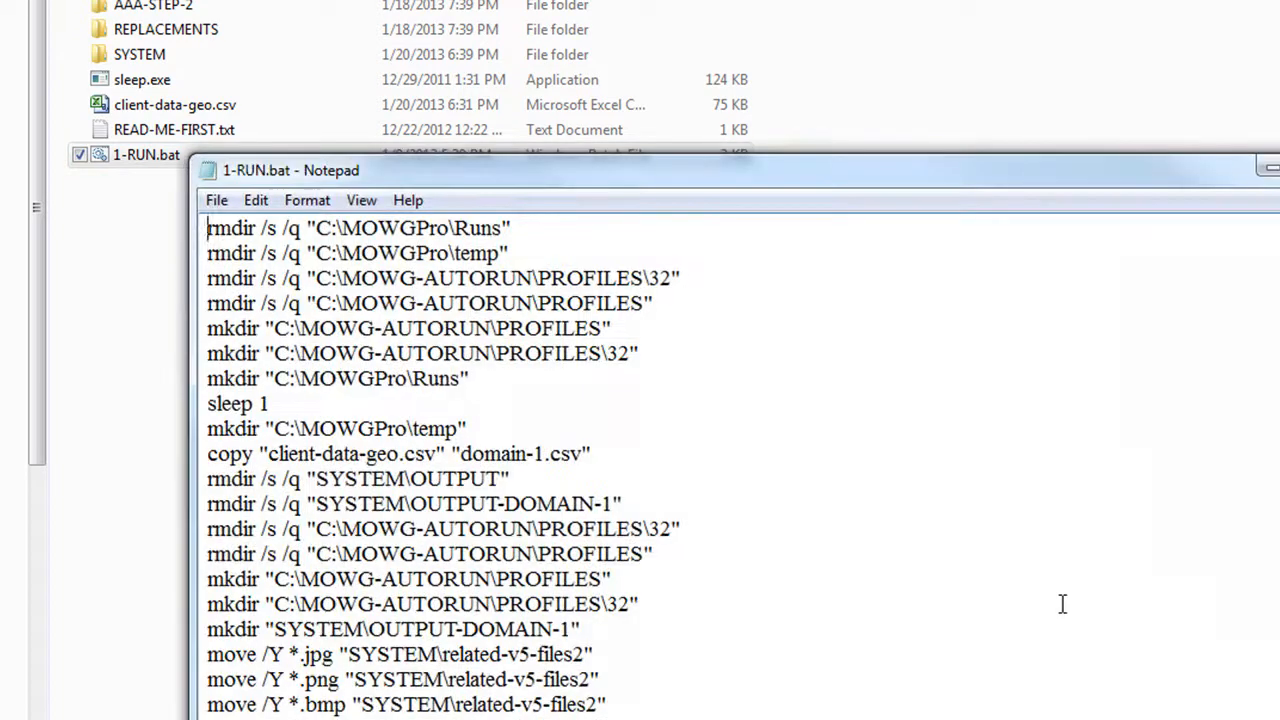
- Examine the 1-RUN.bat command that copies client-data-geo.csv to domain-1.csv
{"action": "scroll", "coordinate": [1045, 615], "scroll_direction": "down", "scroll_amount": 5}
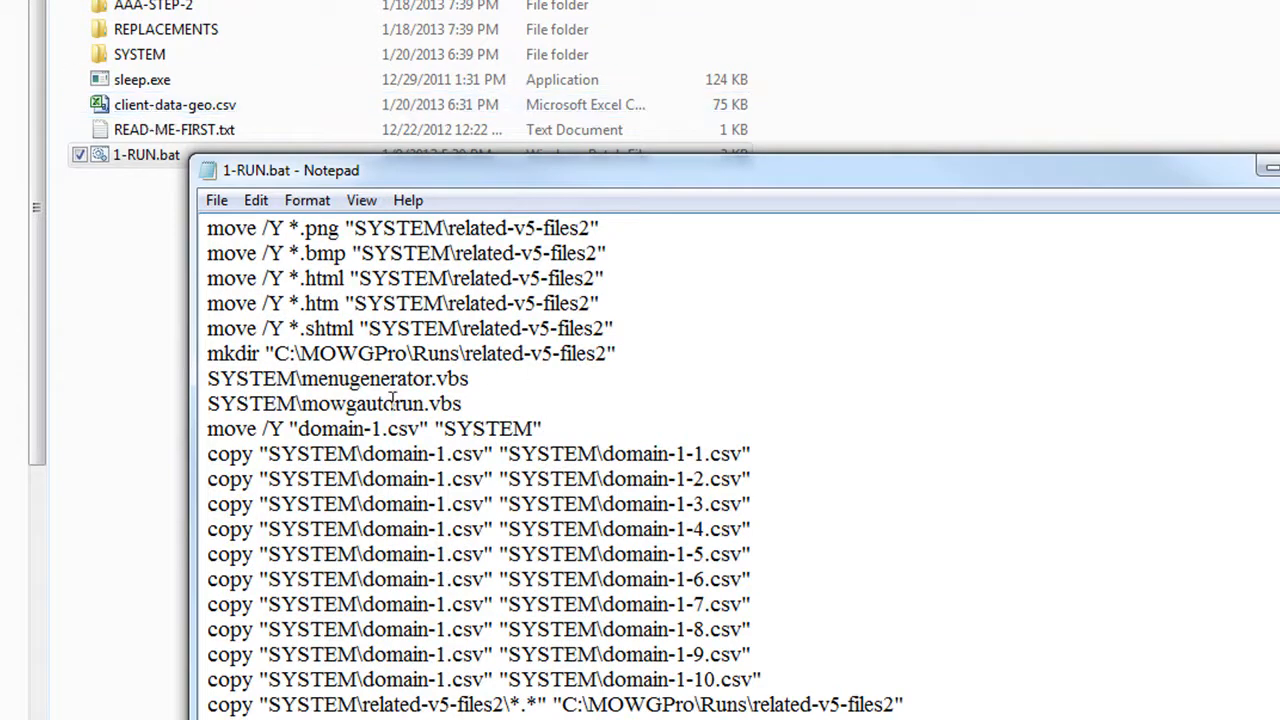
{"action": "scroll", "coordinate": [634, 447], "scroll_direction": "up", "scroll_amount": 6}
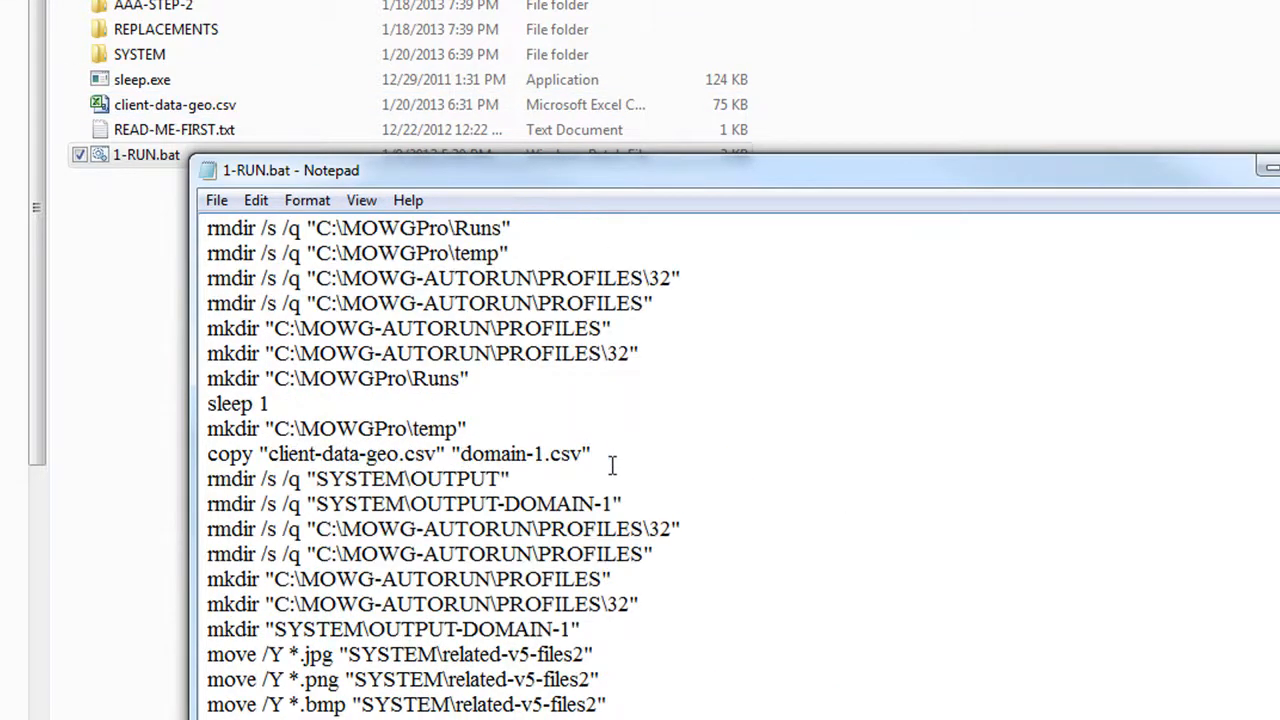
{"action": "left_click_drag", "start_coordinate": [452, 453], "coordinate": [258, 457]}
{"action": "left_click_drag", "start_coordinate": [592, 455], "coordinate": [452, 455]}
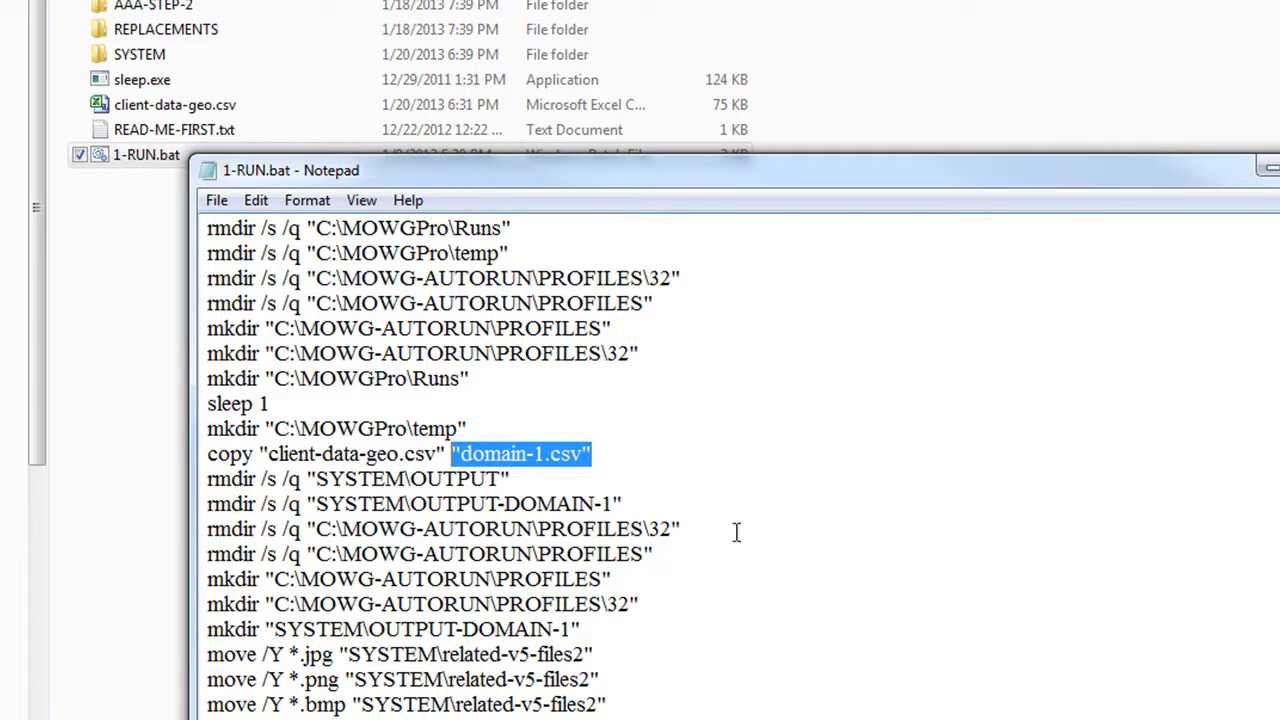
{"action": "left_click", "coordinate": [808, 530]}
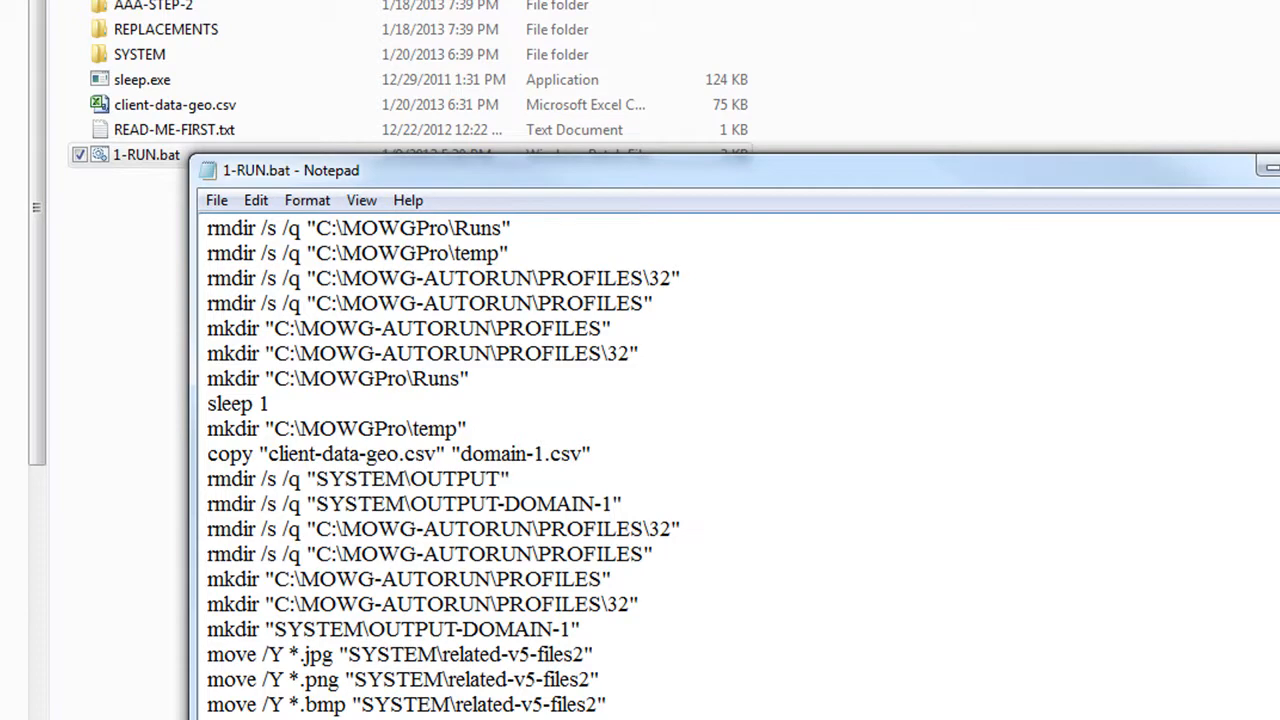
- Examine the mowgautorun.vbs line and the command that moves domain-1.csv into the SYSTEM folder
{"action": "scroll", "coordinate": [735, 465], "scroll_direction": "down", "scroll_amount": 6}
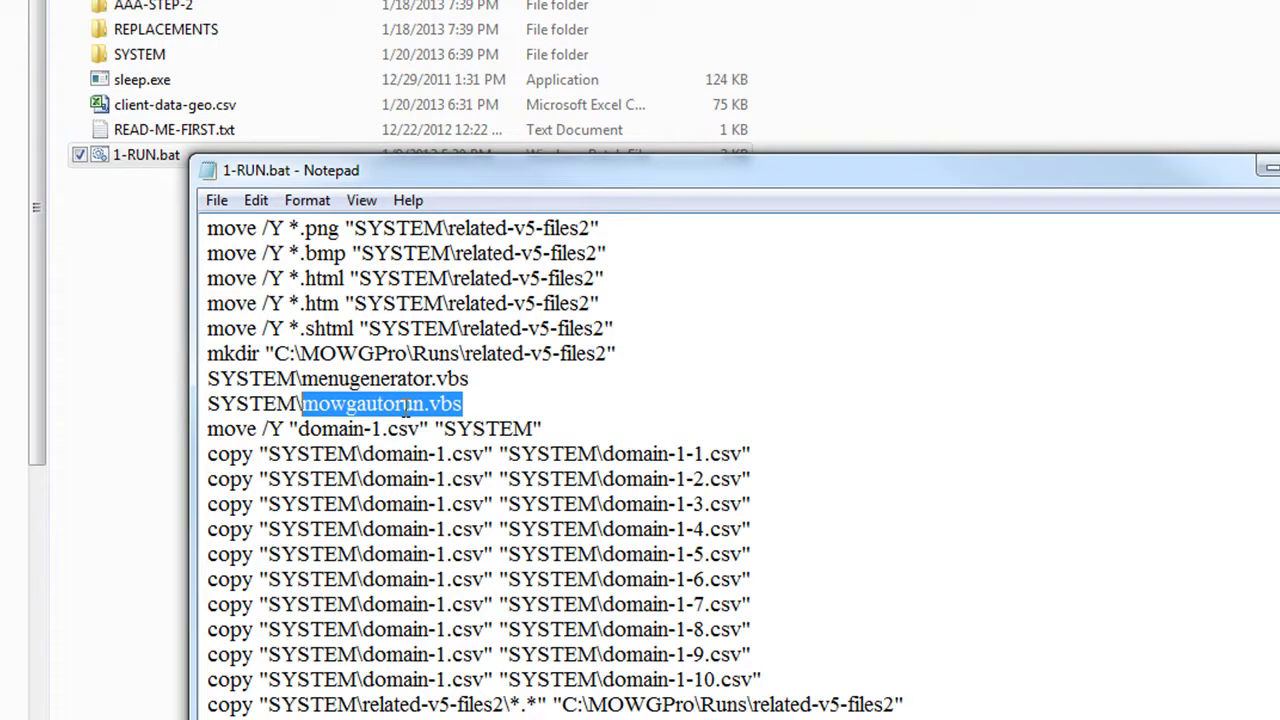
{"action": "left_click_drag", "start_coordinate": [430, 428], "coordinate": [296, 428]}
{"action": "left_click_drag", "start_coordinate": [545, 428], "coordinate": [444, 428]}
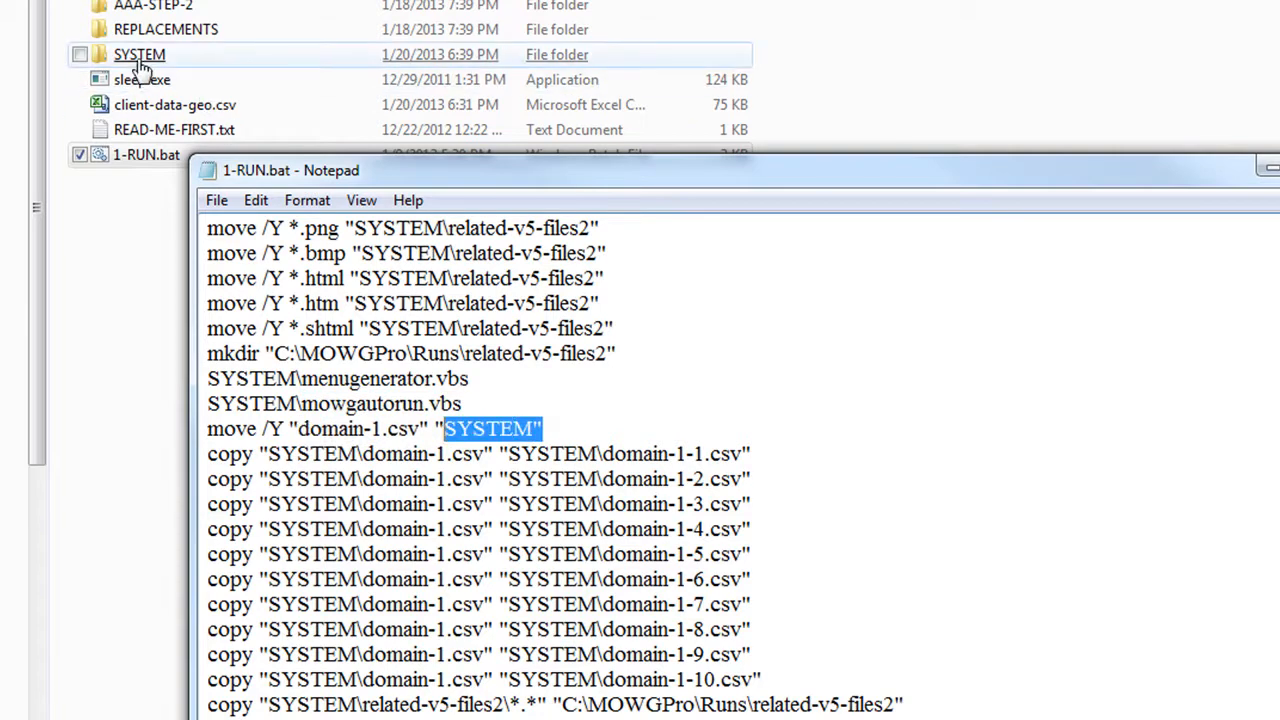
- Examine how domain-1.csv is copied to the numbered domain files and where mowgautorun.vbs runs, then leave Notepad
{"action": "left_click_drag", "start_coordinate": [485, 453], "coordinate": [362, 453]}
{"action": "left_click_drag", "start_coordinate": [744, 453], "coordinate": [509, 454]}
{"action": "left_click_drag", "start_coordinate": [744, 479], "coordinate": [510, 479]}
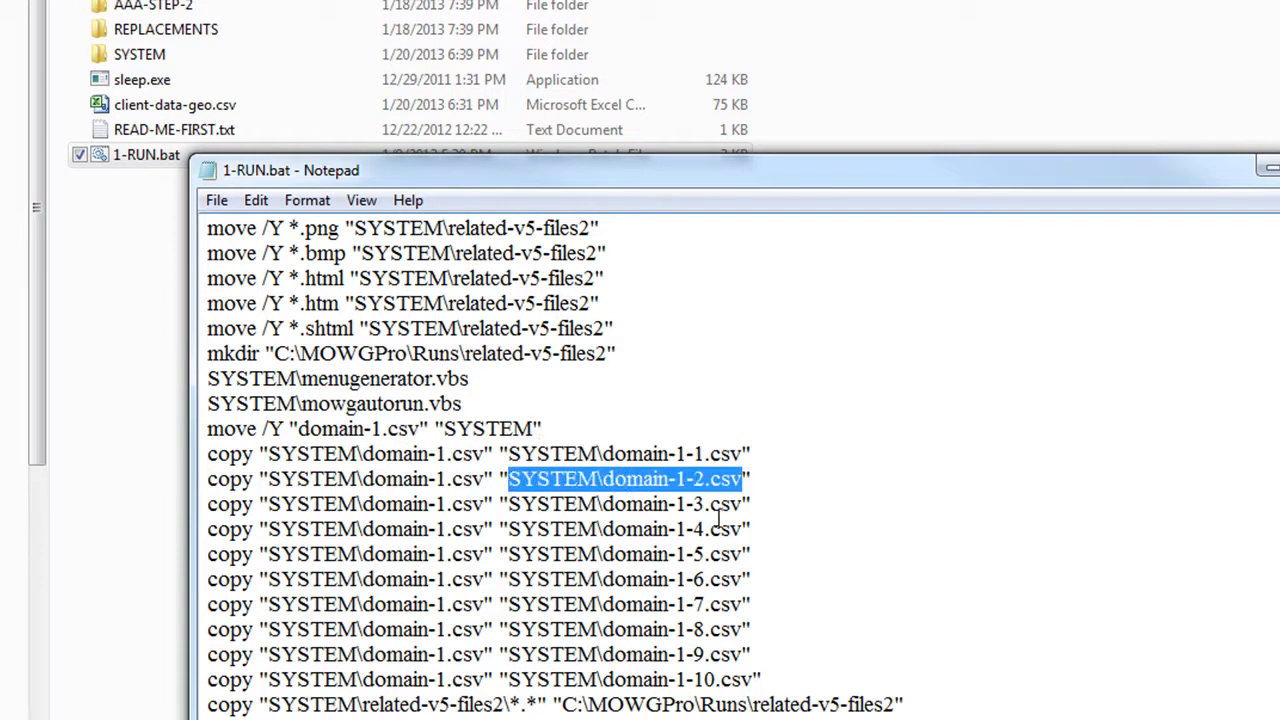
{"action": "left_click_drag", "start_coordinate": [744, 504], "coordinate": [510, 504]}
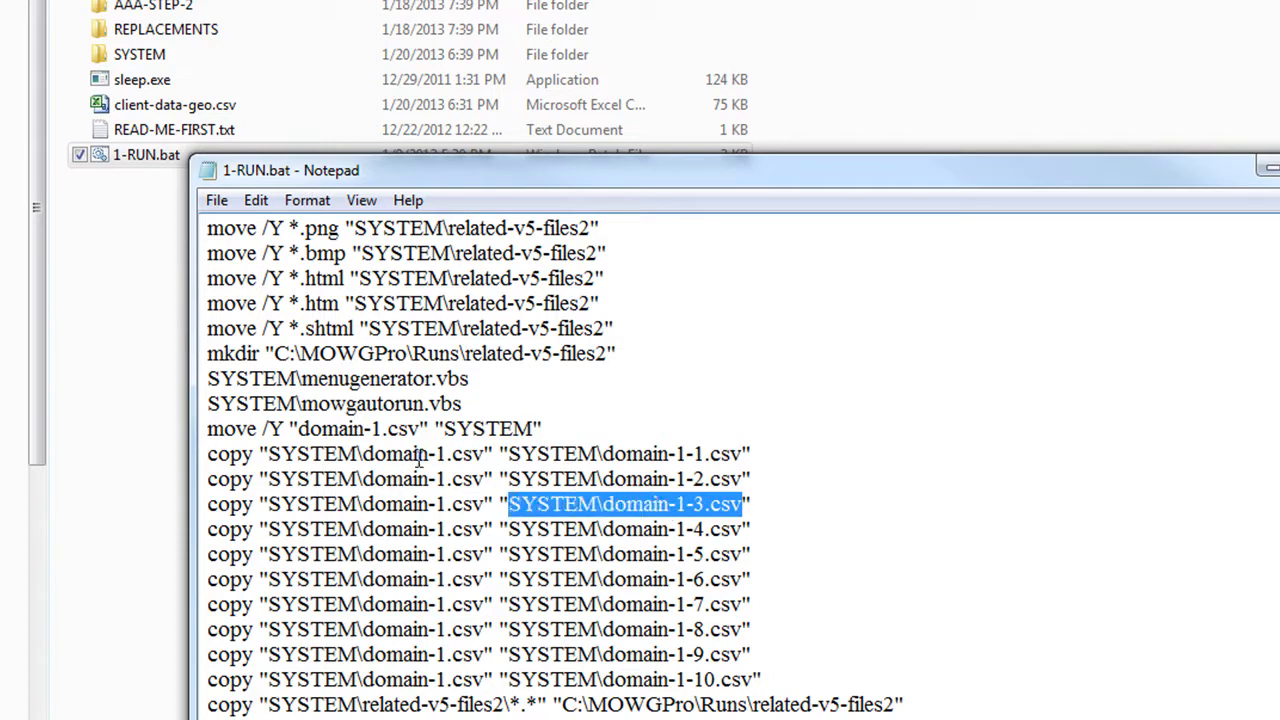
{"action": "left_click_drag", "start_coordinate": [453, 454], "coordinate": [362, 454]}
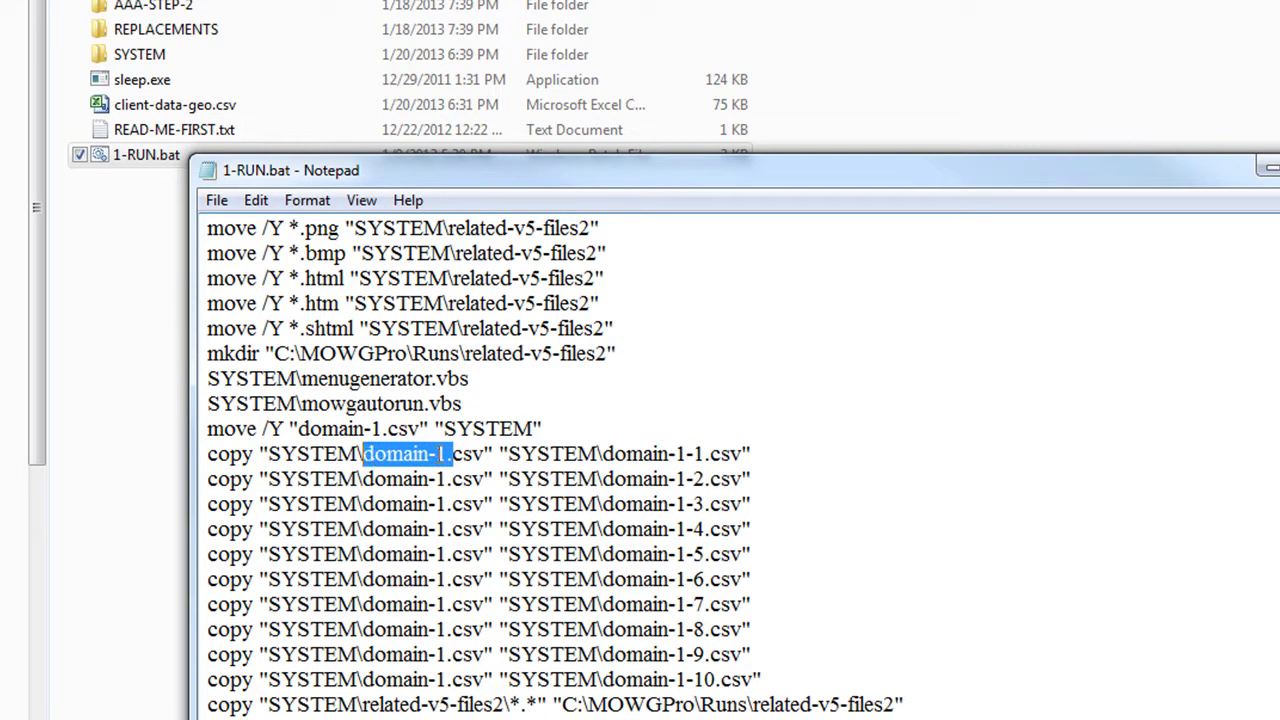
{"action": "left_click_drag", "start_coordinate": [706, 454], "coordinate": [686, 505]}
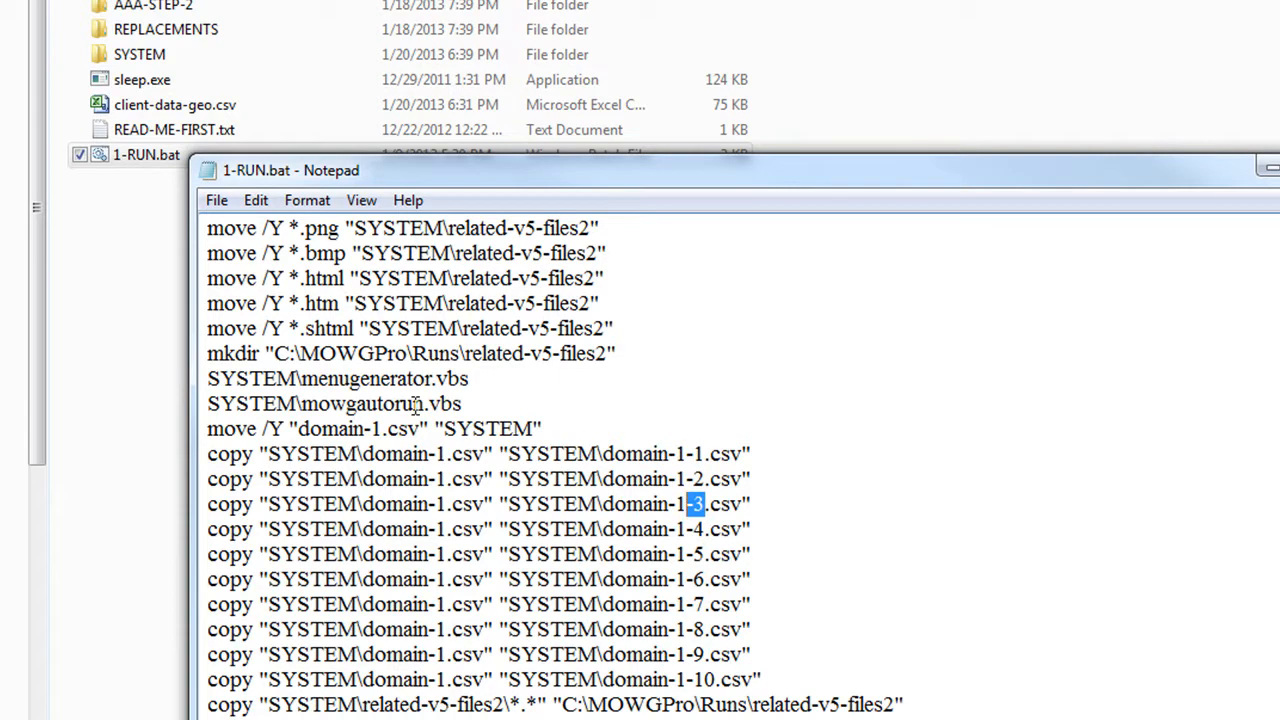
{"action": "left_click_drag", "start_coordinate": [463, 404], "coordinate": [304, 403]}
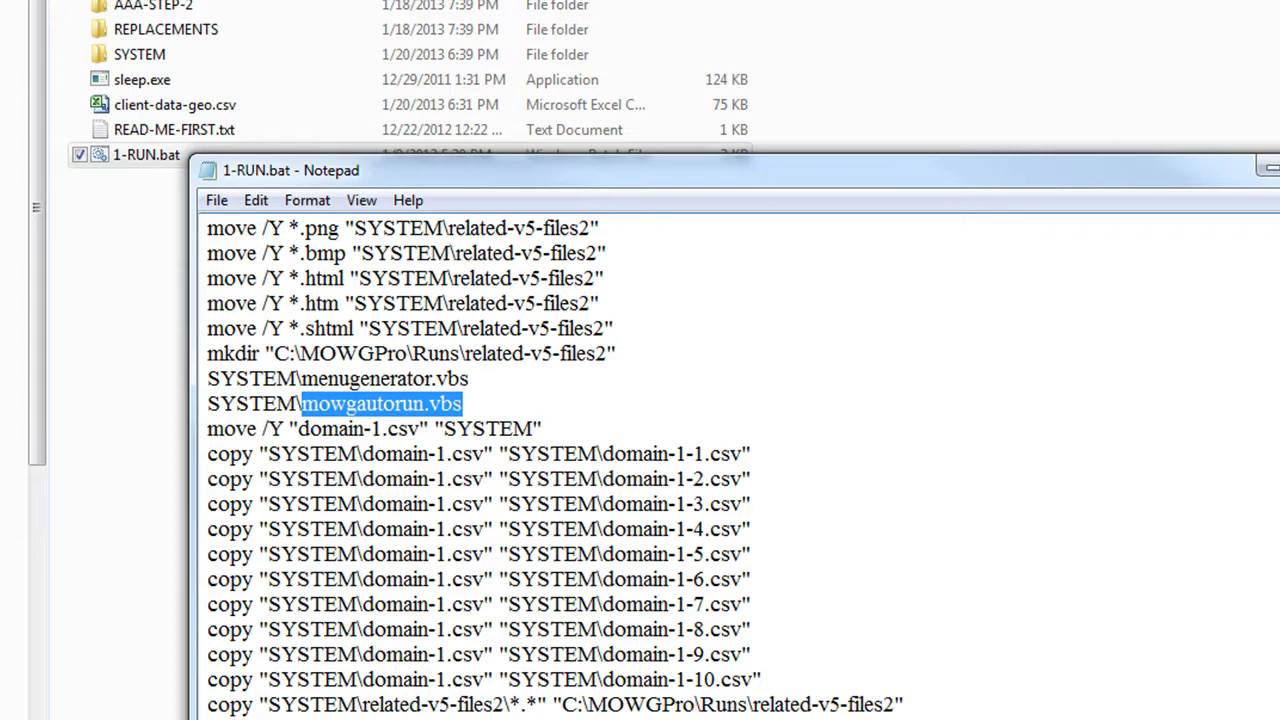
{"action": "left_click", "coordinate": [1272, 168]}
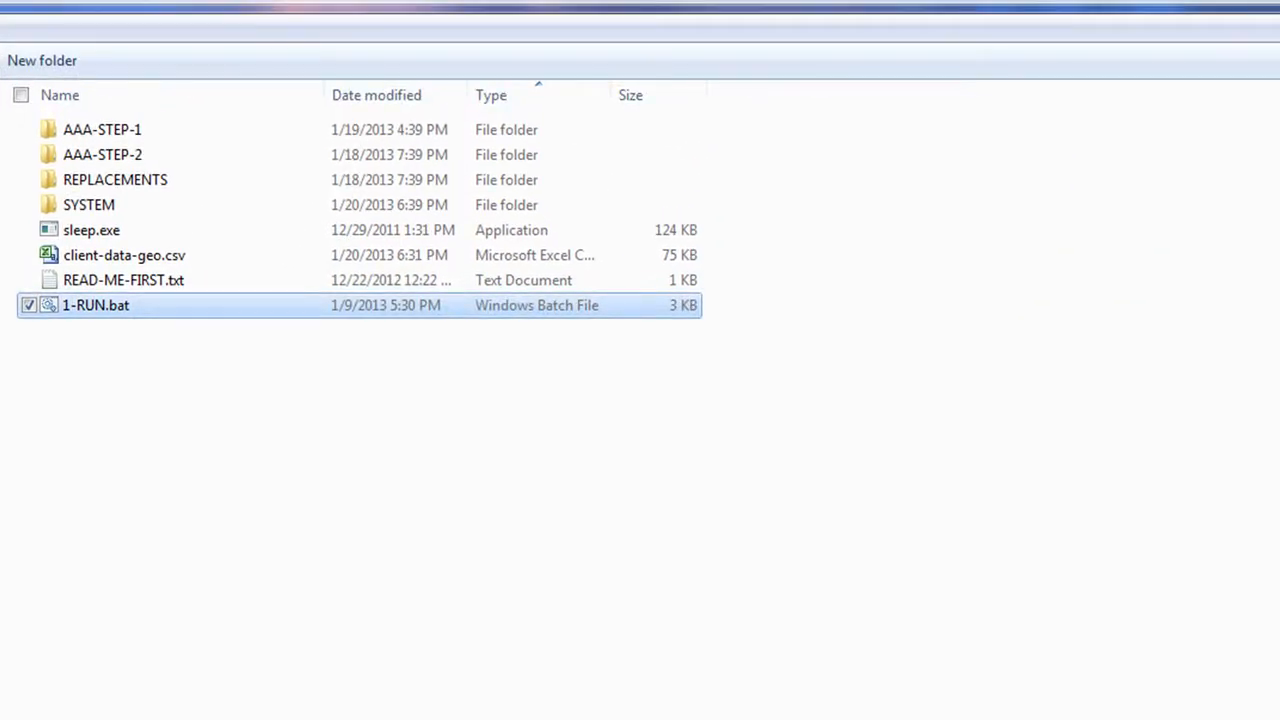
- Switch to Excel, check the Numbered CSV option in the Profile and Batch Generator, and cancel the dialog
{"action": "left_click", "coordinate": [368, 6]}
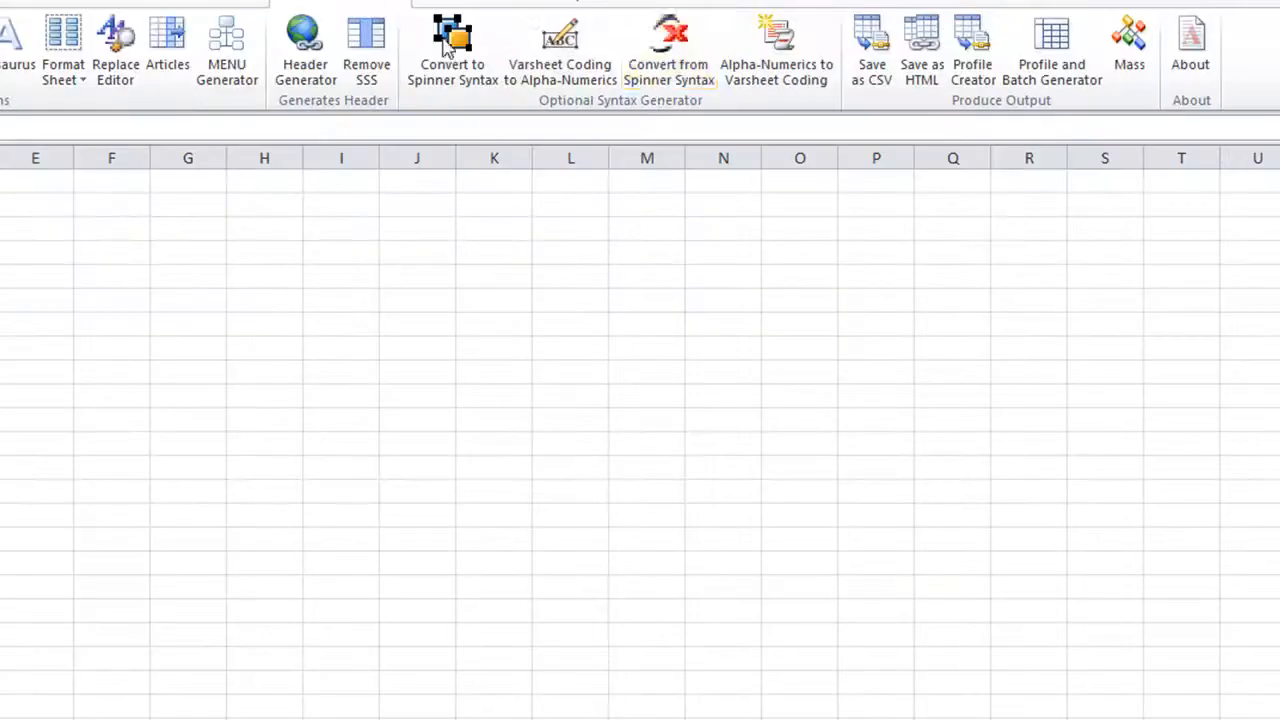
{"action": "left_click", "coordinate": [1052, 45]}
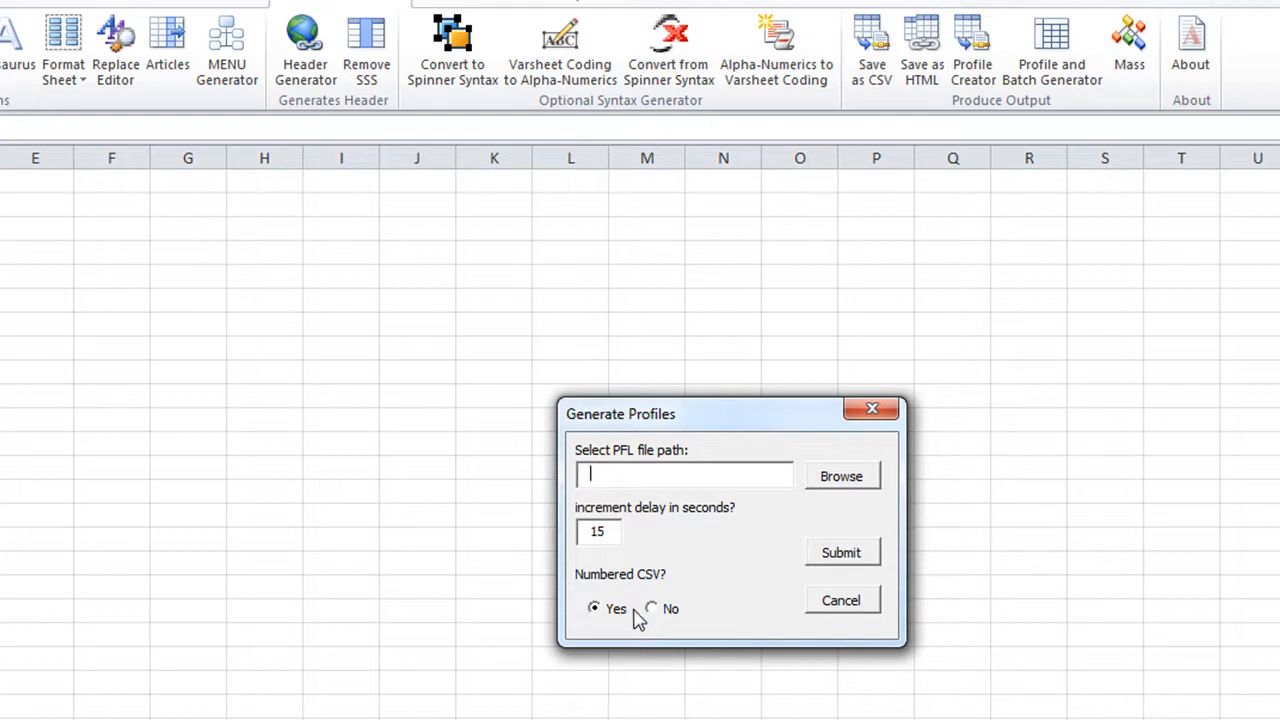
{"action": "left_click", "coordinate": [847, 606]}
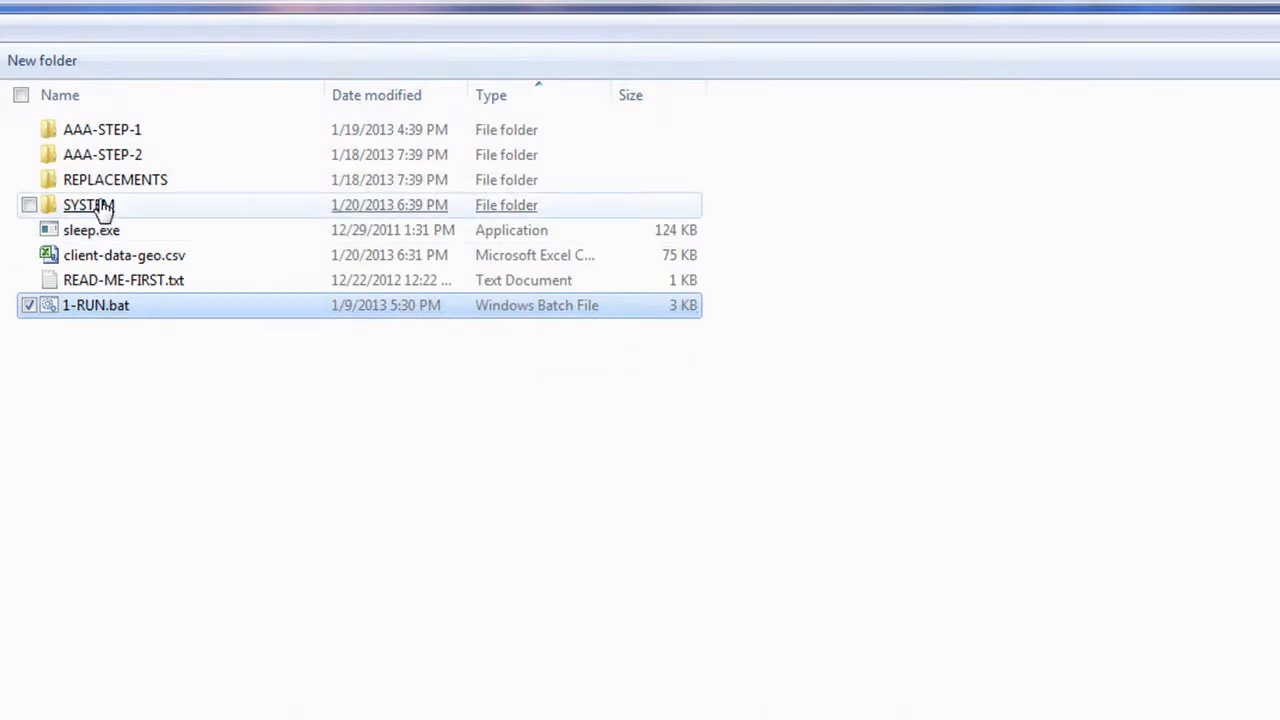
- Open domain-1.csv from the SYSTEM folder in Excel and examine its keyword columns from var1004 onward
{"action": "left_click", "coordinate": [90, 212]}
{"action": "double_click", "coordinate": [90, 212]}
{"action": "scroll", "coordinate": [130, 330], "scroll_direction": "down", "scroll_amount": 3}
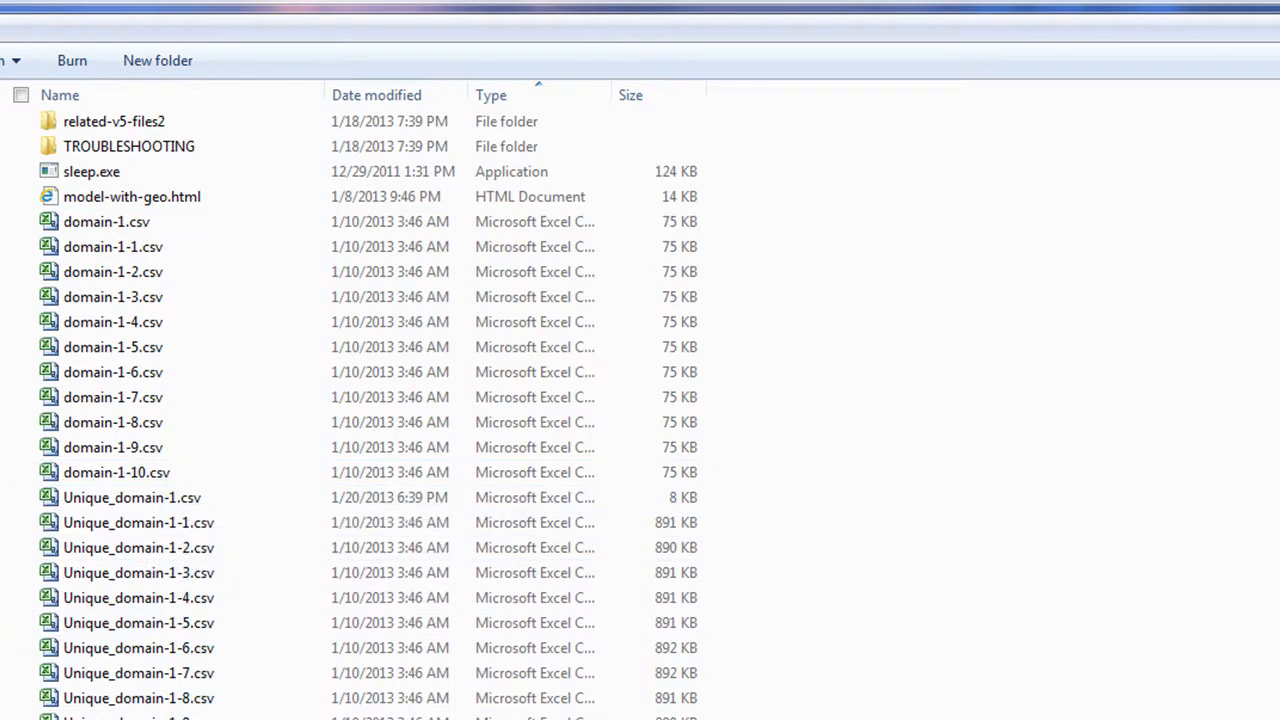
{"action": "double_click", "coordinate": [107, 222]}
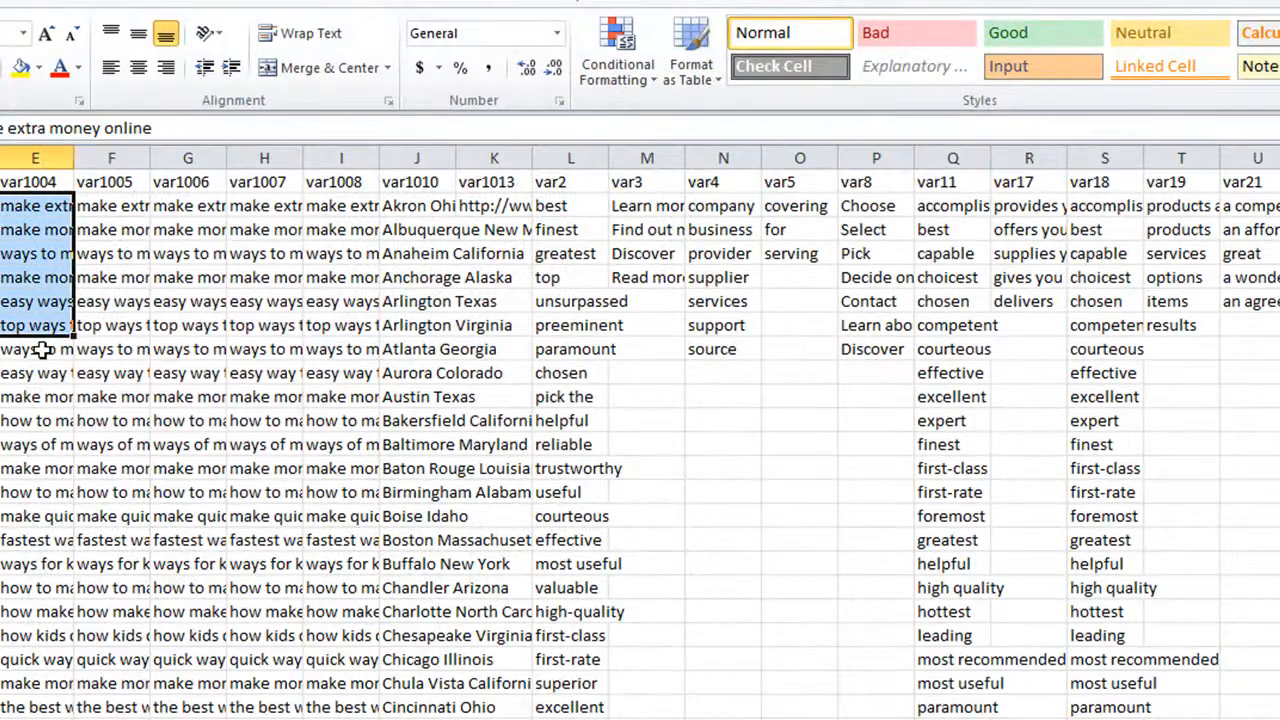
{"action": "left_click_drag", "start_coordinate": [55, 279], "coordinate": [268, 718]}
{"action": "left_click_drag", "start_coordinate": [2, 206], "coordinate": [345, 718]}
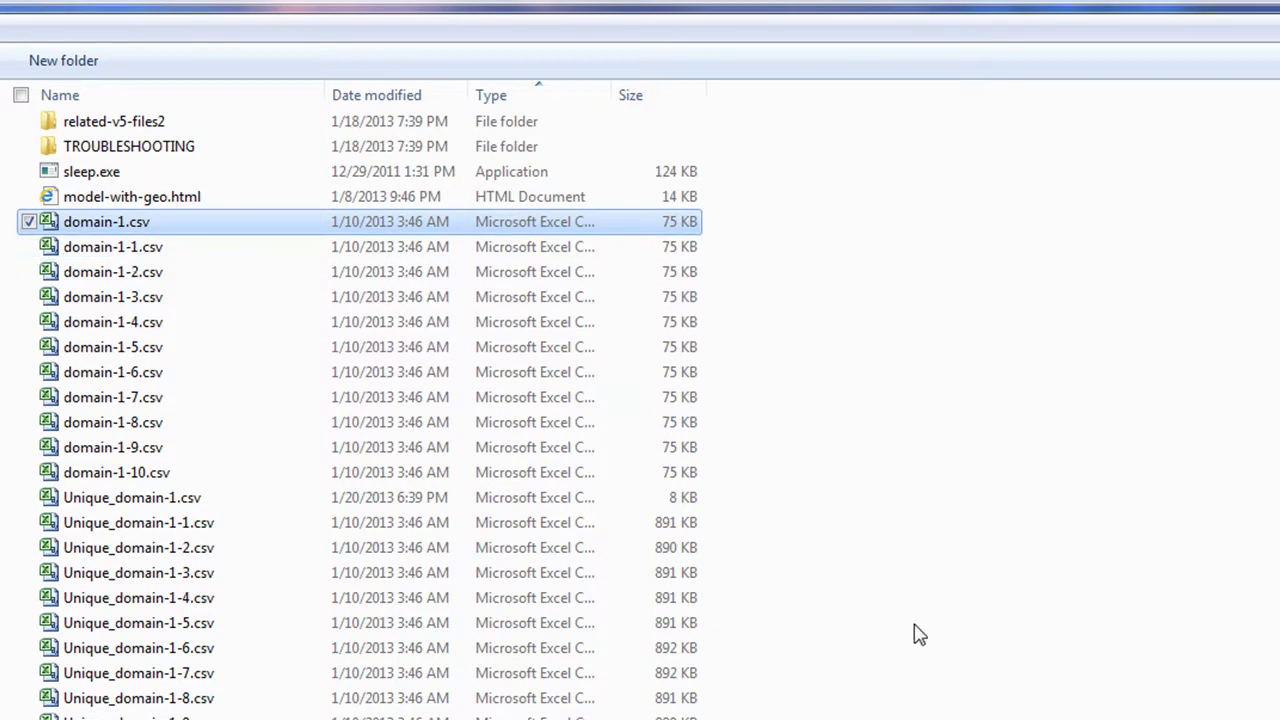
- Check the numbered domain CSV files in SYSTEM, then reopen 1-RUN.bat in Notepad and examine its domain-1.csv copy commands
{"action": "scroll", "coordinate": [940, 610], "scroll_direction": "up", "scroll_amount": 3}
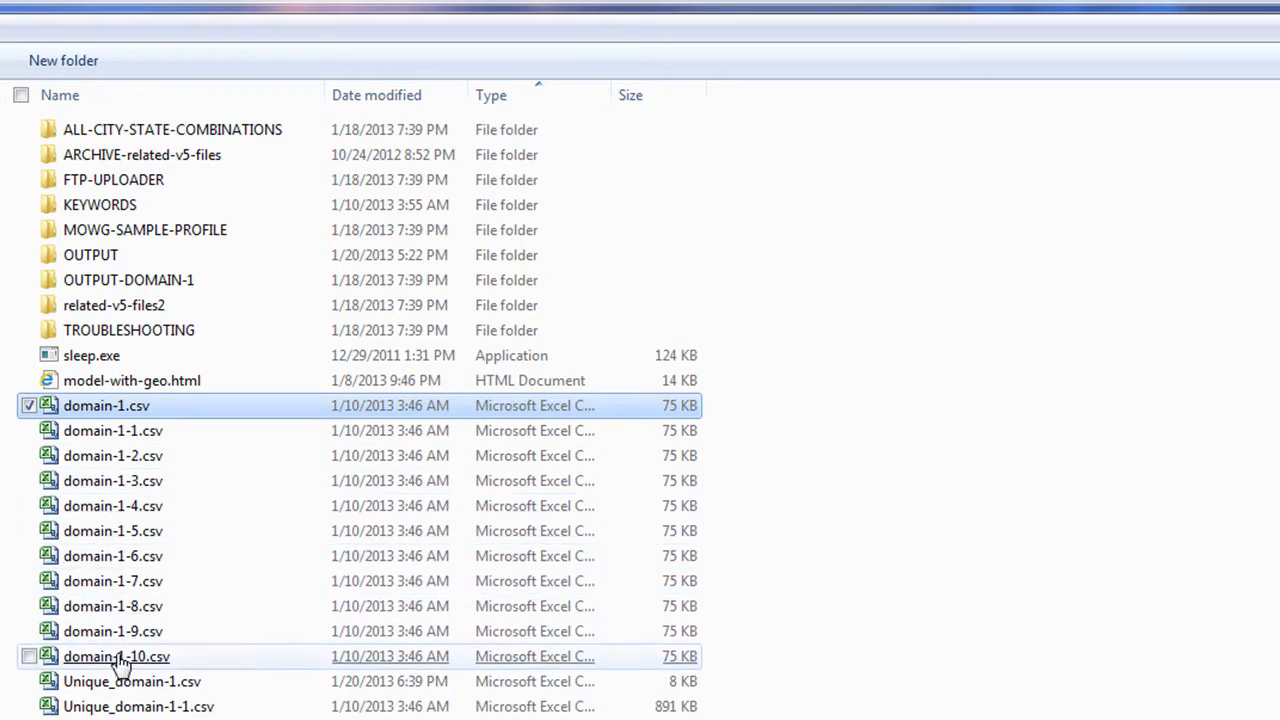
{"action": "left_click", "coordinate": [183, 5]}
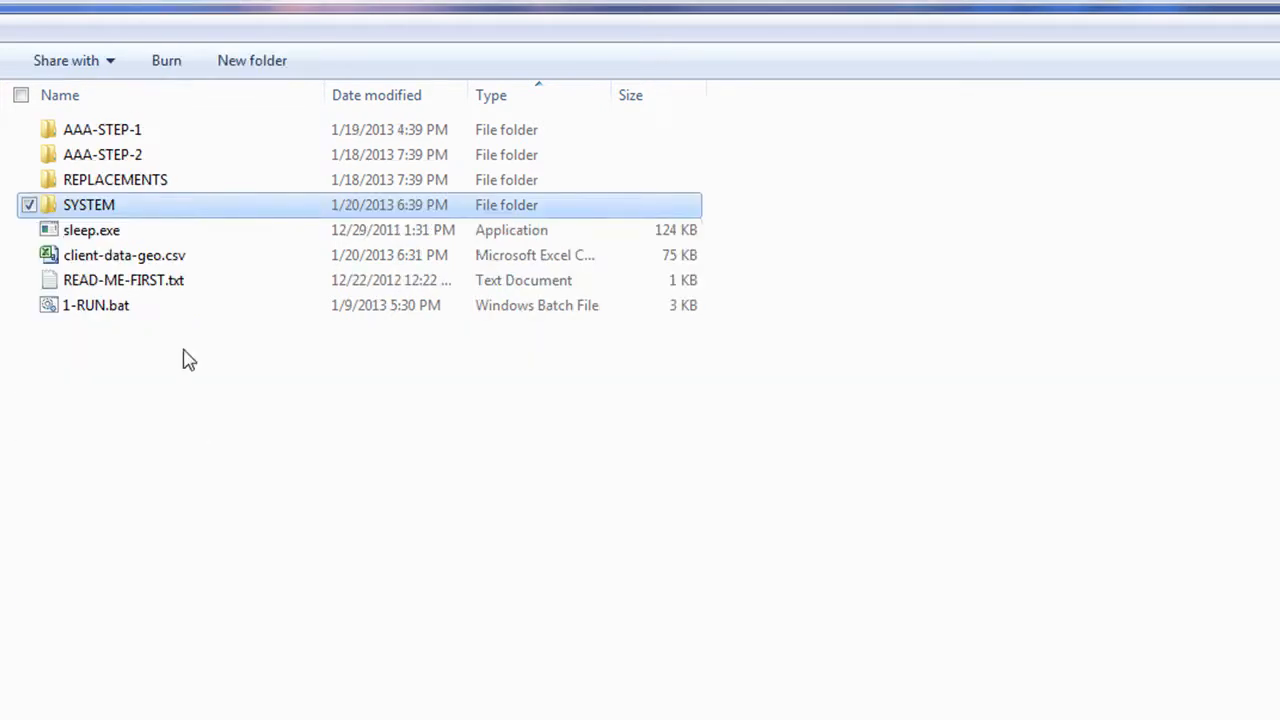
{"action": "right_click", "coordinate": [96, 310]}
{"action": "left_click", "coordinate": [178, 352]}
{"action": "scroll", "coordinate": [700, 694], "scroll_direction": "down", "scroll_amount": 10}
{"action": "scroll", "coordinate": [700, 700], "scroll_direction": "up", "scroll_amount": 3}
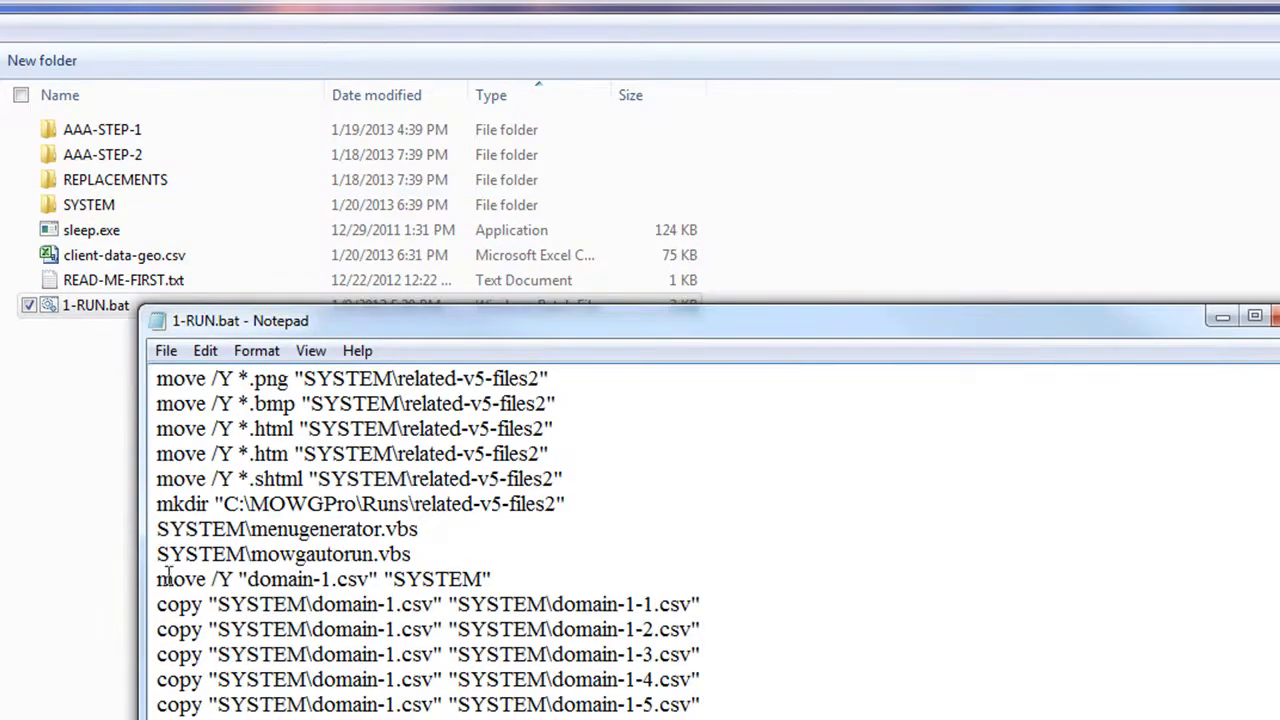
{"action": "left_click_drag", "start_coordinate": [157, 604], "coordinate": [478, 716]}
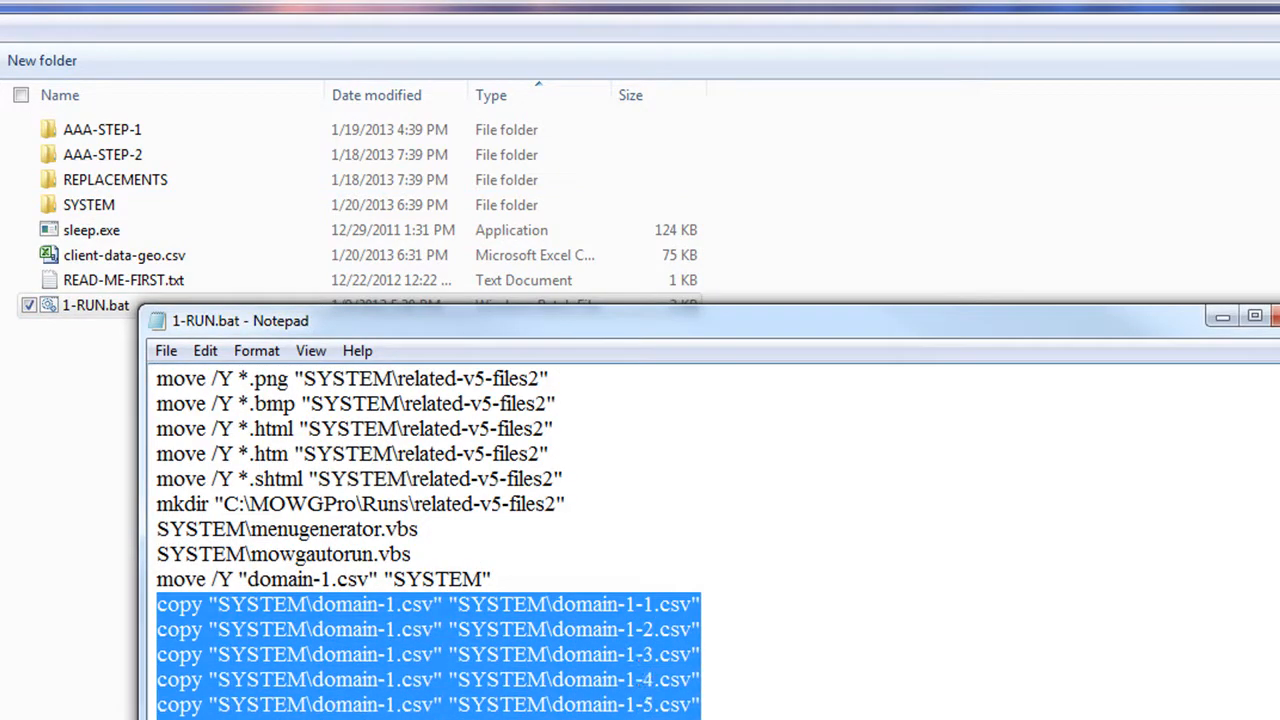
{"action": "left_click_drag", "start_coordinate": [437, 605], "coordinate": [315, 607]}
- Trace the batch sequence from the client-data-geo.csv copy line to the block of numbered domain-1.csv copy commands
{"action": "scroll", "coordinate": [828, 699], "scroll_direction": "up", "scroll_amount": 5}
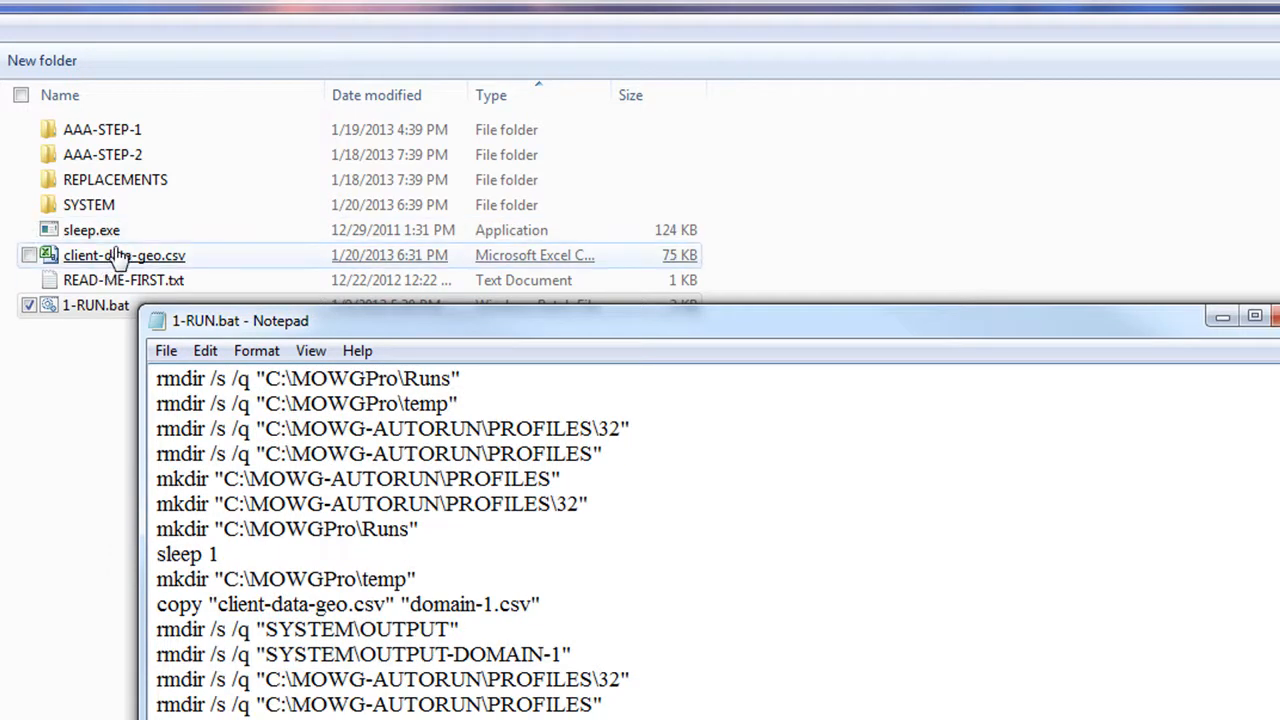
{"action": "left_click_drag", "start_coordinate": [397, 607], "coordinate": [207, 606]}
{"action": "left_click_drag", "start_coordinate": [533, 605], "coordinate": [420, 619]}
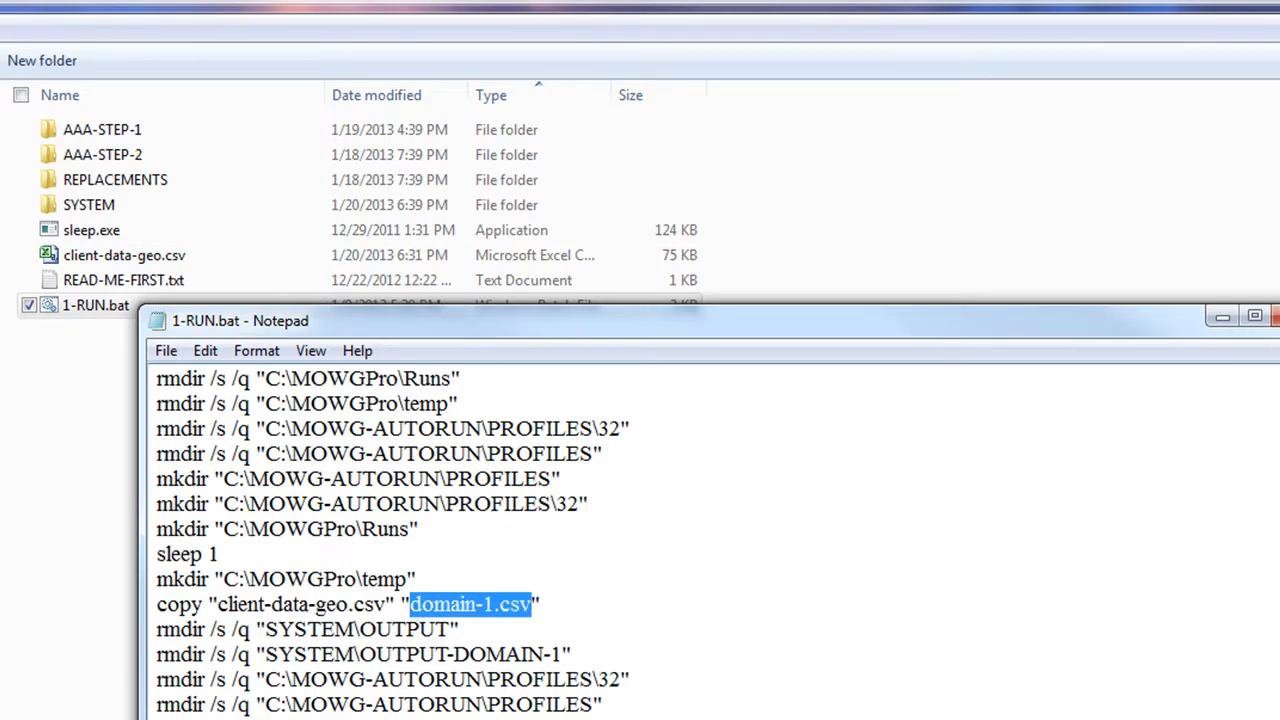
{"action": "left_click", "coordinate": [342, 556]}
{"action": "scroll", "coordinate": [306, 554], "scroll_direction": "down", "scroll_amount": 5}
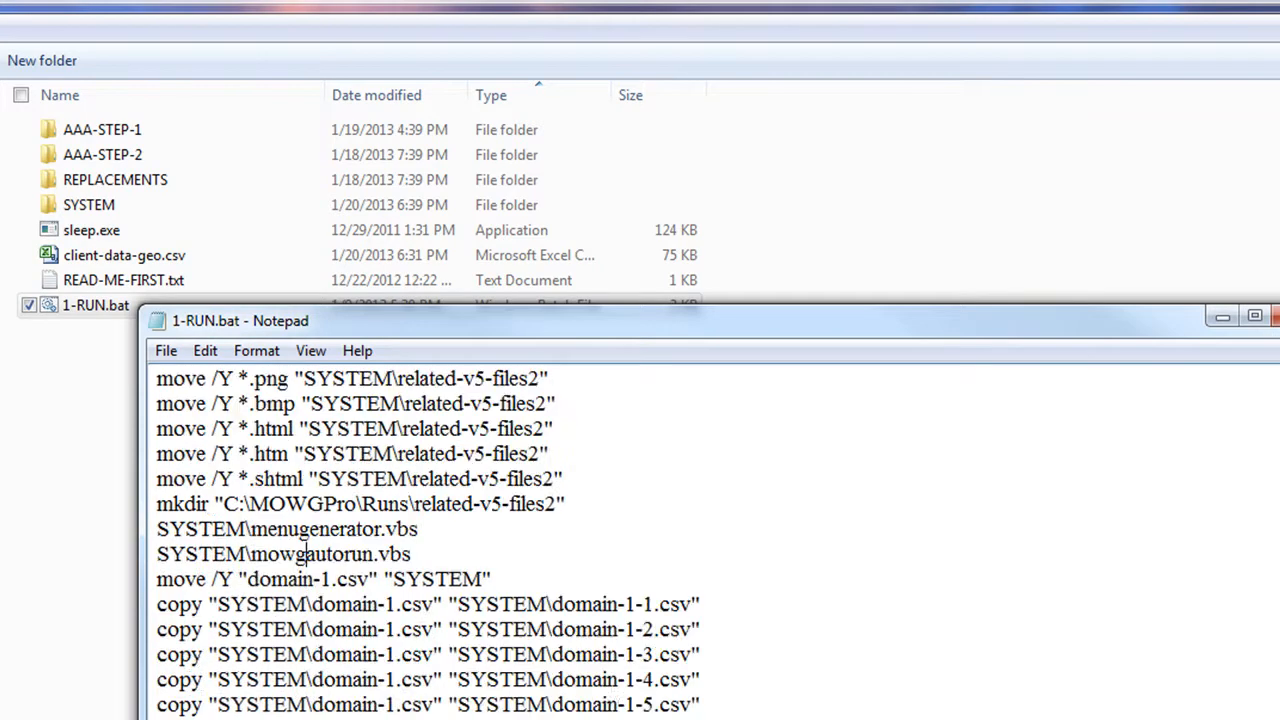
{"action": "left_click_drag", "start_coordinate": [159, 606], "coordinate": [700, 716]}
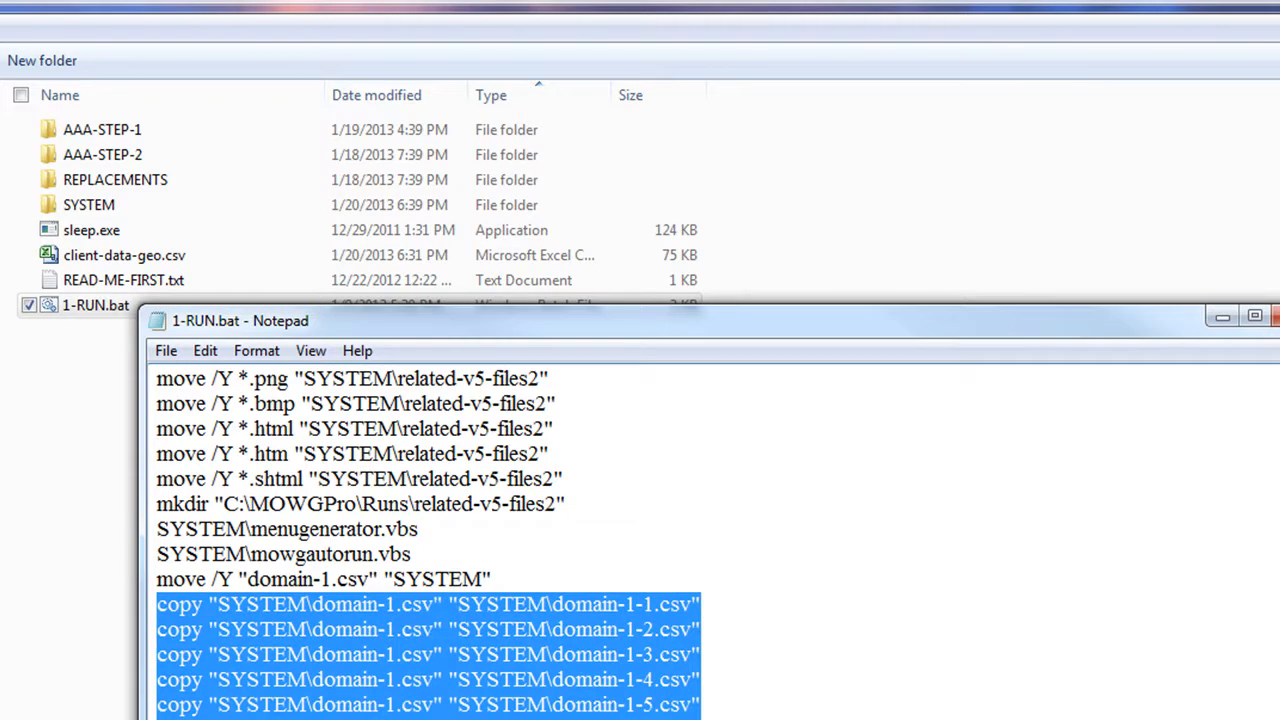
- Compare the numbered domain CSV files in the SYSTEM folder with the domain-1.csv copy commands in 1-RUN.bat
{"action": "left_click_drag", "start_coordinate": [329, 335], "coordinate": [1279, 345]}
{"action": "double_click", "coordinate": [100, 205]}
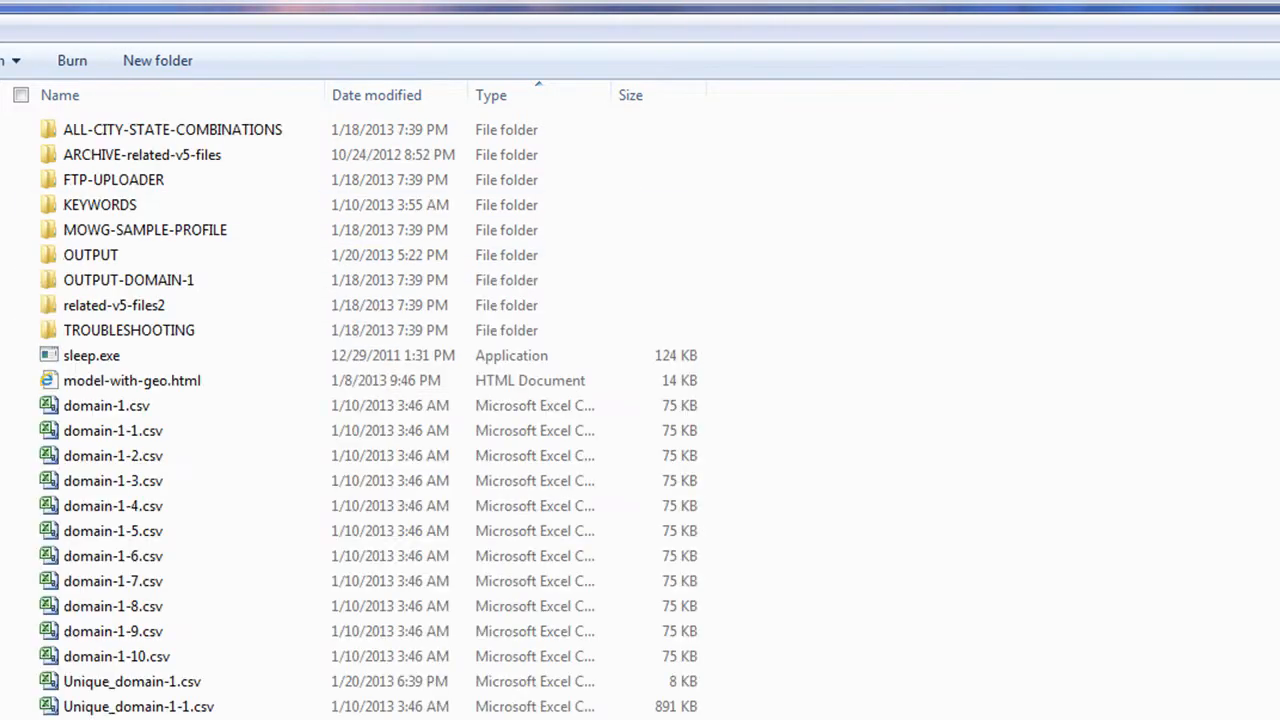
{"action": "scroll", "coordinate": [100, 205], "scroll_direction": "down", "scroll_amount": 3}
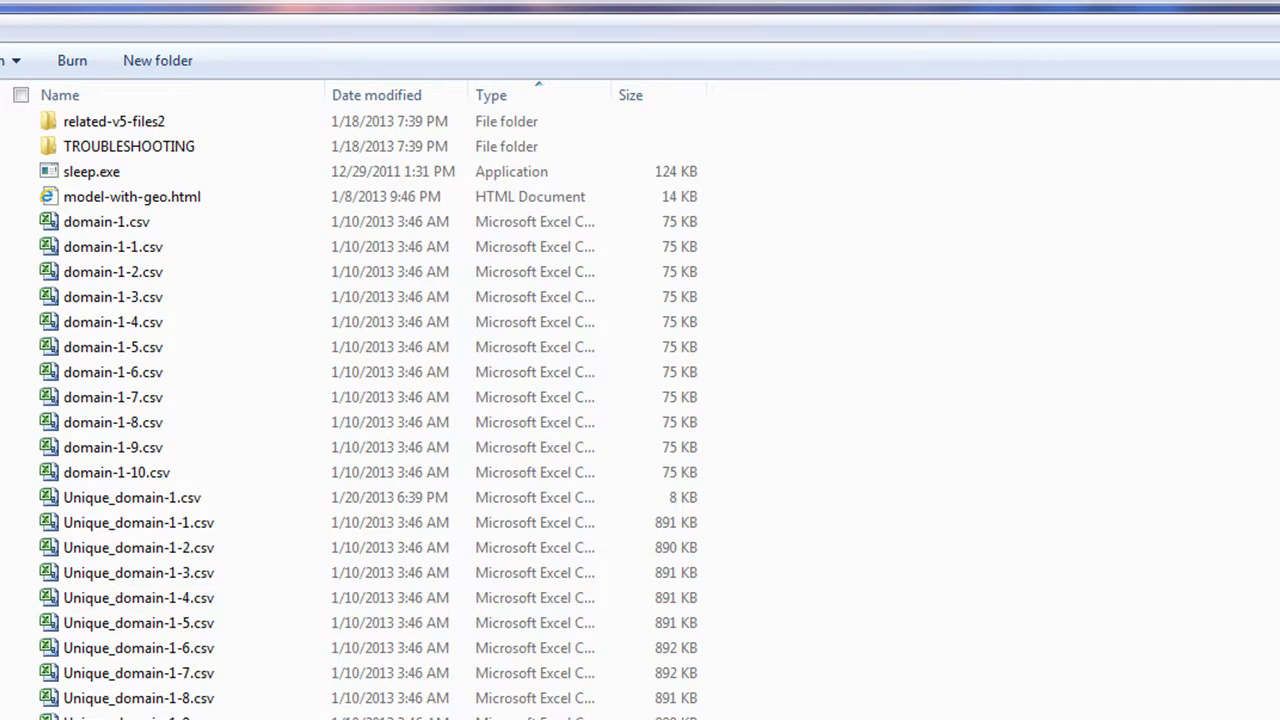
{"action": "key", "text": "alt+Tab"}
{"action": "left_click_drag", "start_coordinate": [1270, 664], "coordinate": [1037, 432]}
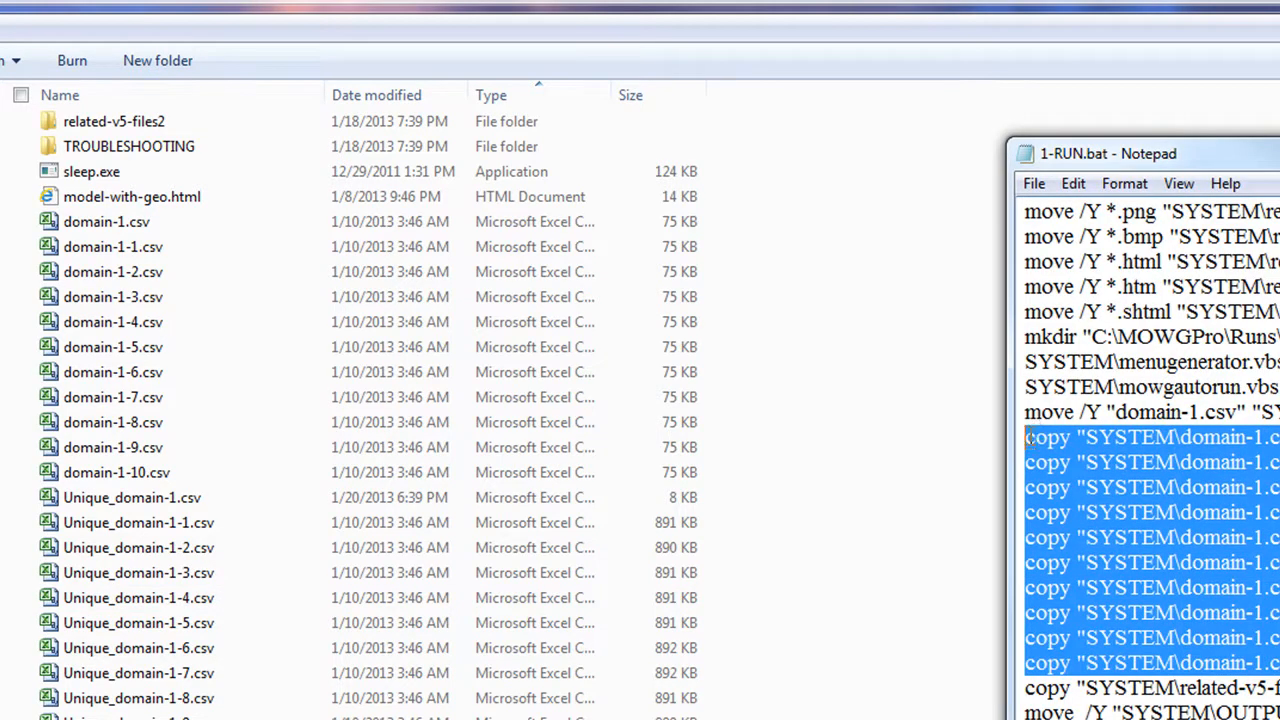
{"action": "left_click", "coordinate": [1272, 550]}
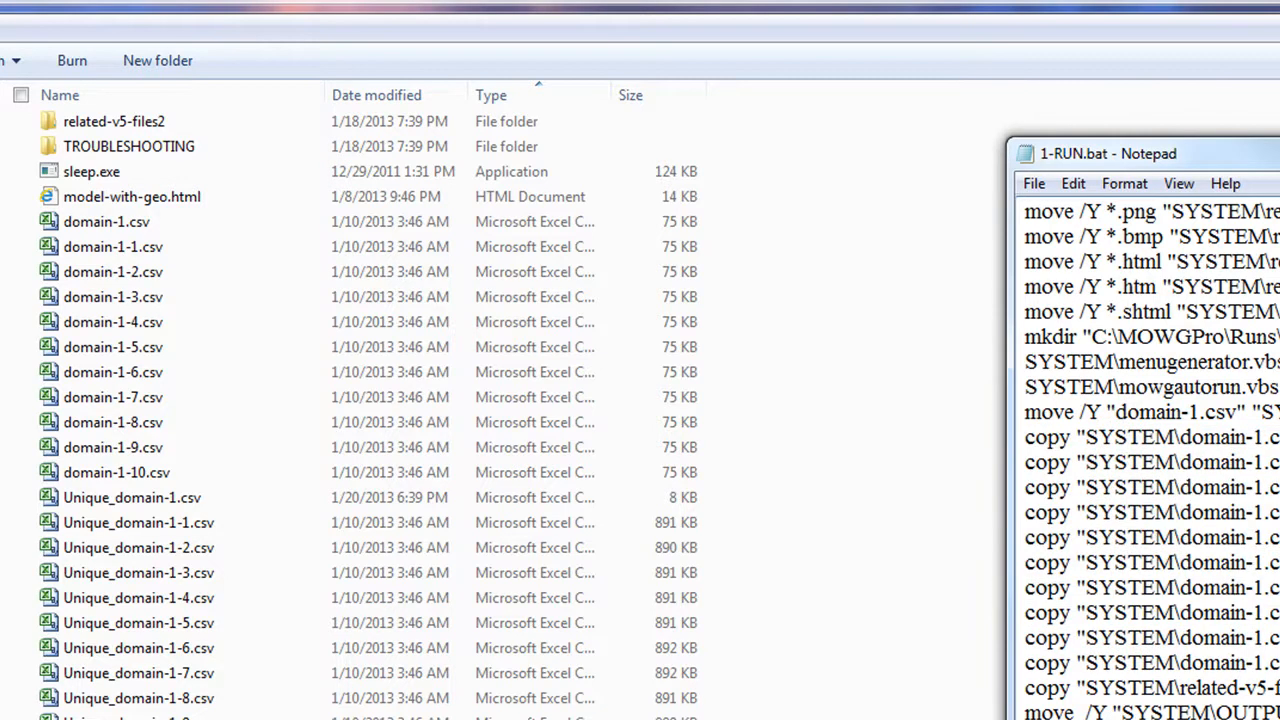
- Check the var columns of domain-1.csv, then examine the var placeholders in model-with-geo.html in Notepad and close it
{"action": "left_click", "coordinate": [106, 226]}
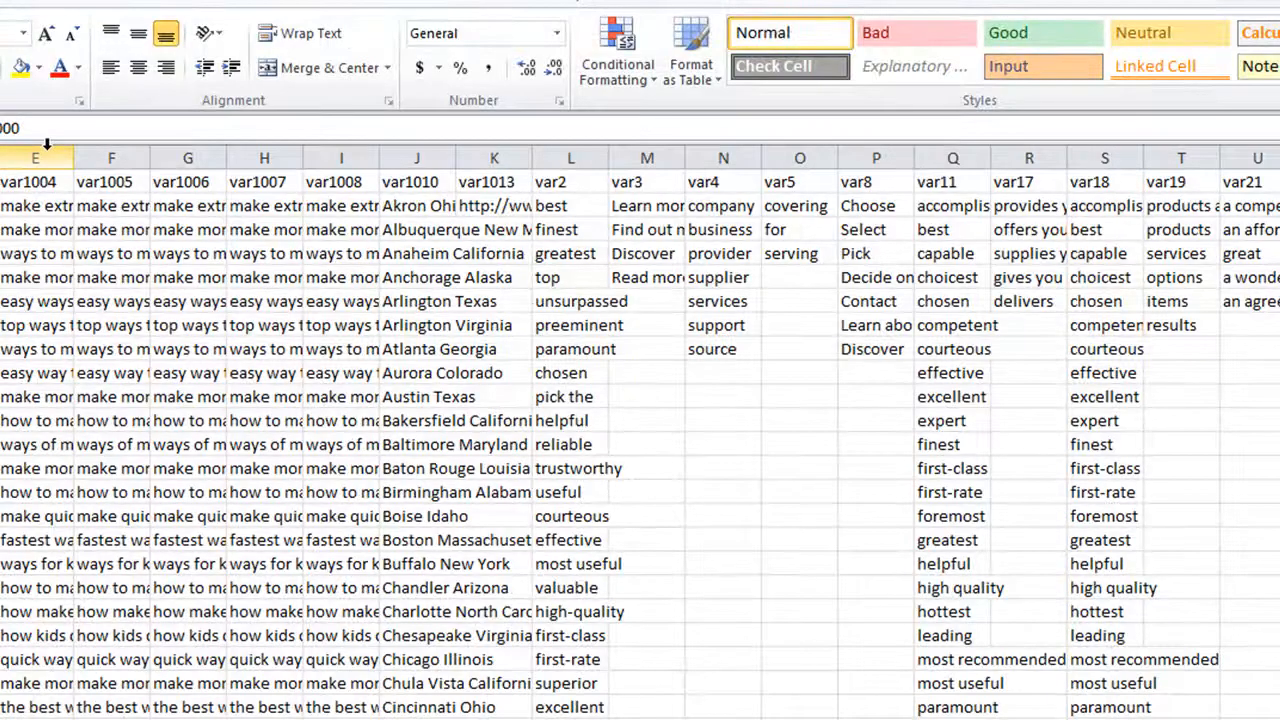
{"action": "left_click", "coordinate": [48, 160]}
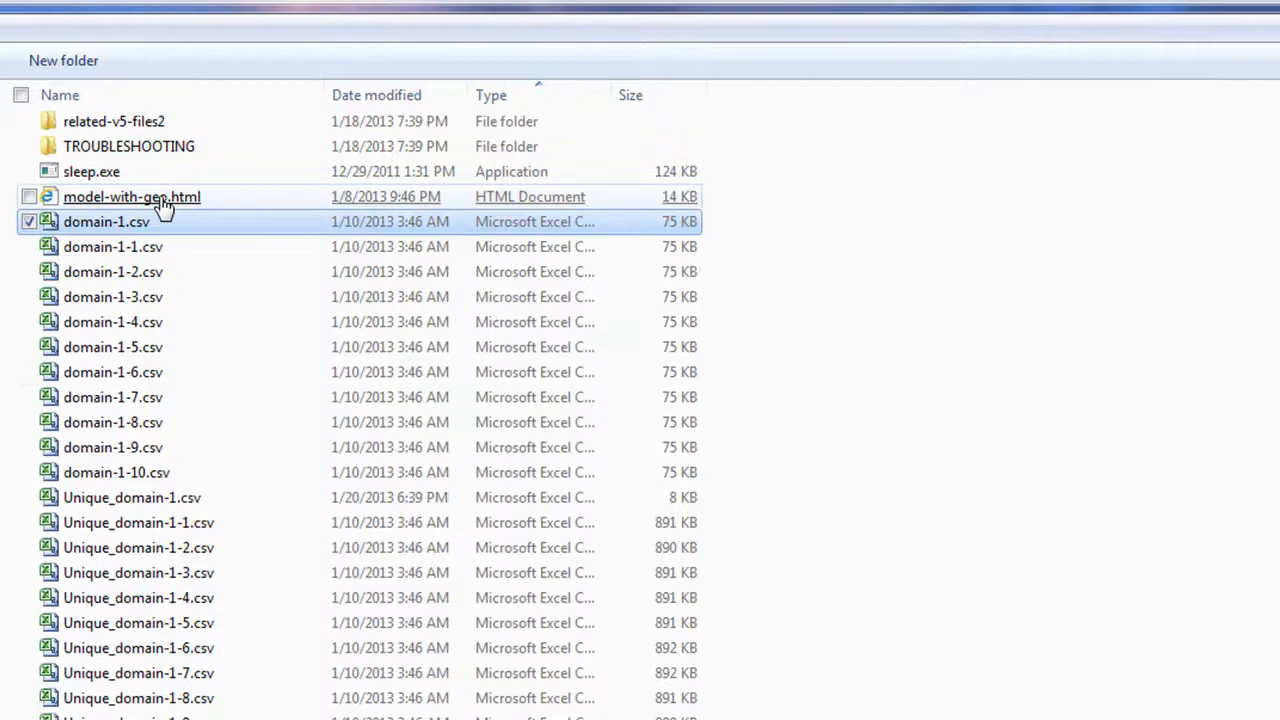
{"action": "right_click", "coordinate": [160, 201]}
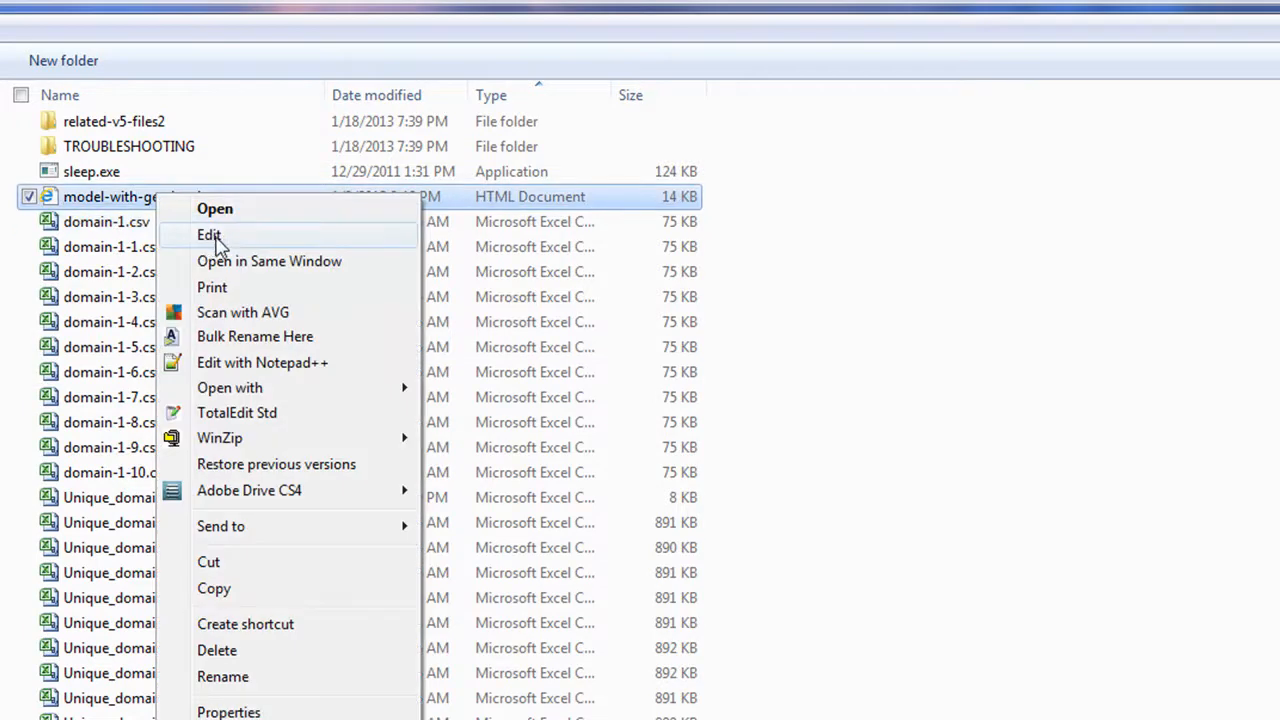
{"action": "left_click", "coordinate": [210, 236]}
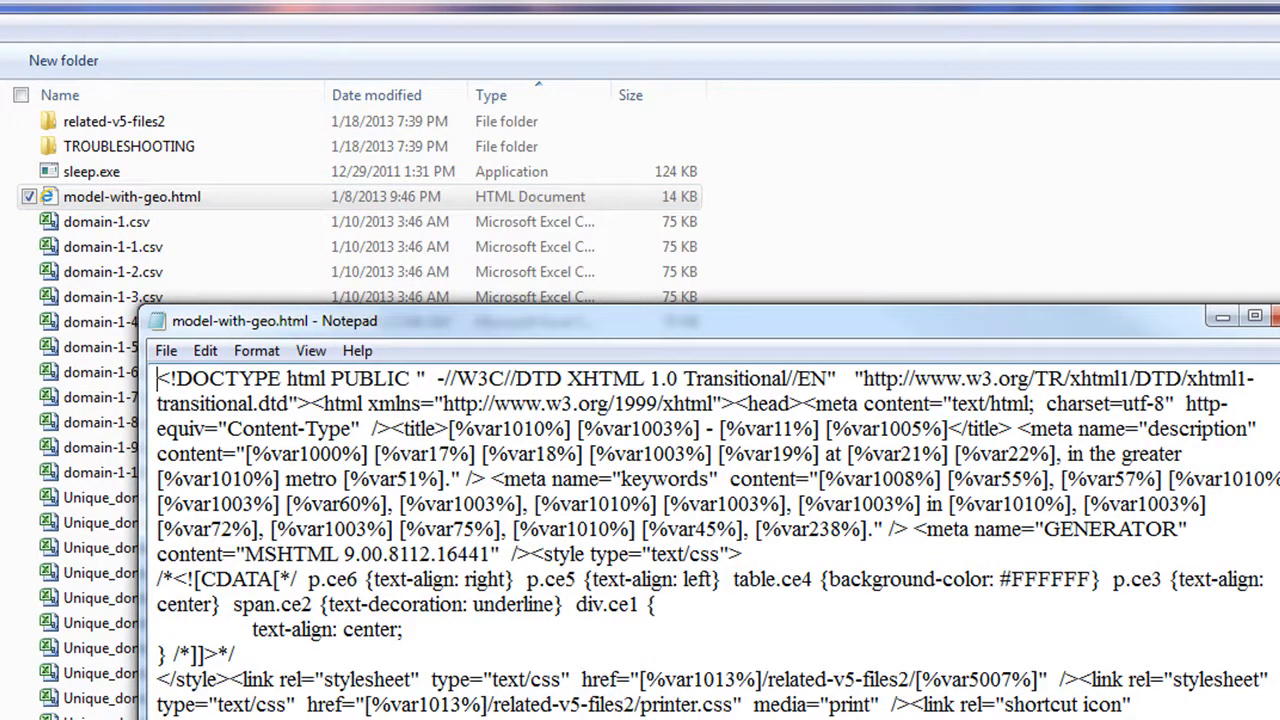
{"action": "left_click", "coordinate": [1272, 316]}
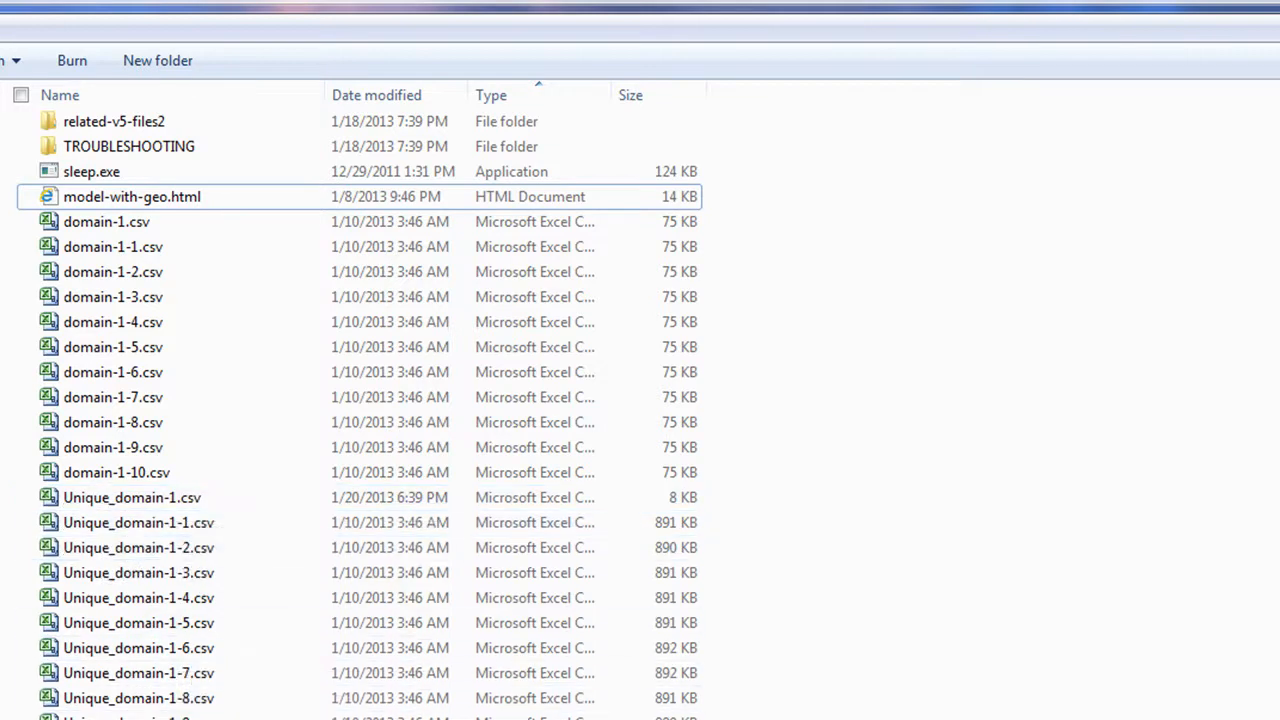
- Review the var column headers of domain-1.csv in Excel, close it, and look over the SYSTEM folder's CSV files
{"action": "double_click", "coordinate": [123, 219]}
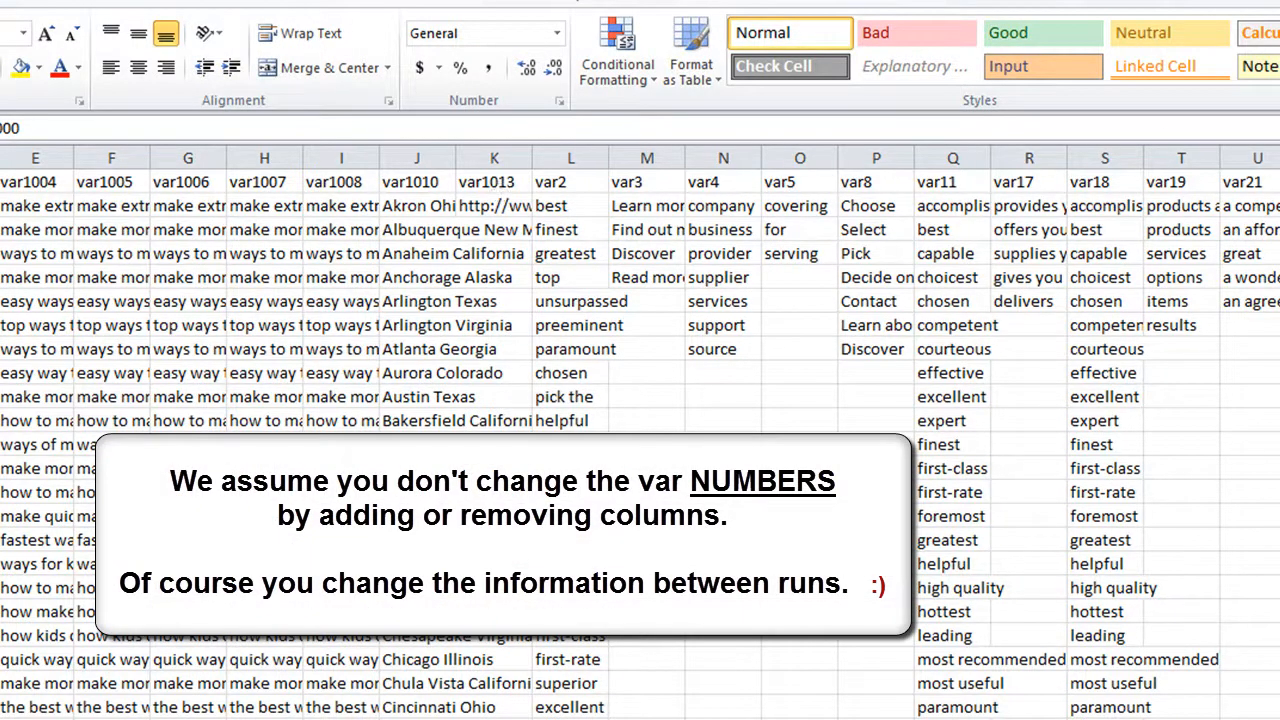
{"action": "key", "text": "alt+F4"}
{"action": "left_click", "coordinate": [1191, 451]}
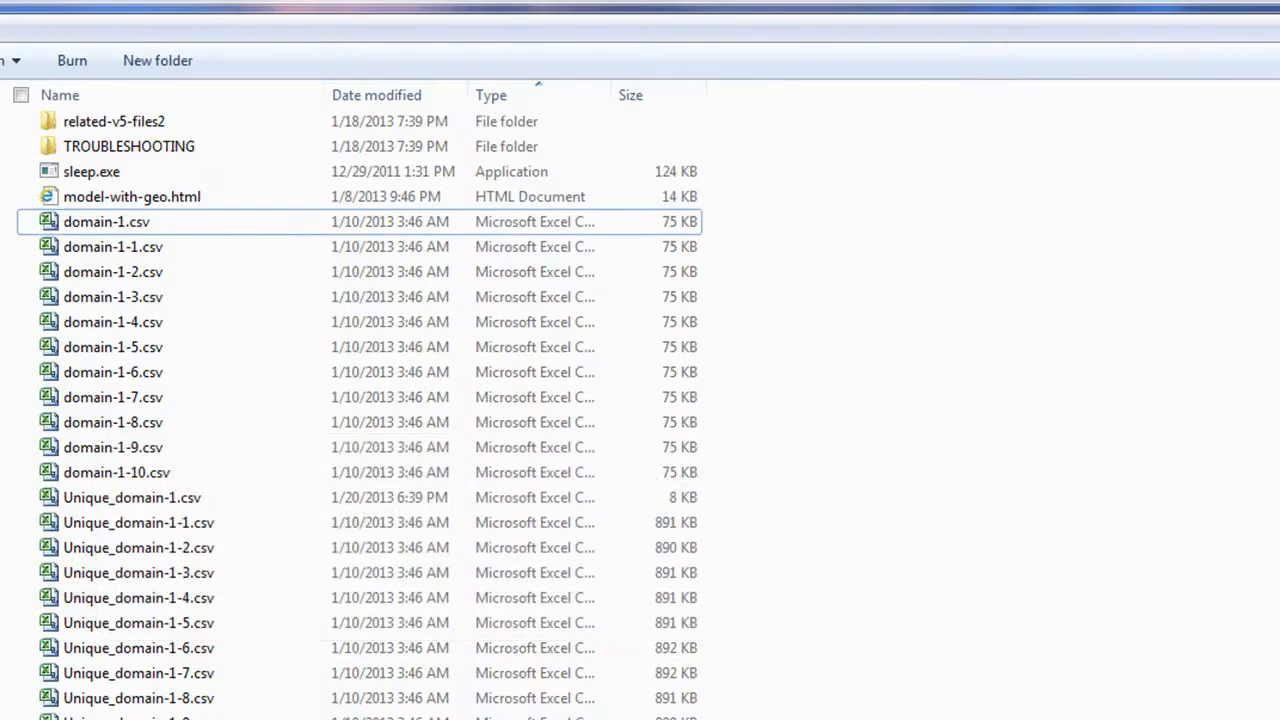
{"action": "scroll", "coordinate": [360, 415], "scroll_direction": "up", "scroll_amount": 3}
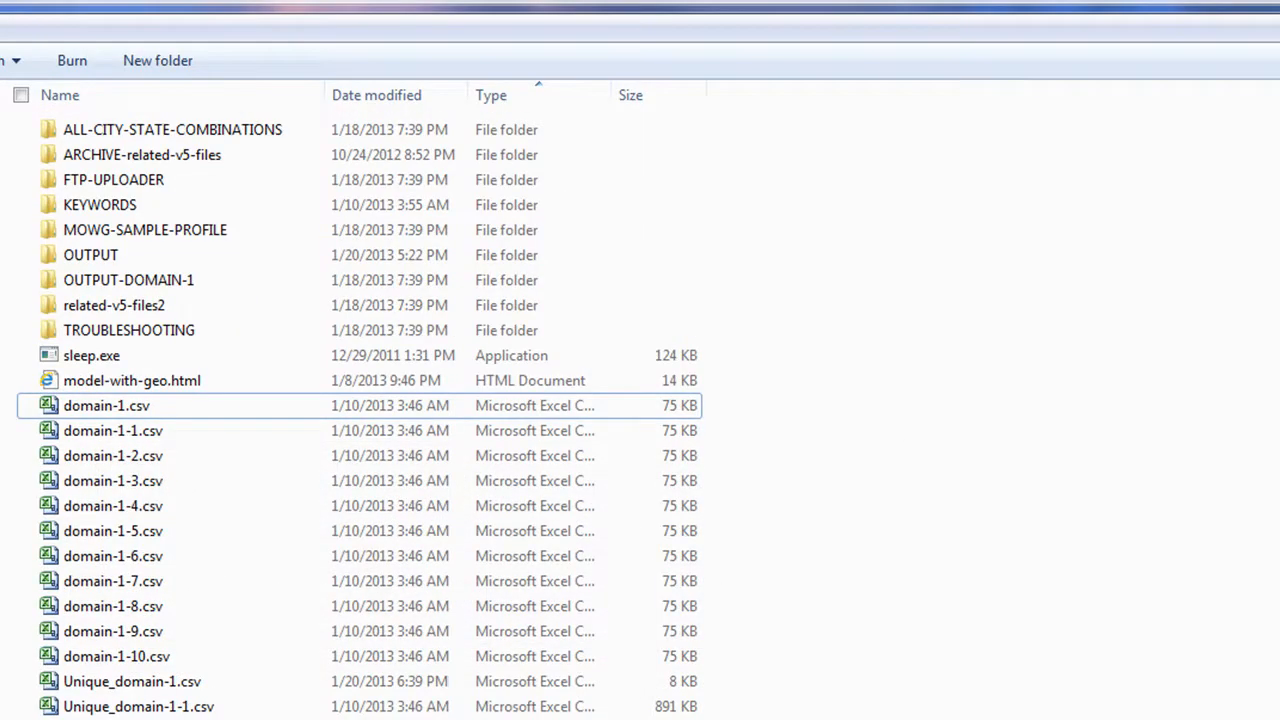
{"action": "scroll", "coordinate": [334, 643], "scroll_direction": "down", "scroll_amount": 2}
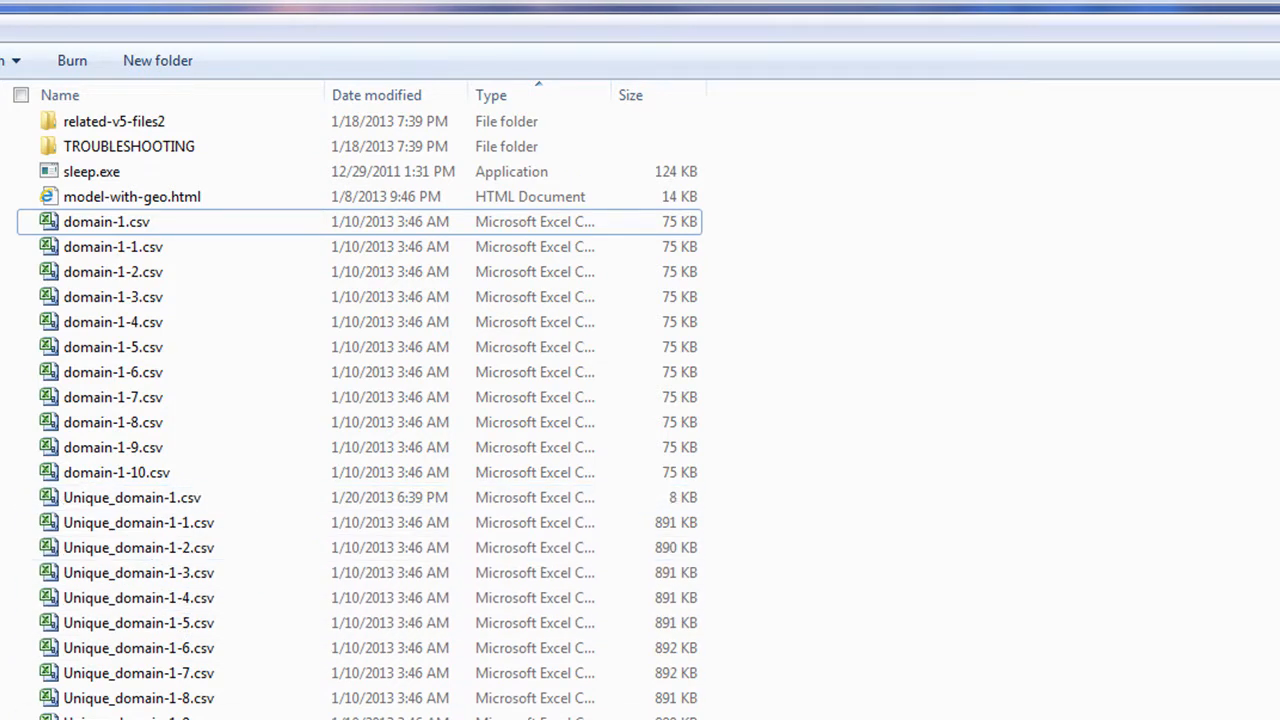
{"action": "double_click", "coordinate": [105, 225]}
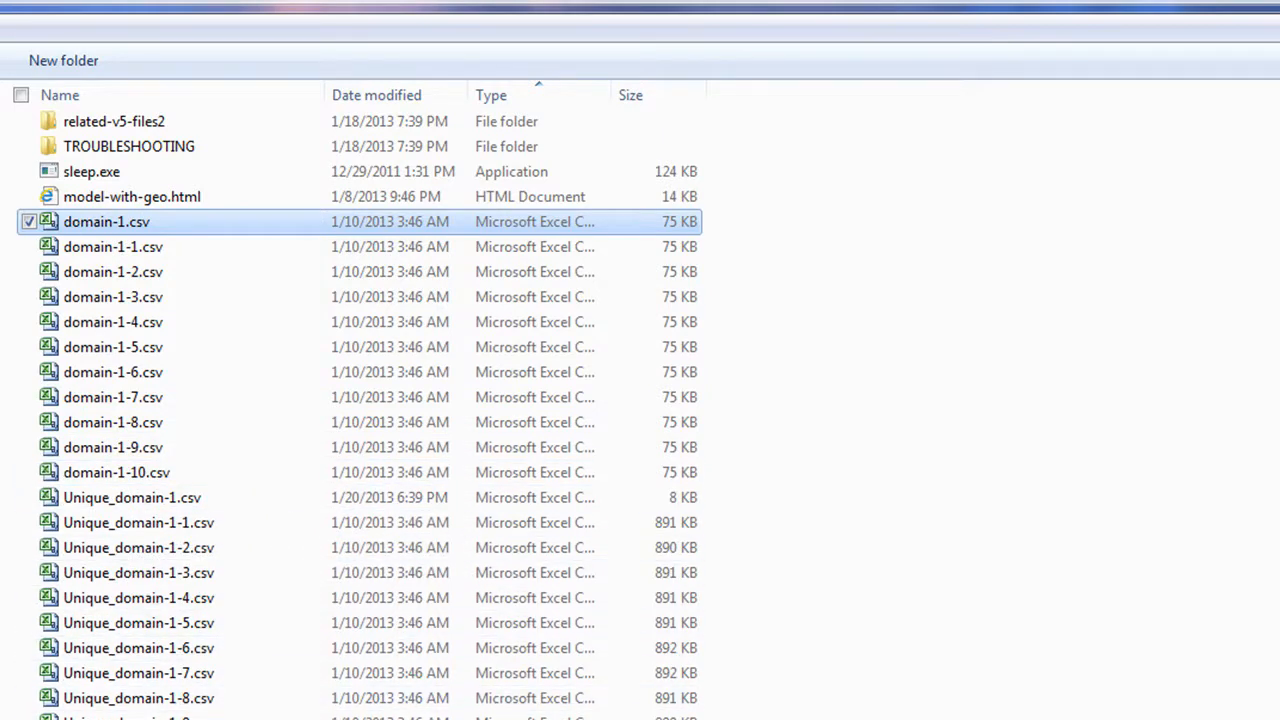
{"action": "left_click", "coordinate": [957, 626]}
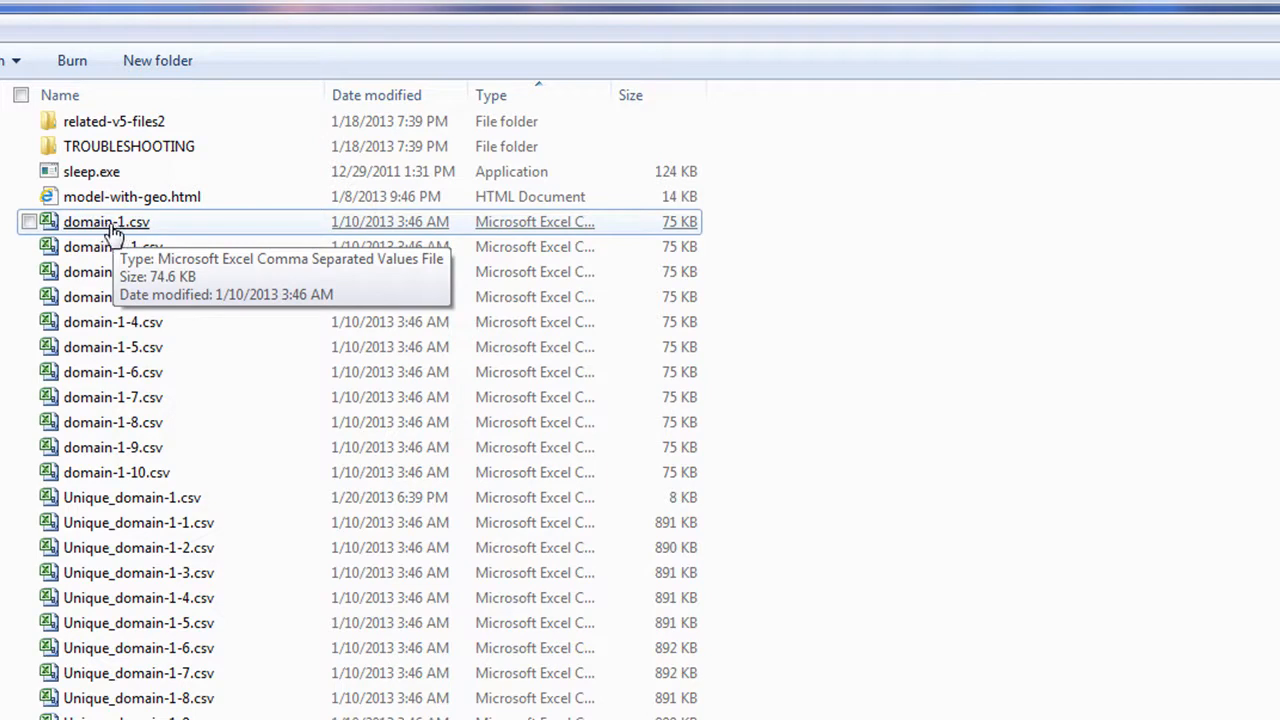
- Check the contents of the OUTPUT folder inside SYSTEM and return to the SYSTEM folder
{"action": "scroll", "coordinate": [1026, 683], "scroll_direction": "up", "scroll_amount": 3}
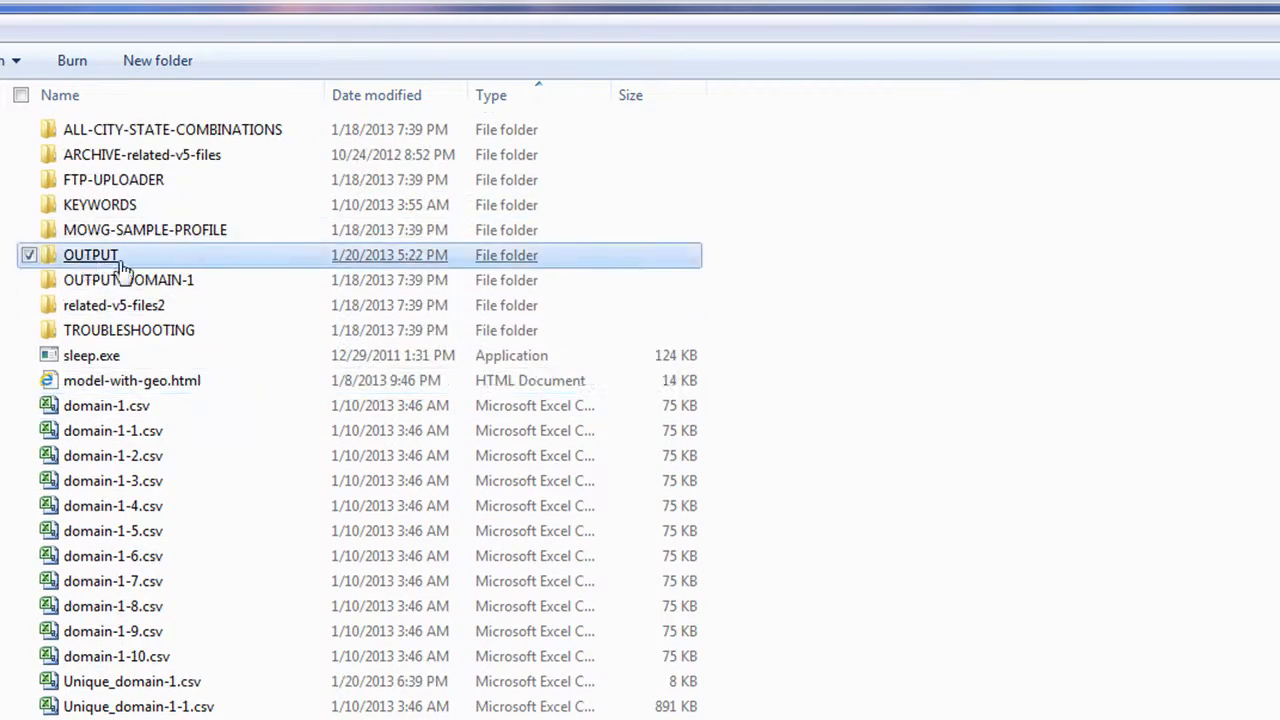
{"action": "double_click", "coordinate": [90, 264]}
{"action": "key", "text": "BackSpace"}
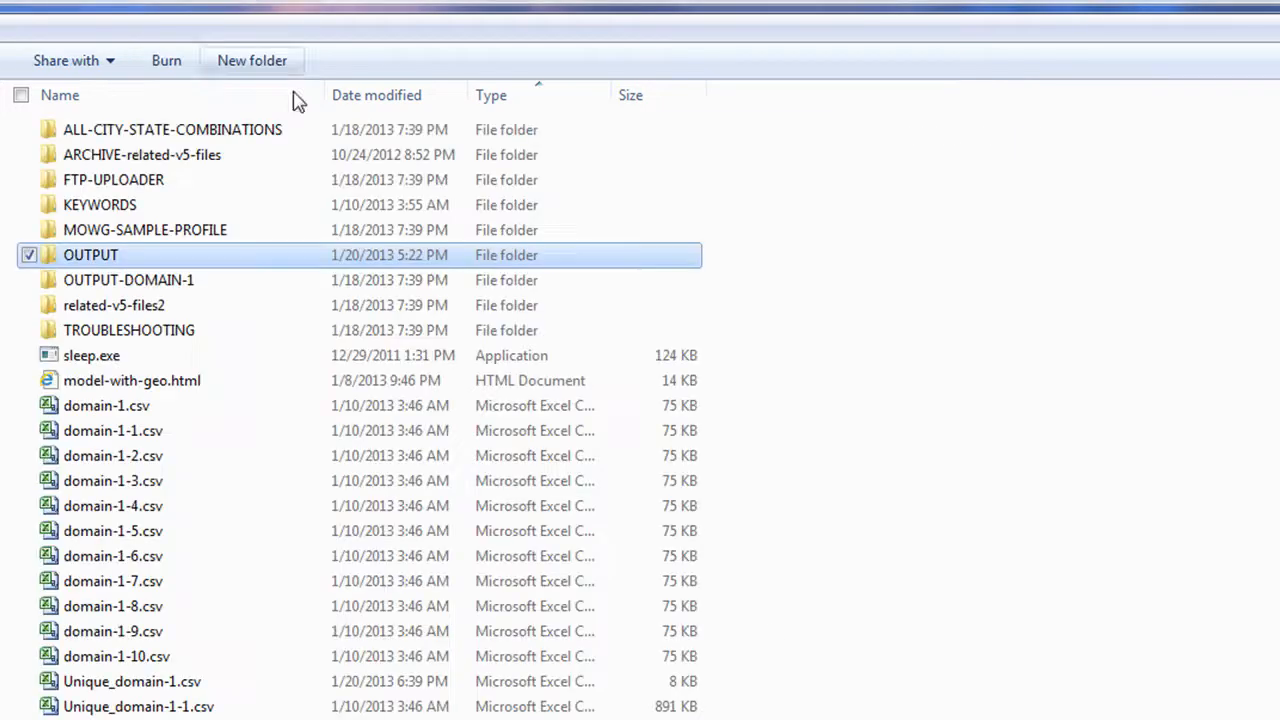
{"action": "left_click", "coordinate": [1043, 491]}
{"action": "double_click", "coordinate": [108, 257]}
{"action": "key", "text": "BackSpace"}
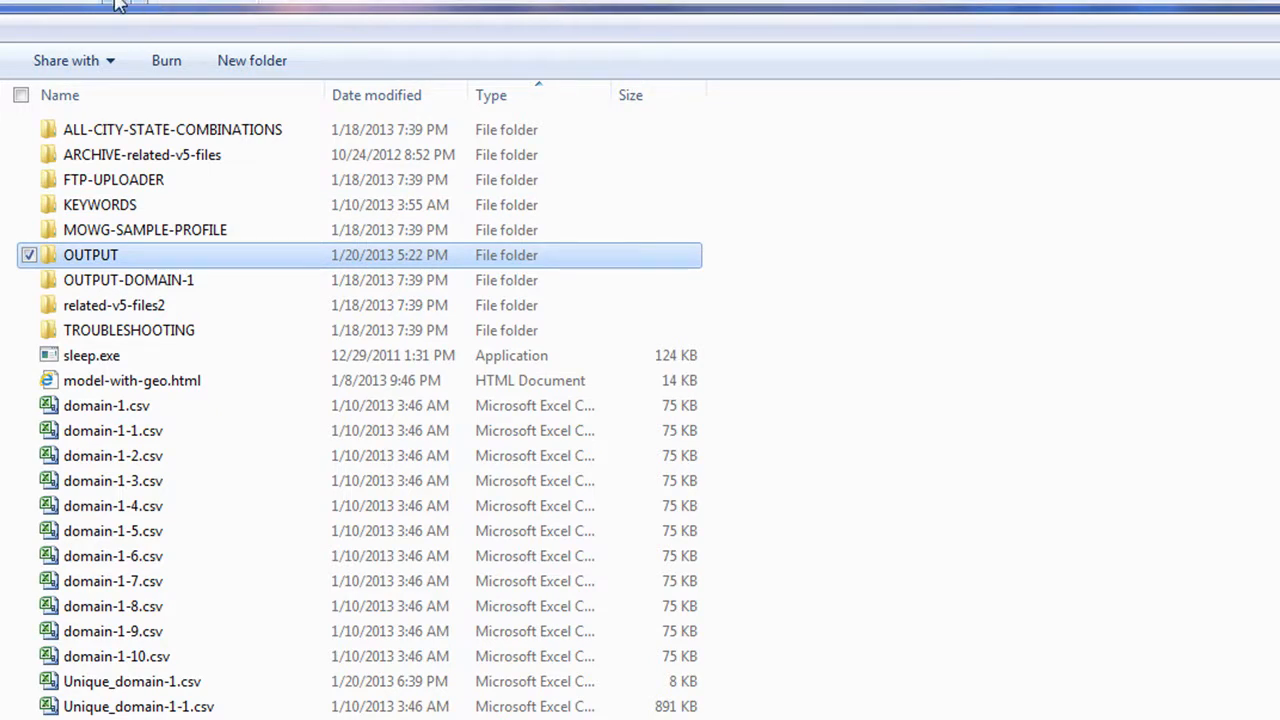
{"action": "left_click", "coordinate": [1128, 490]}
- Open domain-1.csv in Excel, start Generate Profiles, and select the PFL file from the HB-GEO-SUB folder
{"action": "left_click", "coordinate": [110, 412]}
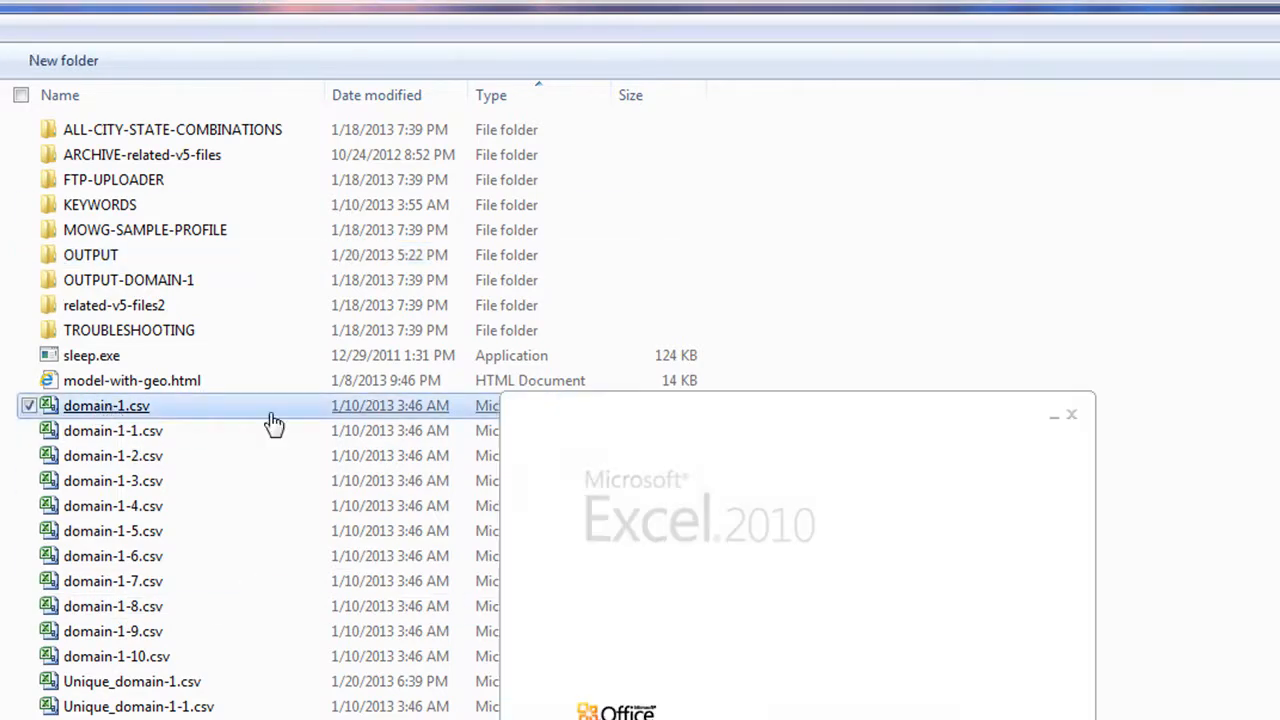
{"action": "double_click", "coordinate": [110, 412]}
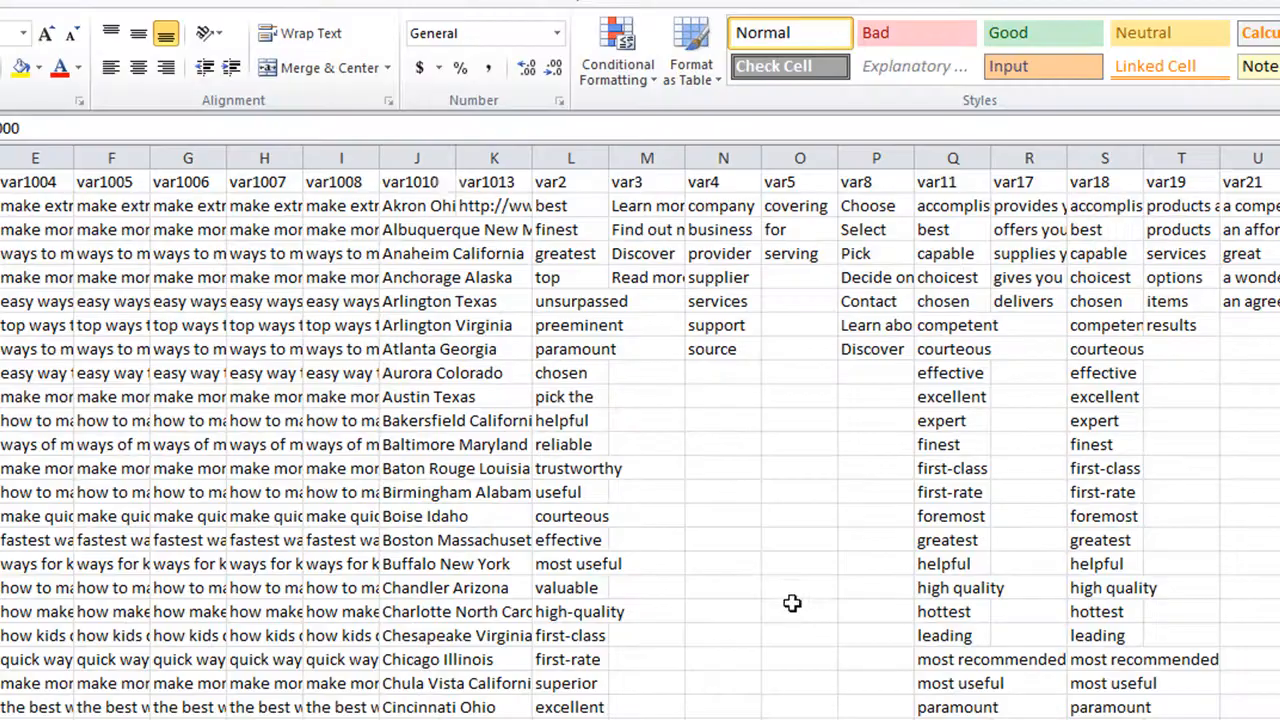
{"action": "left_click", "coordinate": [335, 5]}
{"action": "left_click", "coordinate": [1060, 52]}
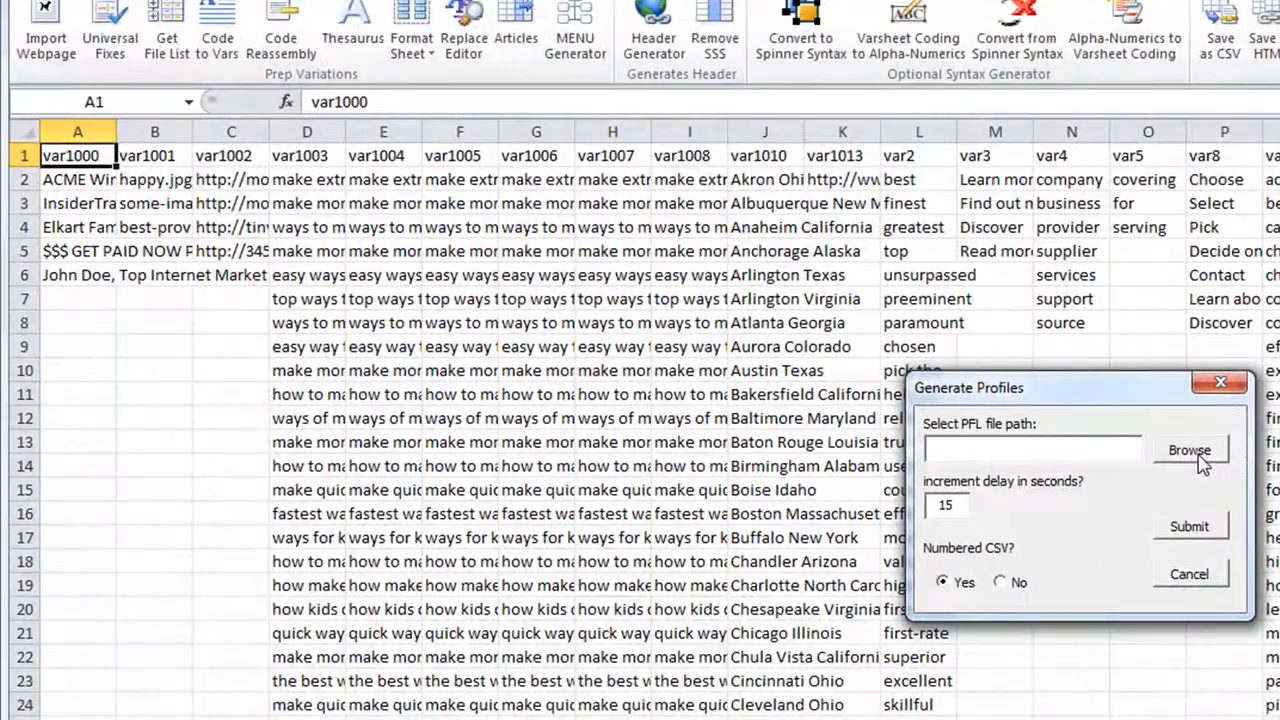
{"action": "left_click", "coordinate": [1195, 452]}
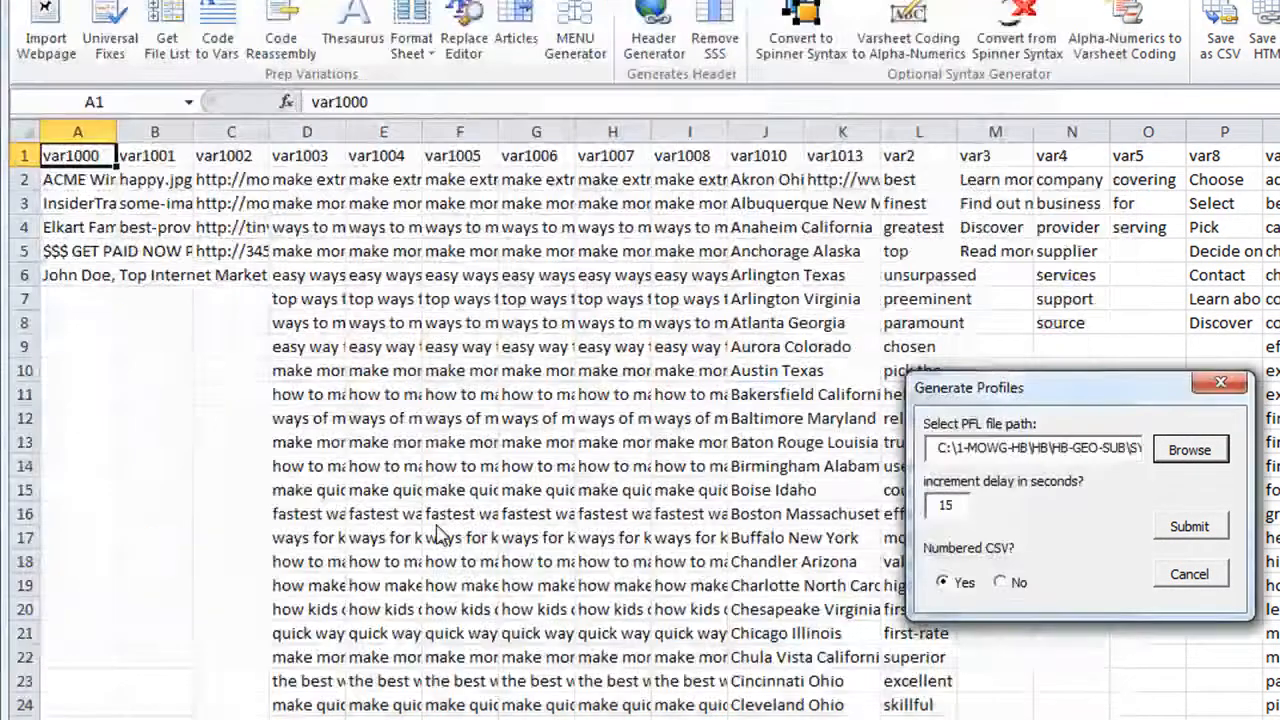
{"action": "double_click", "coordinate": [300, 386]}
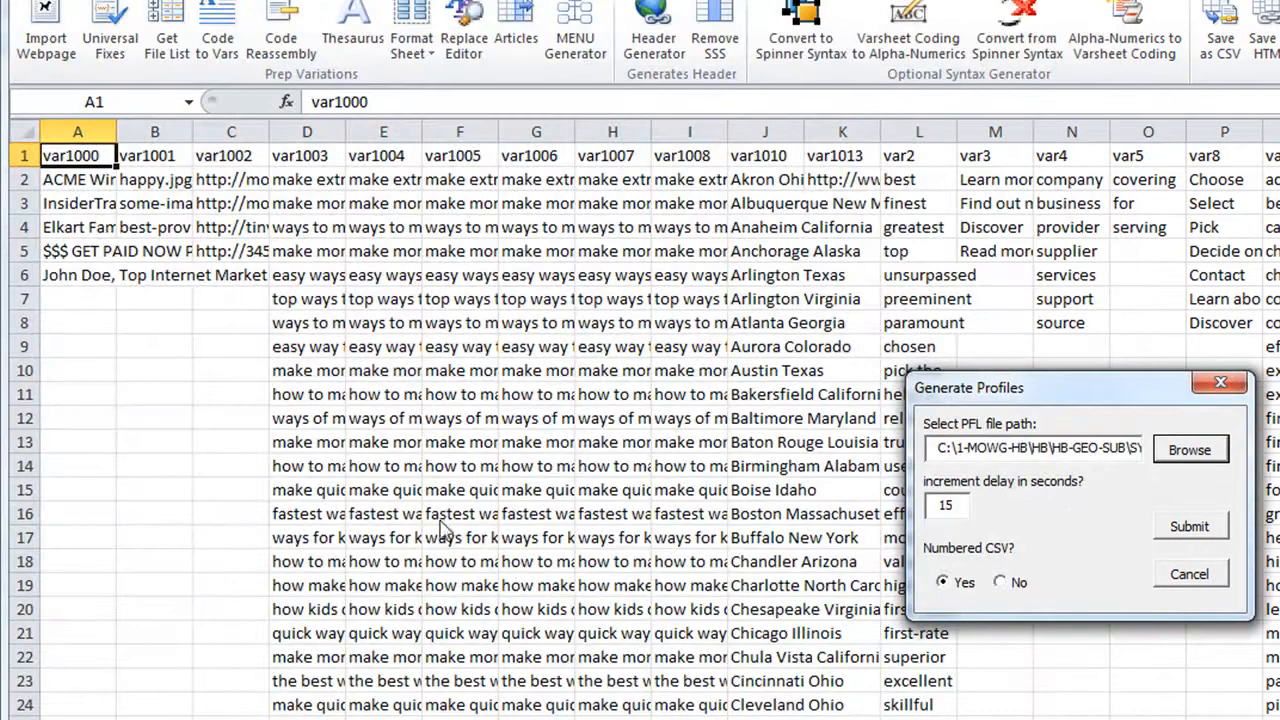
- Set the increment delay to 2 seconds, choose No for Numbered CSV, and submit the profile generation
{"action": "double_click", "coordinate": [957, 505]}
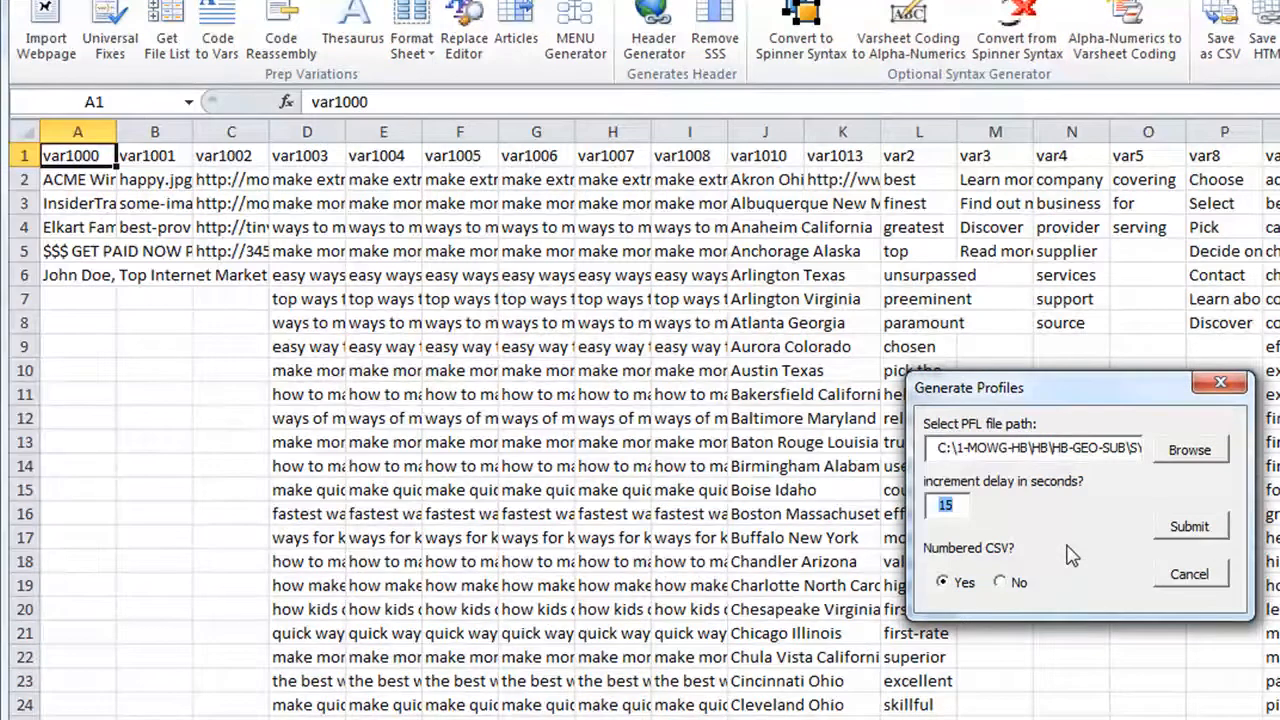
{"action": "type", "text": "2"}
{"action": "left_click", "coordinate": [1000, 584]}
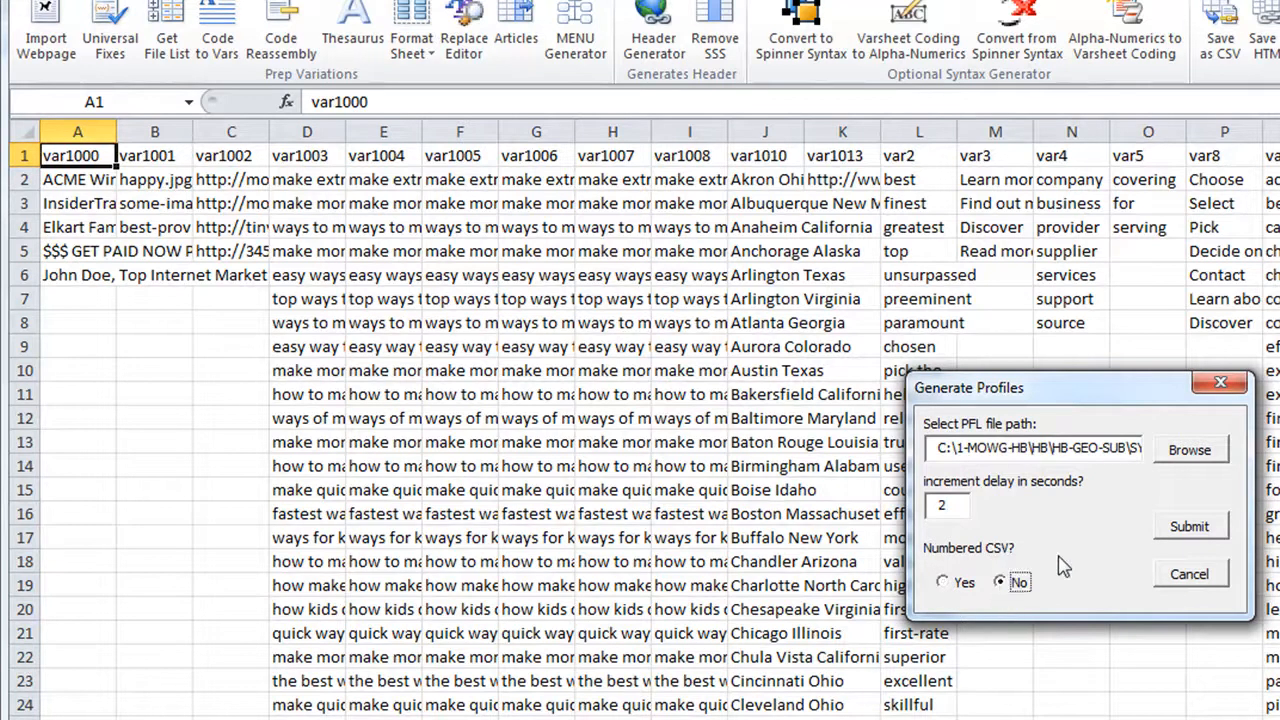
{"action": "left_click", "coordinate": [1190, 527]}
{"action": "left_click", "coordinate": [1192, 630]}
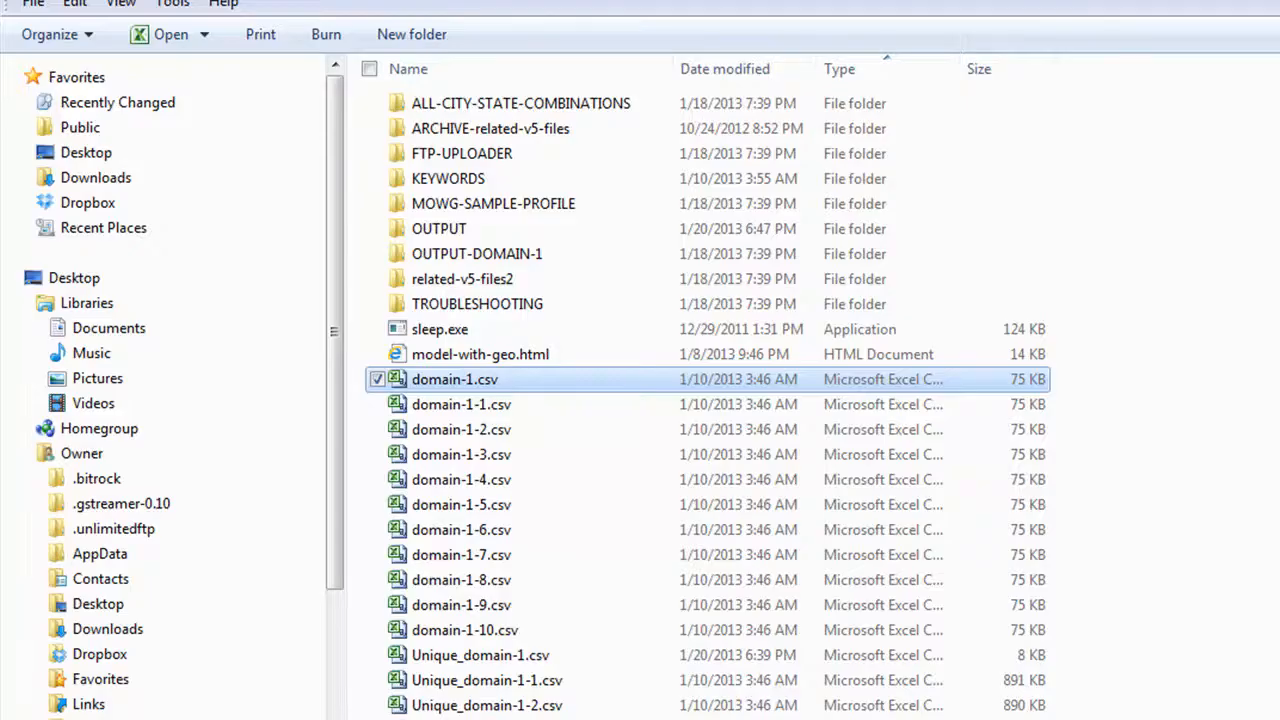
- Open the OUTPUT folder, widen the Name column to read the generated batch and PFL file names, and return to SYSTEM
{"action": "left_click", "coordinate": [1066, 697]}
{"action": "double_click", "coordinate": [437, 229]}
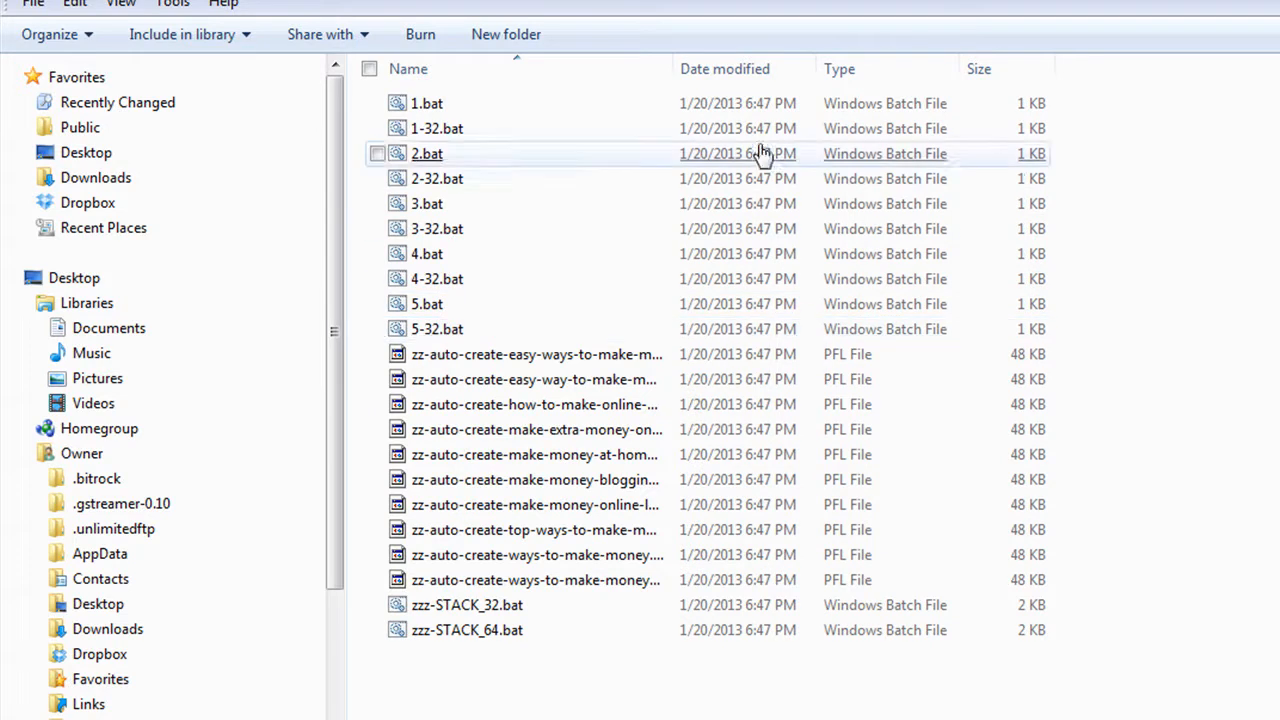
{"action": "double_click", "coordinate": [676, 68]}
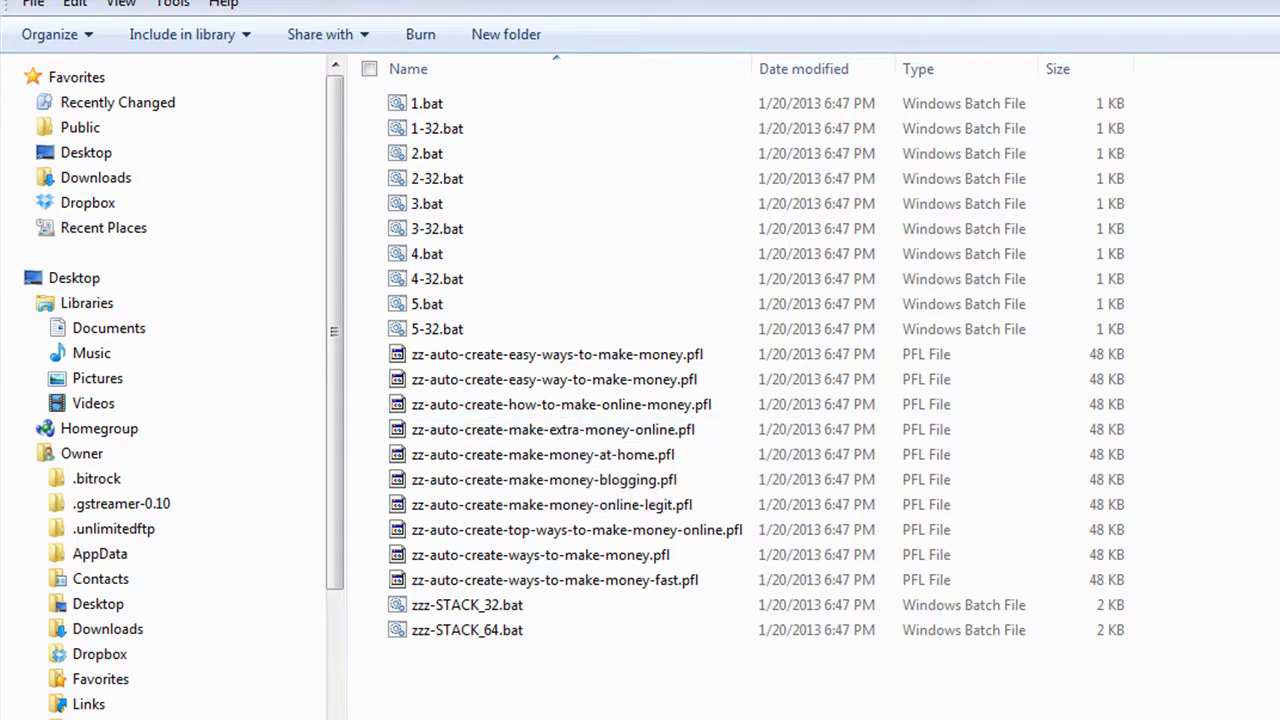
{"action": "key", "text": "BackSpace"}
- Examine the first ten keyword entries below ROOT in the MENU column of domain-1.csv, and close the workbook without saving
{"action": "double_click", "coordinate": [487, 393]}
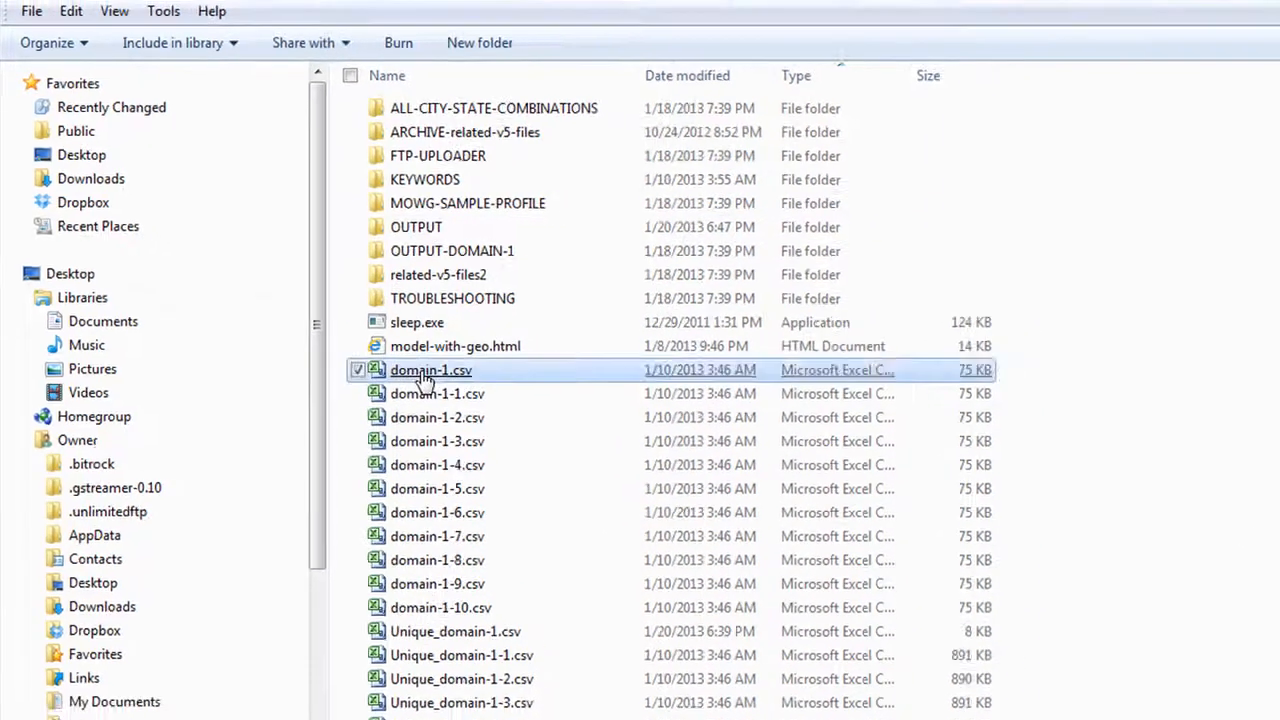
{"action": "scroll", "coordinate": [640, 430], "scroll_direction": "right", "scroll_amount": 20}
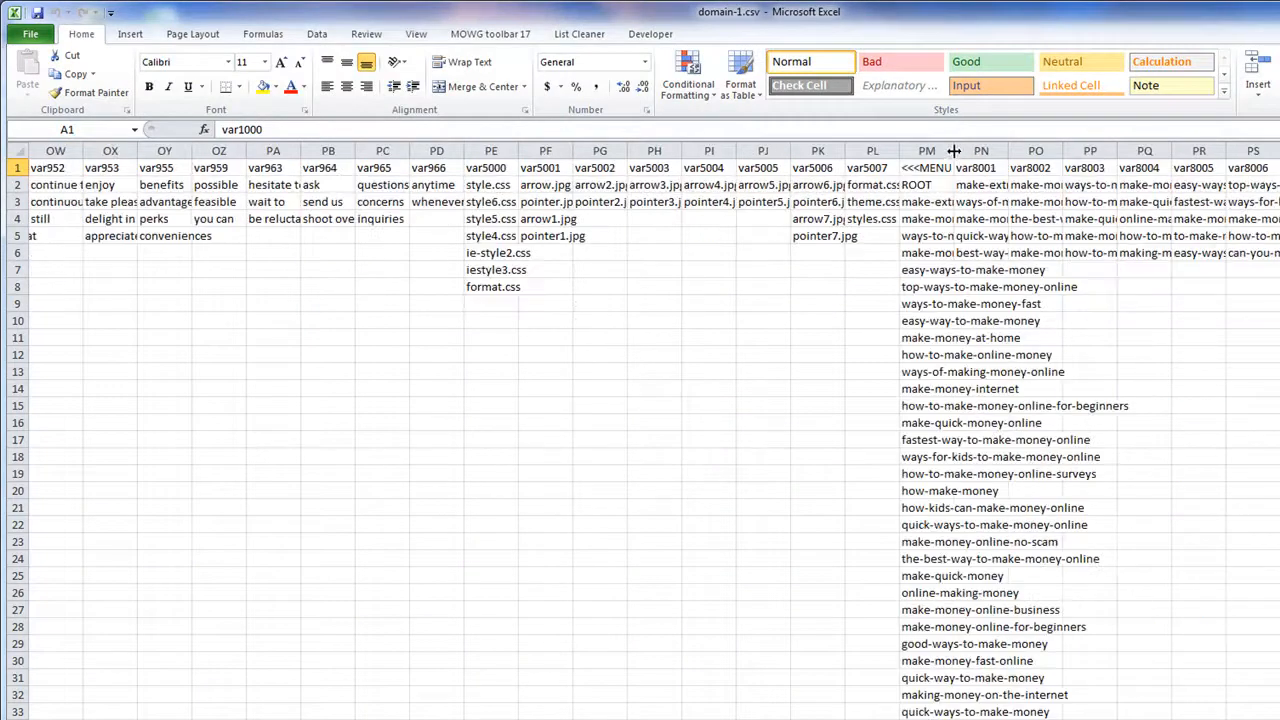
{"action": "double_click", "coordinate": [956, 151]}
{"action": "double_click", "coordinate": [902, 151]}
{"action": "left_click_drag", "start_coordinate": [984, 200], "coordinate": [1000, 350]}
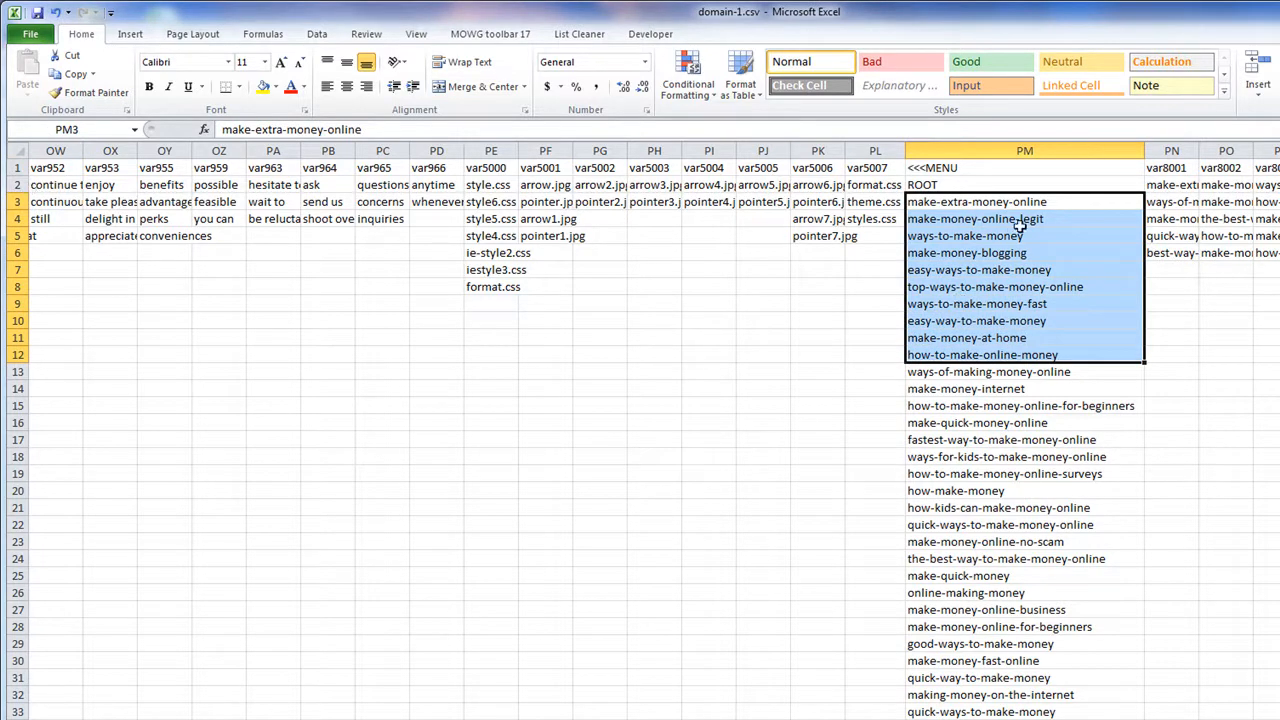
{"action": "left_click", "coordinate": [1272, 6]}
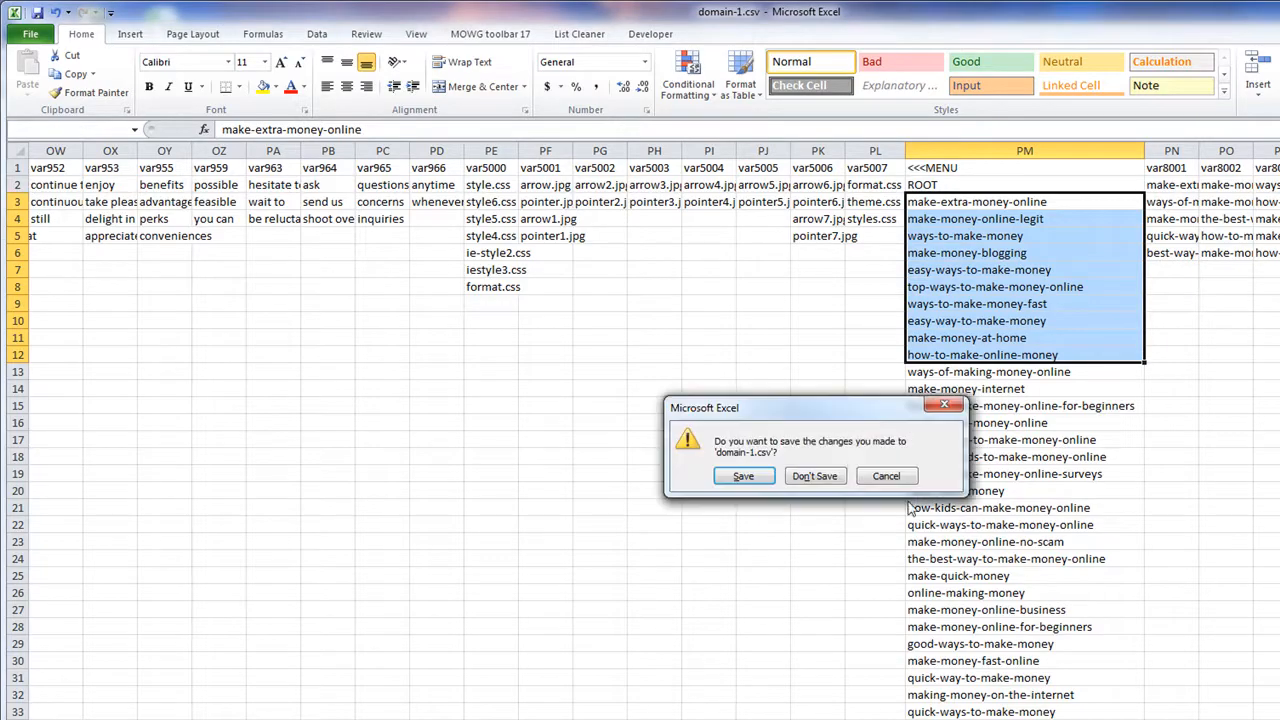
{"action": "left_click", "coordinate": [826, 477]}
- Open the OUTPUT folder, start MOWG Professional from a generated profile, and load the easy-ways-to-make-money profile from SYSTEM\OUTPUT
{"action": "left_click", "coordinate": [313, 222]}
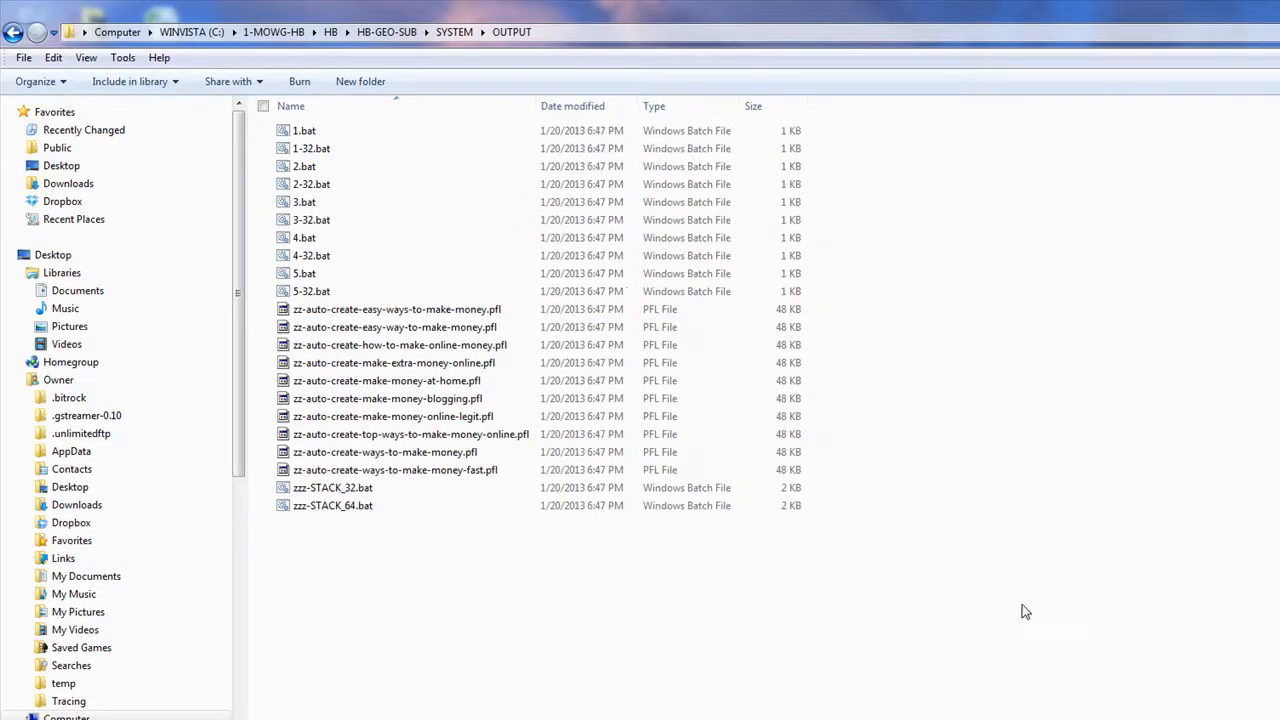
{"action": "mouse_move", "coordinate": [657, 363]}
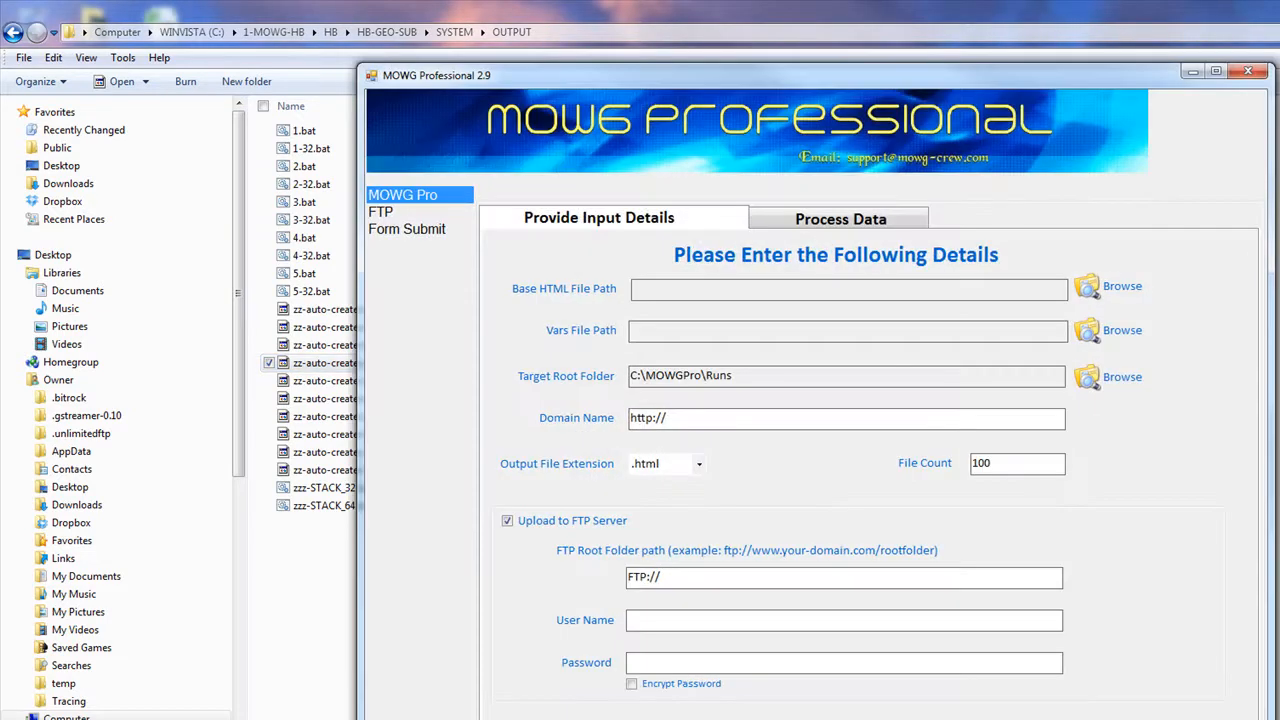
{"action": "left_click", "coordinate": [1130, 716]}
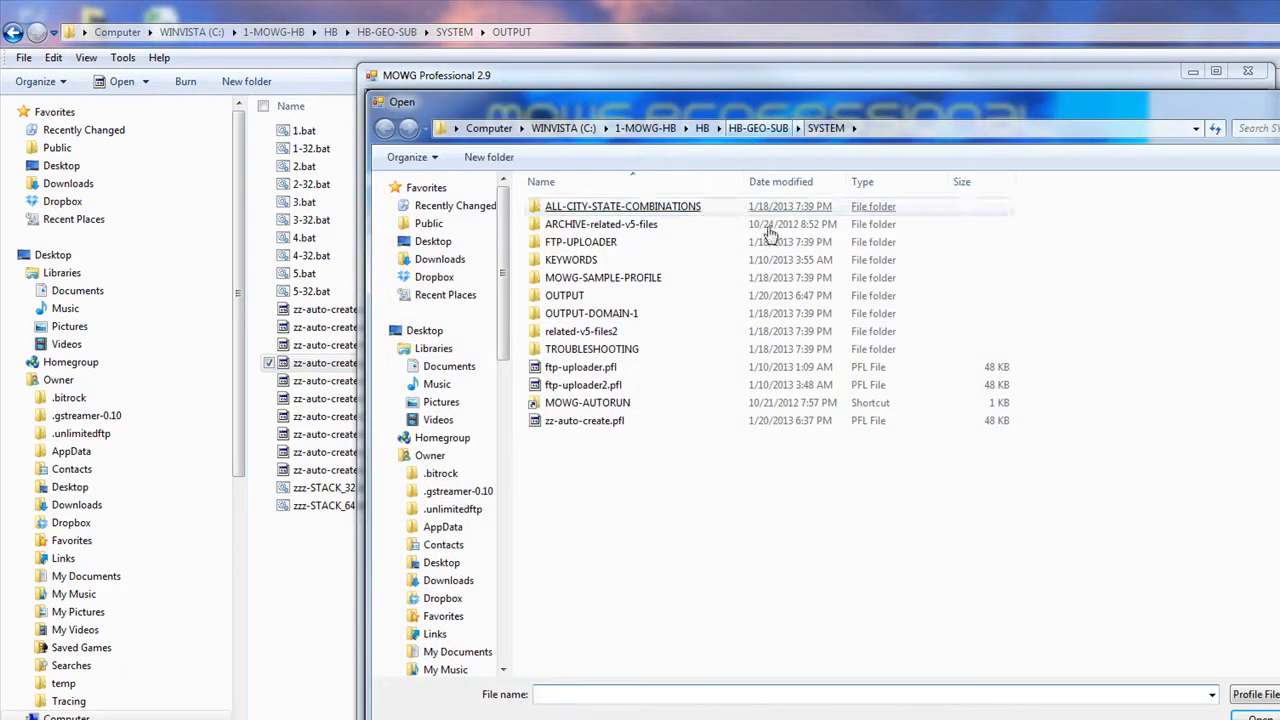
{"action": "double_click", "coordinate": [560, 295]}
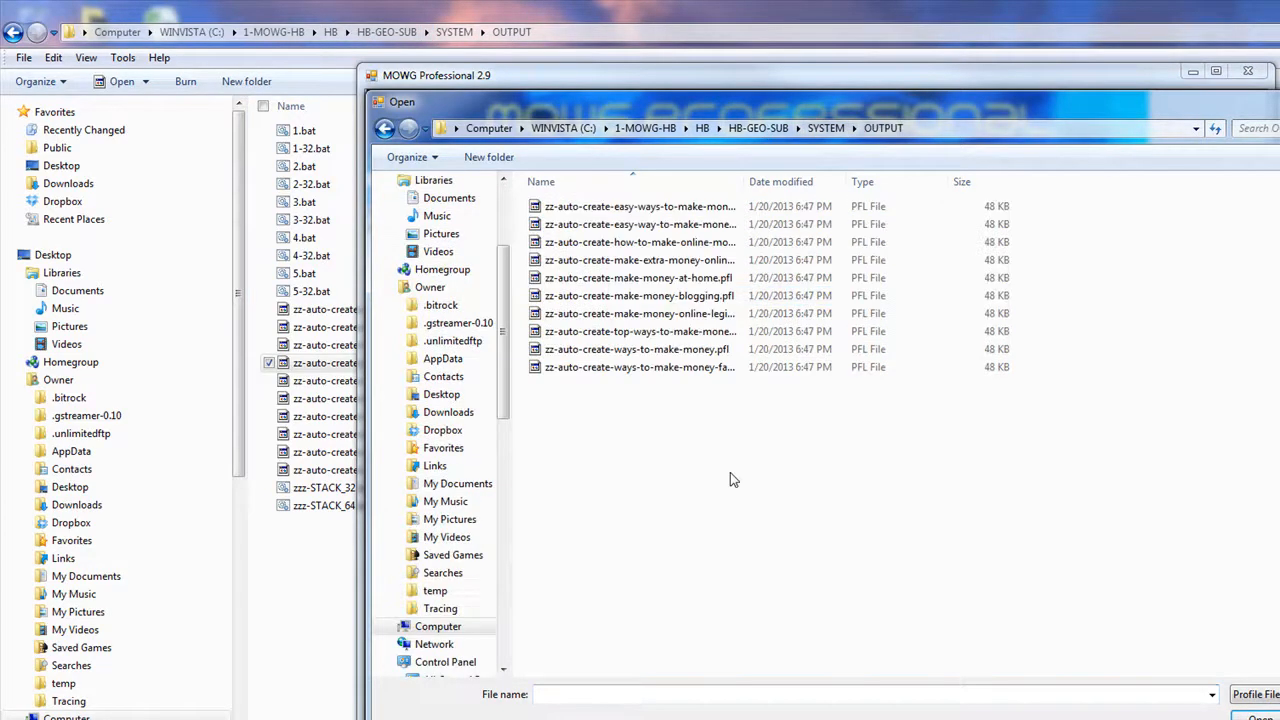
{"action": "double_click", "coordinate": [619, 208]}
{"action": "left_click", "coordinate": [380, 210]}
{"action": "left_click", "coordinate": [418, 195]}
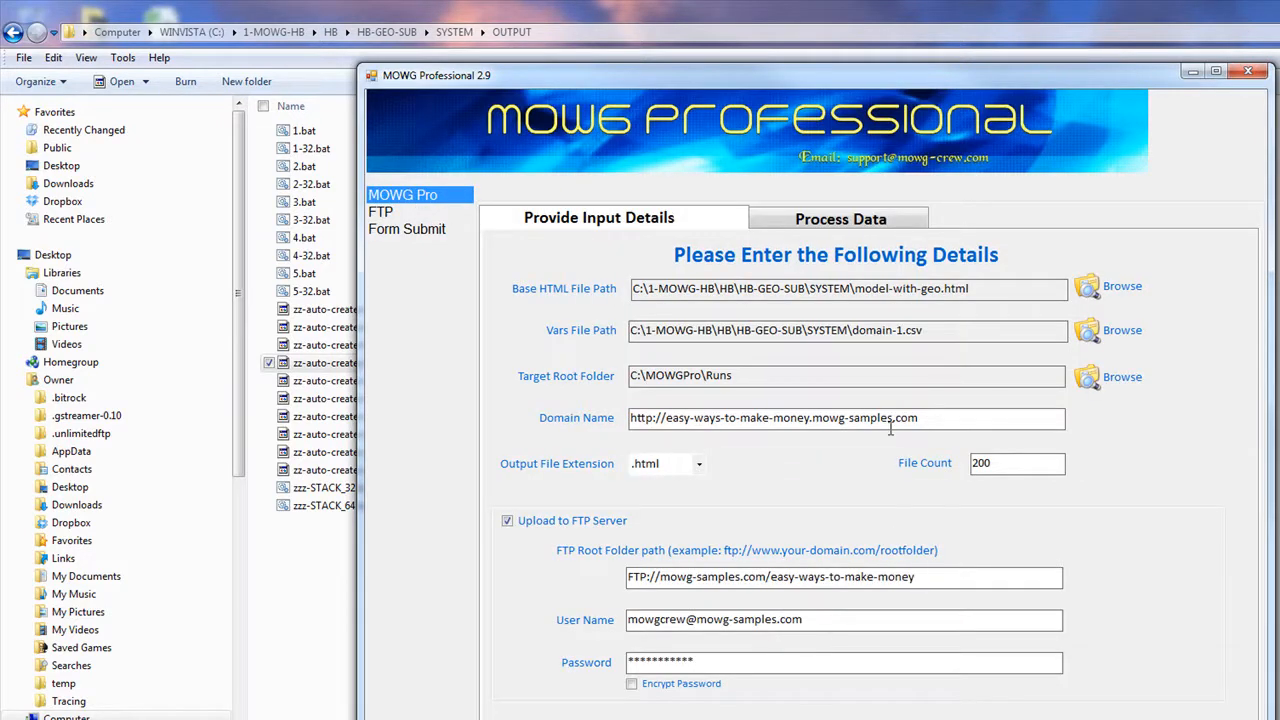
- Check the keyword subdomain and root domain in Domain Name and the matching folder in the FTP Root Folder path
{"action": "left_click_drag", "start_coordinate": [812, 418], "coordinate": [662, 414]}
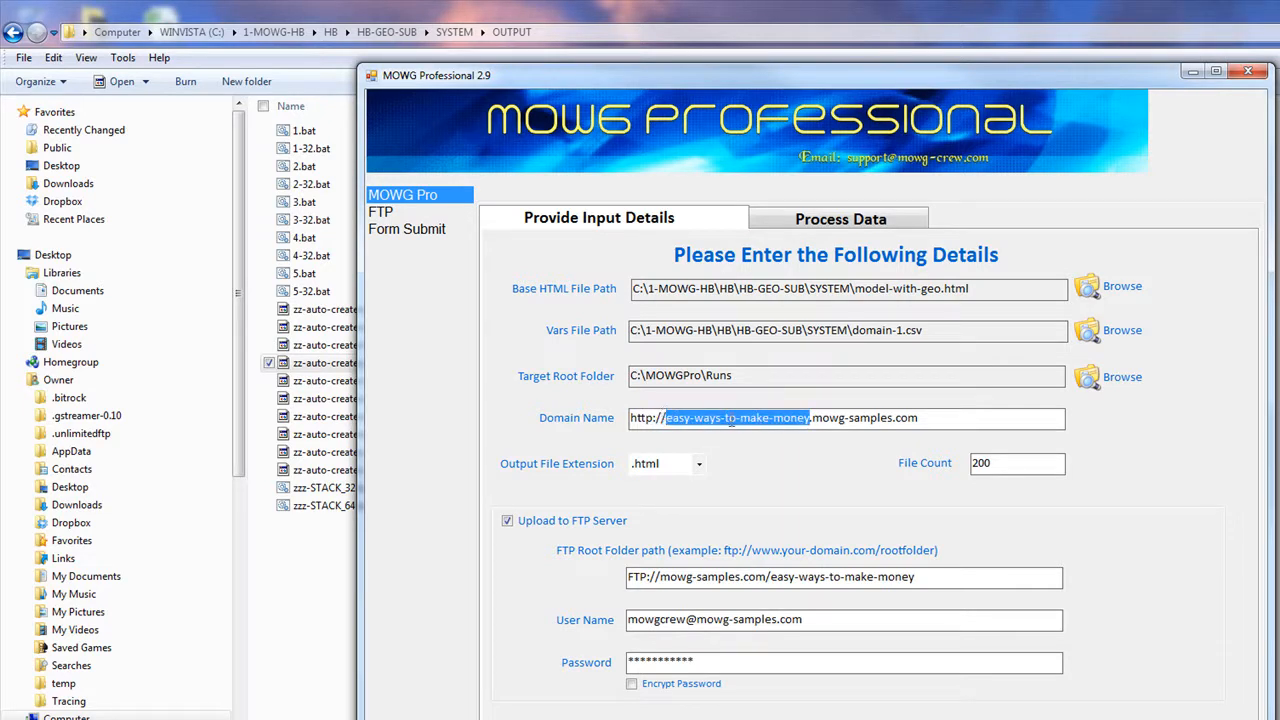
{"action": "left_click_drag", "start_coordinate": [946, 417], "coordinate": [811, 420]}
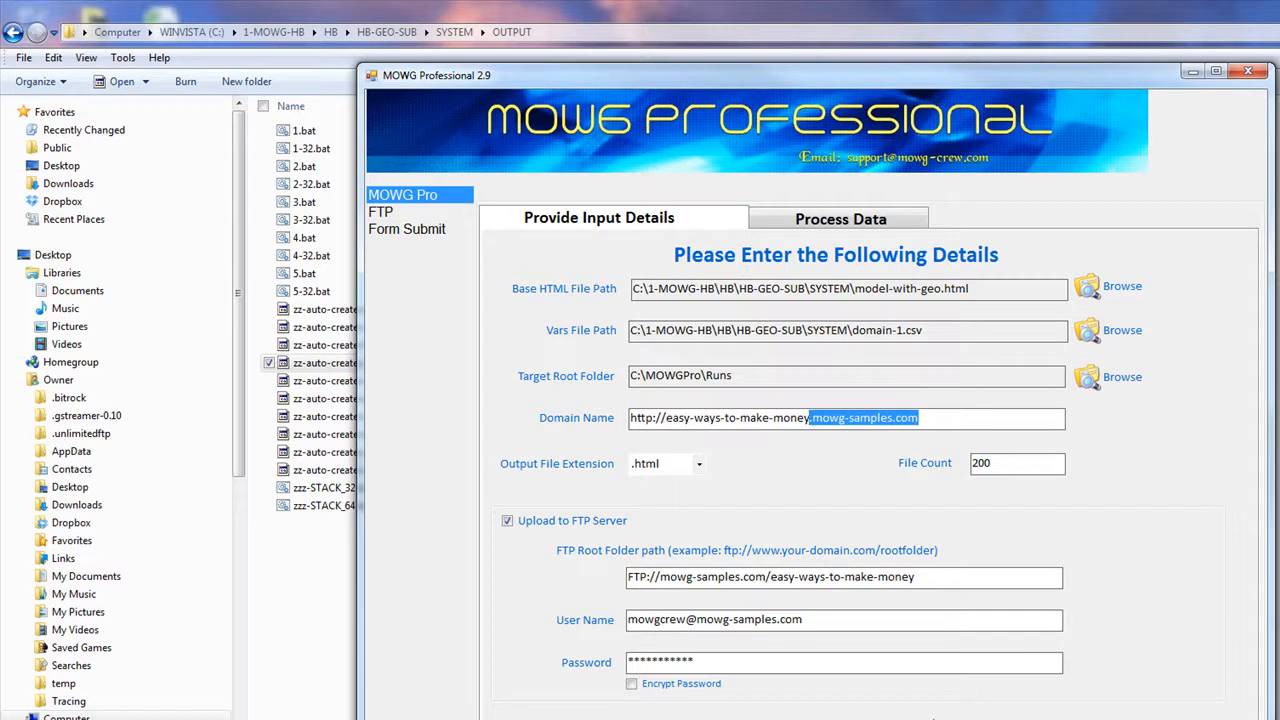
{"action": "left_click_drag", "start_coordinate": [660, 577], "coordinate": [982, 580]}
{"action": "left_click", "coordinate": [956, 577]}
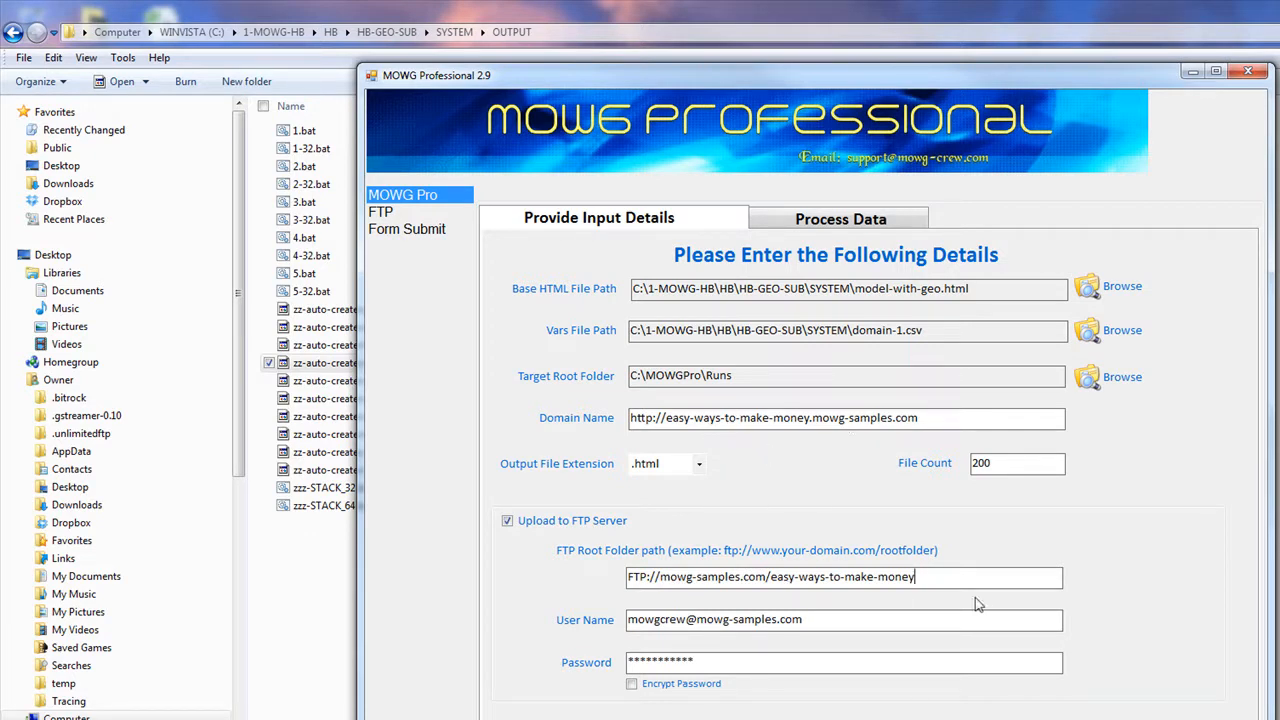
- Check the CSV file name at the end of the loaded profile's Vars File Path
{"action": "left_click", "coordinate": [929, 335]}
{"action": "key", "text": "shift+Left"}
{"action": "key", "text": "shift+Left"}
{"action": "key", "text": "shift+Left"}
{"action": "key", "text": "shift+Left"}
{"action": "key", "text": "shift+Left"}
{"action": "key", "text": "shift+Left"}
{"action": "key", "text": "shift+Left"}
{"action": "key", "text": "shift+Left"}
{"action": "key", "text": "shift+Left"}
{"action": "key", "text": "shift+Left"}
{"action": "key", "text": "shift+Left"}
{"action": "key", "text": "shift+Left"}
- Load the zz-auto-create-ways-to-make-money-fast profile from OUTPUT to compare its details, and close MOWG Professional
{"action": "left_click", "coordinate": [948, 333]}
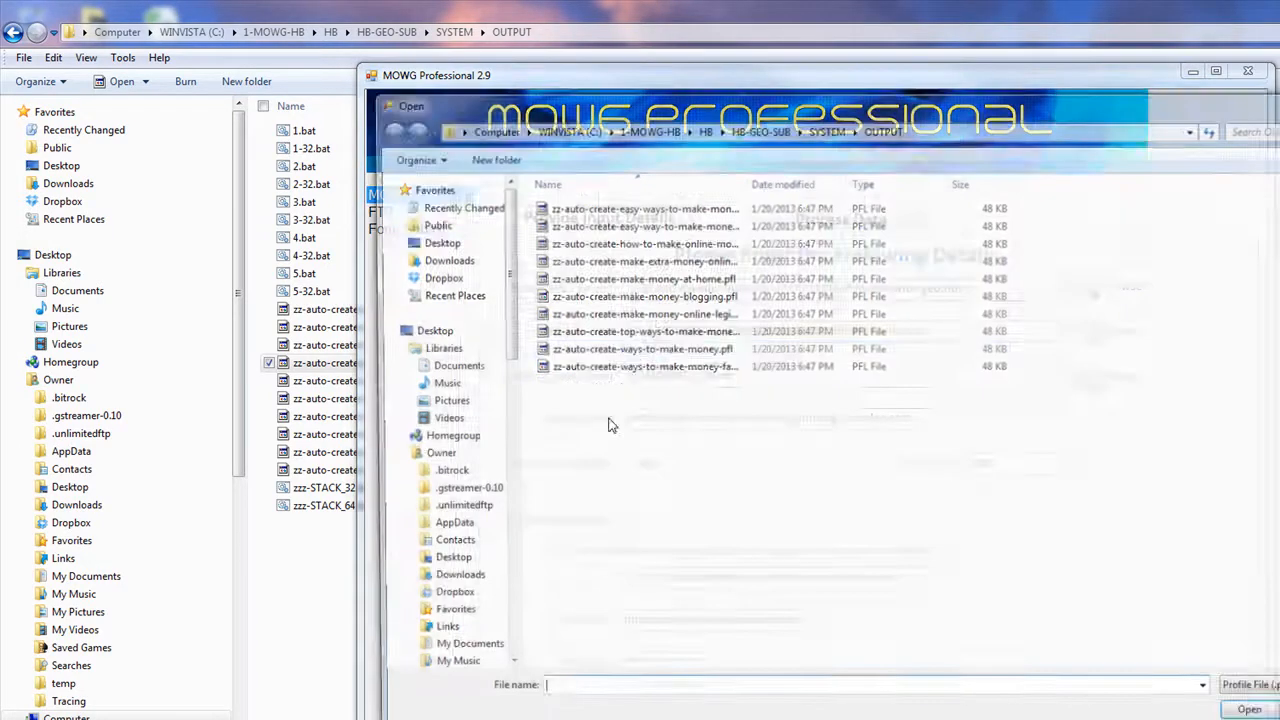
{"action": "left_click", "coordinate": [608, 366]}
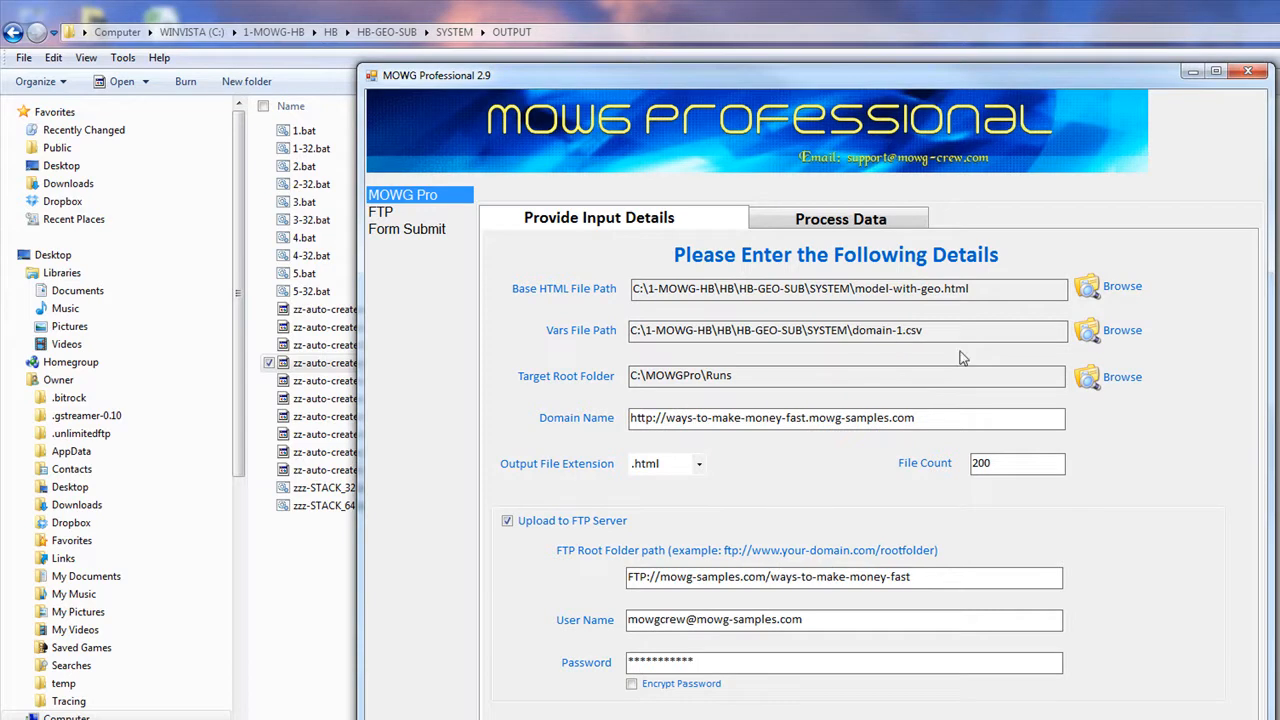
{"action": "left_click", "coordinate": [1248, 71]}
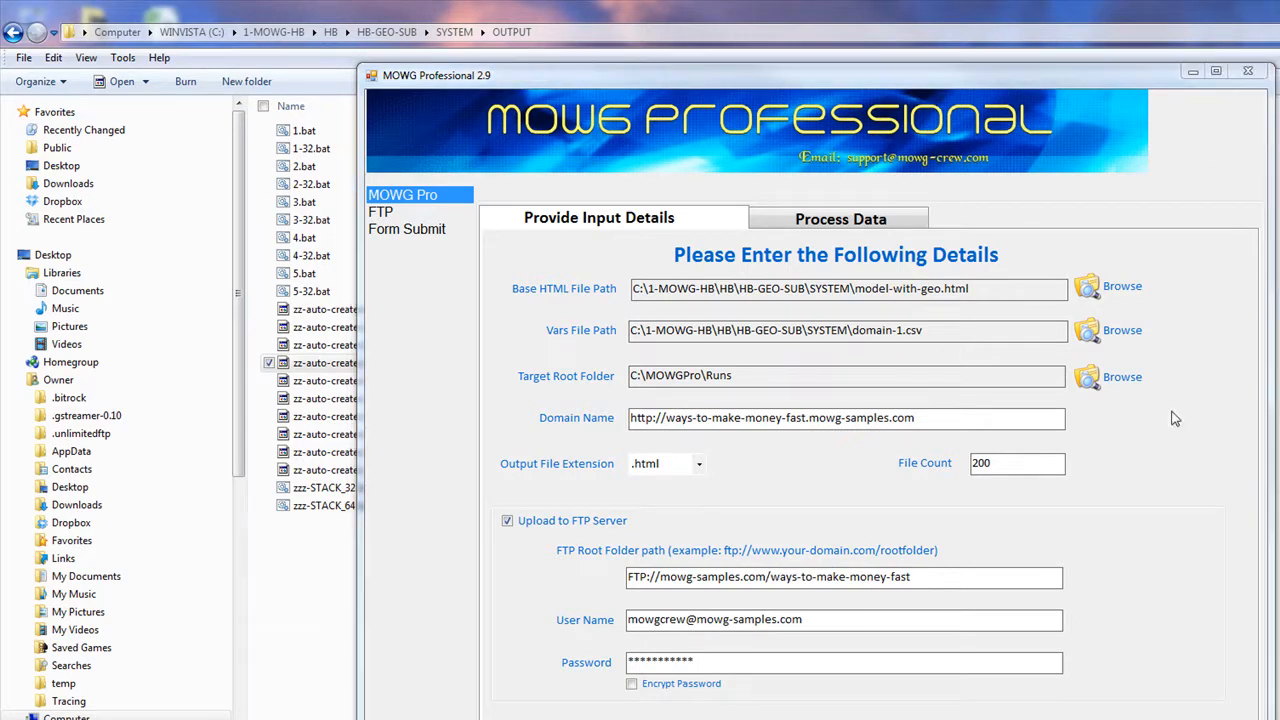
{"action": "left_click", "coordinate": [871, 514]}
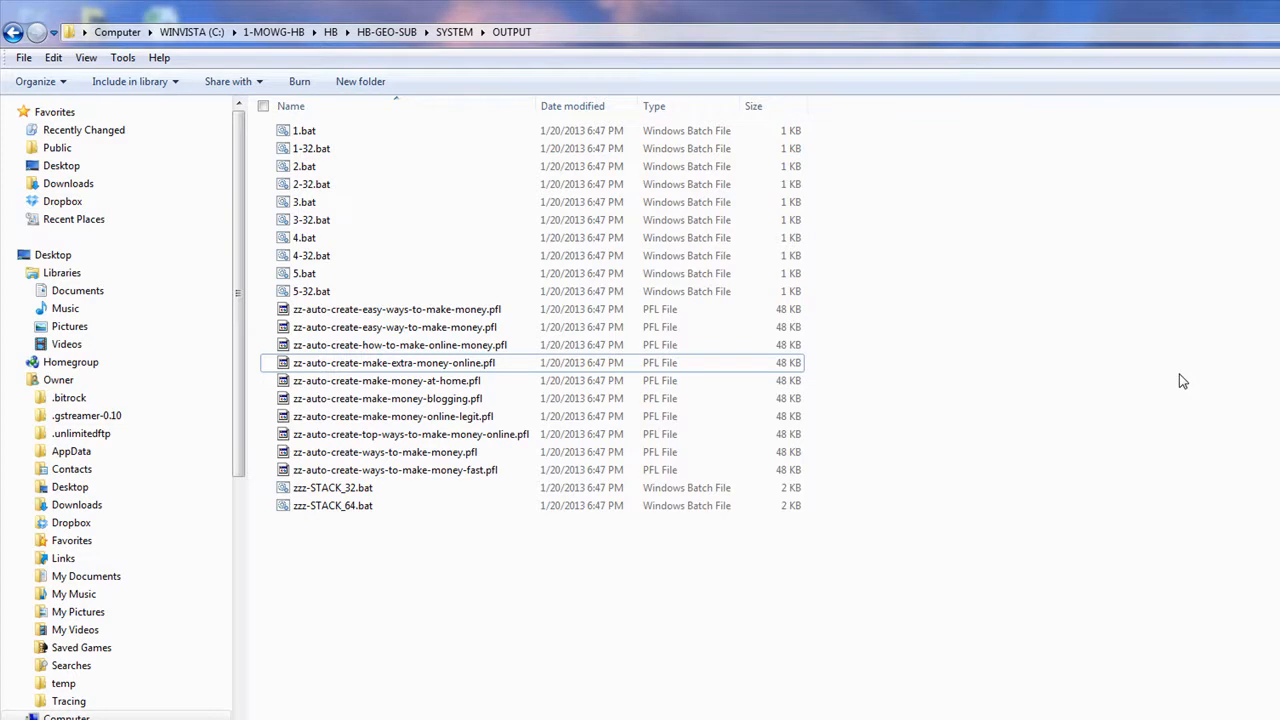
- Open 1.bat from OUTPUT for editing in Notepad, inspect its two profile command lines, and maximize the window
{"action": "right_click", "coordinate": [305, 140]}
{"action": "left_click", "coordinate": [345, 165]}
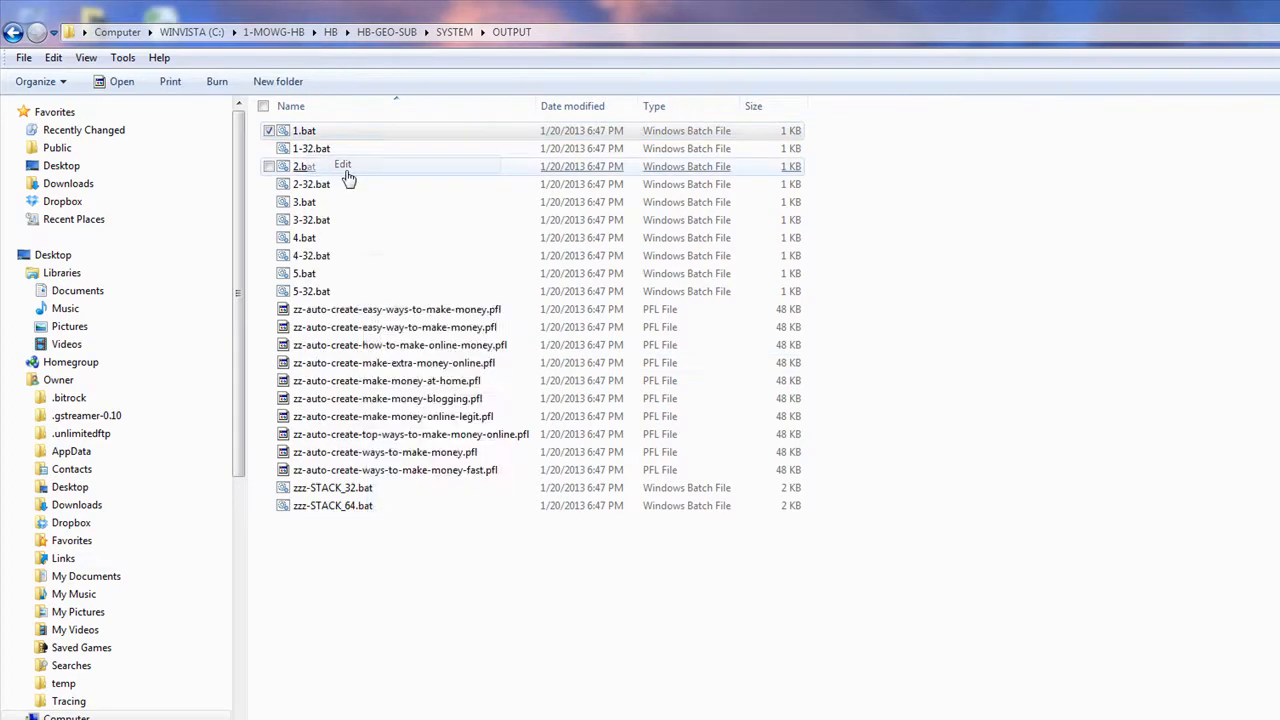
{"action": "left_click_drag", "start_coordinate": [650, 326], "coordinate": [358, 308]}
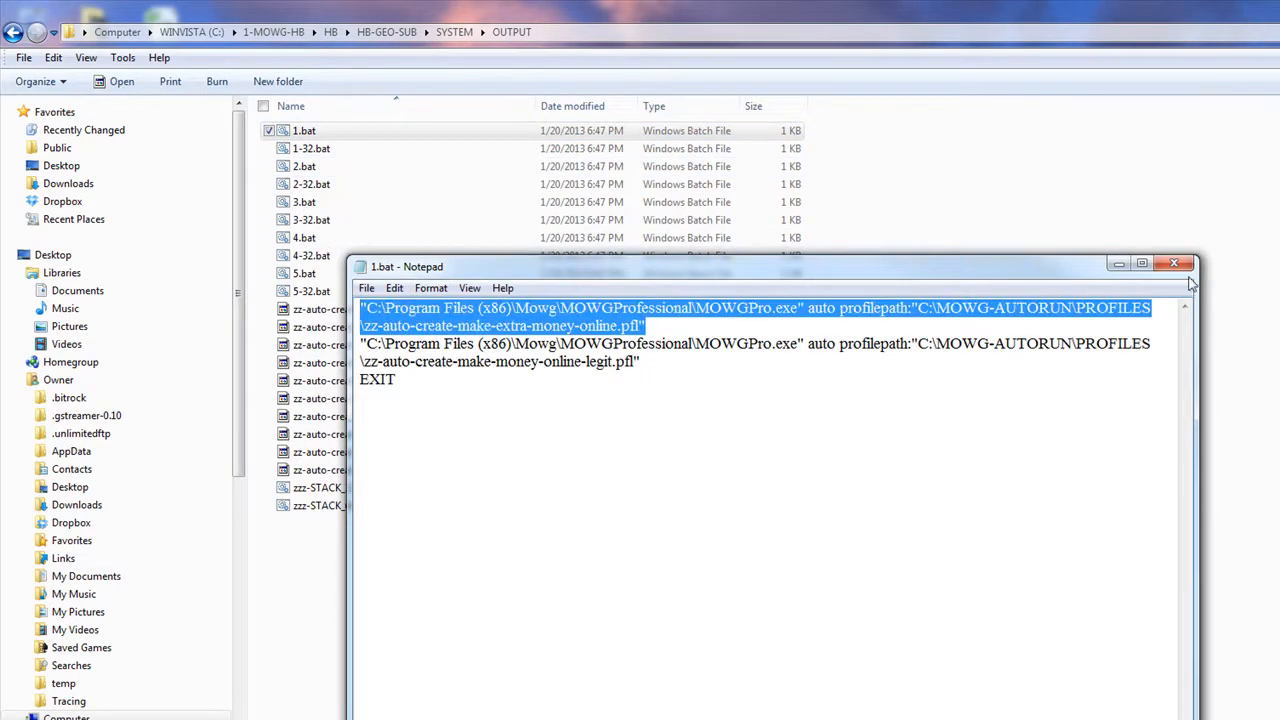
{"action": "left_click_drag", "start_coordinate": [645, 362], "coordinate": [340, 345]}
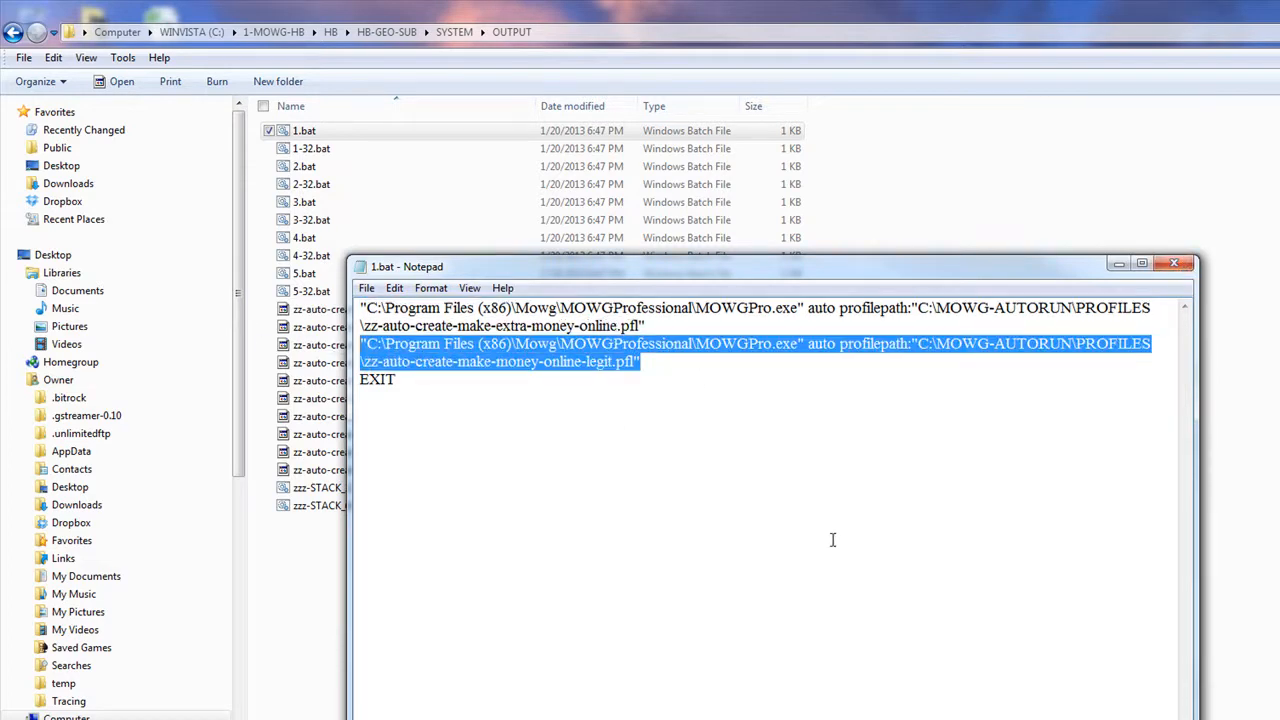
{"action": "left_click", "coordinate": [1141, 263]}
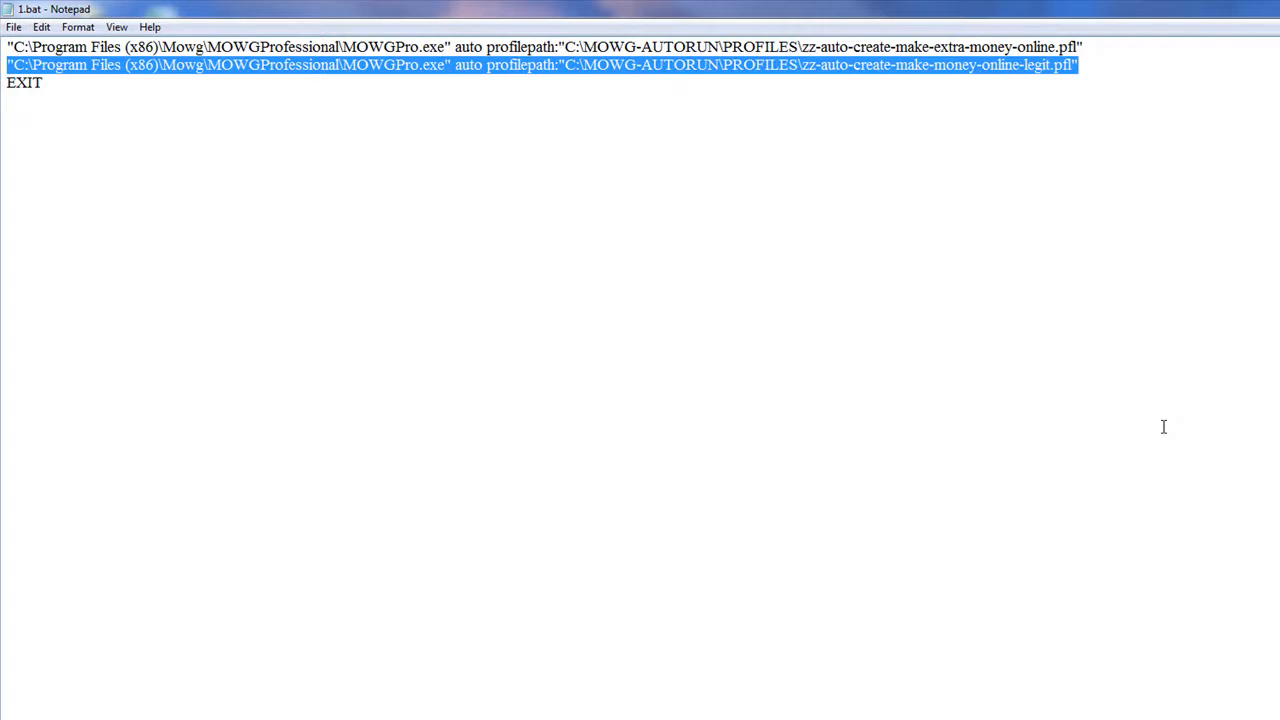
{"action": "left_click", "coordinate": [736, 274]}
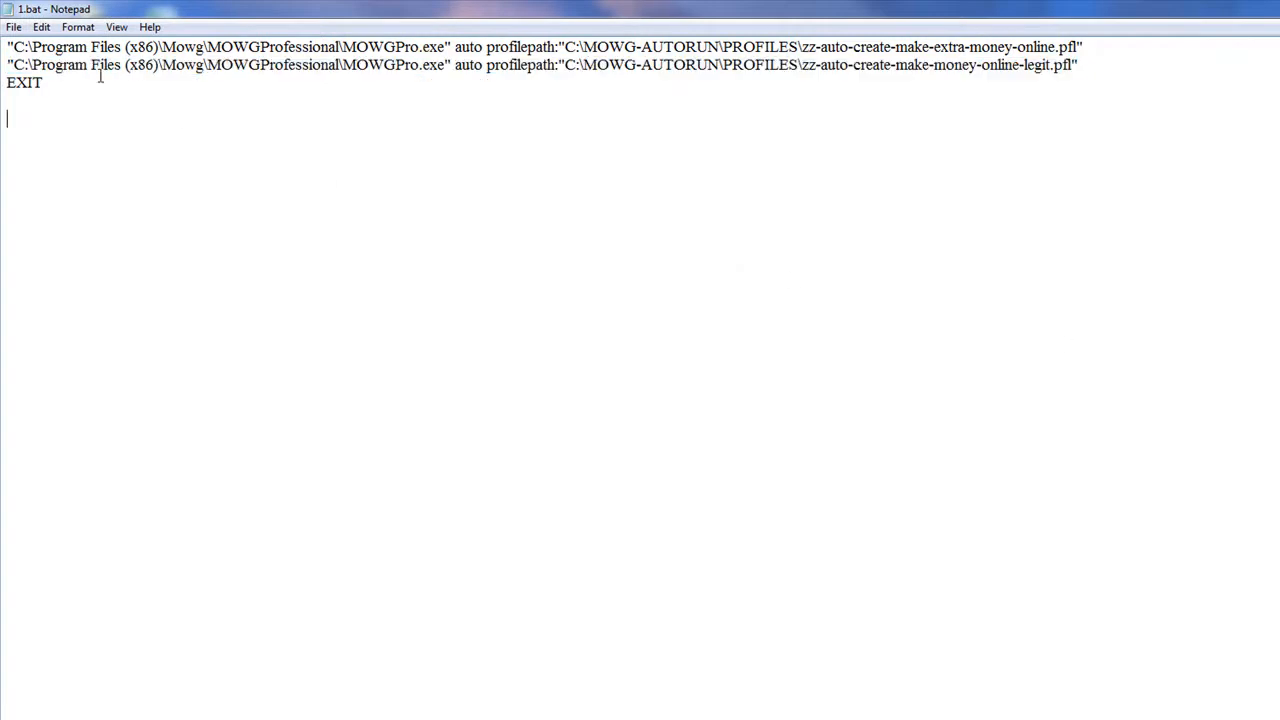
- Examine the quoted MOWGPro.exe program path at the start of the first command line in 1.bat
{"action": "left_click_drag", "start_coordinate": [8, 47], "coordinate": [445, 40]}
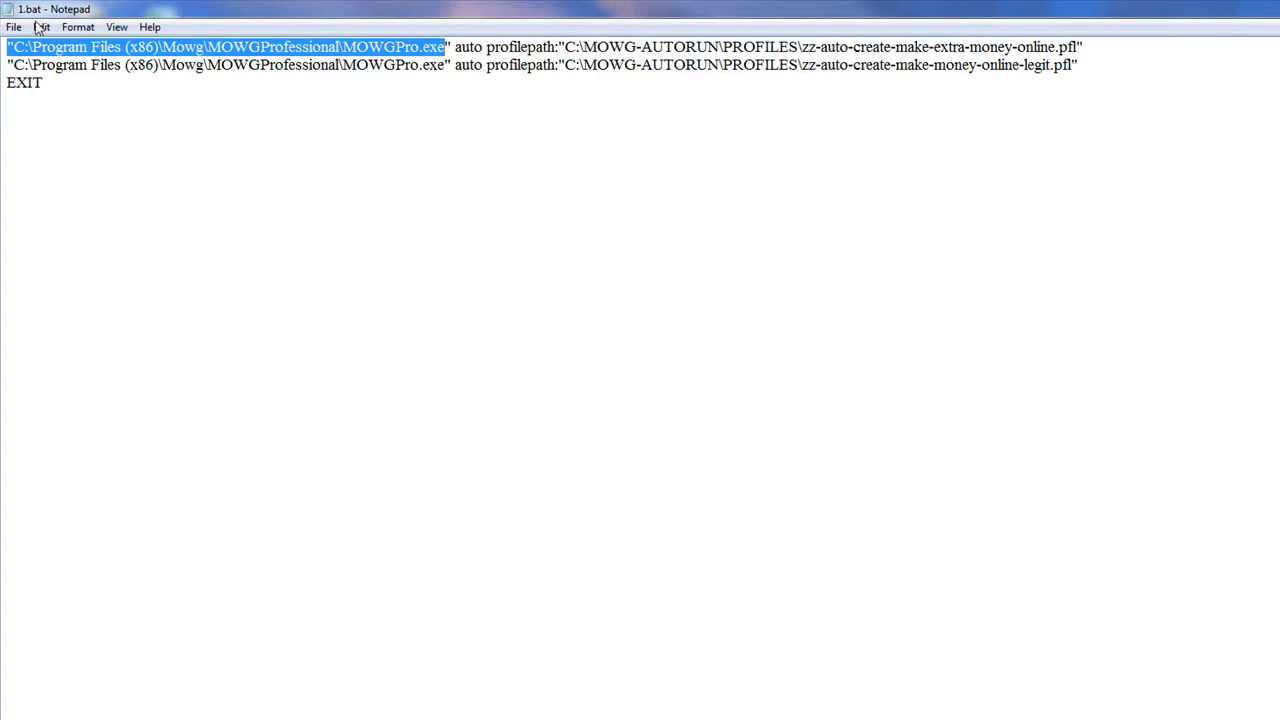
{"action": "left_click", "coordinate": [17, 51]}
{"action": "left_click", "coordinate": [123, 47]}
{"action": "left_click", "coordinate": [10, 47]}
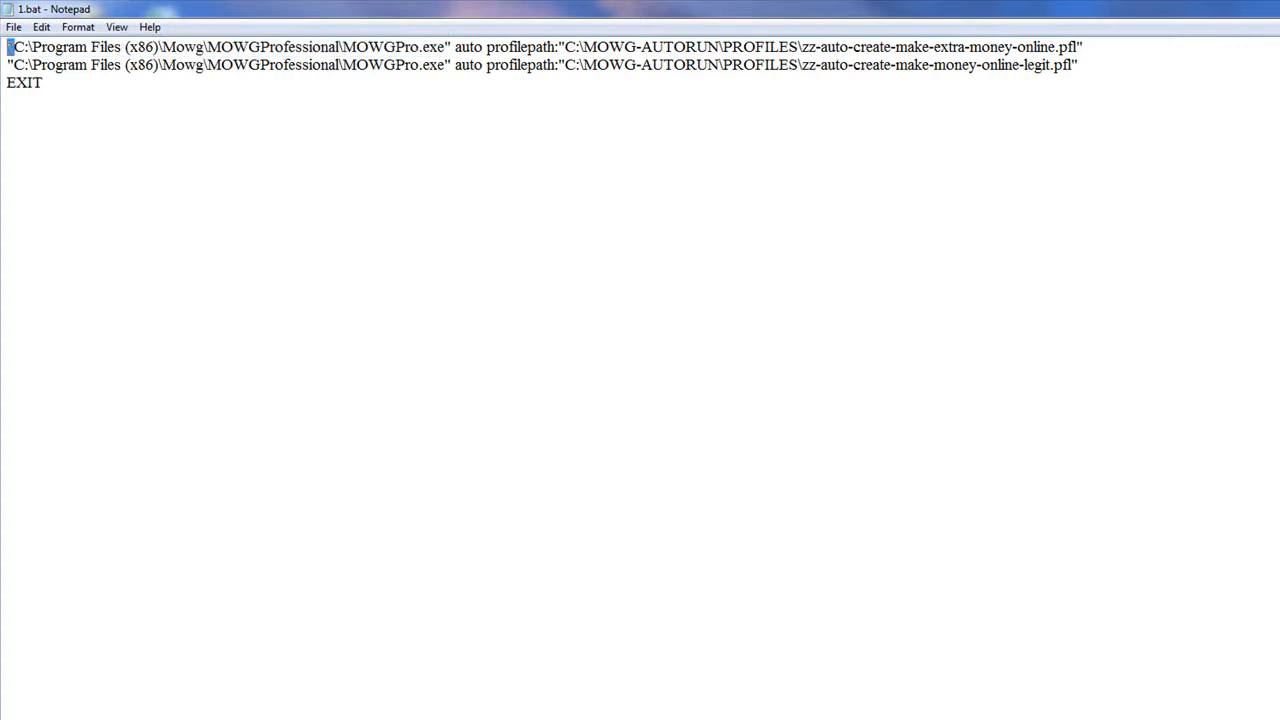
{"action": "left_click", "coordinate": [448, 47]}
{"action": "left_click_drag", "start_coordinate": [447, 47], "coordinate": [13, 47]}
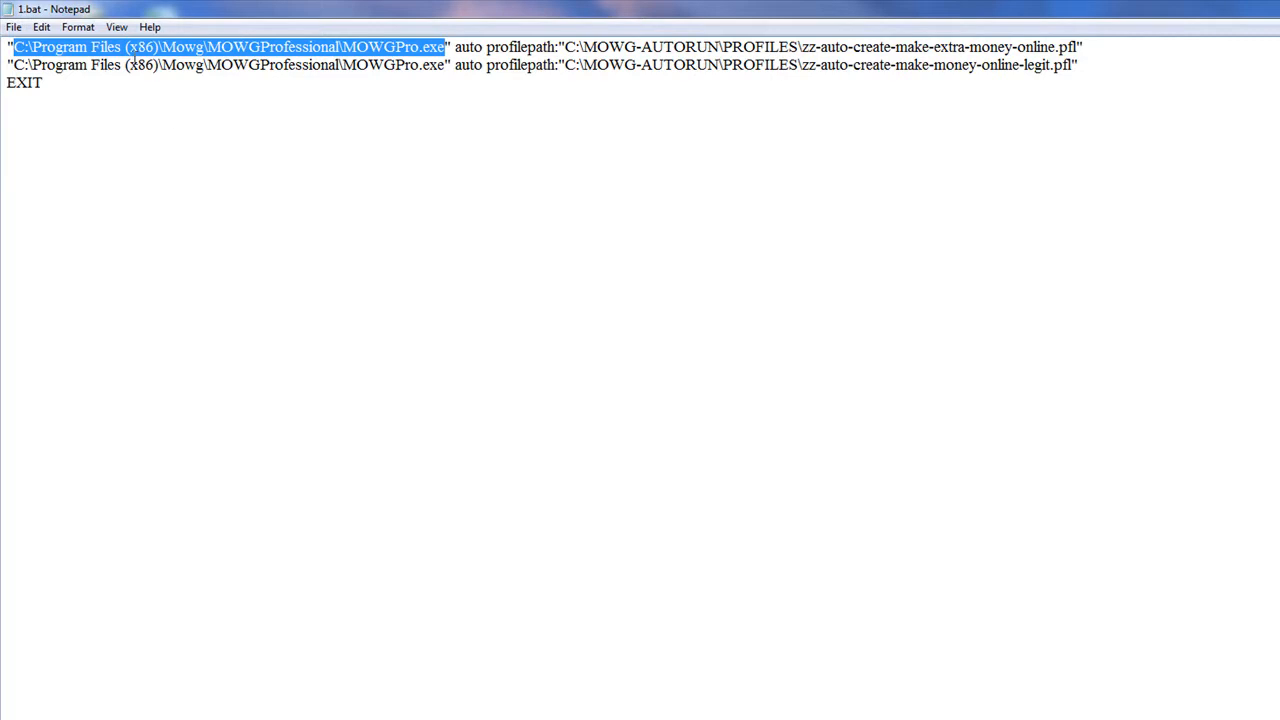
{"action": "left_click", "coordinate": [154, 127]}
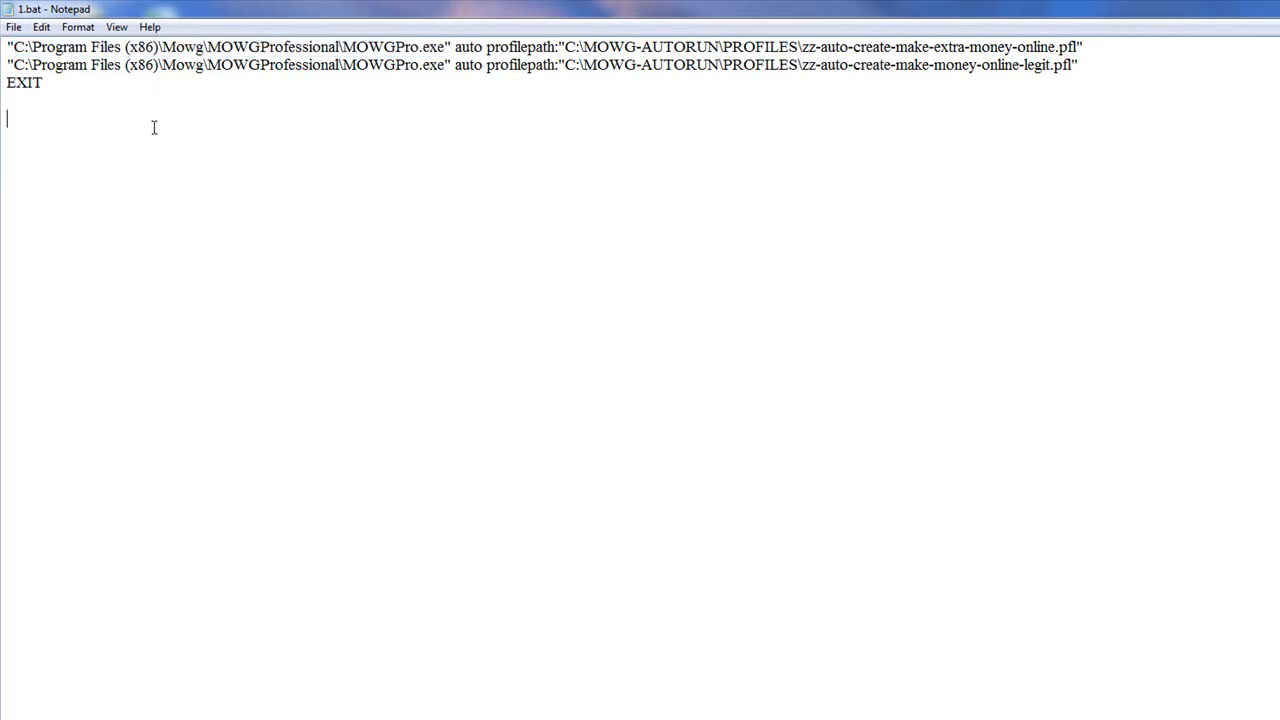
- Examine the auto argument and the C:\MOWG-AUTORUN\PROFILES profile path in the first command line of 1.bat
{"action": "double_click", "coordinate": [470, 47]}
{"action": "left_click_drag", "start_coordinate": [487, 47], "coordinate": [1078, 47]}
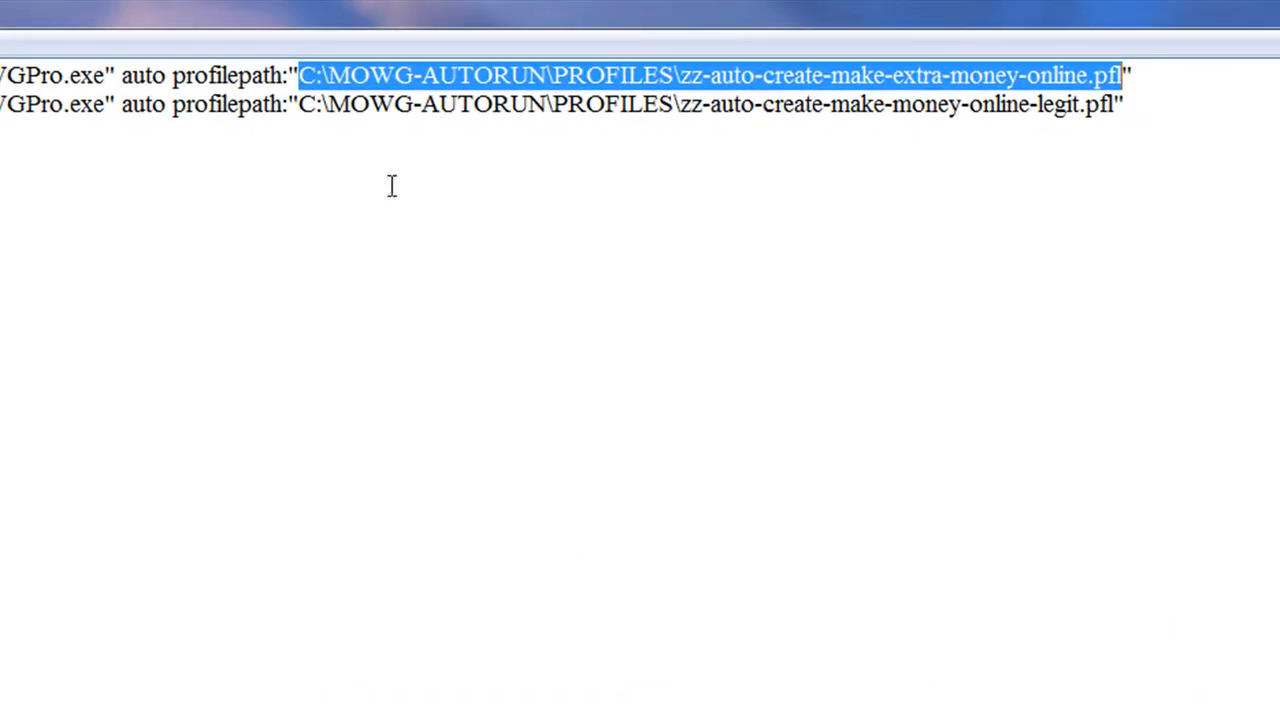
{"action": "left_click", "coordinate": [444, 80]}
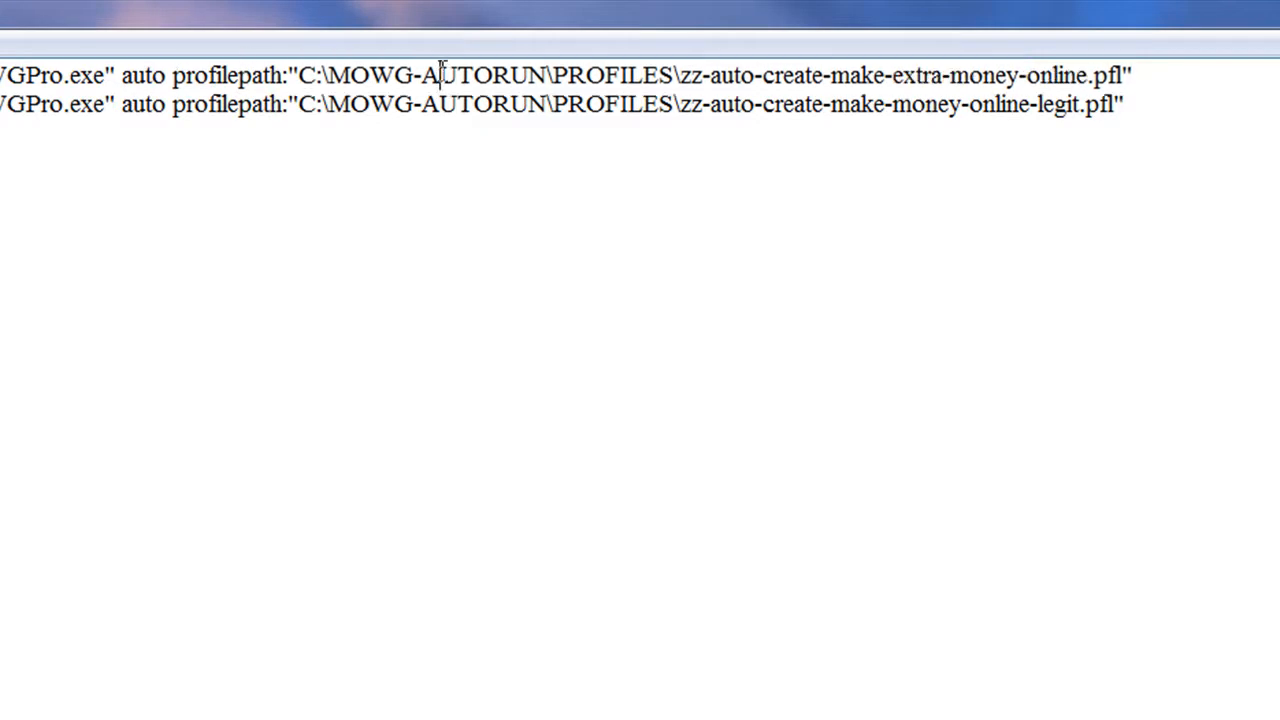
{"action": "left_click_drag", "start_coordinate": [300, 76], "coordinate": [548, 77]}
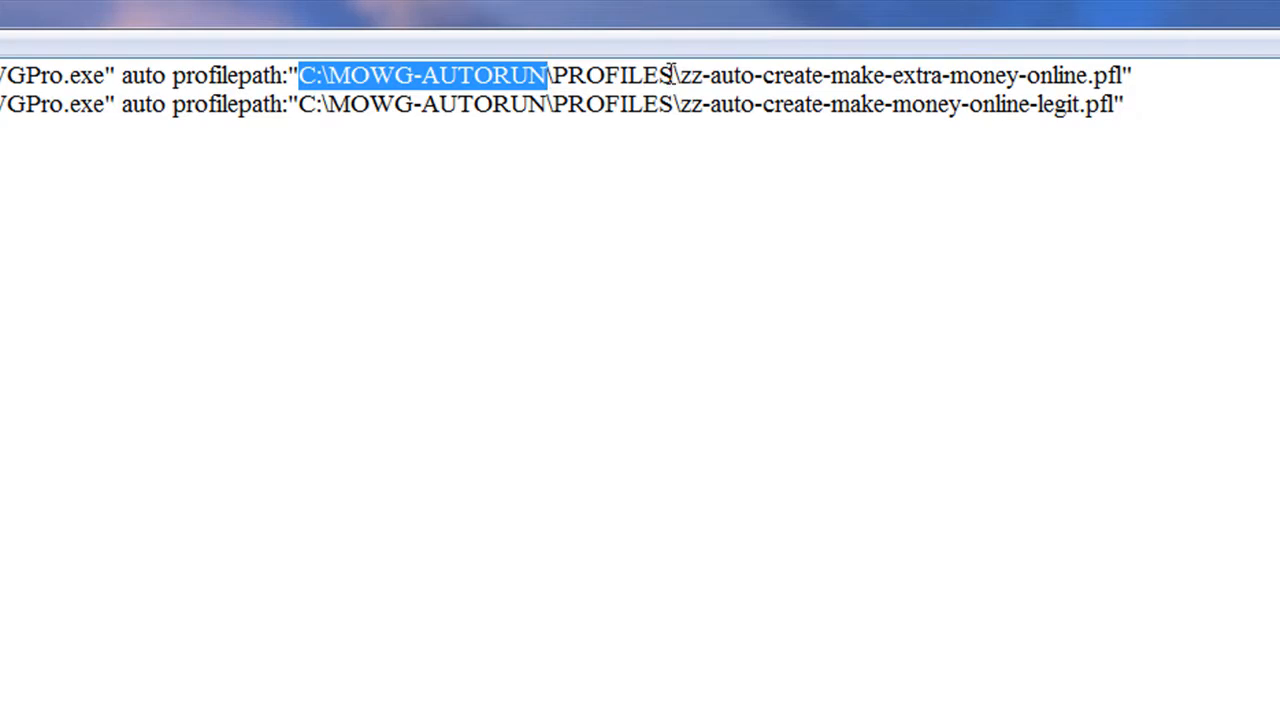
{"action": "left_click_drag", "start_coordinate": [676, 75], "coordinate": [308, 75]}
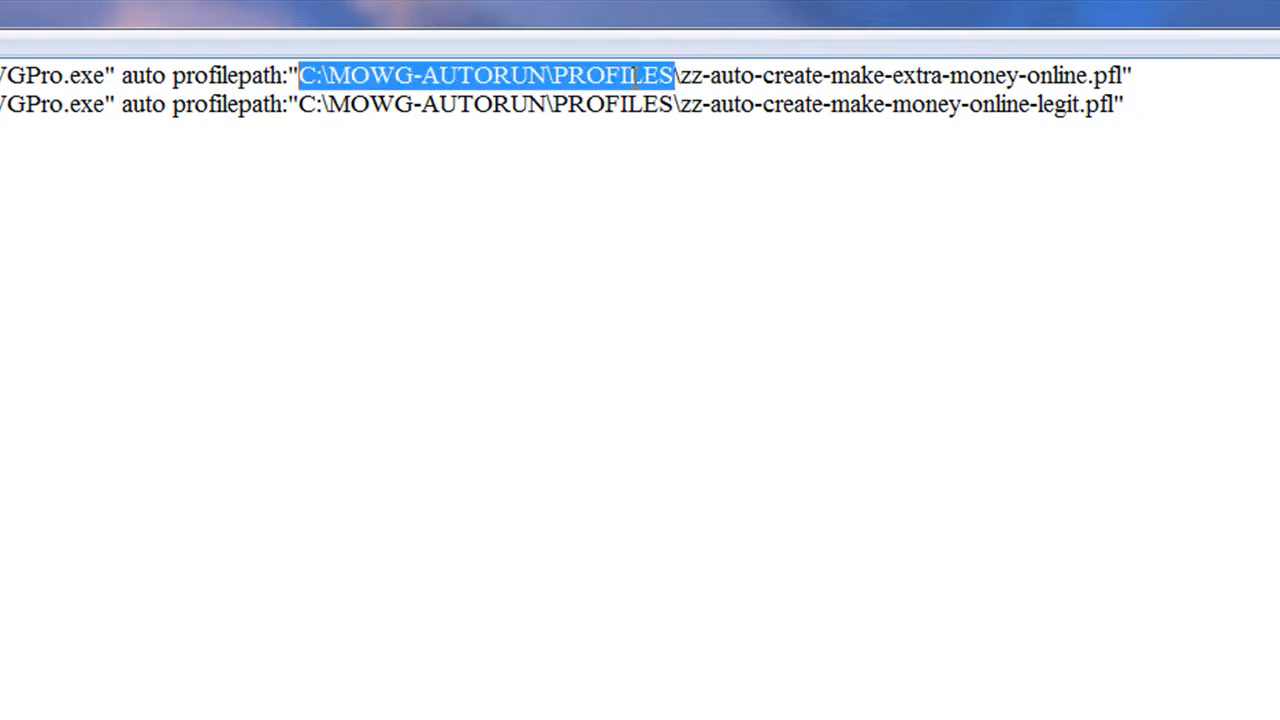
{"action": "left_click", "coordinate": [990, 315]}
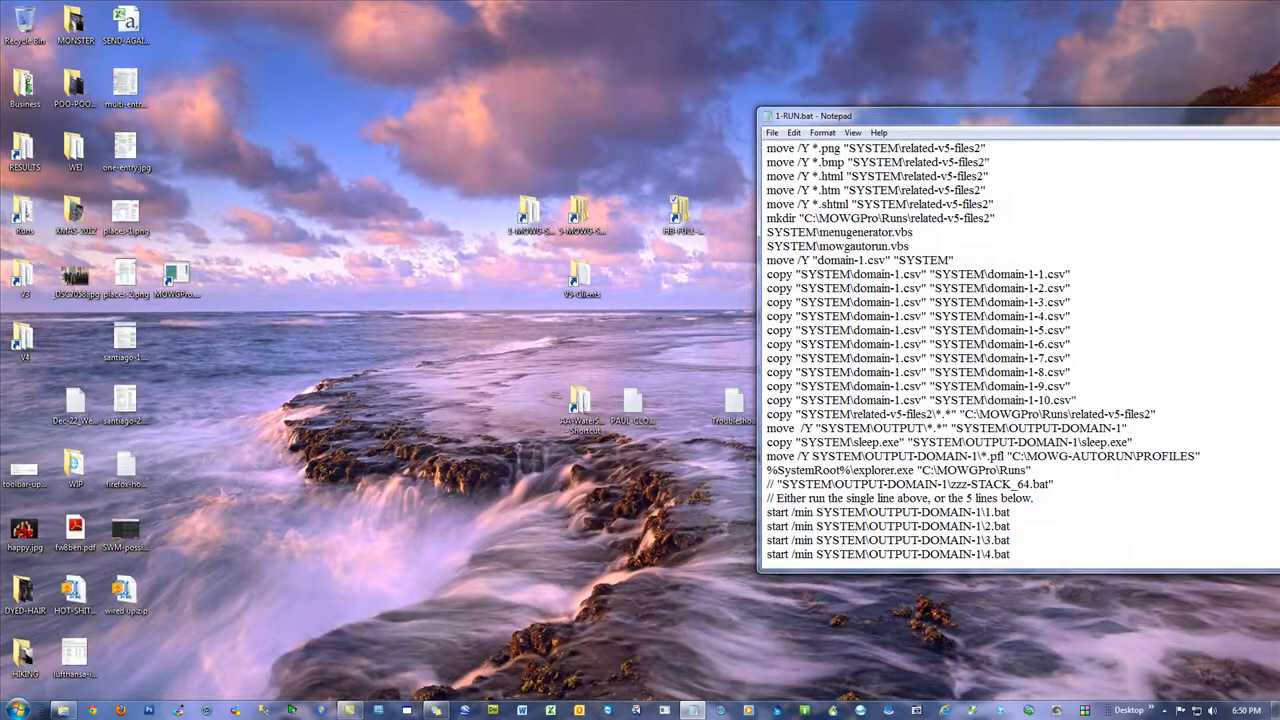
- Close the batch file, open the PROFILES folder inside MOWG-AUTORUN, and display its full path
{"action": "key", "text": "alt+F4"}
{"action": "double_click", "coordinate": [786, 218]}
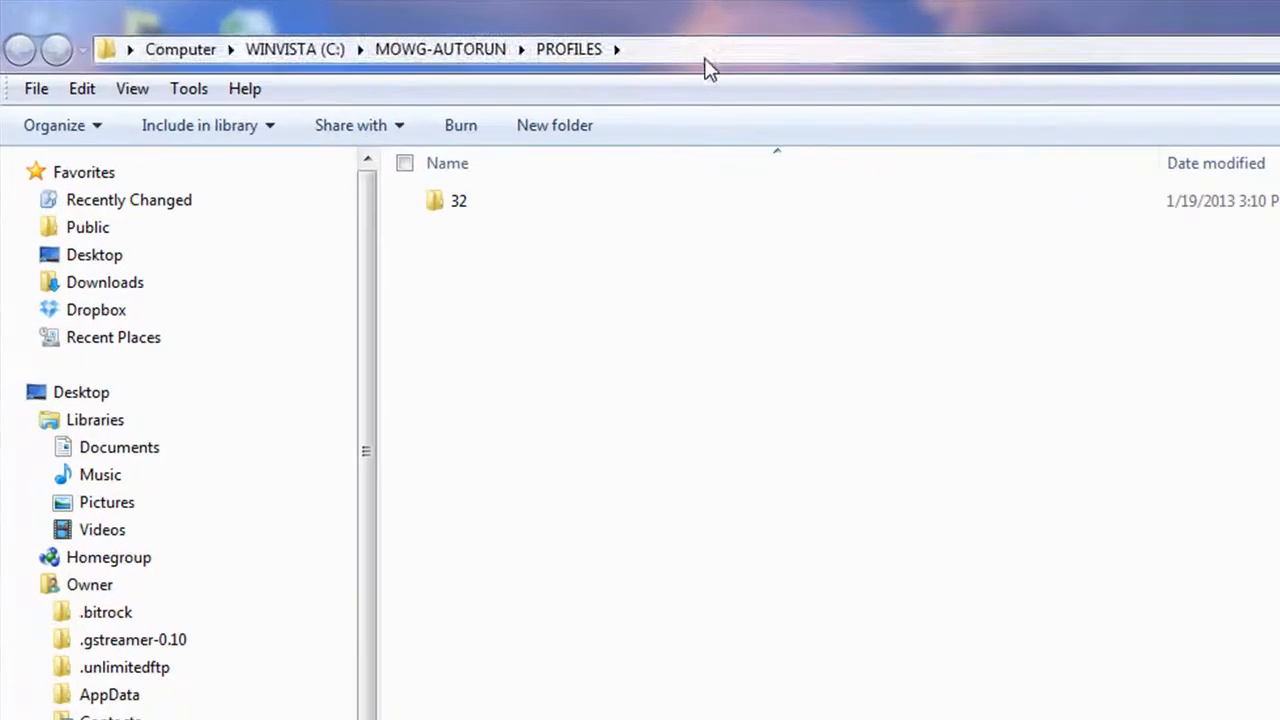
{"action": "left_click", "coordinate": [705, 60]}
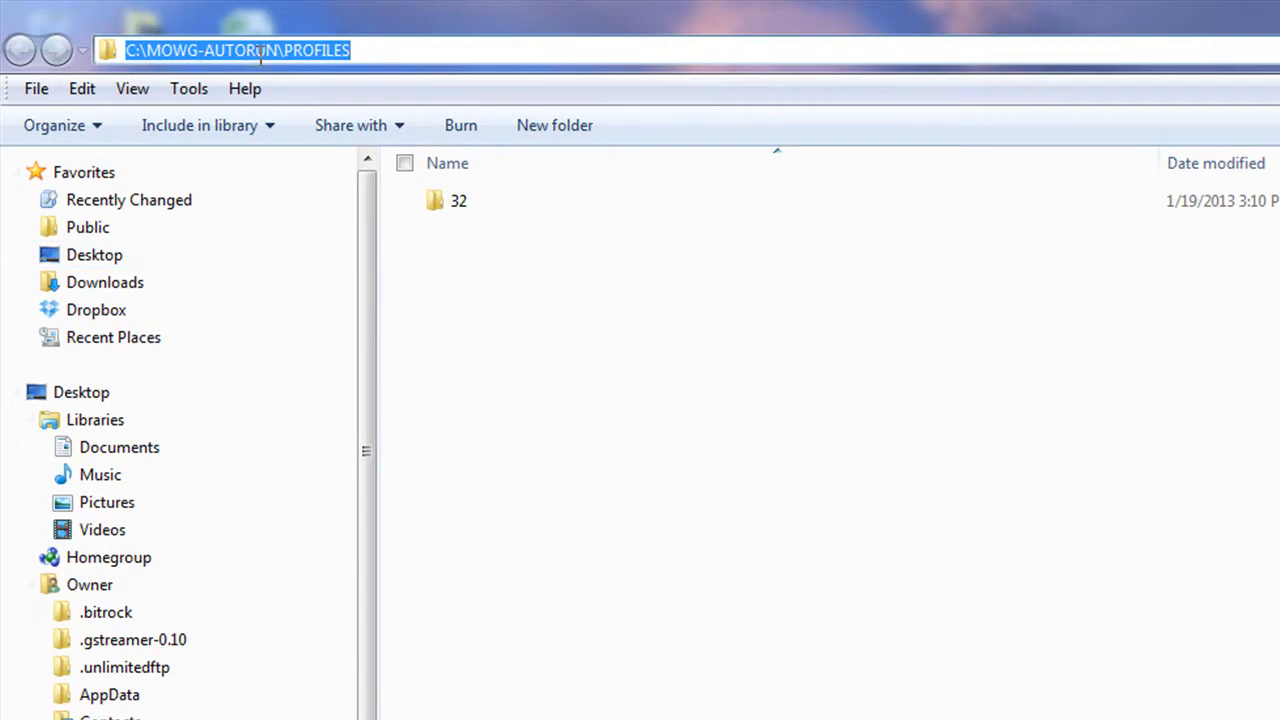
{"action": "left_click", "coordinate": [364, 49]}
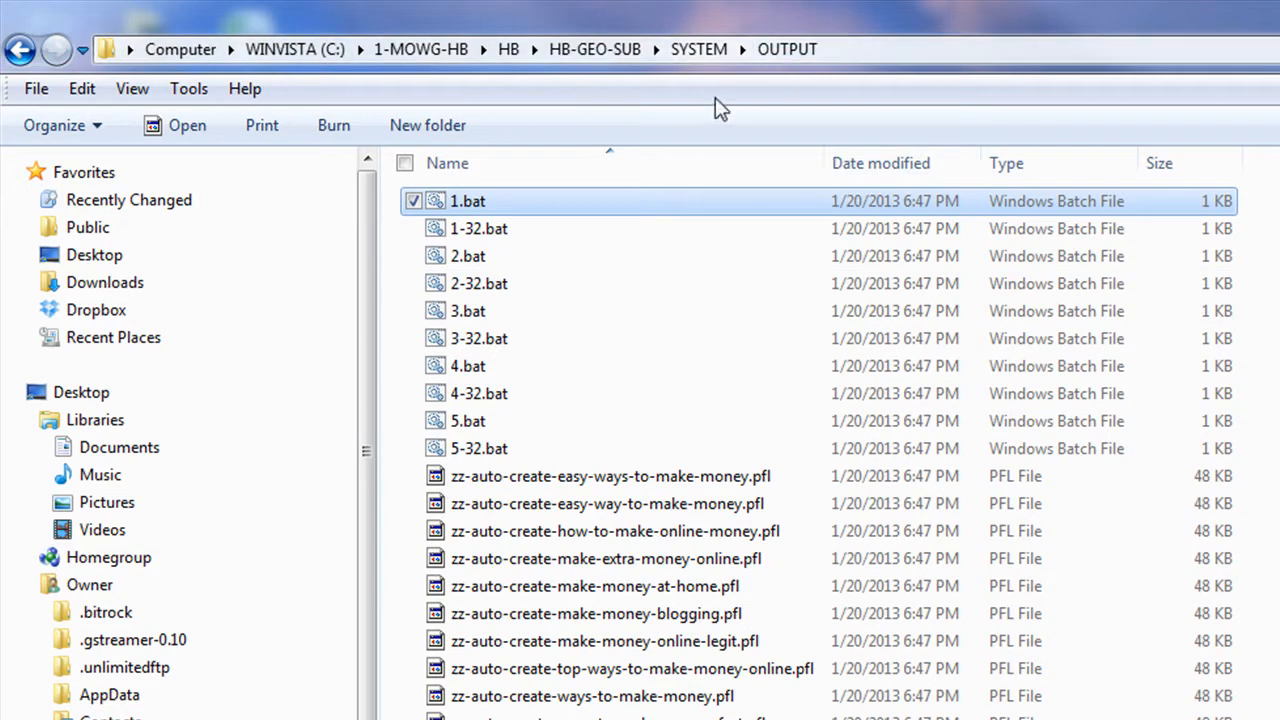
- Inspect the OUTPUT-DOMAIN-1 folder and the 32 subfolder of PROFILES, and return to the SYSTEM folder of HB-GEO-SUB
{"action": "left_click", "coordinate": [704, 56]}
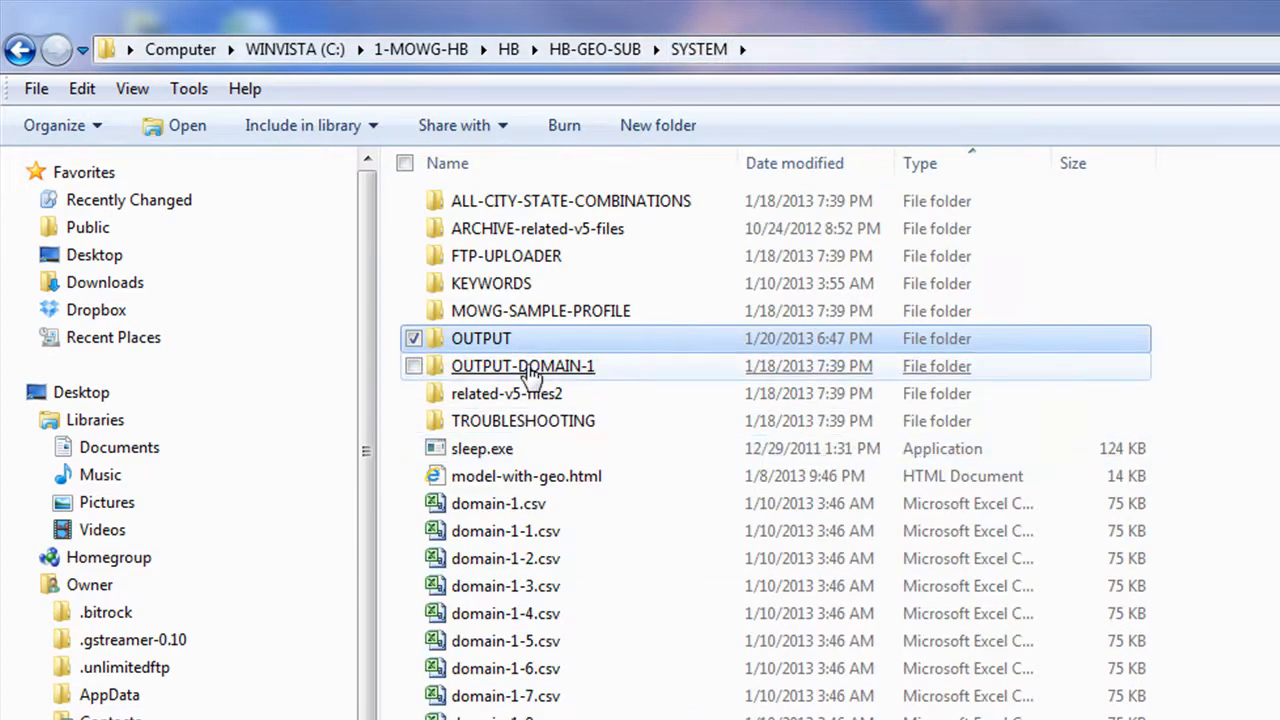
{"action": "double_click", "coordinate": [537, 365]}
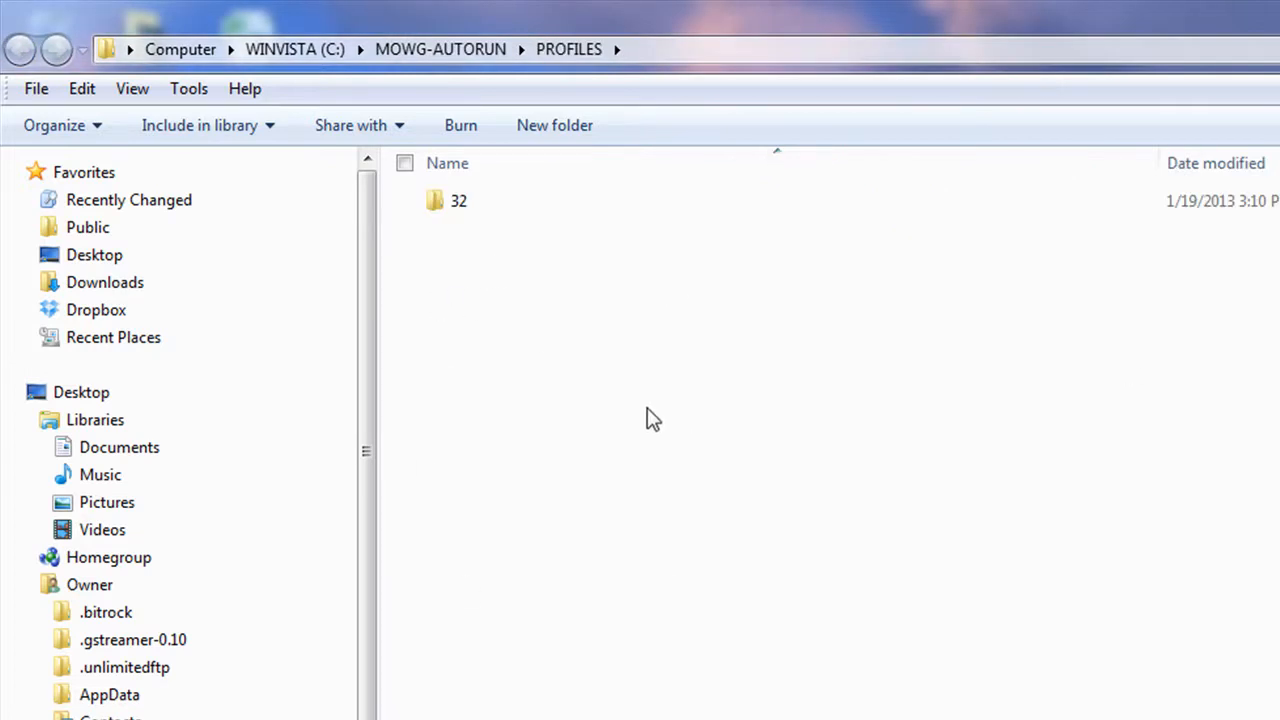
{"action": "left_click", "coordinate": [460, 203]}
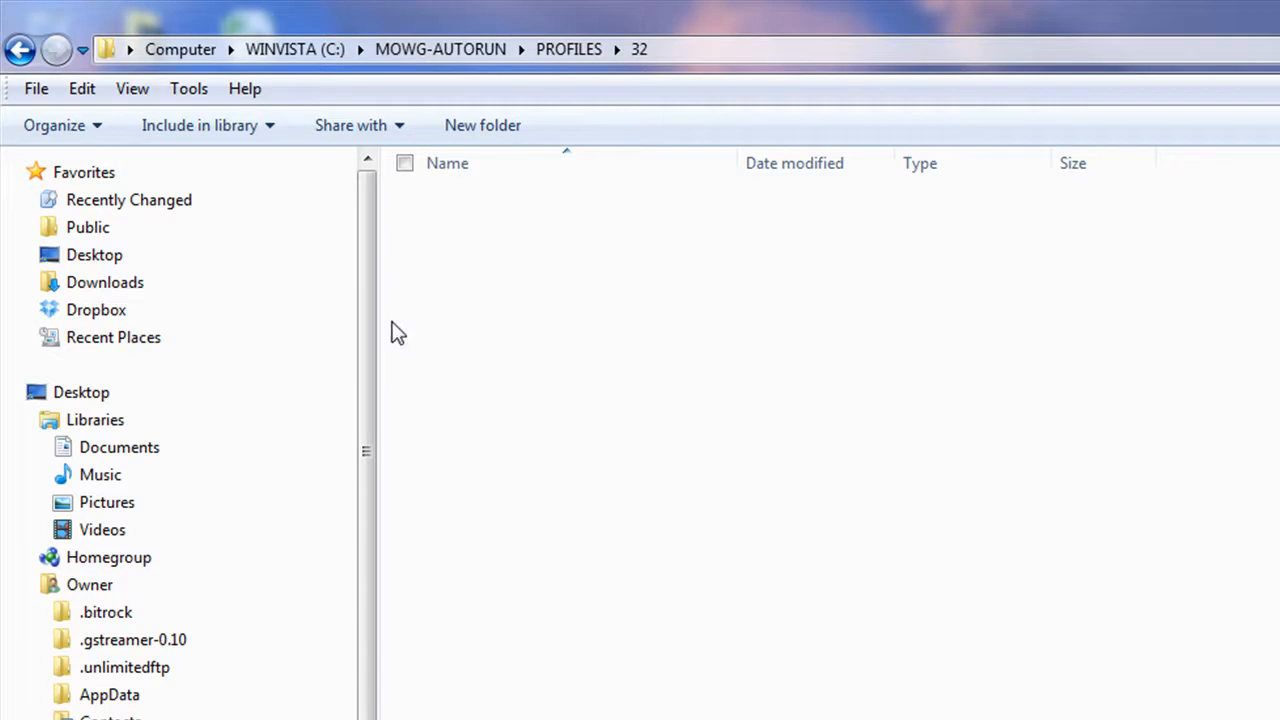
{"action": "left_click", "coordinate": [443, 49]}
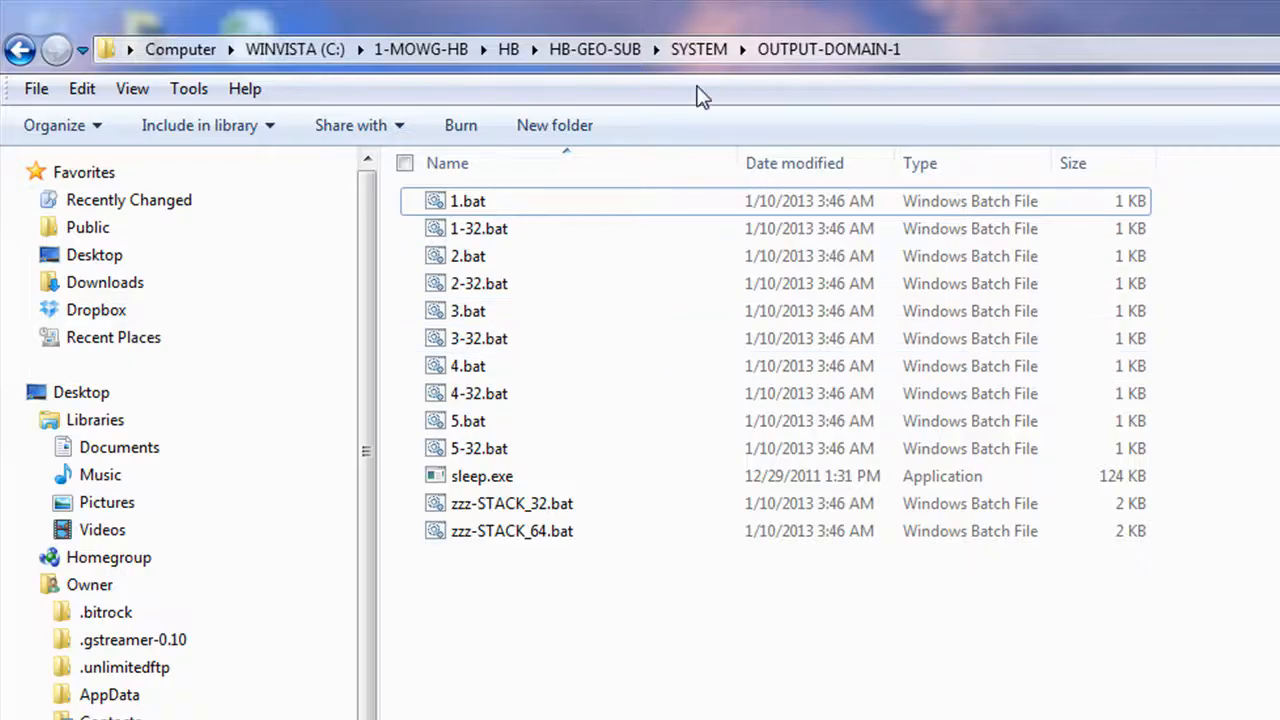
{"action": "left_click", "coordinate": [595, 49]}
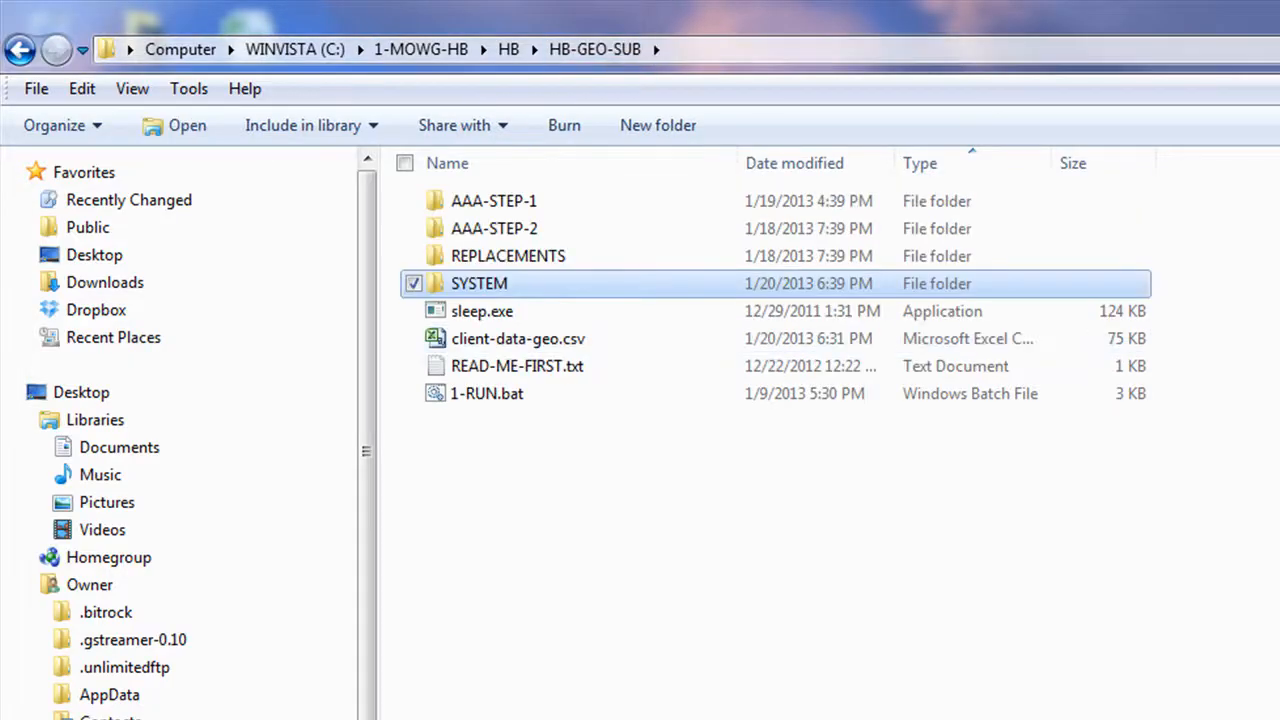
{"action": "double_click", "coordinate": [489, 287]}
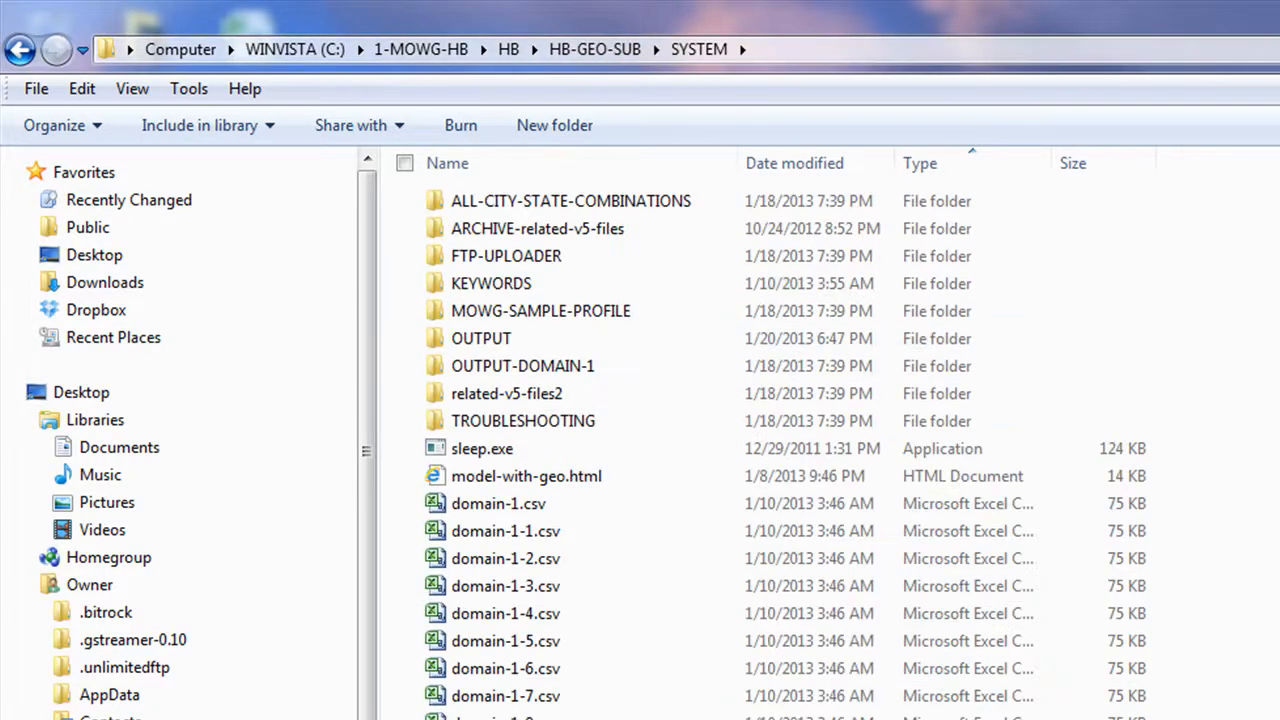
- Open 1-32.bat from the OUTPUT folder for editing, examine the C:\MOWG-AUTORUN\PROFILES\32 profile path in its first command, and close the file
{"action": "double_click", "coordinate": [466, 340]}
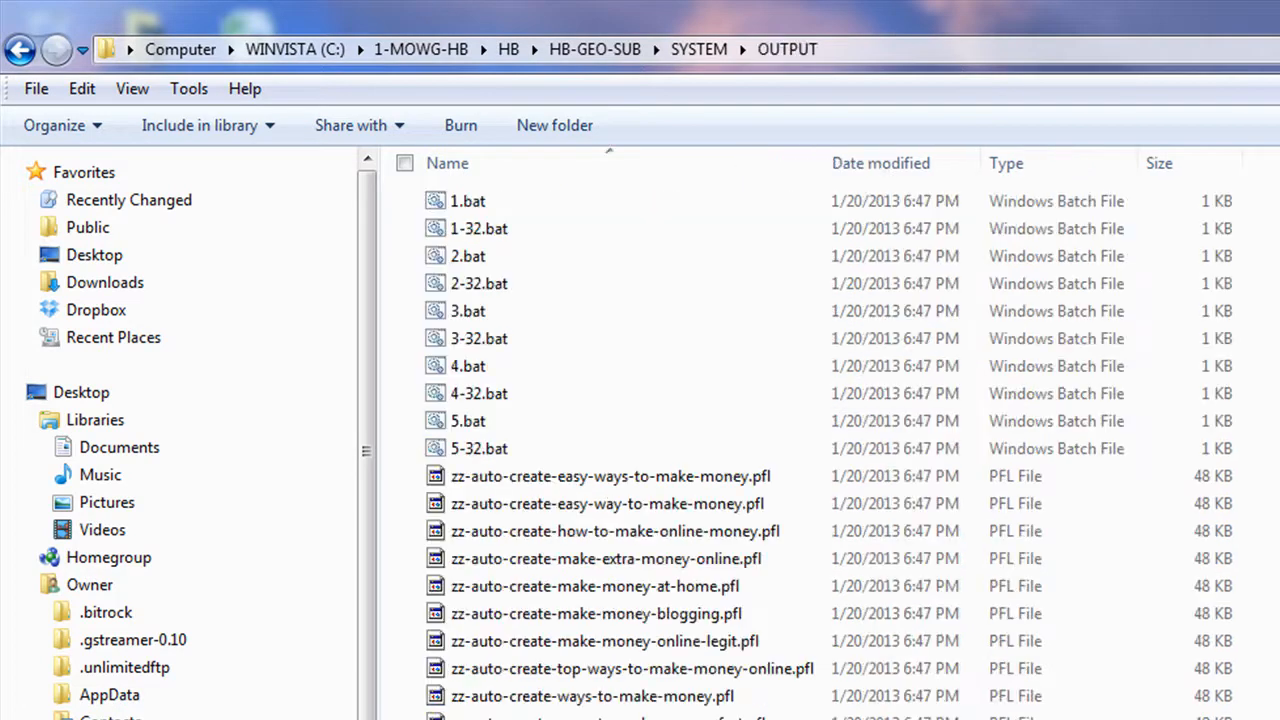
{"action": "right_click", "coordinate": [472, 238]}
{"action": "left_click", "coordinate": [515, 273]}
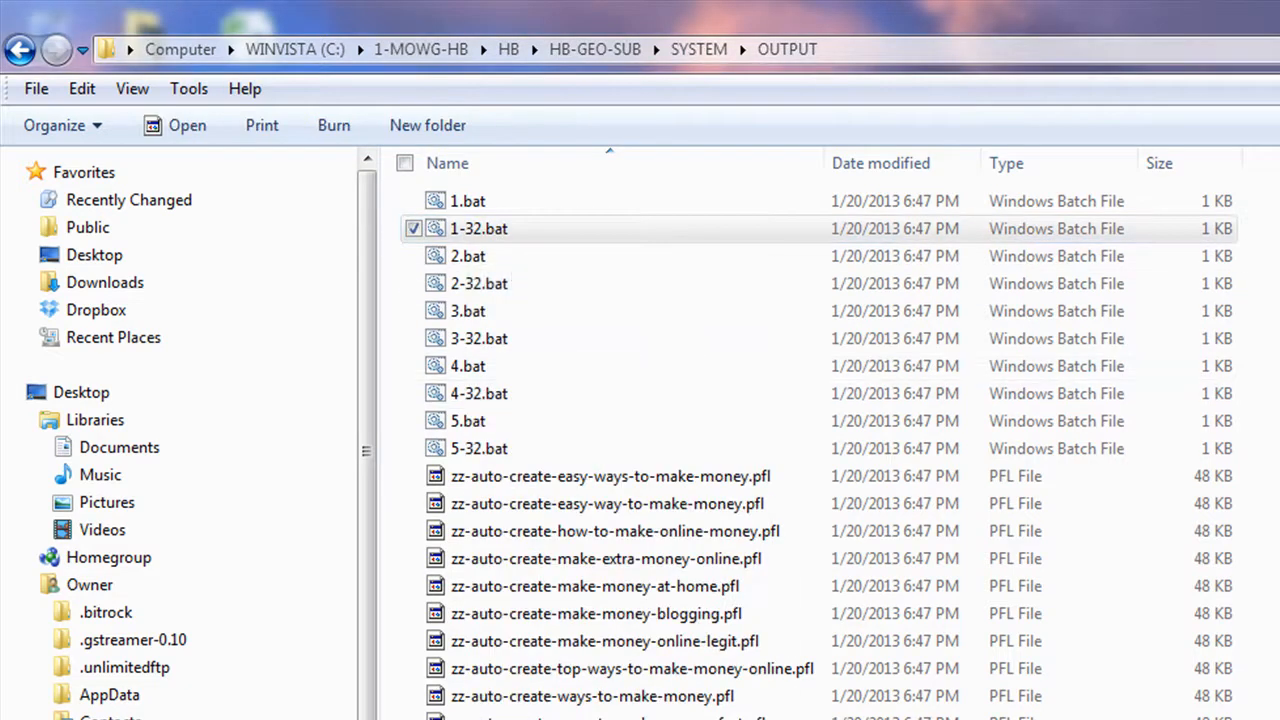
{"action": "key", "text": "super+Up"}
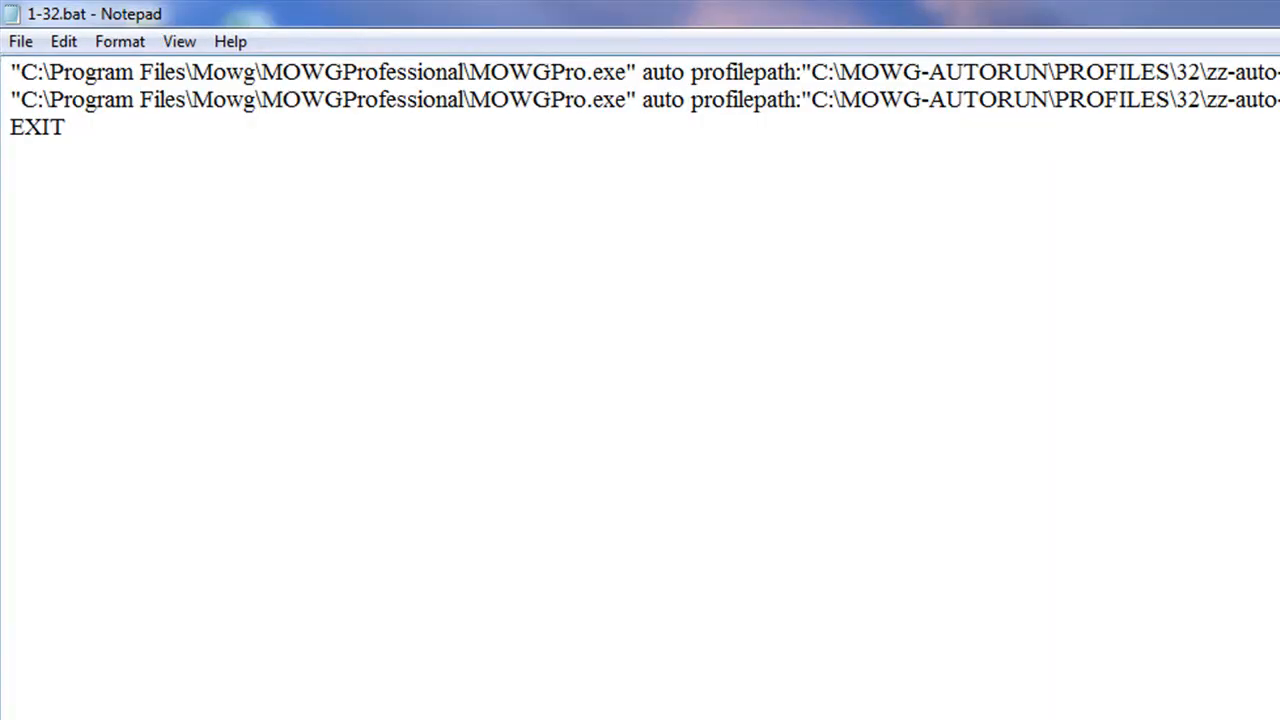
{"action": "left_click_drag", "start_coordinate": [811, 66], "coordinate": [1203, 72]}
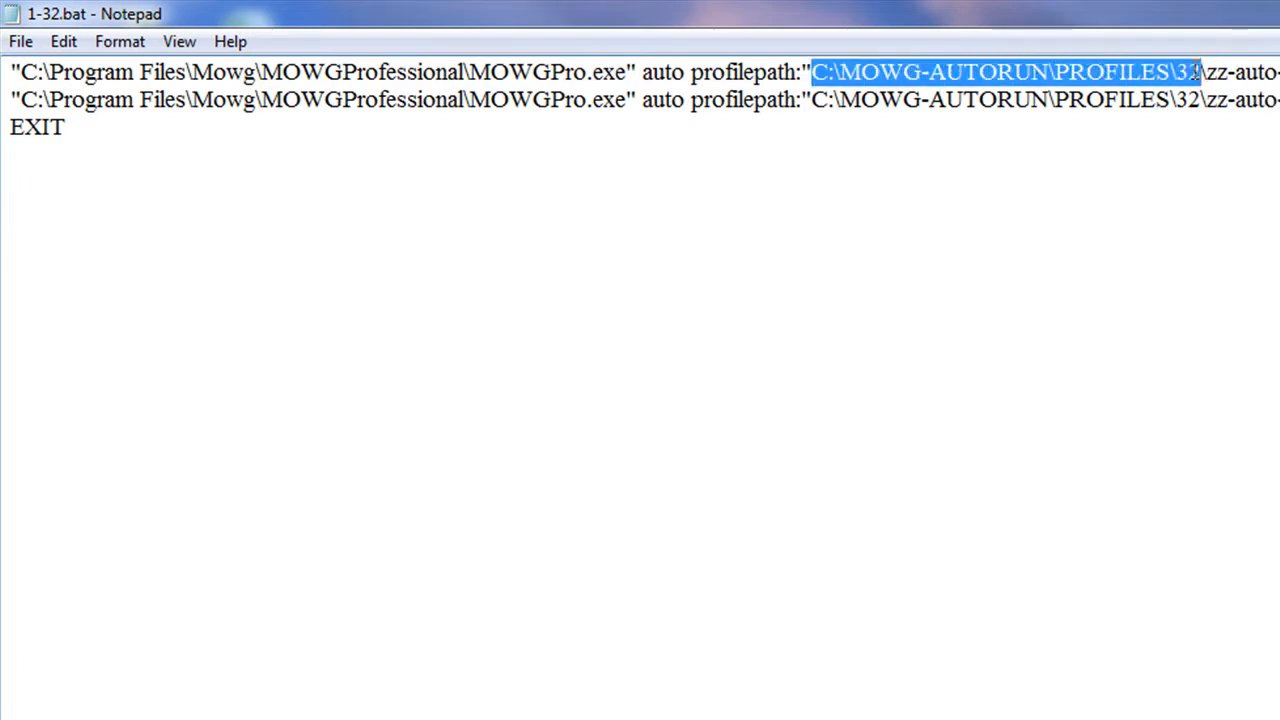
{"action": "left_click", "coordinate": [11, 182]}
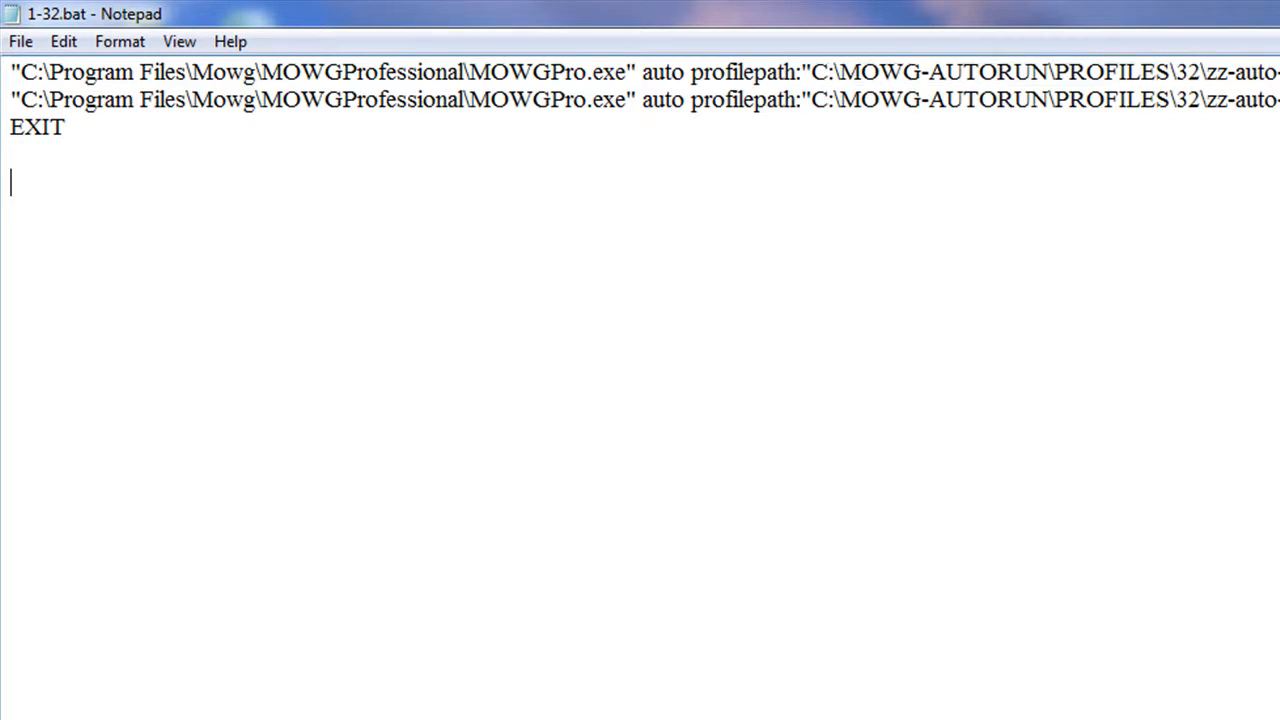
{"action": "key", "text": "alt+F4"}
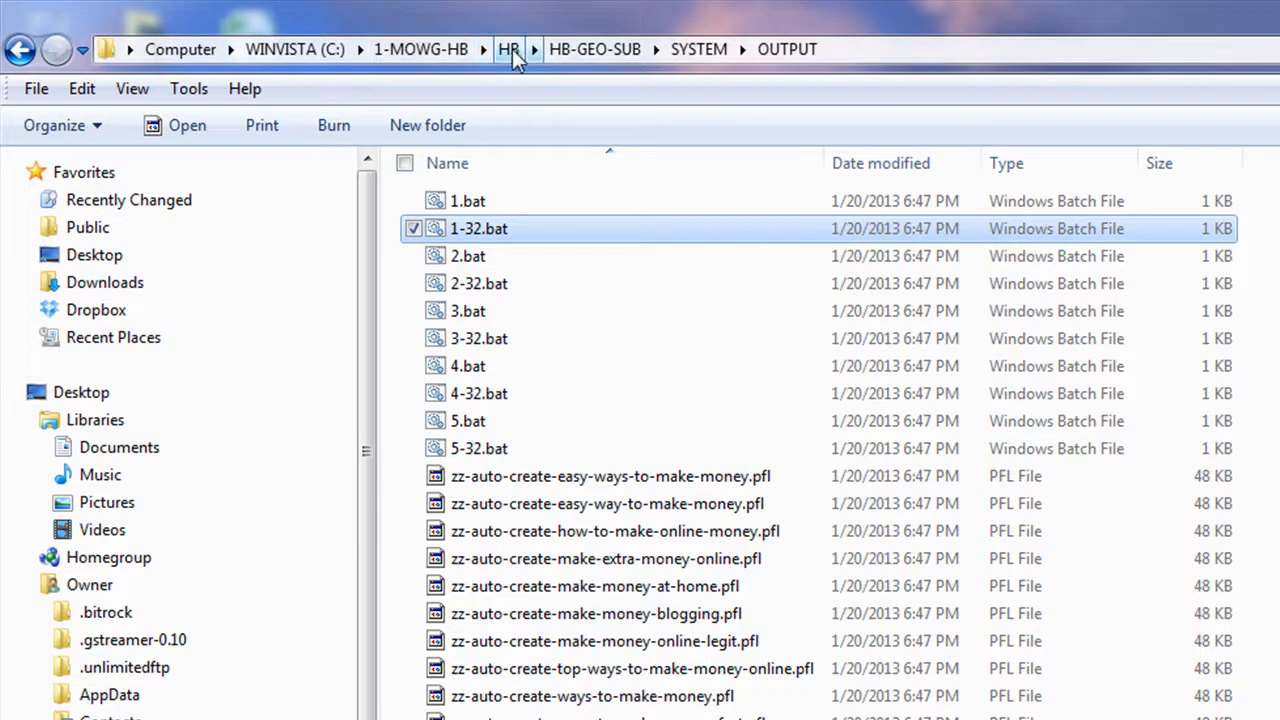
- Open 1-RUN.bat of HB-GEO-SUB for editing, examine the line that moves the .pfl files from OUTPUT-DOMAIN-1, and close the file
{"action": "left_click", "coordinate": [584, 42]}
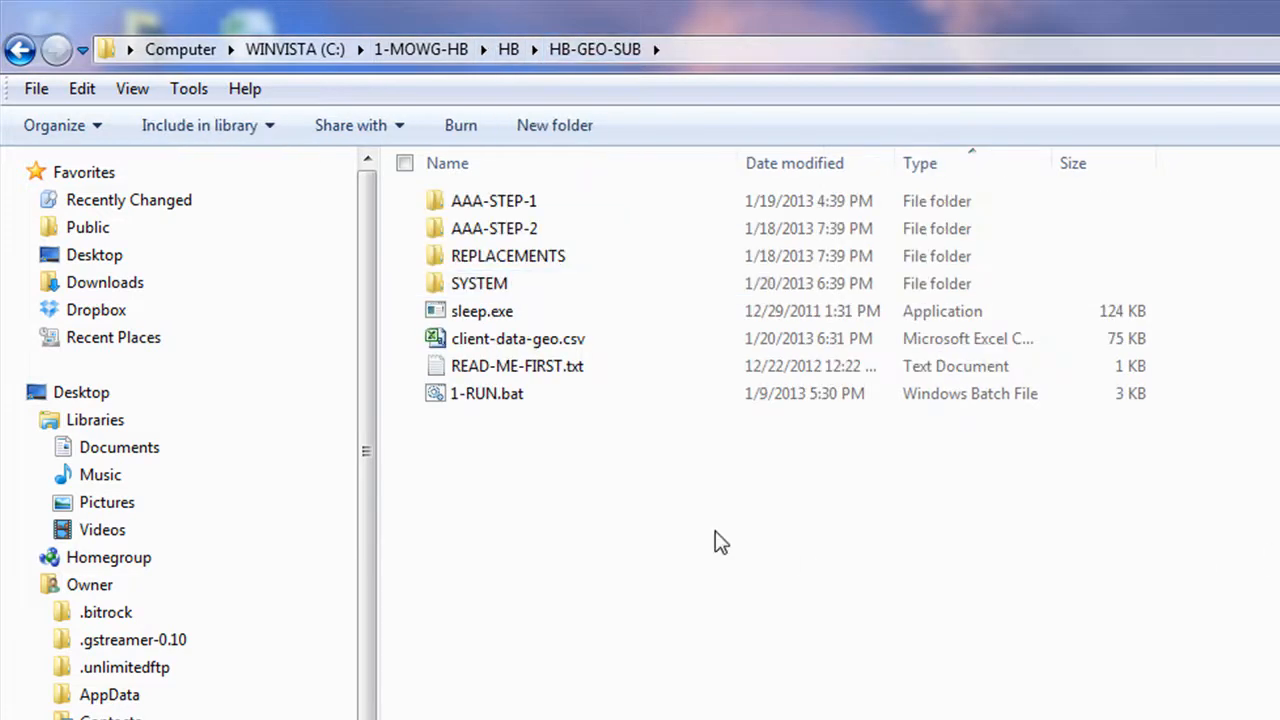
{"action": "left_click", "coordinate": [470, 398]}
{"action": "right_click", "coordinate": [472, 400]}
{"action": "left_click", "coordinate": [540, 434]}
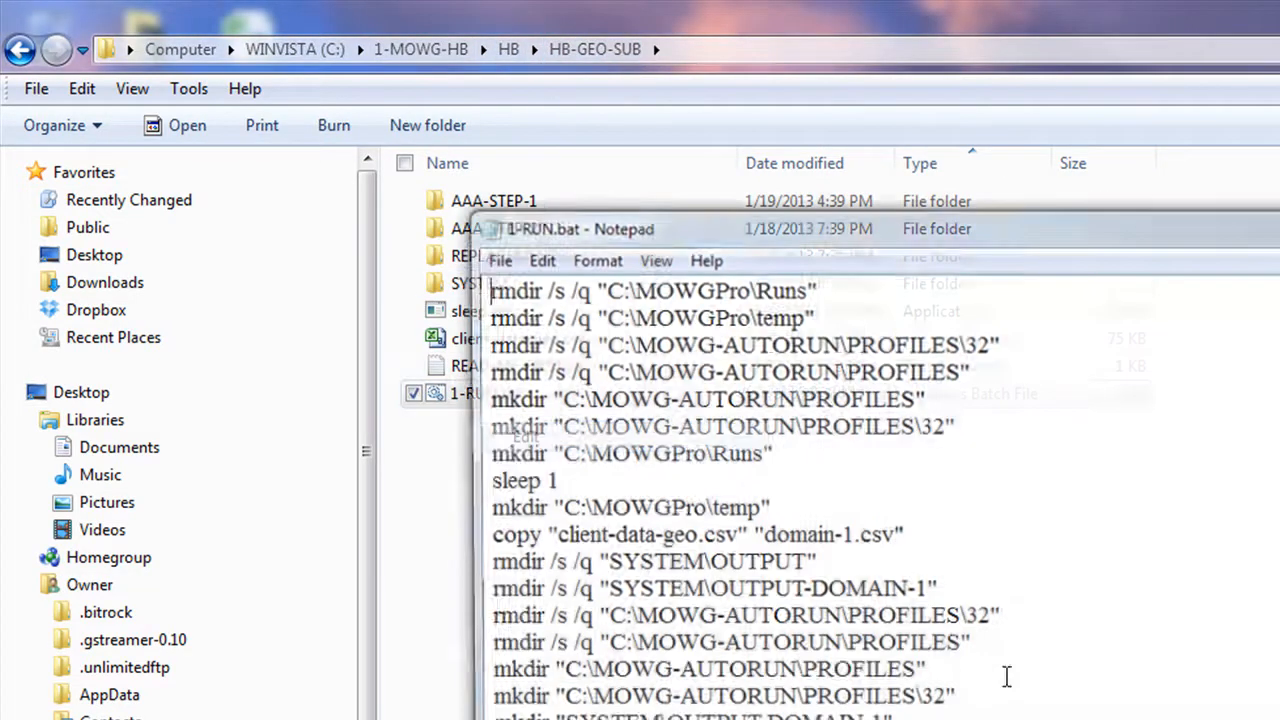
{"action": "scroll", "coordinate": [729, 496], "scroll_direction": "down", "scroll_amount": 15}
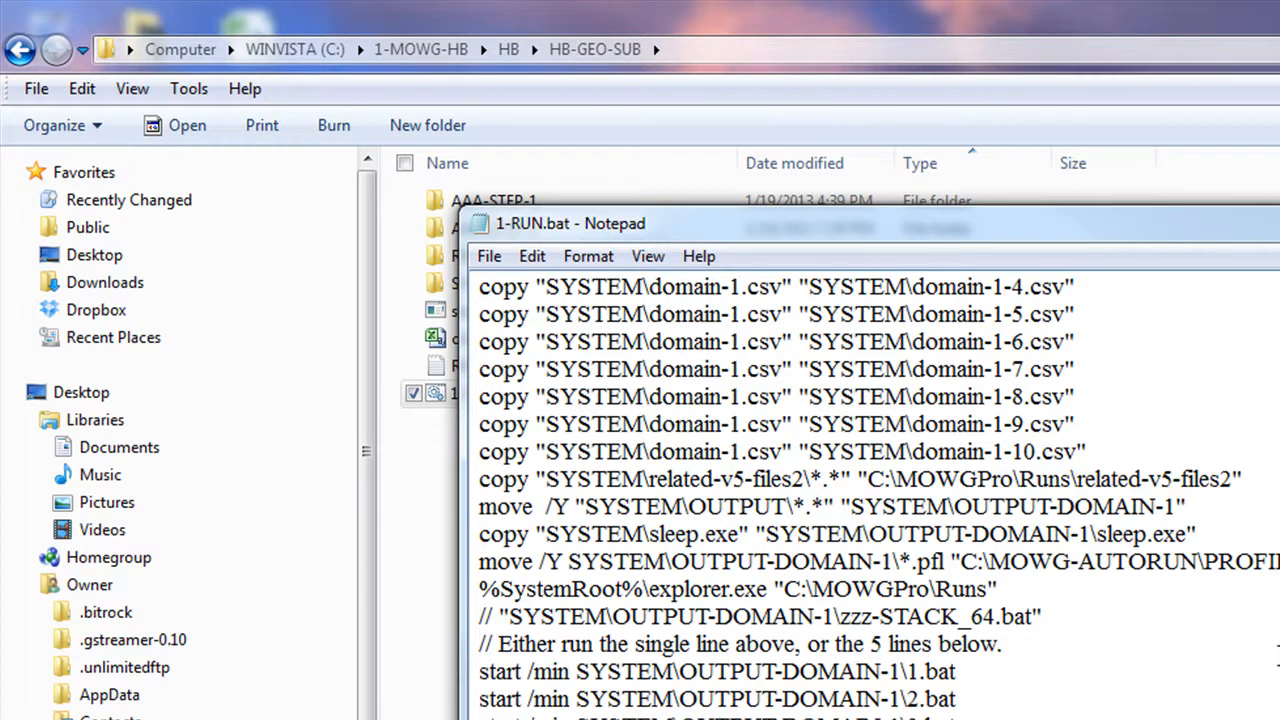
{"action": "left_click_drag", "start_coordinate": [479, 562], "coordinate": [1277, 562]}
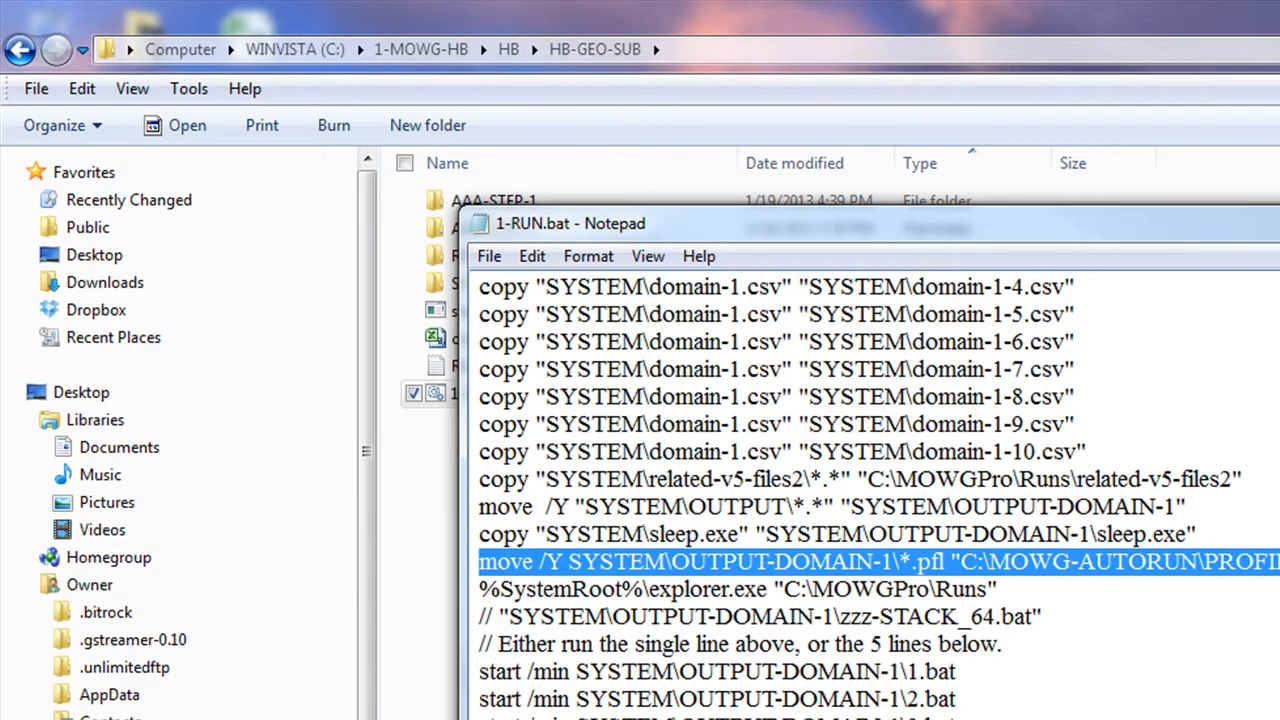
{"action": "key", "text": "alt+F4"}
{"action": "left_click", "coordinate": [517, 423]}
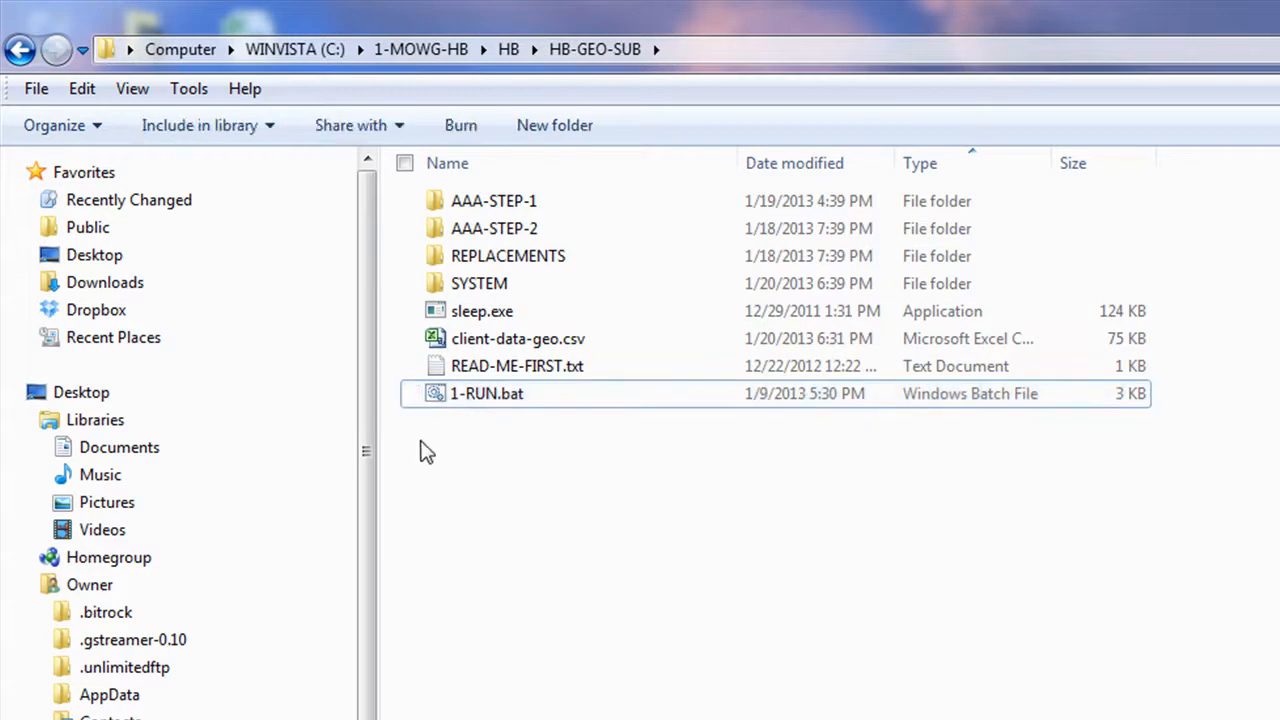
- Open 1-RUN.bat of HB-NO-GEO for editing, review its copy, move and start commands, and close the file
{"action": "left_click", "coordinate": [505, 57]}
{"action": "double_click", "coordinate": [520, 286]}
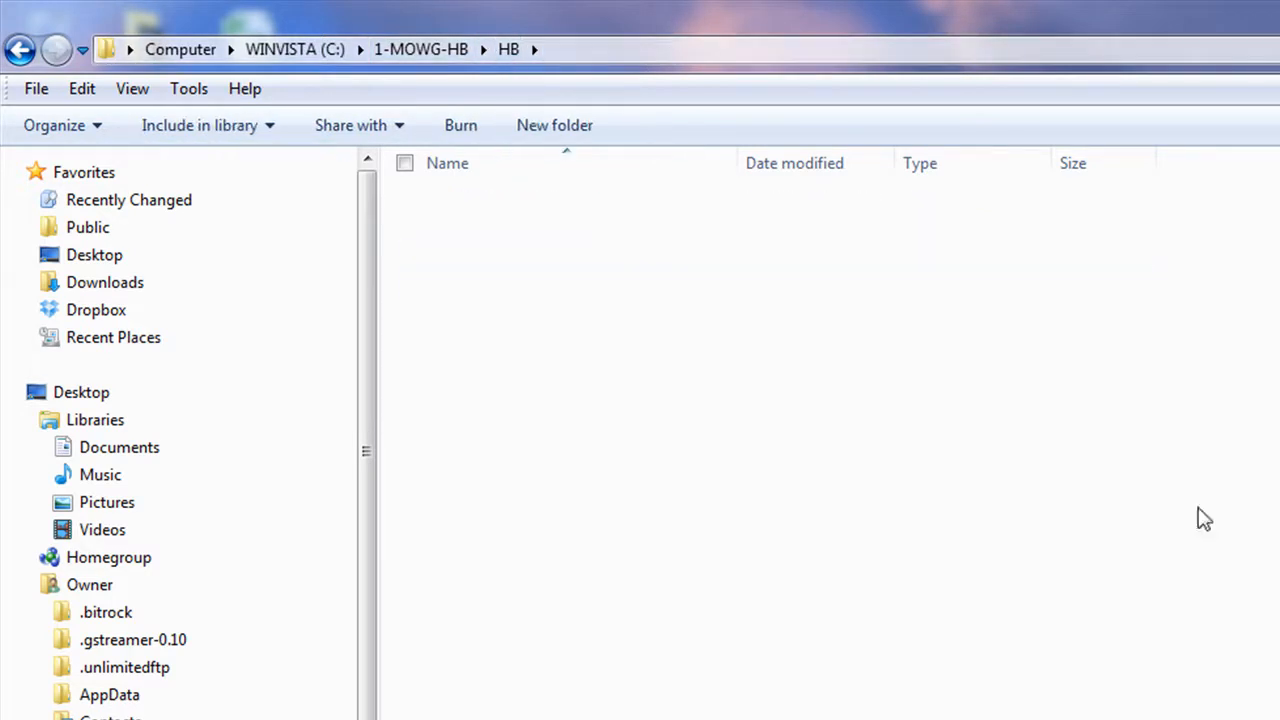
{"action": "right_click", "coordinate": [490, 316]}
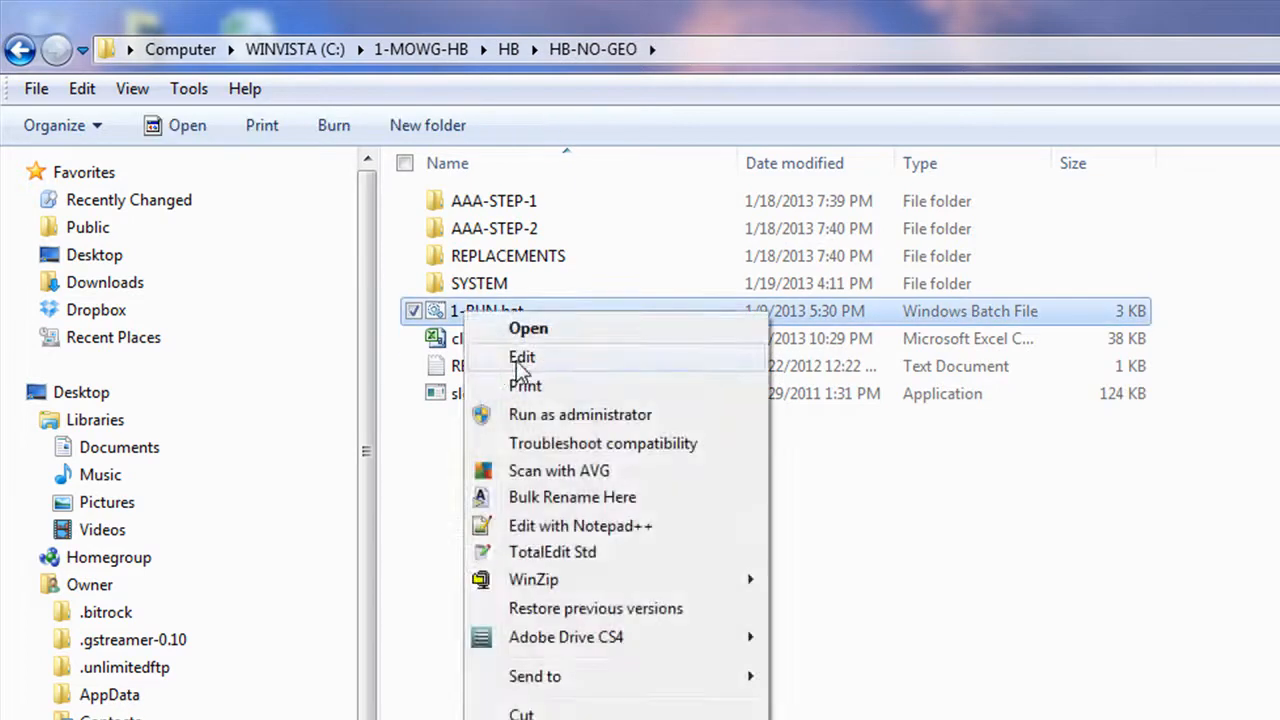
{"action": "left_click", "coordinate": [522, 355]}
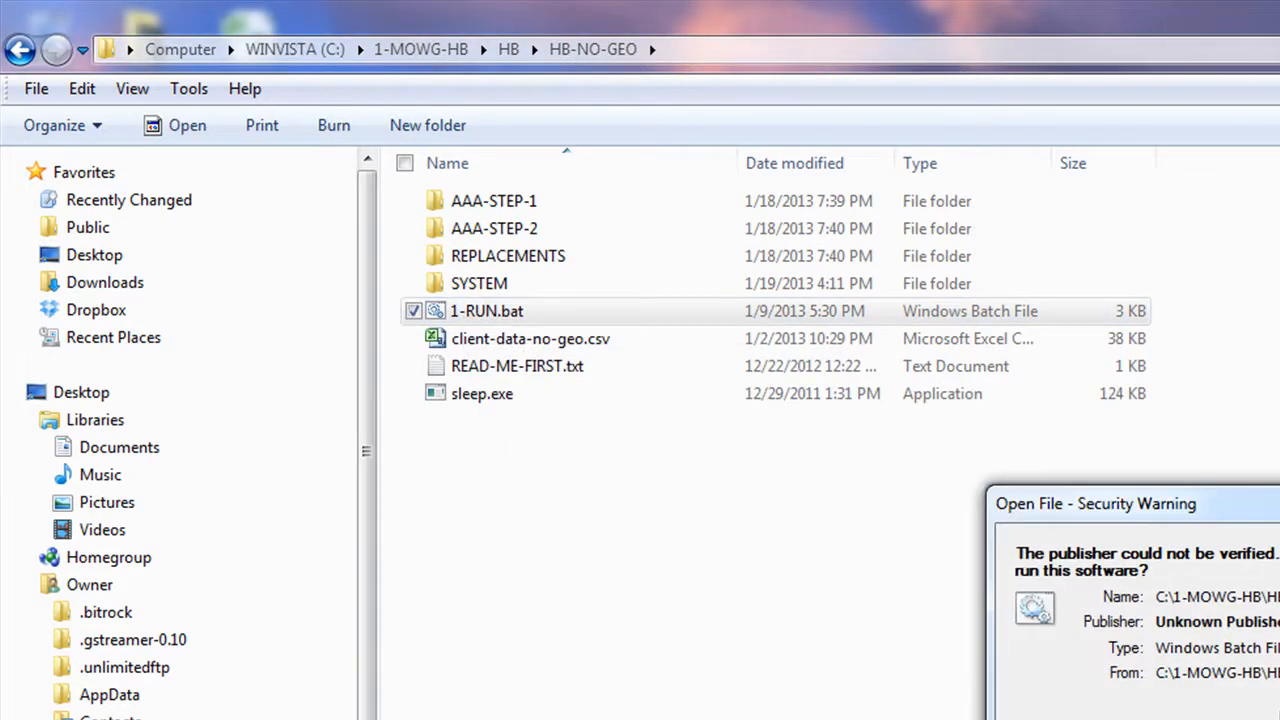
{"action": "key", "text": "Return"}
{"action": "scroll", "coordinate": [870, 495], "scroll_direction": "down", "scroll_amount": 8}
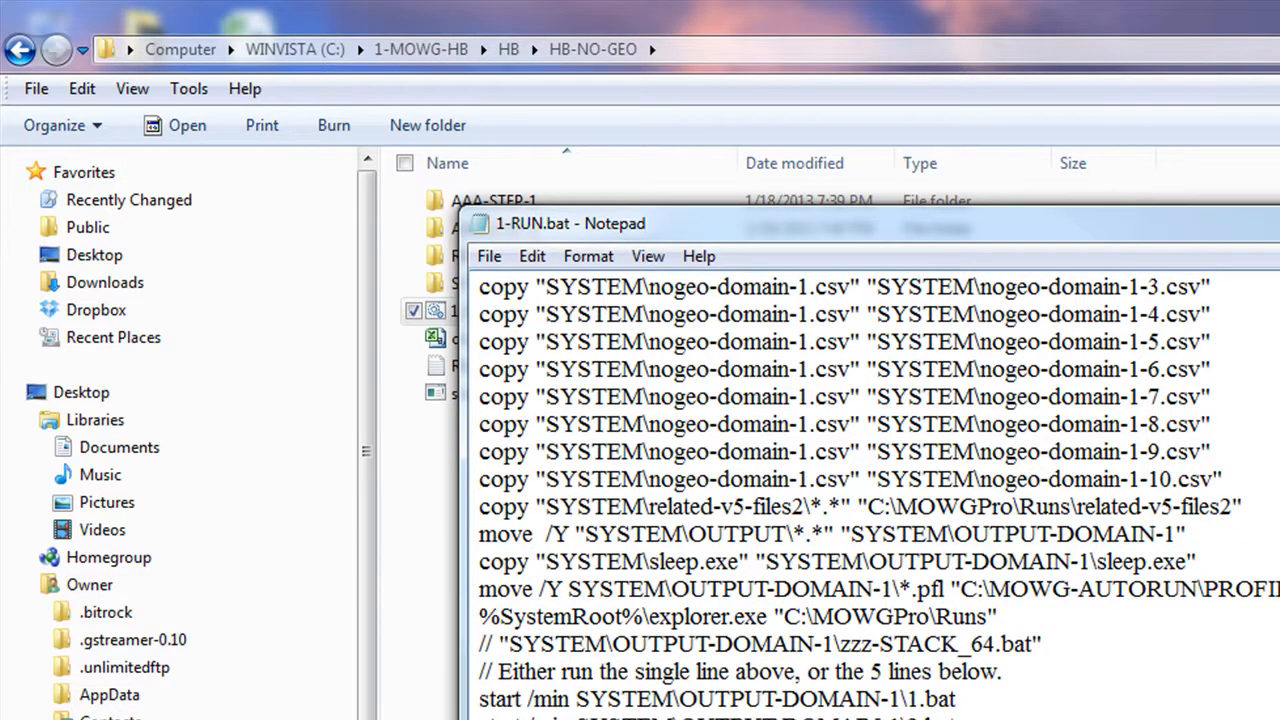
{"action": "key", "text": "alt+F4"}
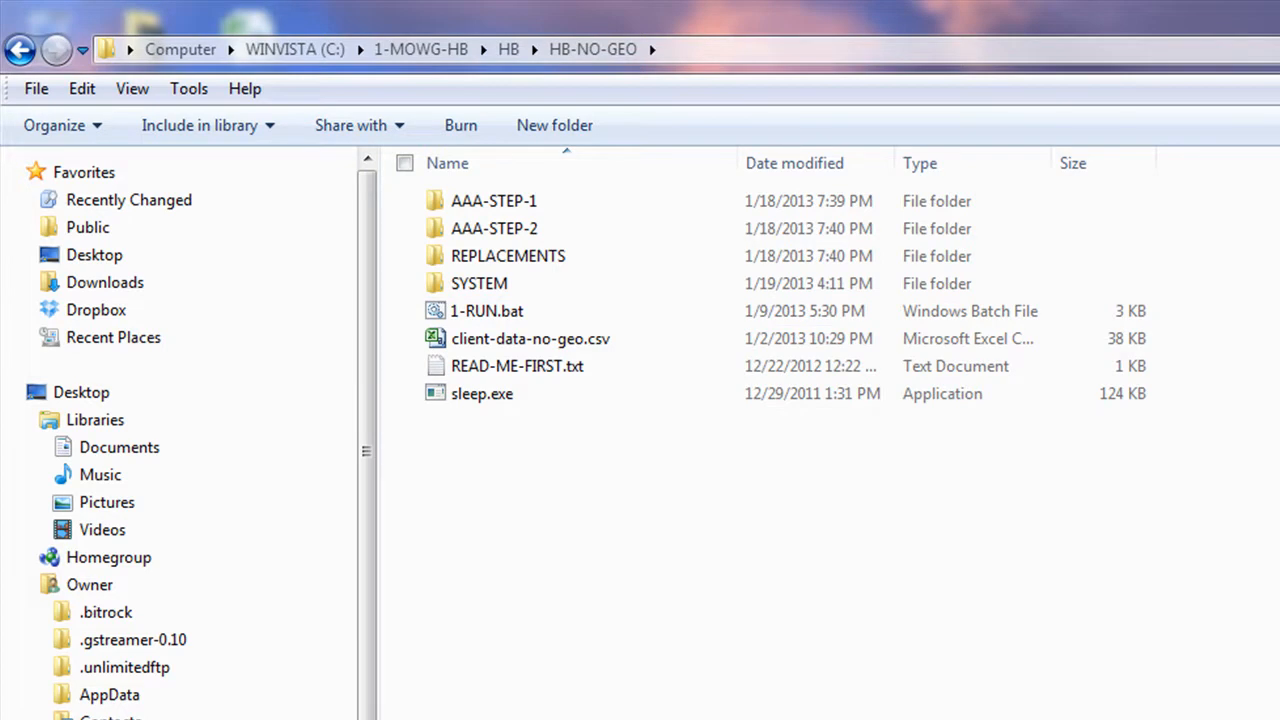
{"action": "key", "text": "alt+F4"}
- Check the OUTPUT folder in the SYSTEM folder of HB-NO-GEO, and return to the OUTPUT folder of HB-GEO-SUB
{"action": "double_click", "coordinate": [476, 290]}
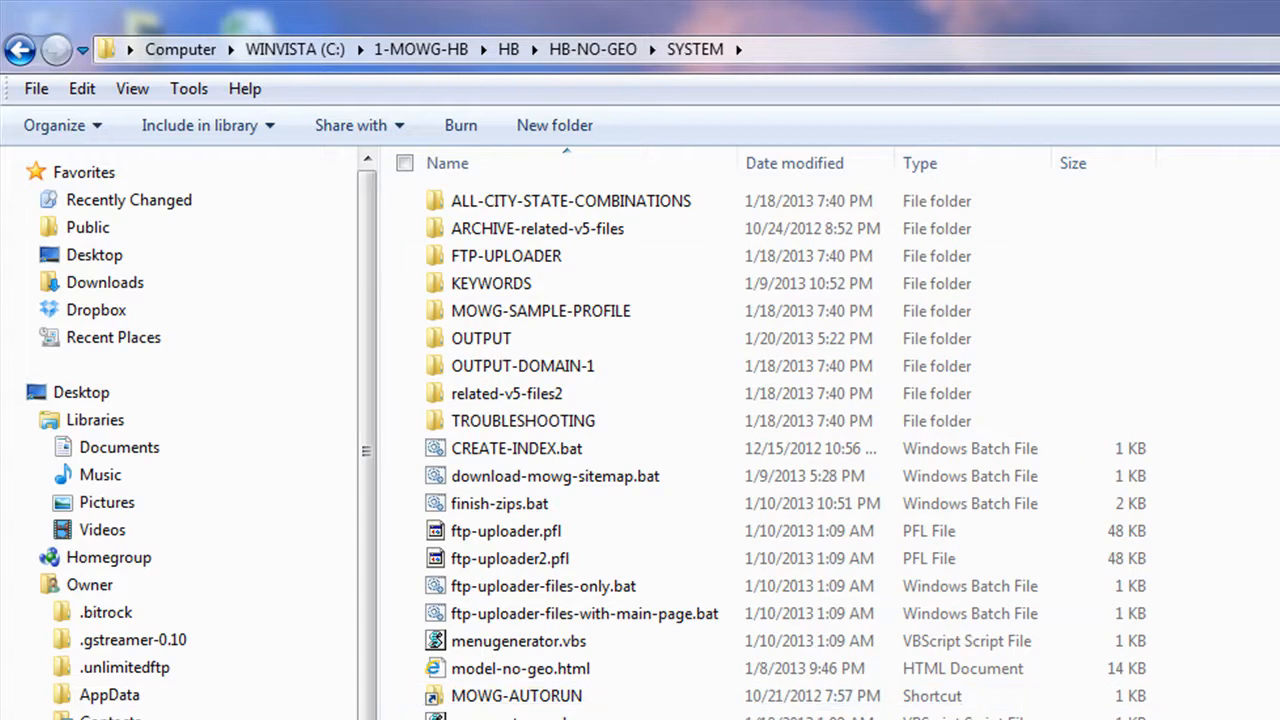
{"action": "double_click", "coordinate": [485, 340]}
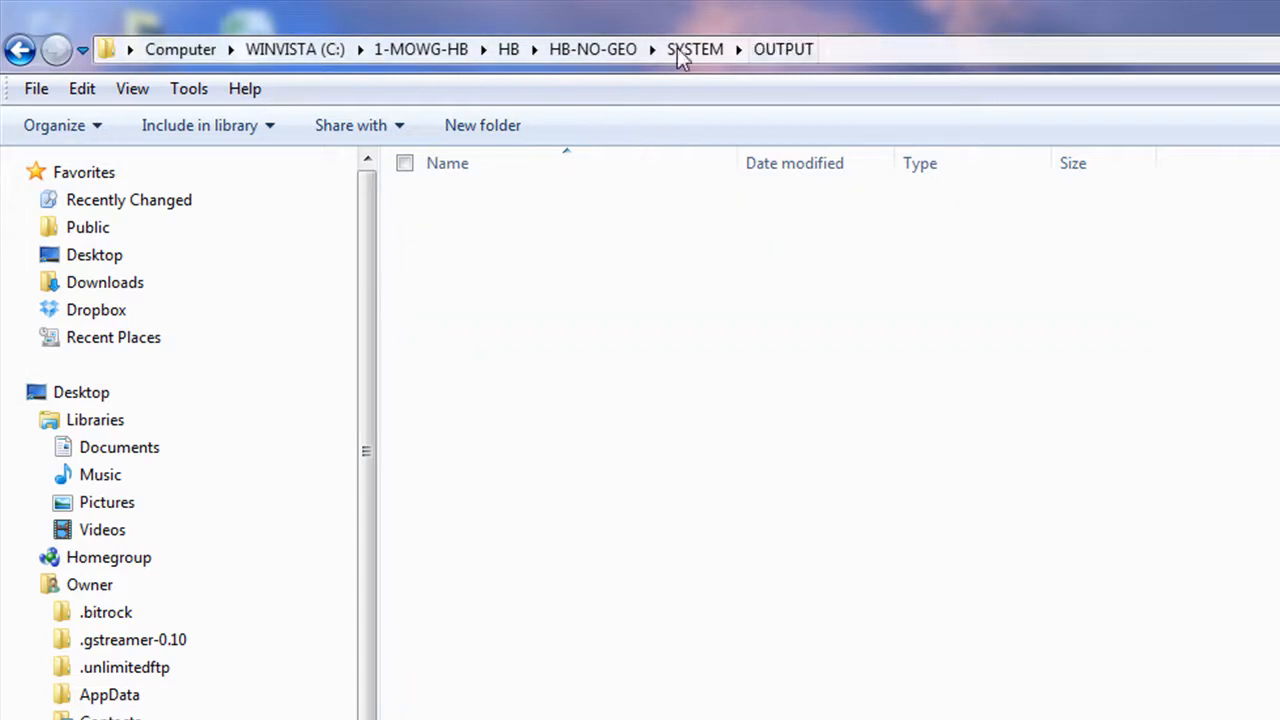
{"action": "left_click", "coordinate": [697, 50]}
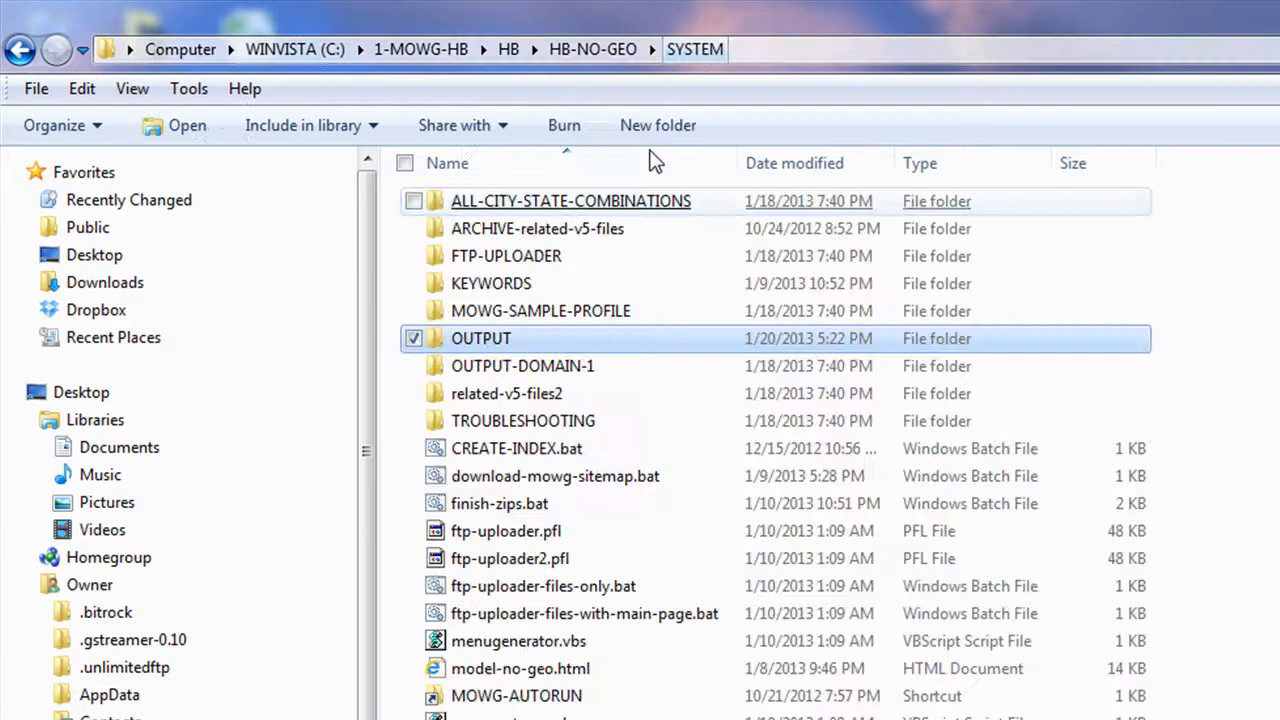
{"action": "left_click", "coordinate": [512, 49]}
{"action": "double_click", "coordinate": [502, 260]}
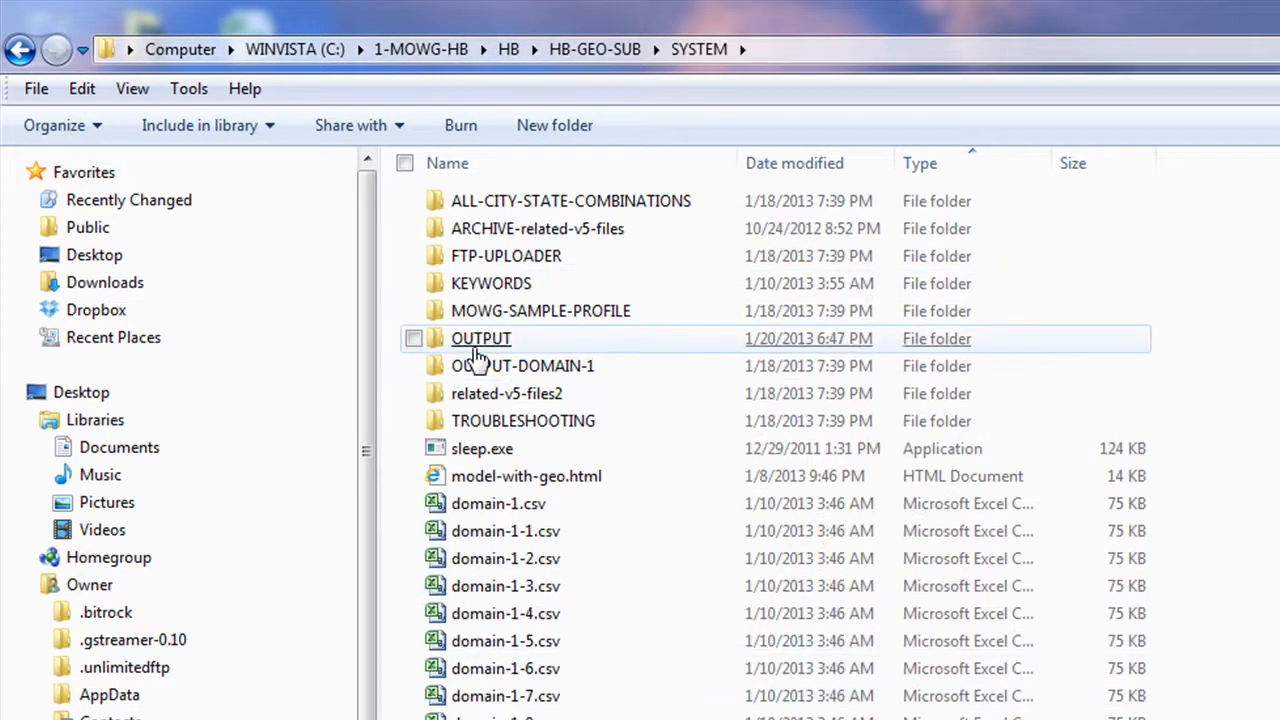
{"action": "left_click", "coordinate": [481, 338]}
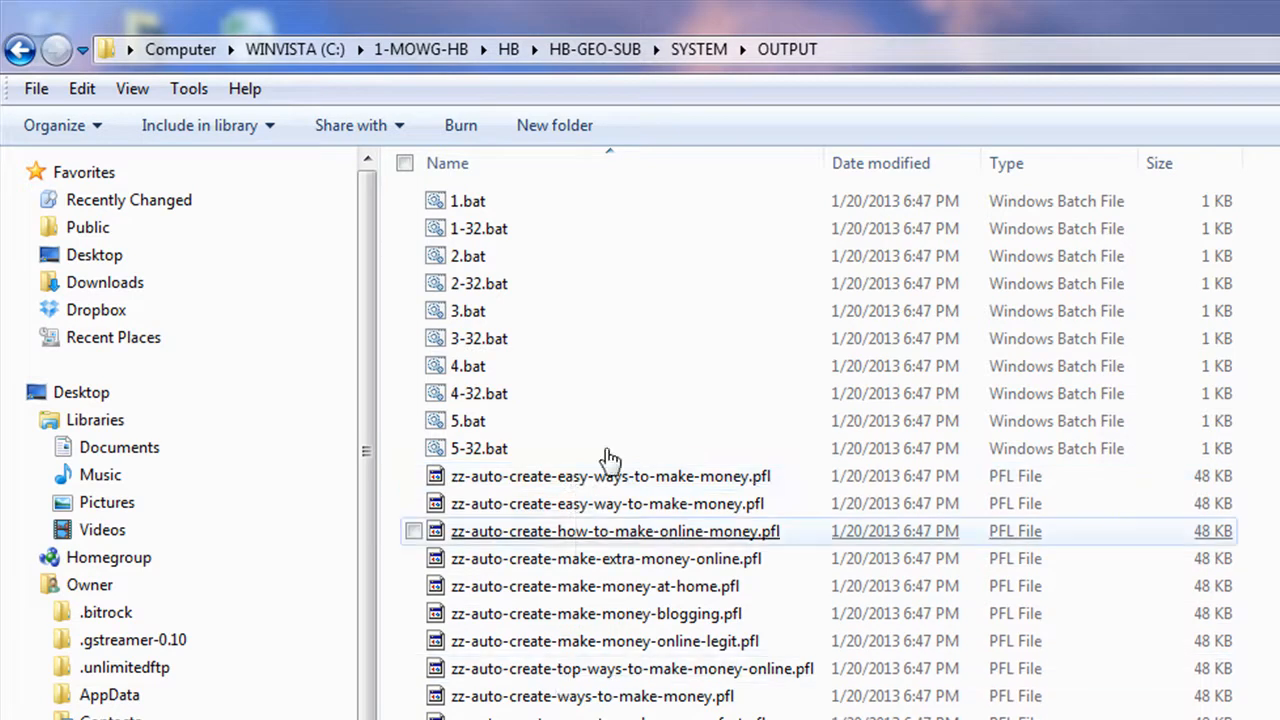
- Copy all the zz-auto-create .pfl profiles from the HB-GEO-SUB OUTPUT folder into C:\MOWG-AUTORUN\PROFILES
{"action": "left_click", "coordinate": [582, 478], "text": "ctrl"}
{"action": "left_click", "coordinate": [606, 718], "text": "shift"}
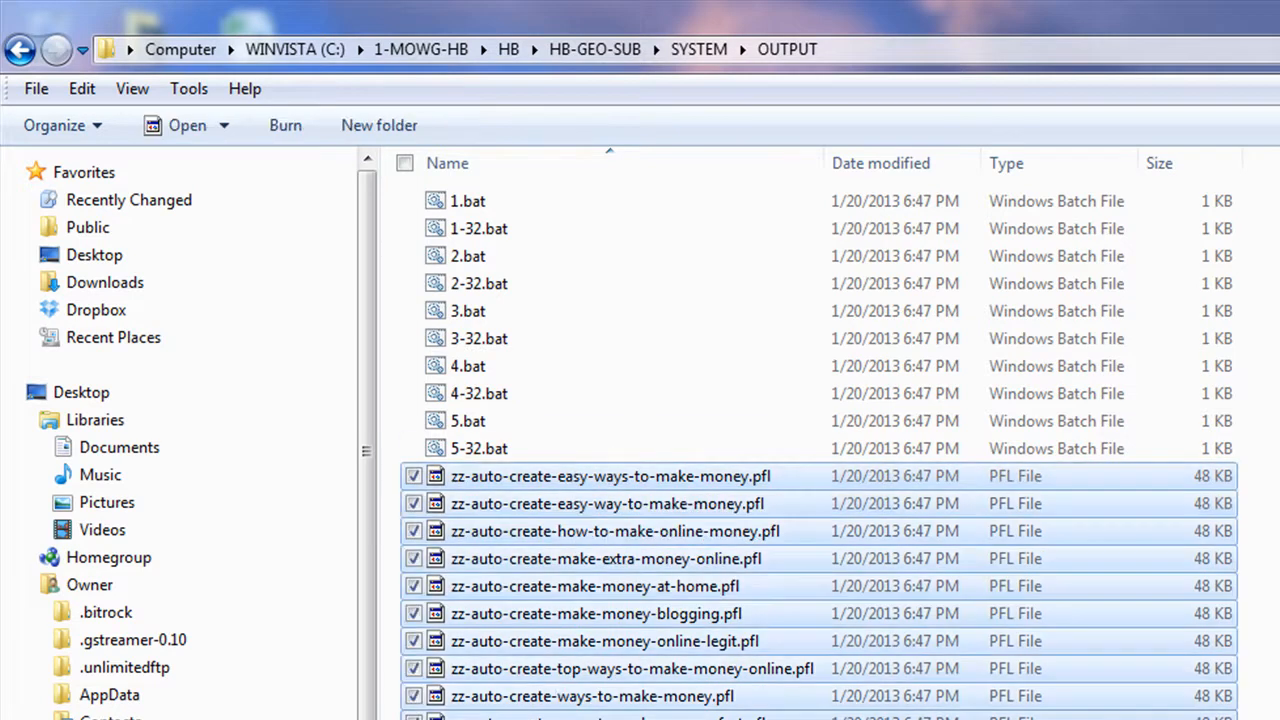
{"action": "right_click", "coordinate": [583, 588]}
{"action": "left_click", "coordinate": [650, 718]}
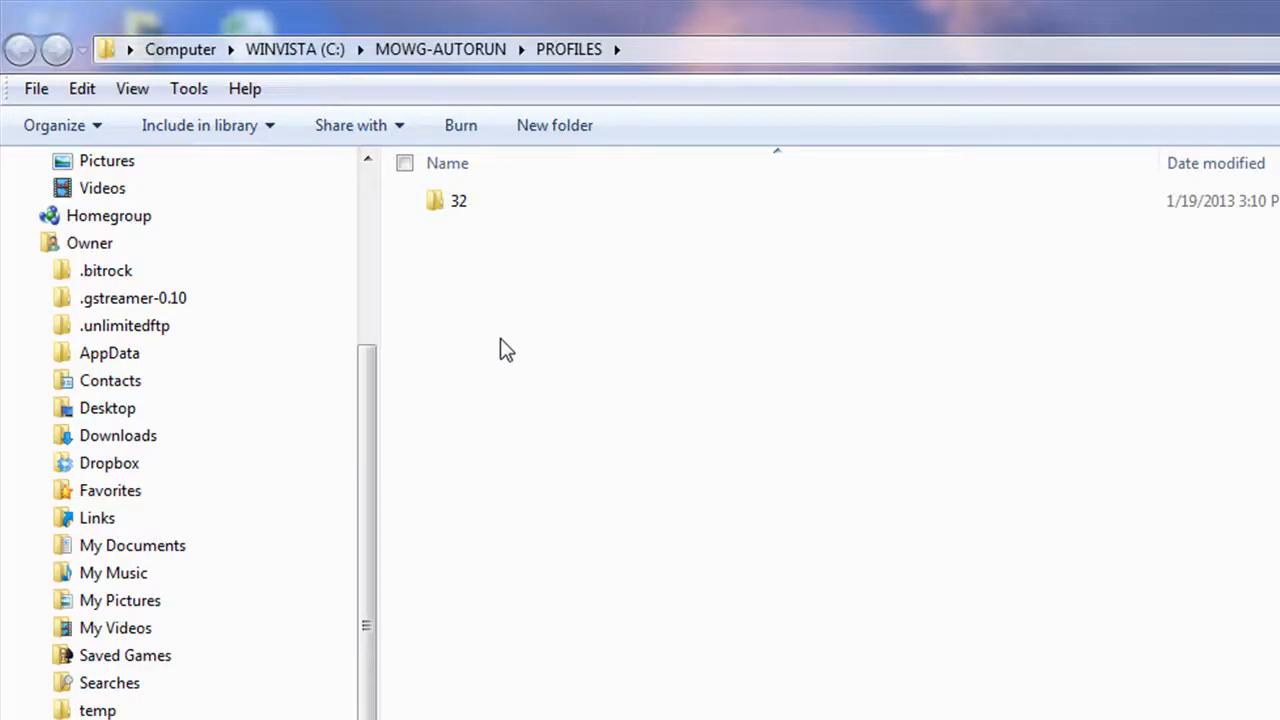
{"action": "right_click", "coordinate": [503, 349]}
{"action": "left_click", "coordinate": [604, 527]}
{"action": "left_click", "coordinate": [600, 540]}
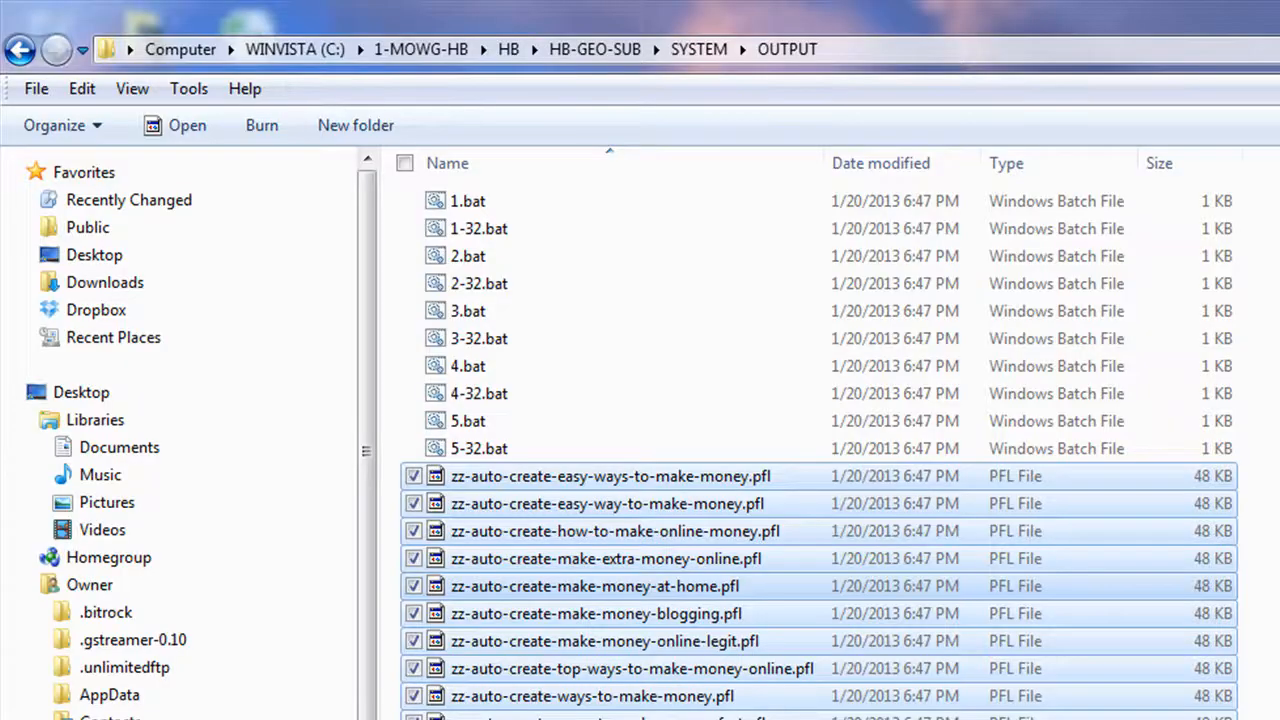
- Delete all the zz-auto-create .pfl profiles from the HB-GEO-SUB OUTPUT folder, keeping the batch files
{"action": "left_click", "coordinate": [604, 550]}
{"action": "left_click", "coordinate": [544, 486]}
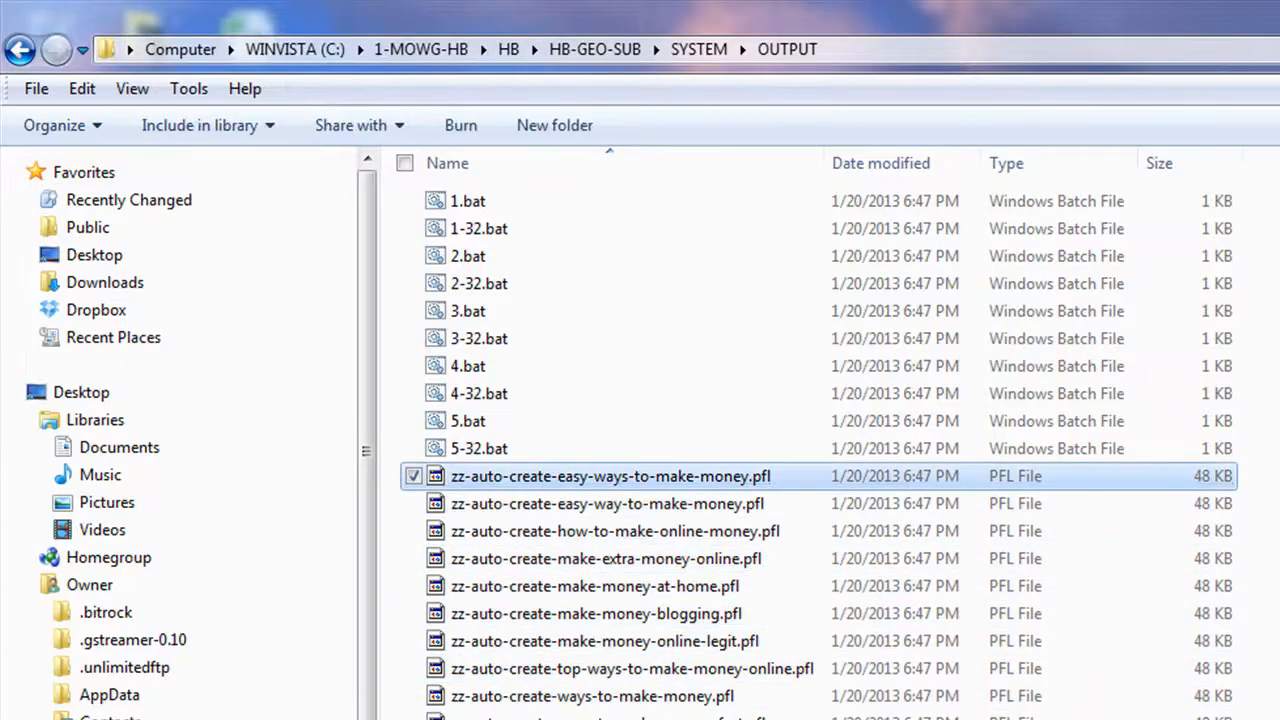
{"action": "left_click", "coordinate": [560, 716], "text": "shift"}
{"action": "right_click", "coordinate": [577, 572]}
{"action": "key", "text": "d"}
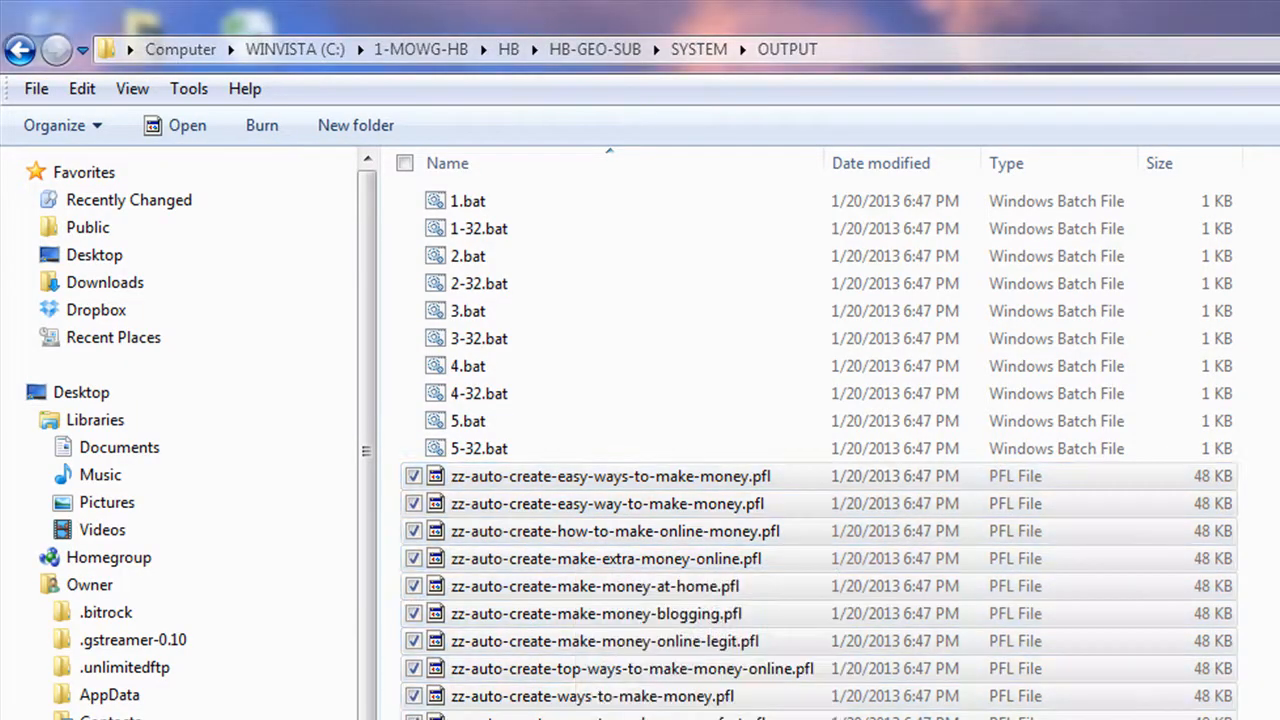
{"action": "key", "text": "Return"}
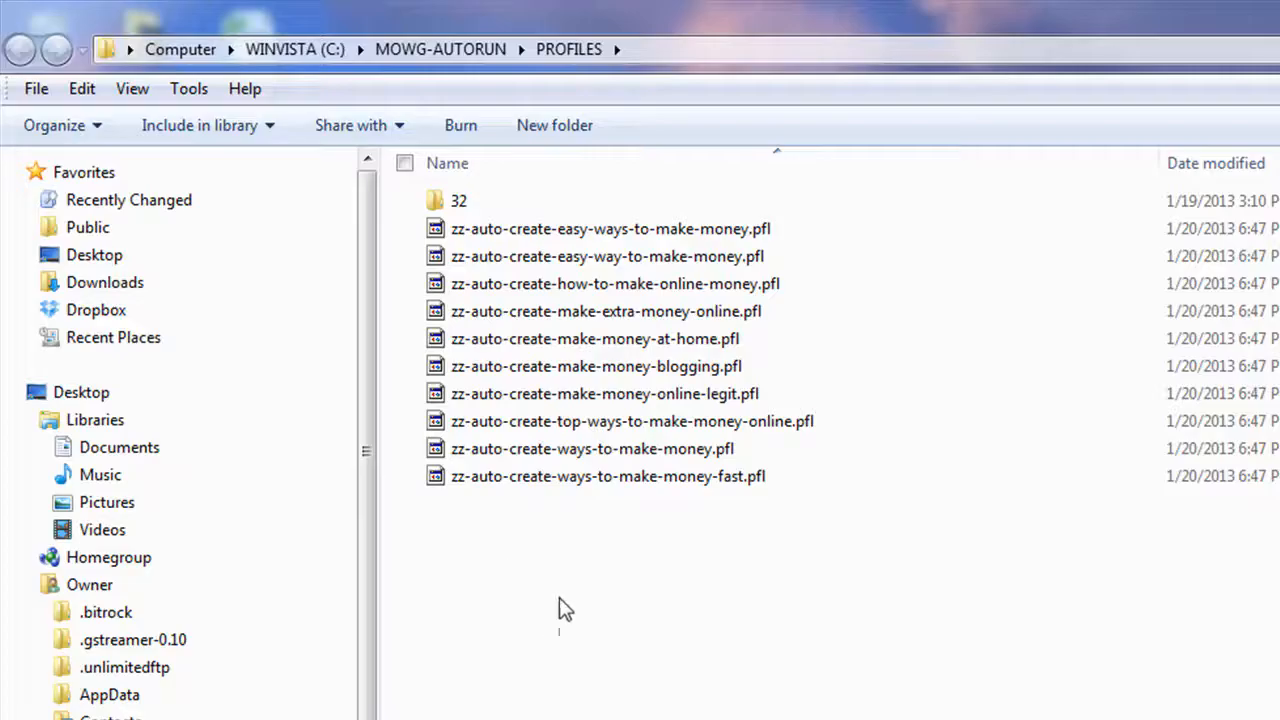
- Move all the .pfl profiles from the PROFILES folder into its 32 subfolder, and check the contents of both folders
{"action": "left_click_drag", "start_coordinate": [550, 636], "coordinate": [550, 222]}
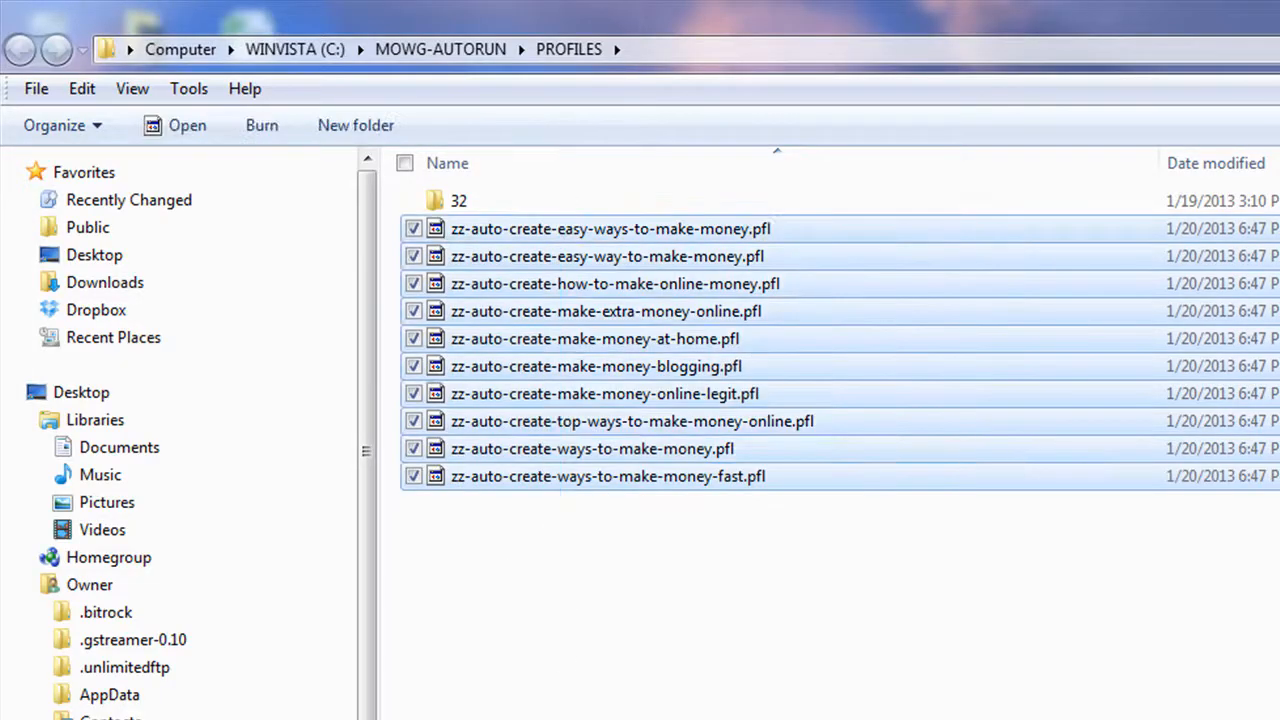
{"action": "double_click", "coordinate": [457, 203]}
{"action": "key", "text": "ctrl+v"}
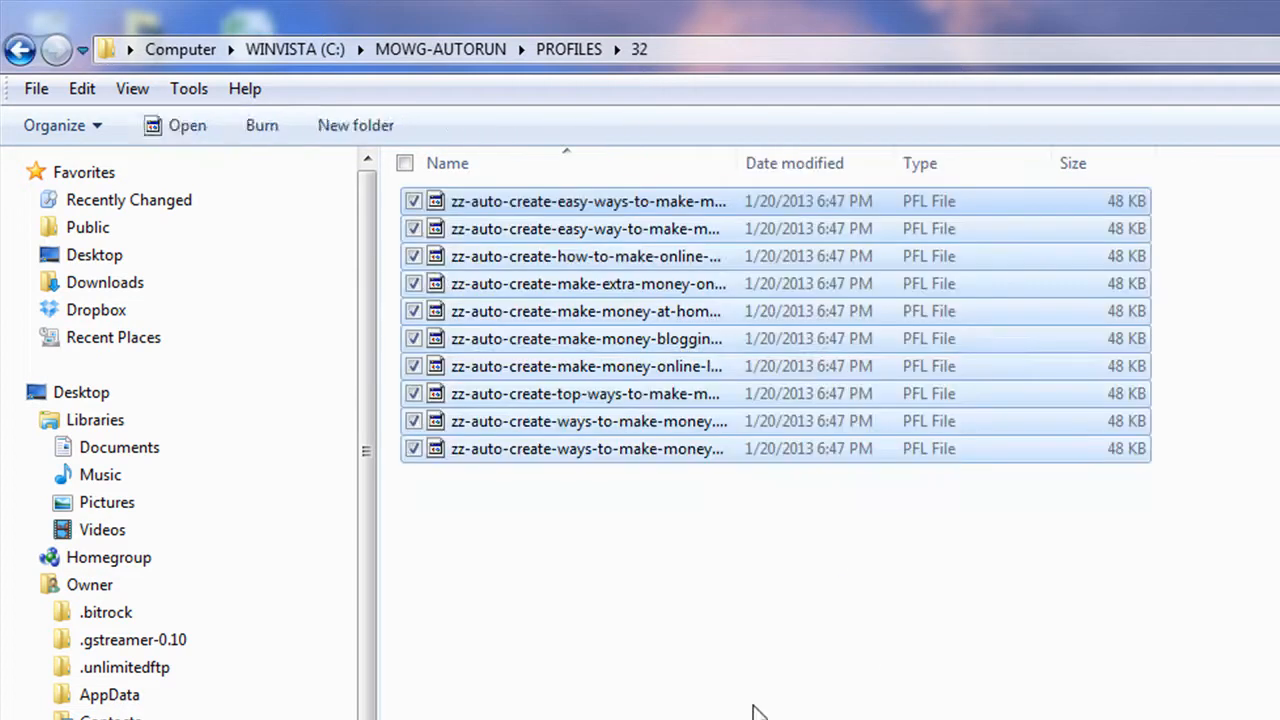
{"action": "left_click", "coordinate": [752, 710]}
{"action": "left_click", "coordinate": [572, 50]}
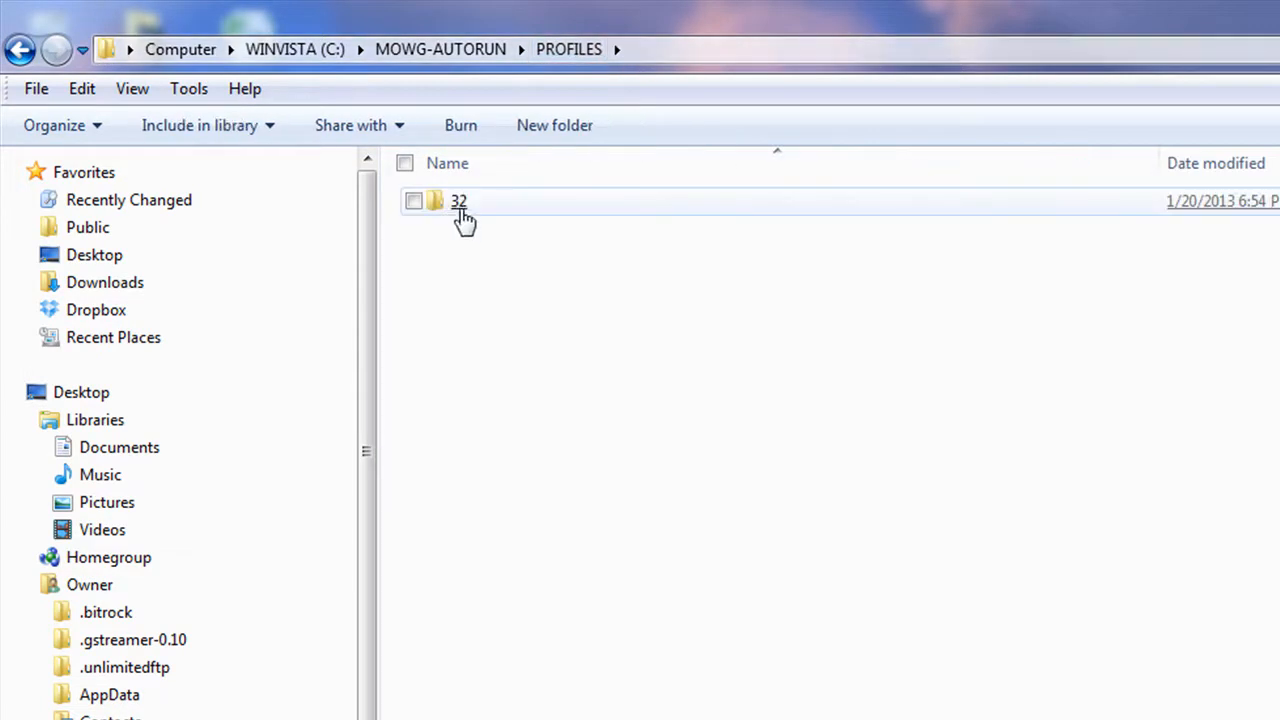
{"action": "left_click", "coordinate": [456, 205]}
{"action": "left_click", "coordinate": [563, 49]}
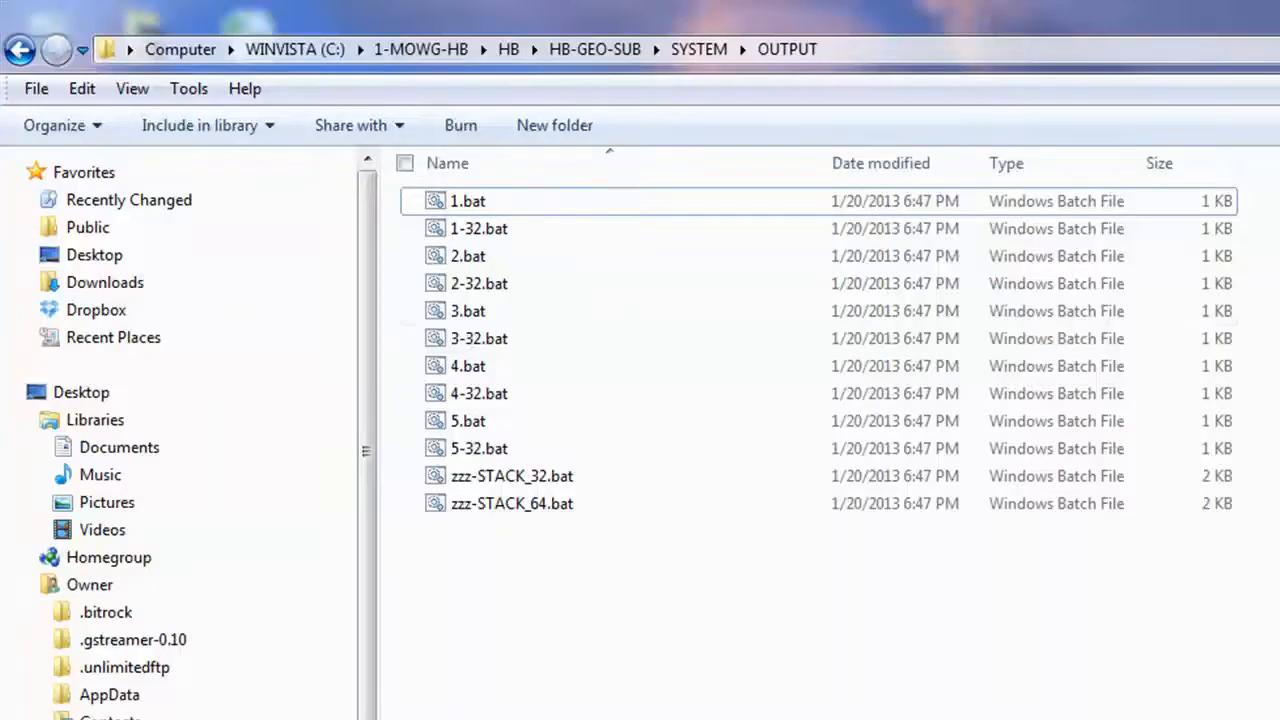
- Open 2-32.bat from OUTPUT for editing, examine the 32 in its profile path and the sleep 2 line, and close the file
{"action": "right_click", "coordinate": [457, 284]}
{"action": "left_click", "coordinate": [516, 333]}
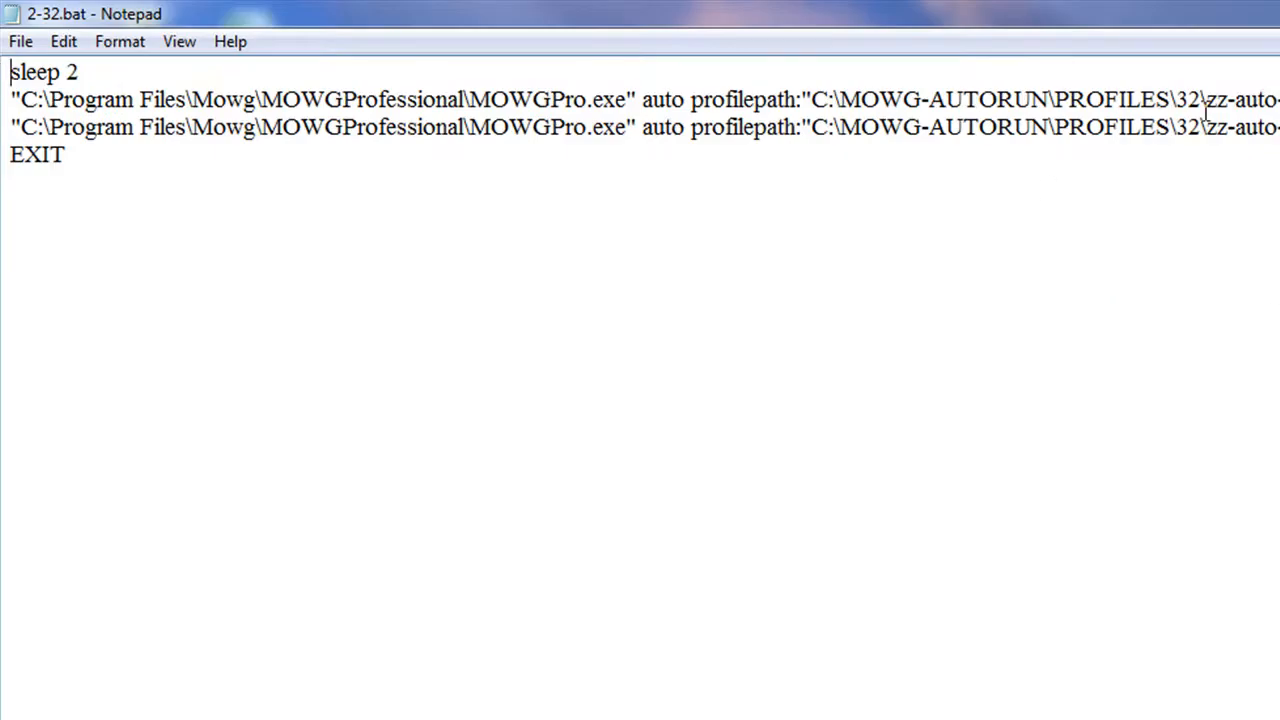
{"action": "left_click_drag", "start_coordinate": [1203, 106], "coordinate": [1128, 106]}
{"action": "key", "text": "ctrl+End"}
{"action": "left_click_drag", "start_coordinate": [92, 81], "coordinate": [6, 80]}
{"action": "left_click", "coordinate": [8, 96]}
{"action": "left_click_drag", "start_coordinate": [91, 80], "coordinate": [6, 80]}
{"action": "key", "text": "ctrl+End"}
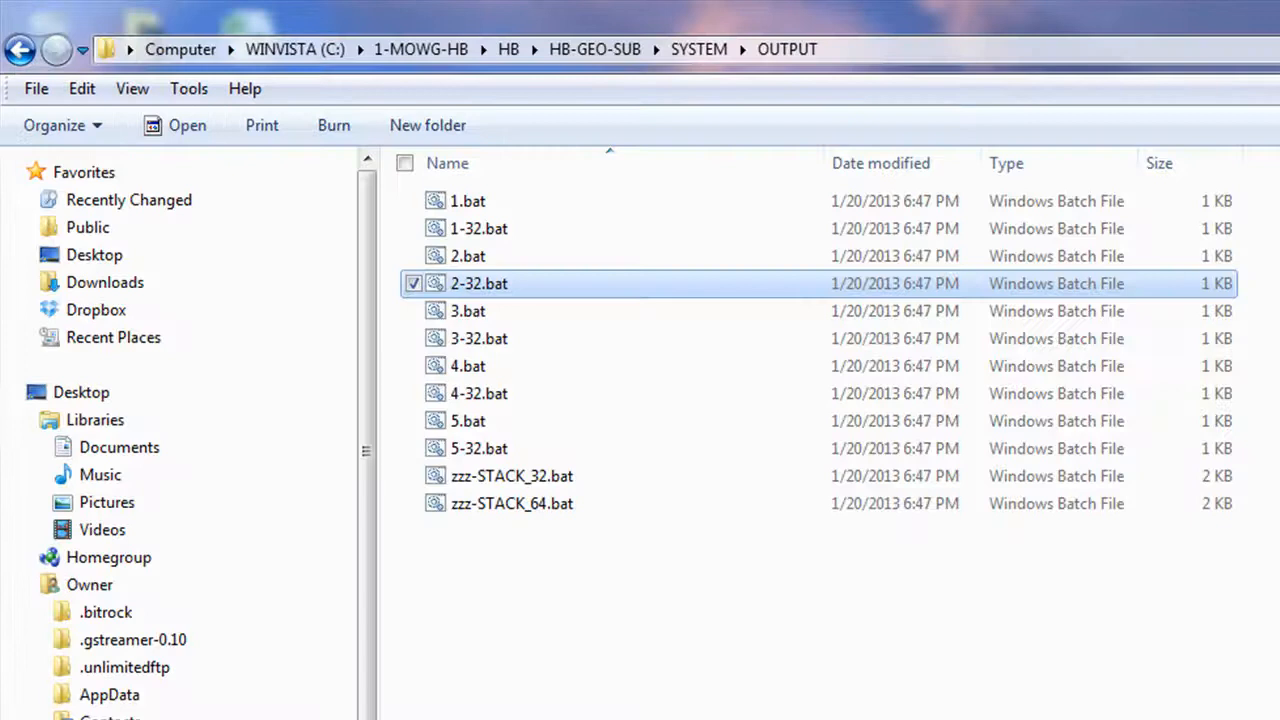
- Open 3.bat and 4.bat from OUTPUT for editing in turn, examine the sleep line at the start of each, and close them
{"action": "left_click", "coordinate": [600, 572]}
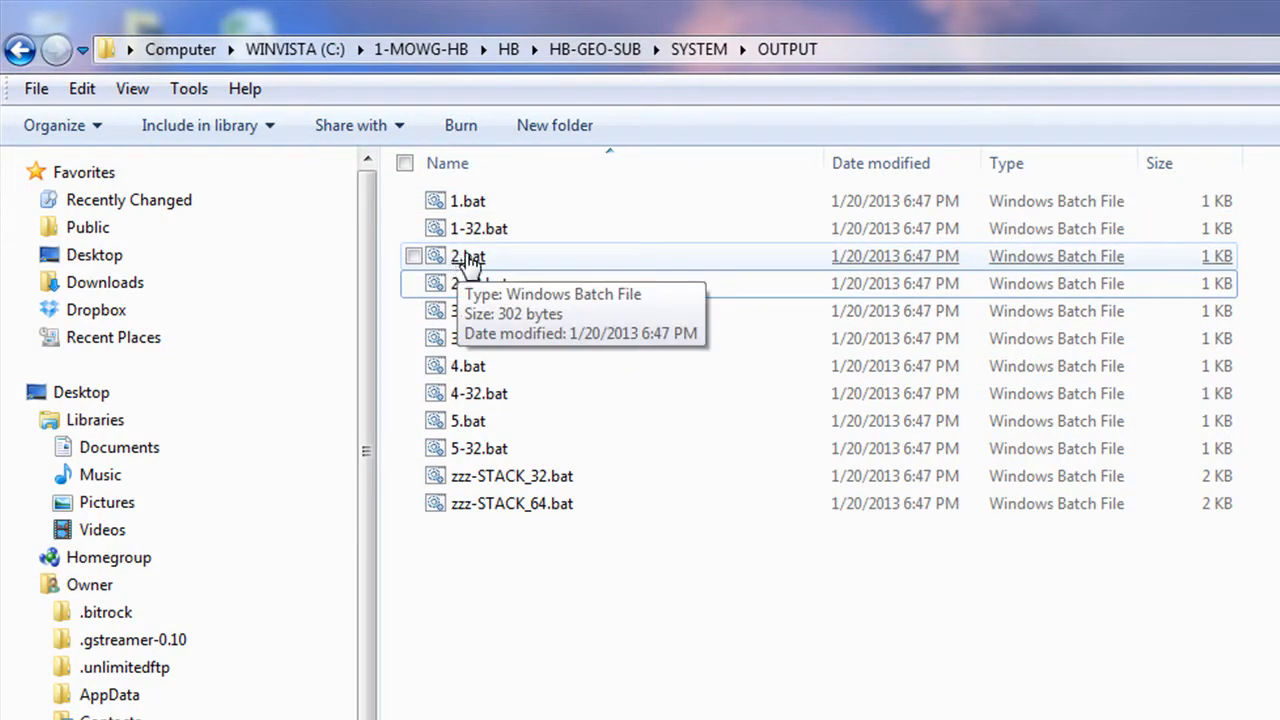
{"action": "right_click", "coordinate": [466, 316]}
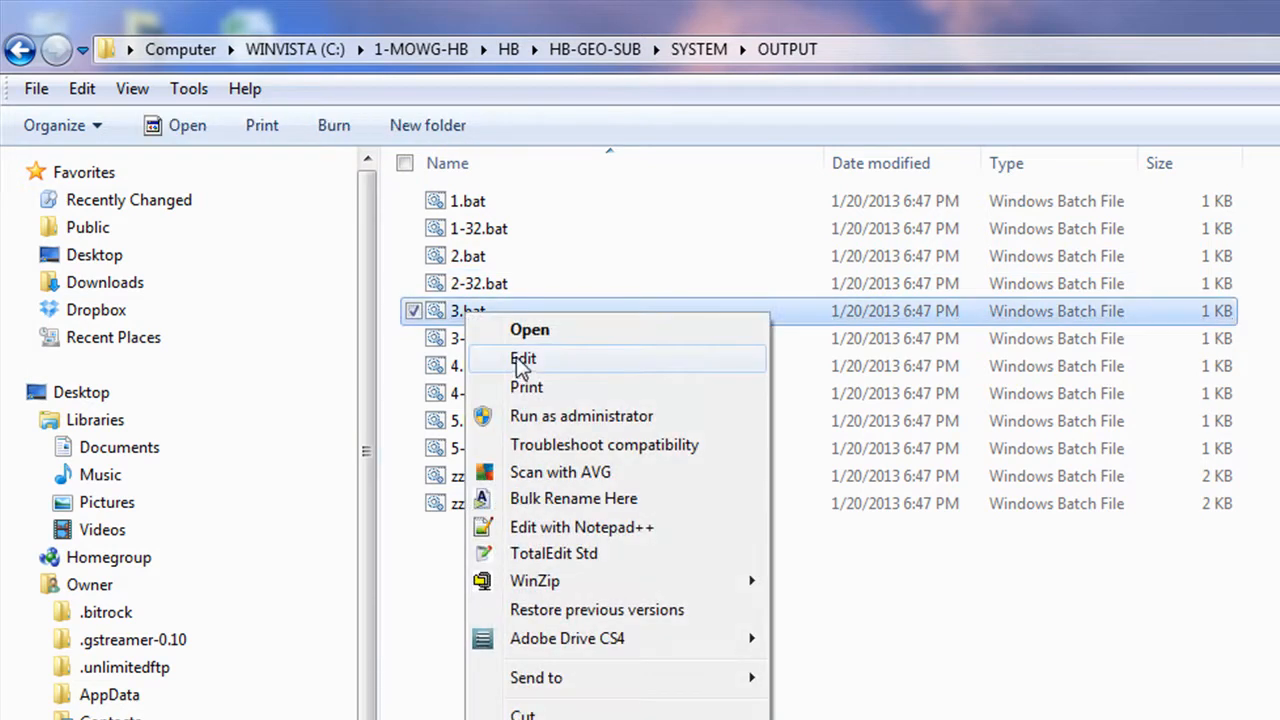
{"action": "left_click", "coordinate": [500, 358]}
{"action": "left_click_drag", "start_coordinate": [552, 290], "coordinate": [466, 292]}
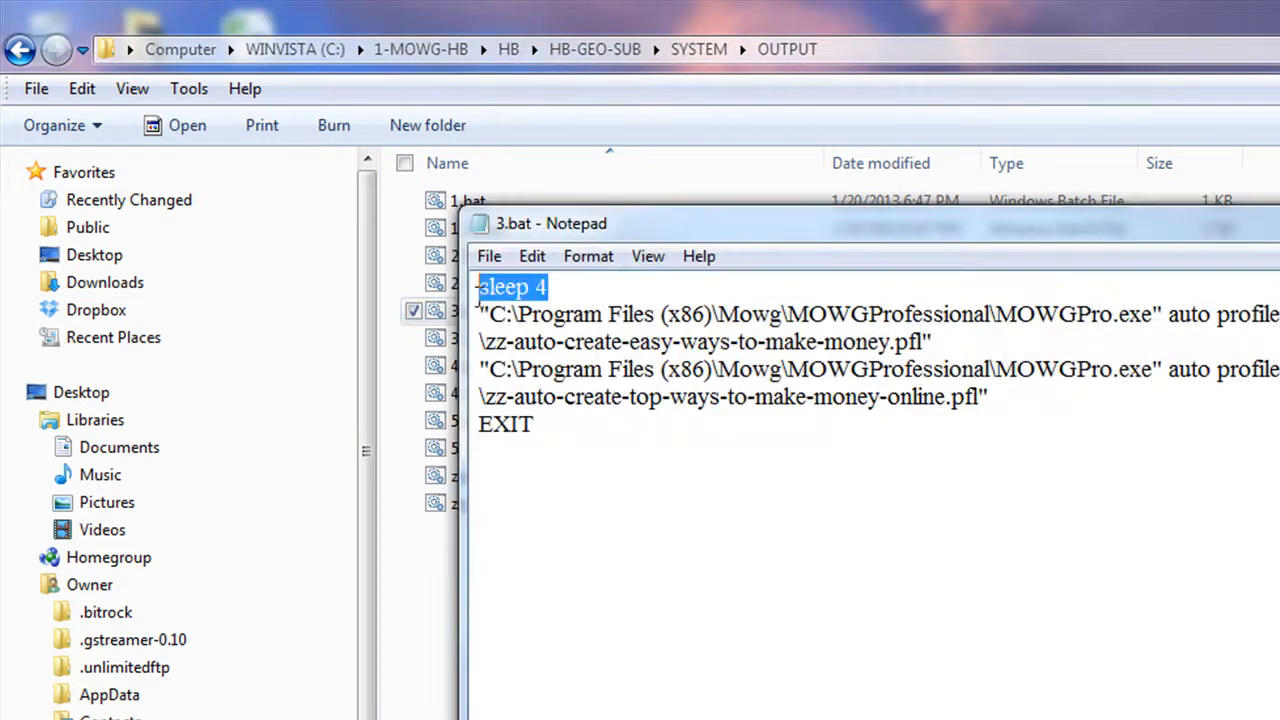
{"action": "left_click", "coordinate": [743, 671]}
{"action": "key", "text": "alt+F4"}
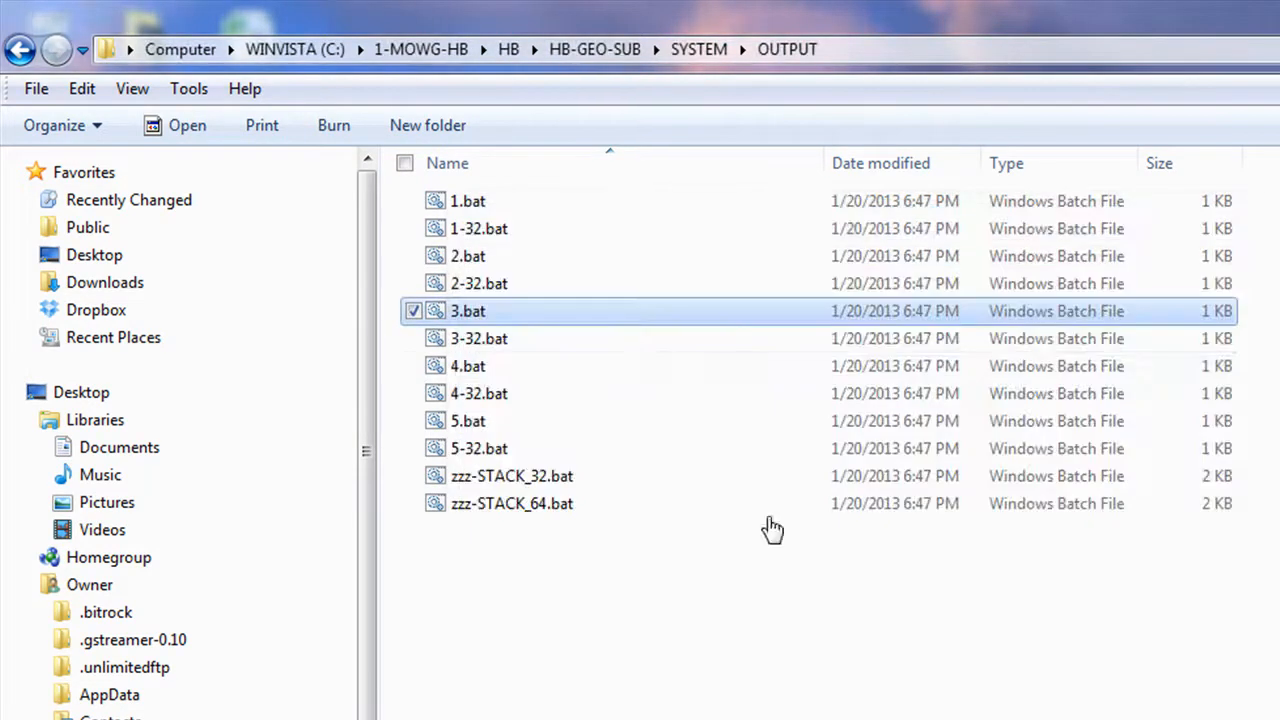
{"action": "right_click", "coordinate": [472, 368]}
{"action": "left_click", "coordinate": [512, 406]}
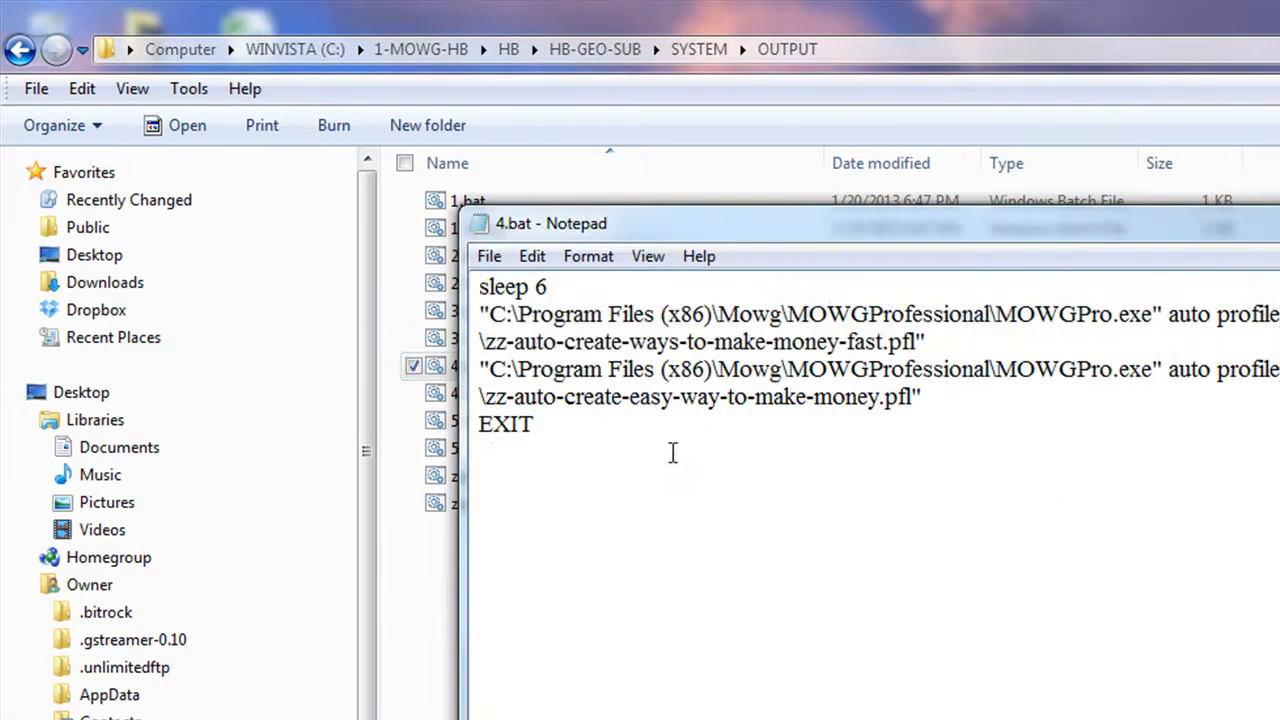
{"action": "key", "text": "alt+F4"}
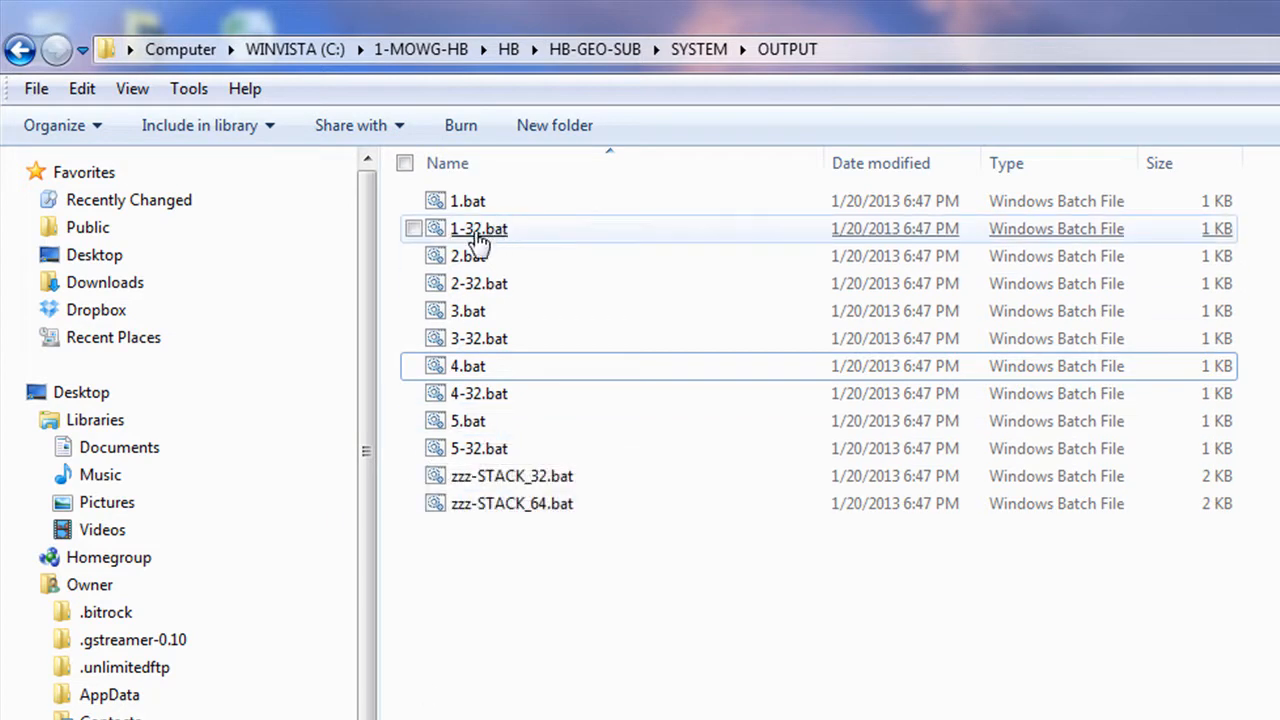
- Open 1-32.bat, 2-32.bat, 3-32.bat and 4-32.bat for editing in turn, examine their sleep lines and MOWGPro commands, and close each file
{"action": "right_click", "coordinate": [484, 240]}
{"action": "left_click", "coordinate": [550, 278]}
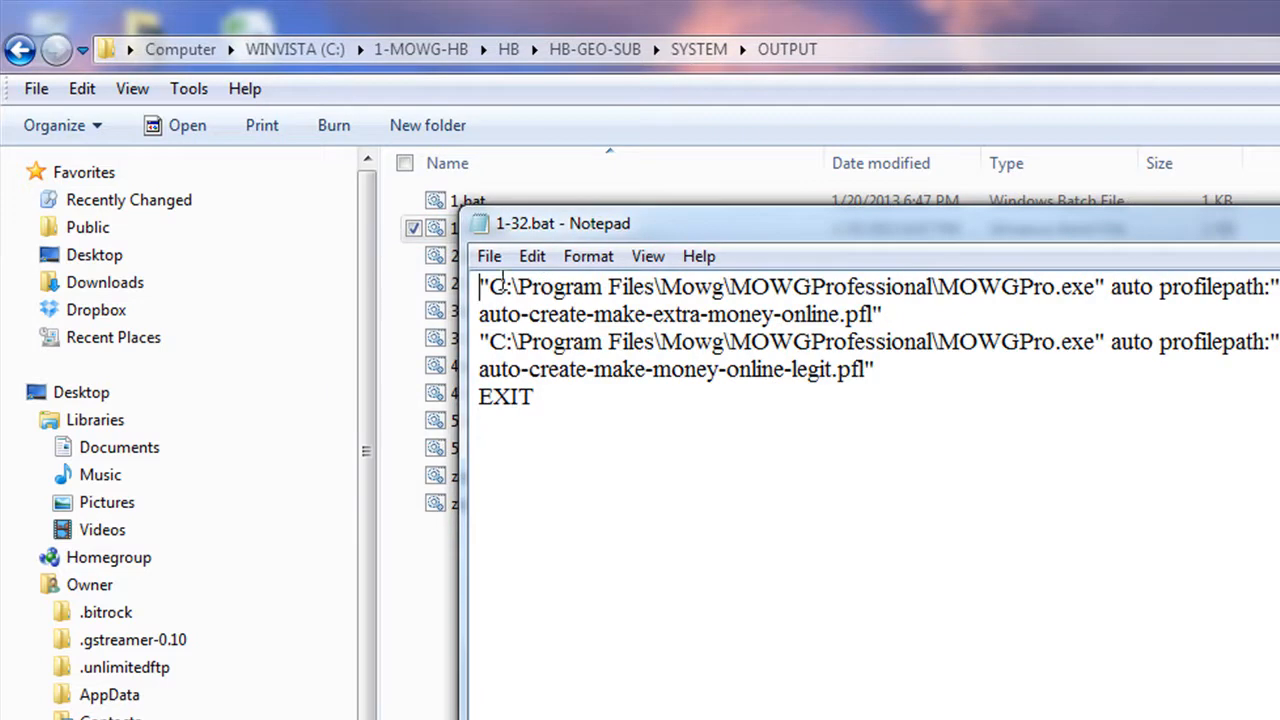
{"action": "key", "text": "alt+F4"}
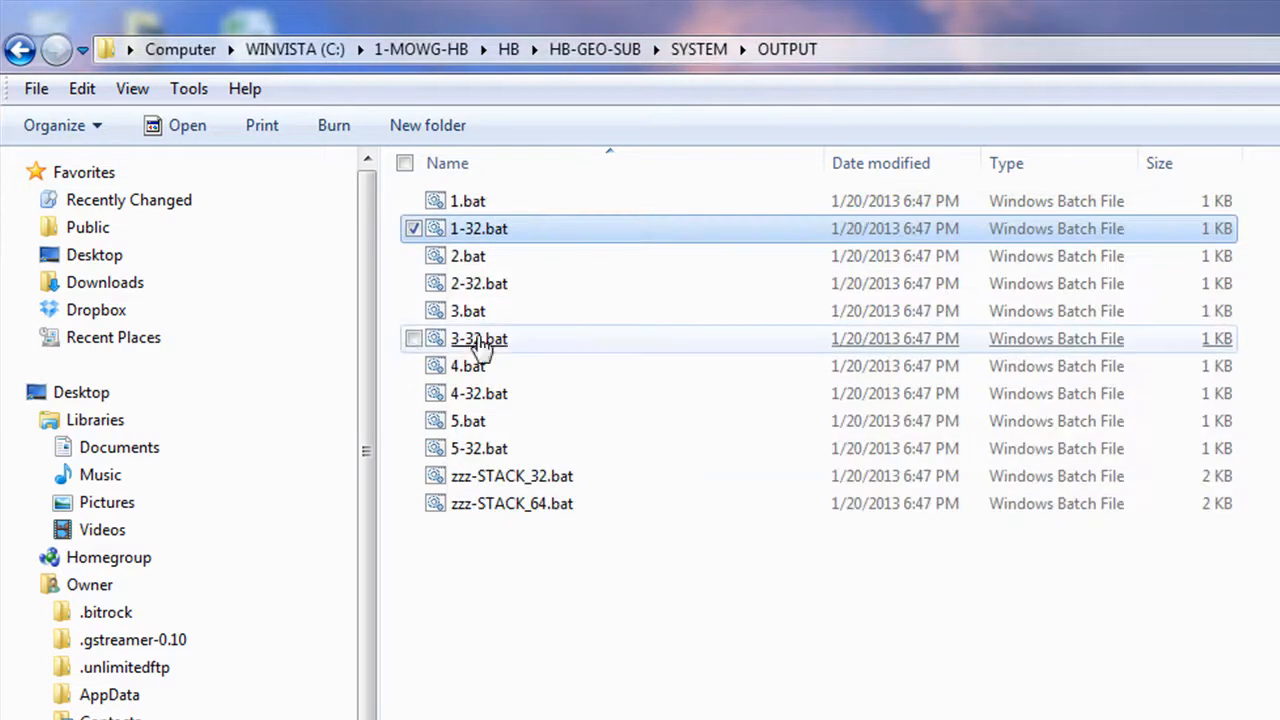
{"action": "right_click", "coordinate": [486, 285]}
{"action": "left_click", "coordinate": [536, 328]}
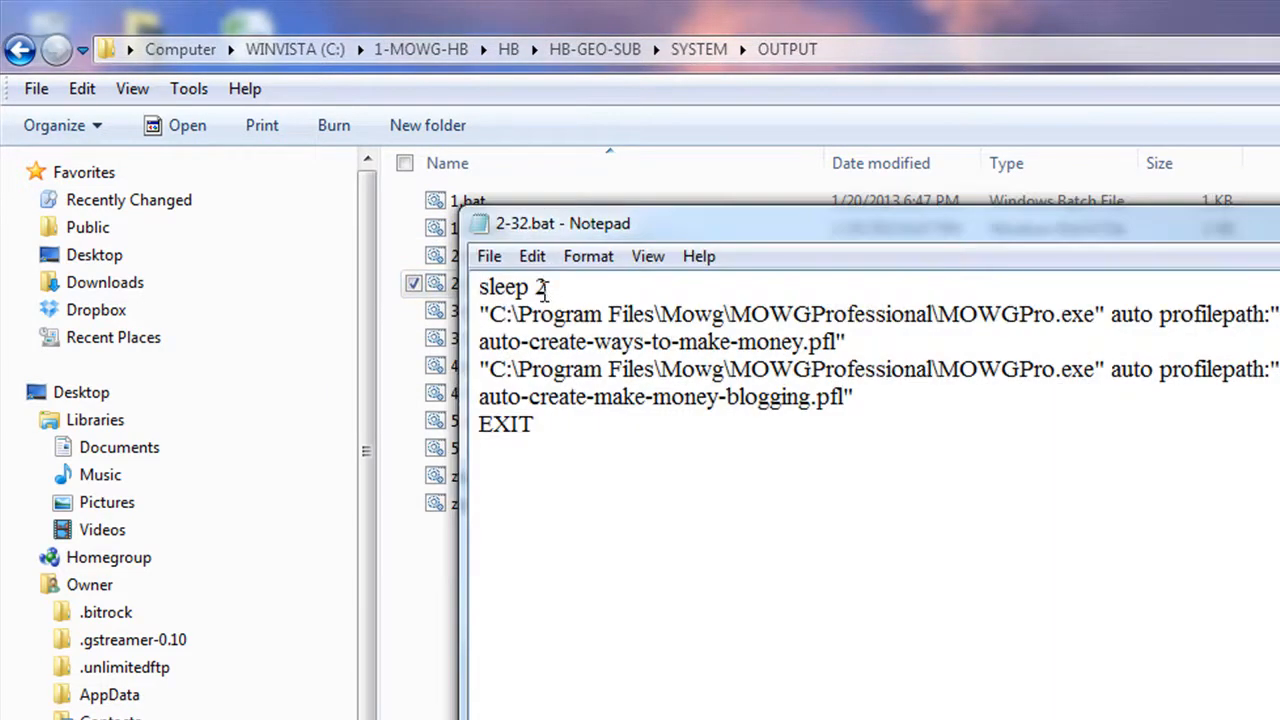
{"action": "key", "text": "alt+F4"}
{"action": "right_click", "coordinate": [486, 338]}
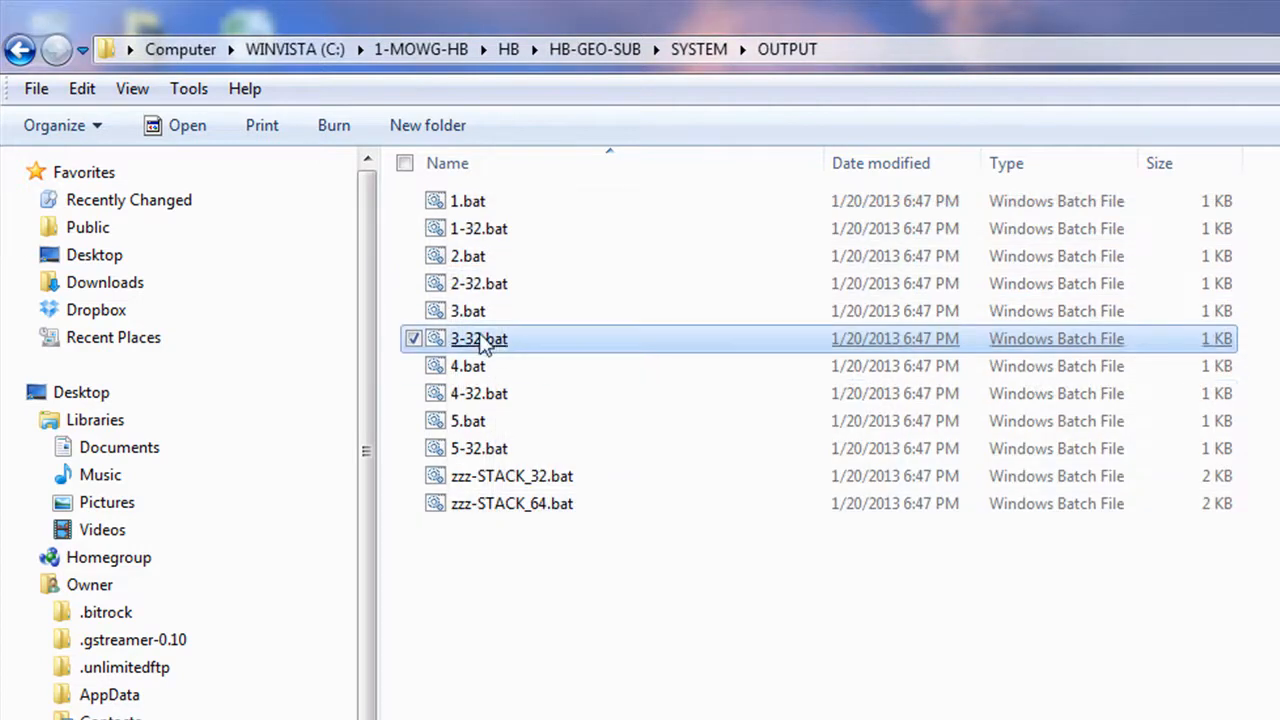
{"action": "left_click", "coordinate": [558, 378]}
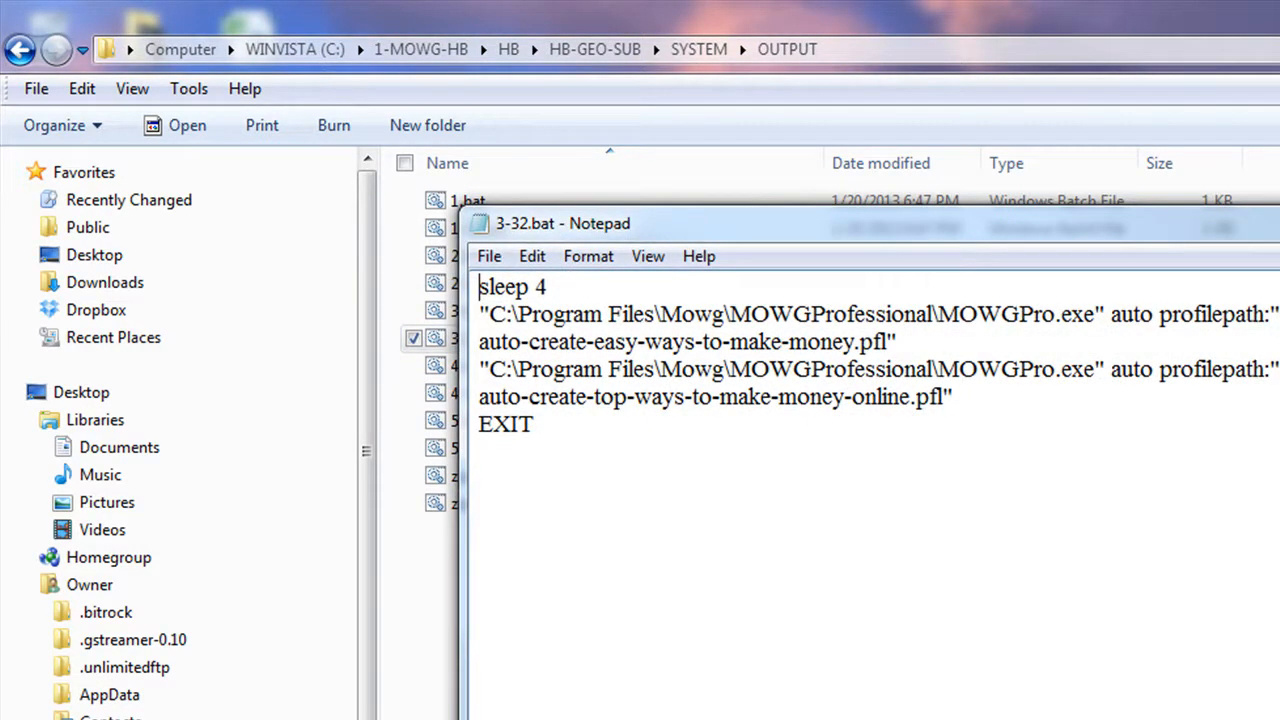
{"action": "key", "text": "alt+F4"}
{"action": "right_click", "coordinate": [478, 395]}
{"action": "left_click", "coordinate": [556, 438]}
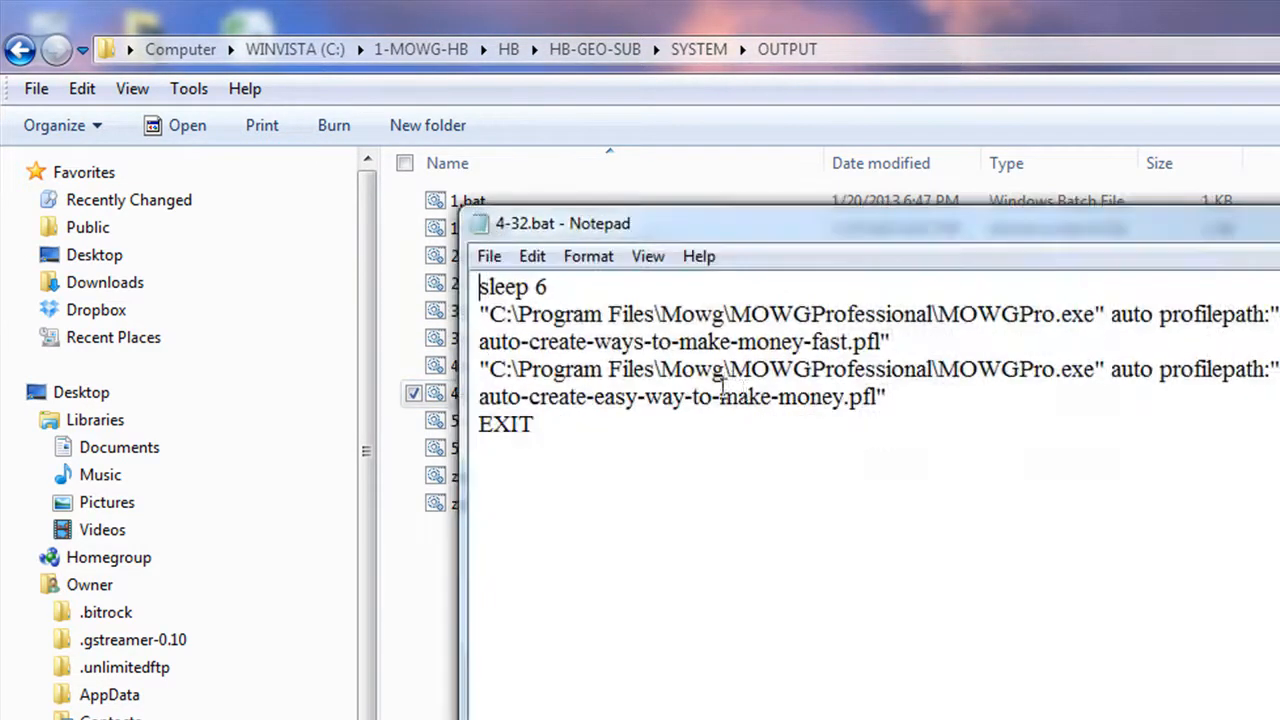
{"action": "key", "text": "alt+F4"}
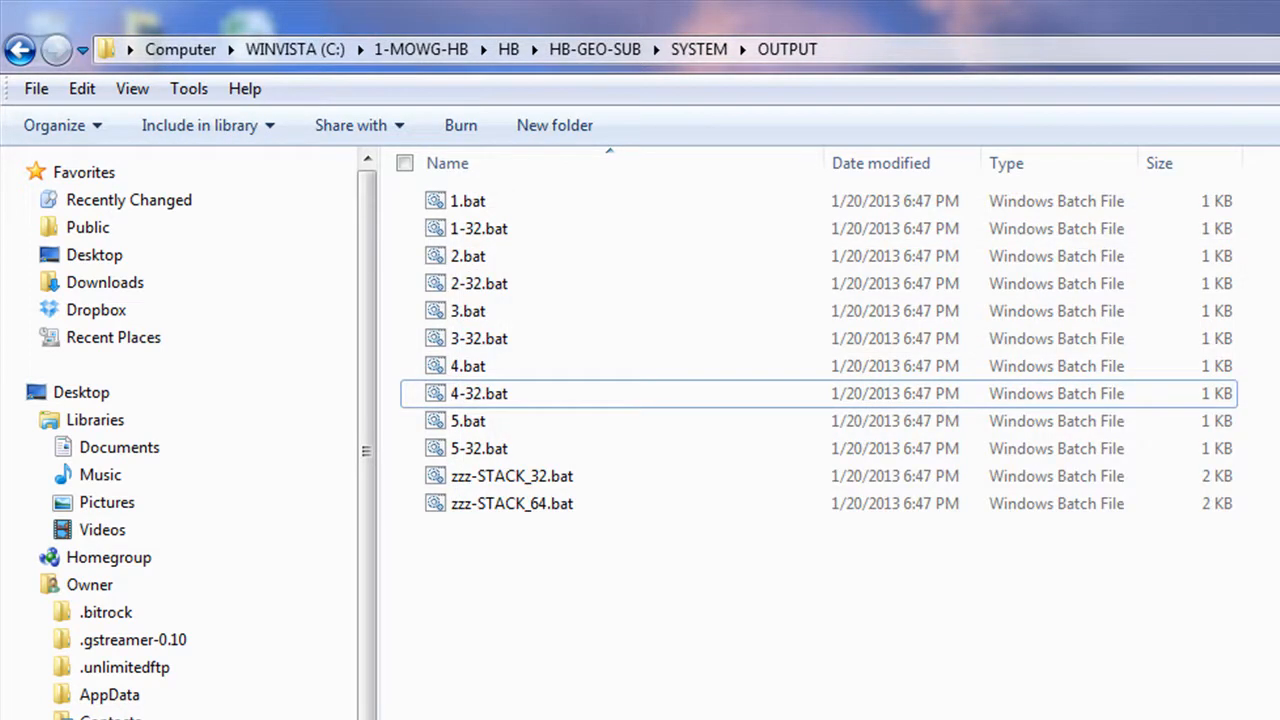
- Delete all the batch files from the HB-GEO-SUB OUTPUT folder
{"action": "left_click", "coordinate": [593, 49]}
{"action": "double_click", "coordinate": [466, 283]}
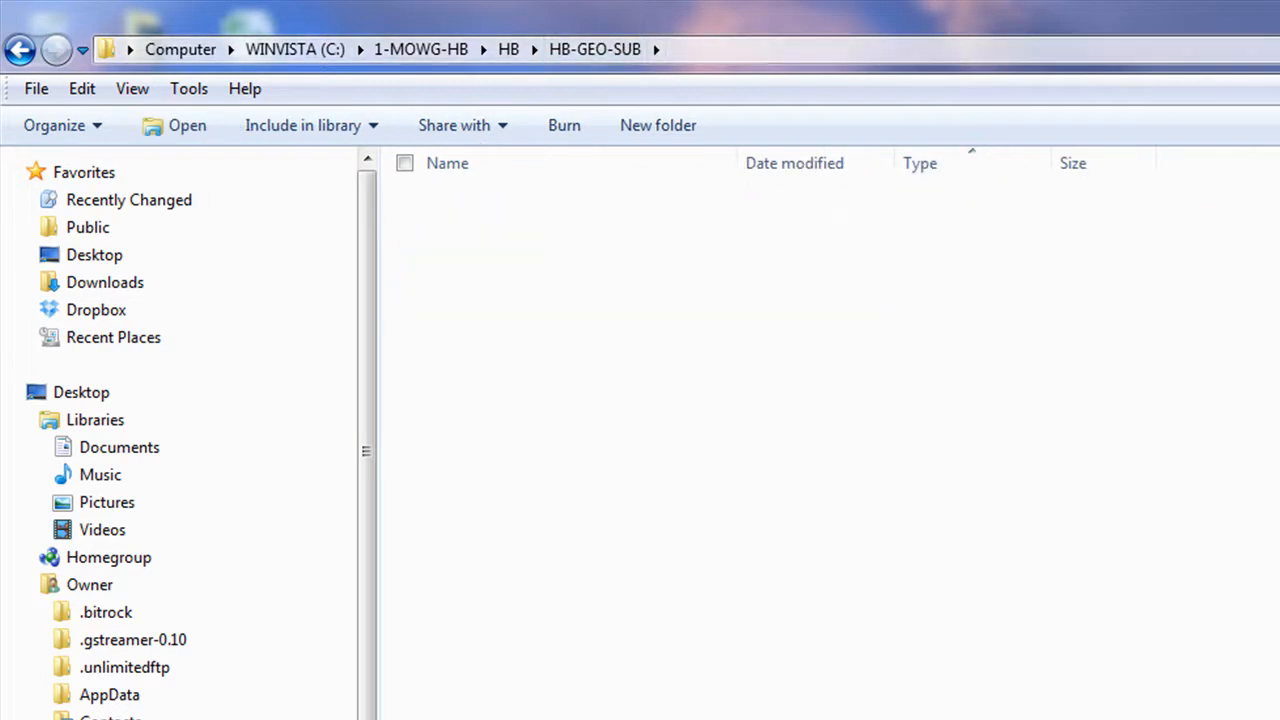
{"action": "scroll", "coordinate": [640, 400], "scroll_direction": "down", "scroll_amount": 3}
{"action": "scroll", "coordinate": [640, 400], "scroll_direction": "up", "scroll_amount": 3}
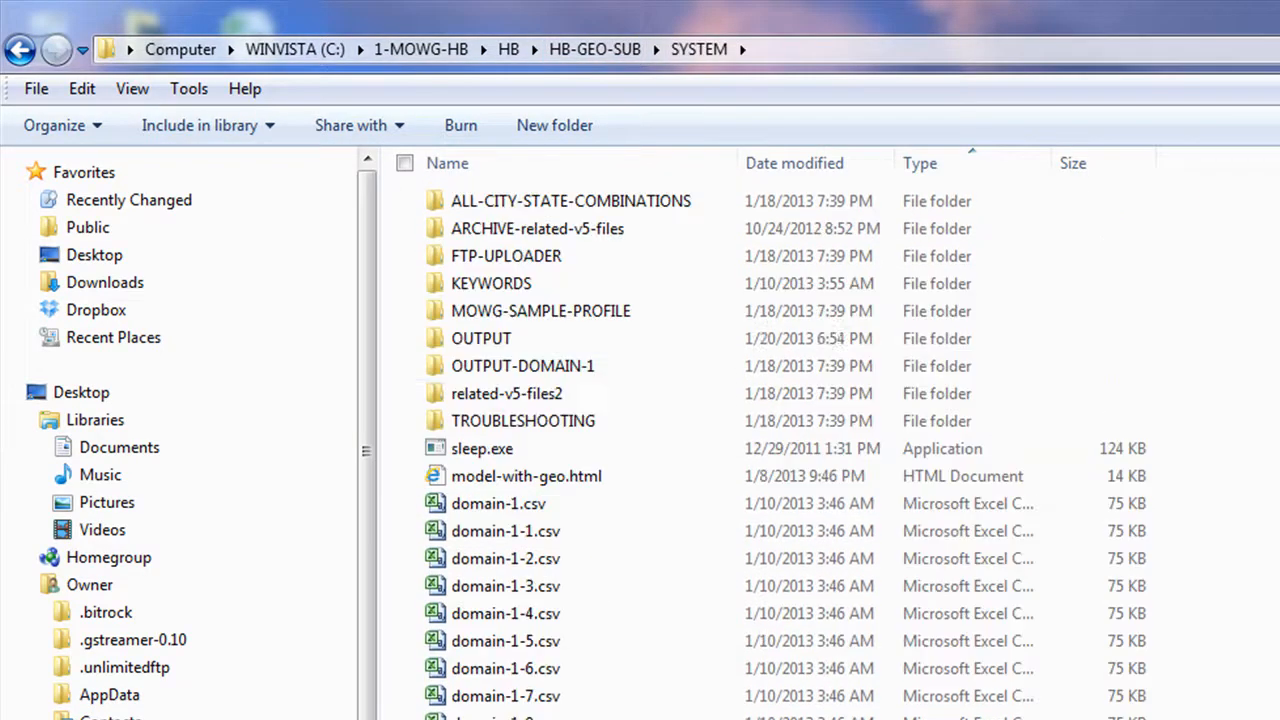
{"action": "double_click", "coordinate": [484, 338]}
{"action": "key", "text": "ctrl+a"}
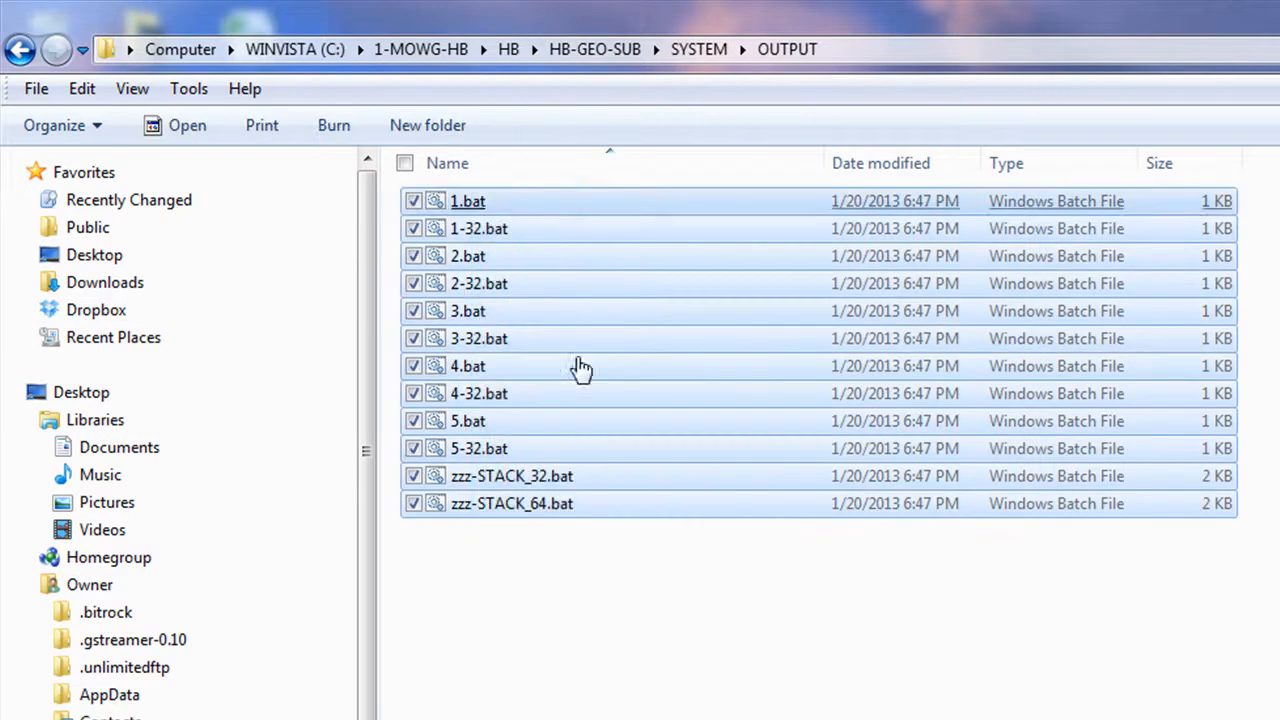
{"action": "right_click", "coordinate": [639, 369]}
{"action": "left_click", "coordinate": [706, 719]}
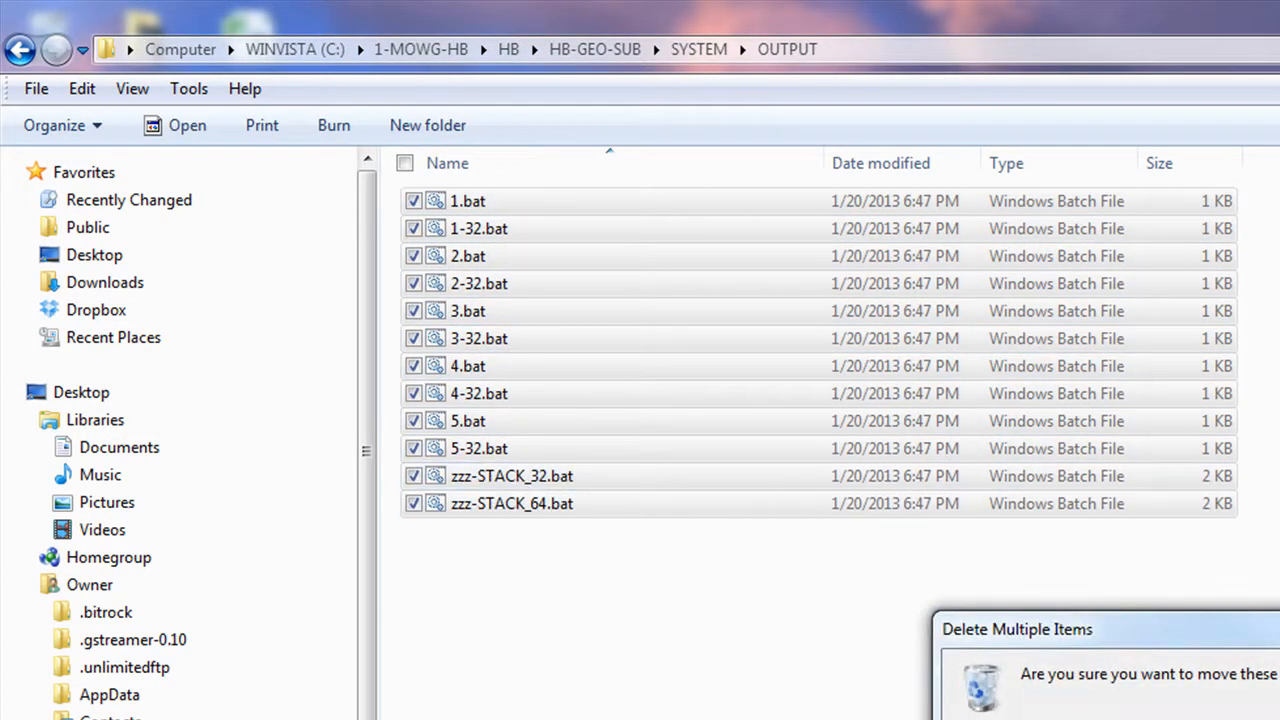
{"action": "key", "text": "Return"}
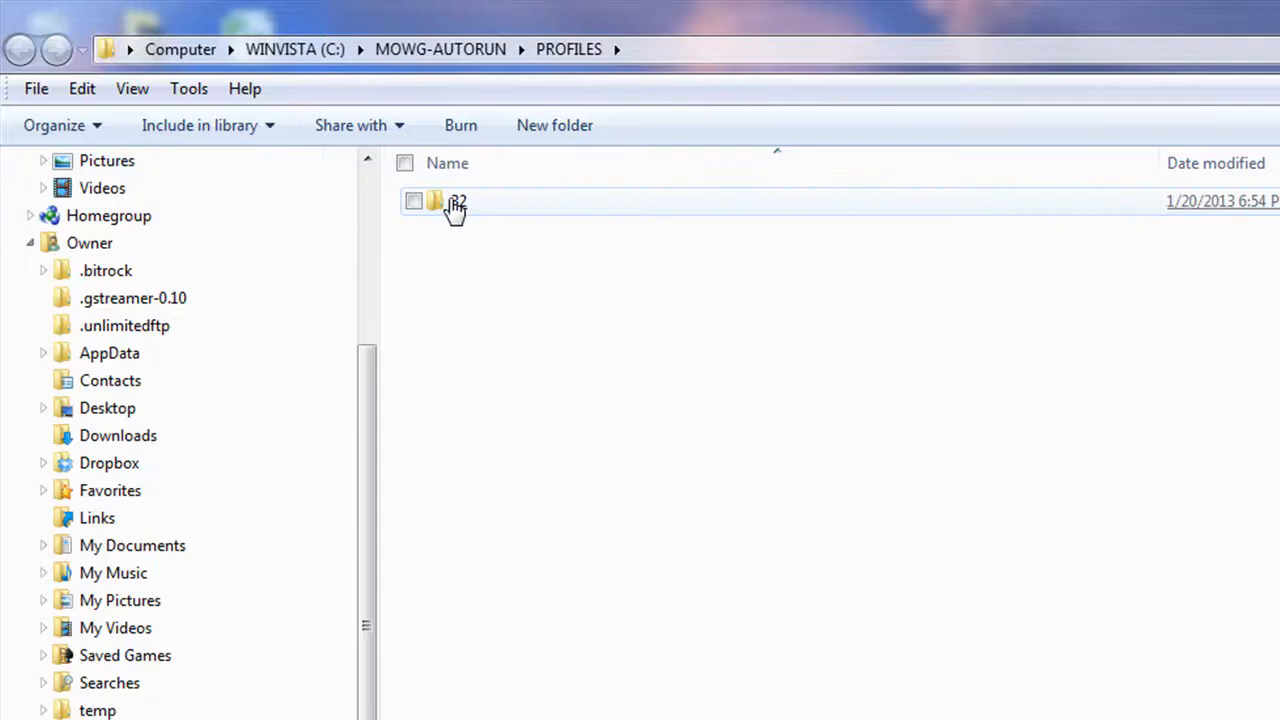
- Delete all the zz-auto-create .pfl profiles from the 32 subfolder of C:\MOWG-AUTORUN\PROFILES
{"action": "double_click", "coordinate": [453, 203]}
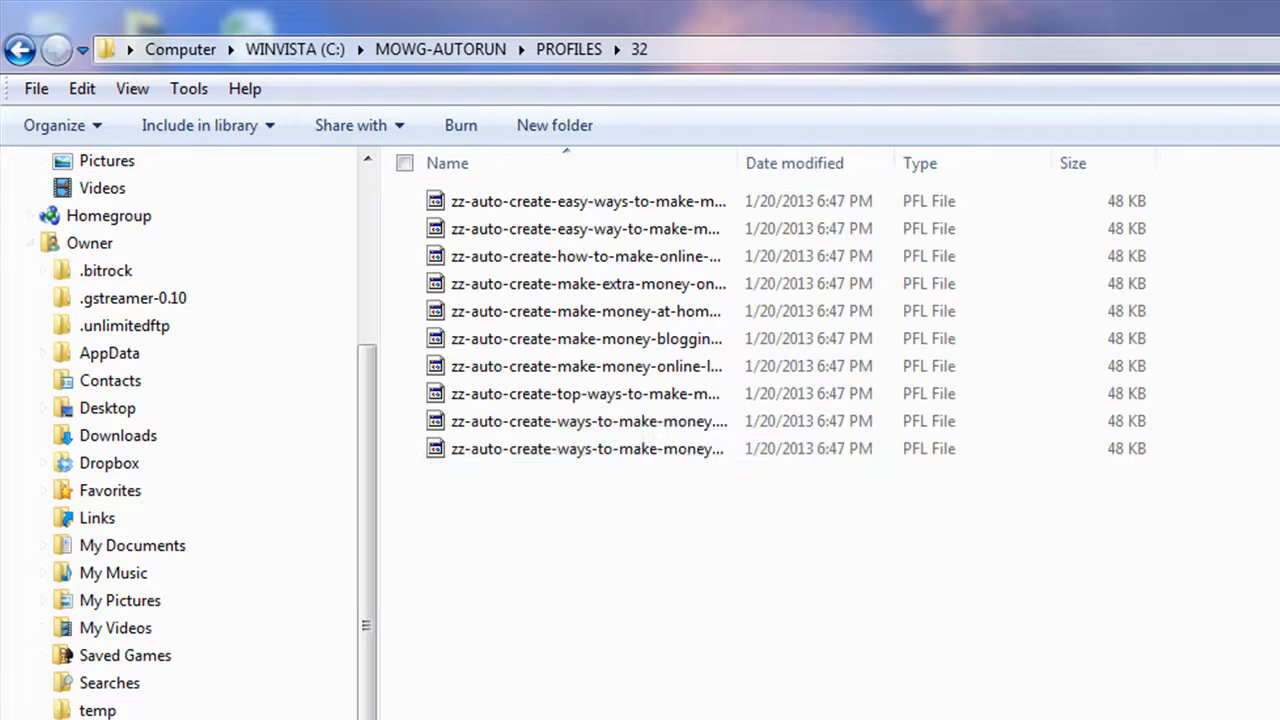
{"action": "key", "text": "ctrl+a"}
{"action": "right_click", "coordinate": [646, 337]}
{"action": "left_click", "coordinate": [745, 692]}
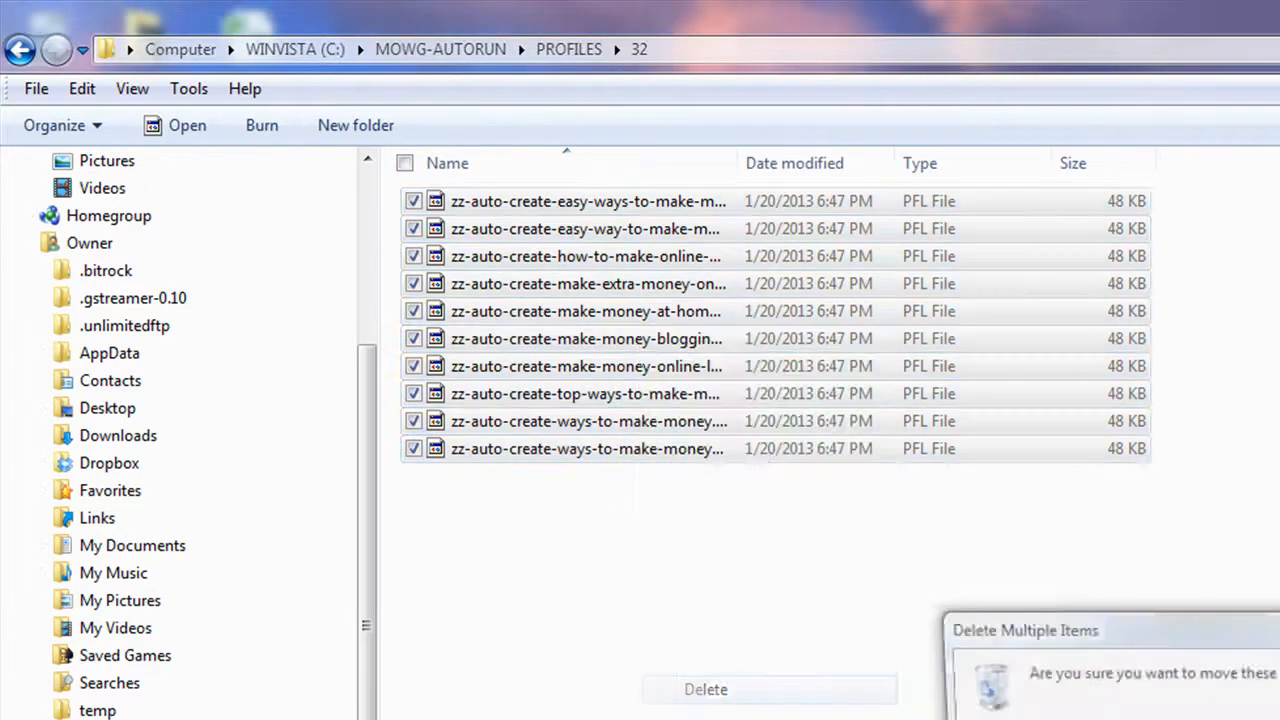
{"action": "key", "text": "Return"}
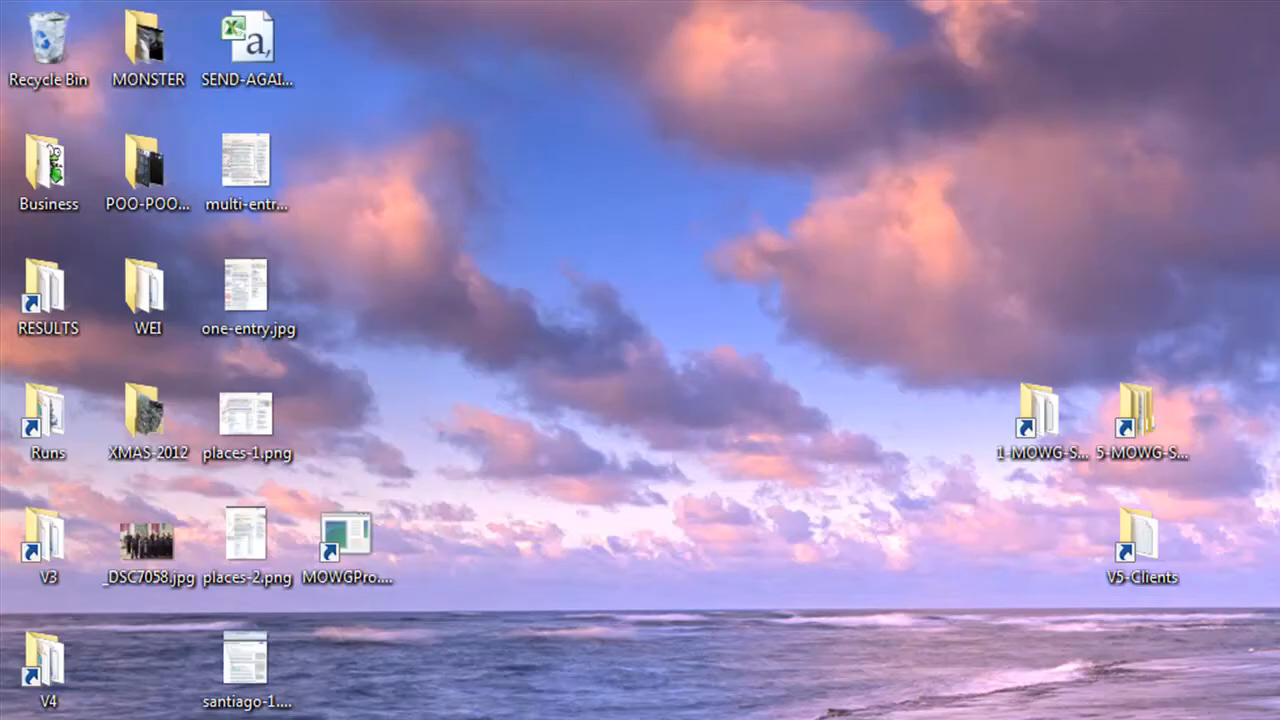
- Empty the Recycle Bin on the desktop
{"action": "right_click", "coordinate": [50, 30]}
{"action": "left_click", "coordinate": [163, 86]}
{"action": "key", "text": "Return"}
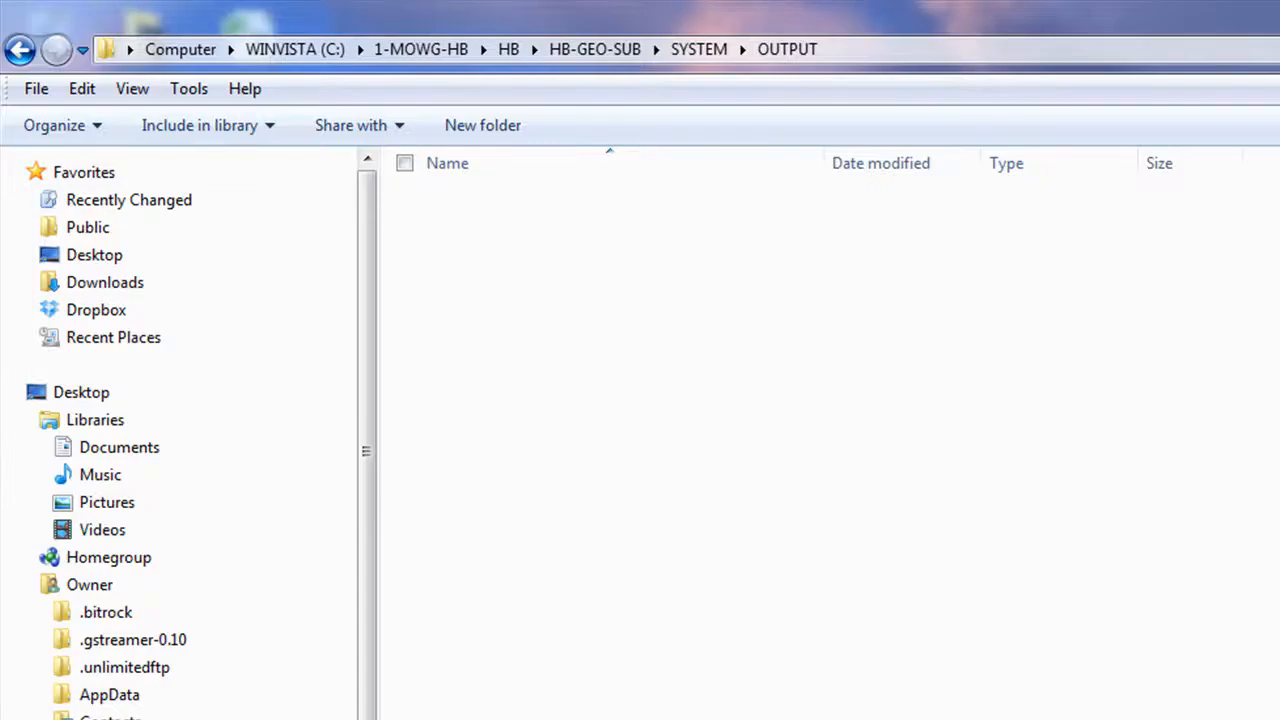
- Open domain-1.csv from the HB-GEO-SUB SYSTEM folder in Excel
{"action": "left_click", "coordinate": [568, 46]}
{"action": "double_click", "coordinate": [480, 284]}
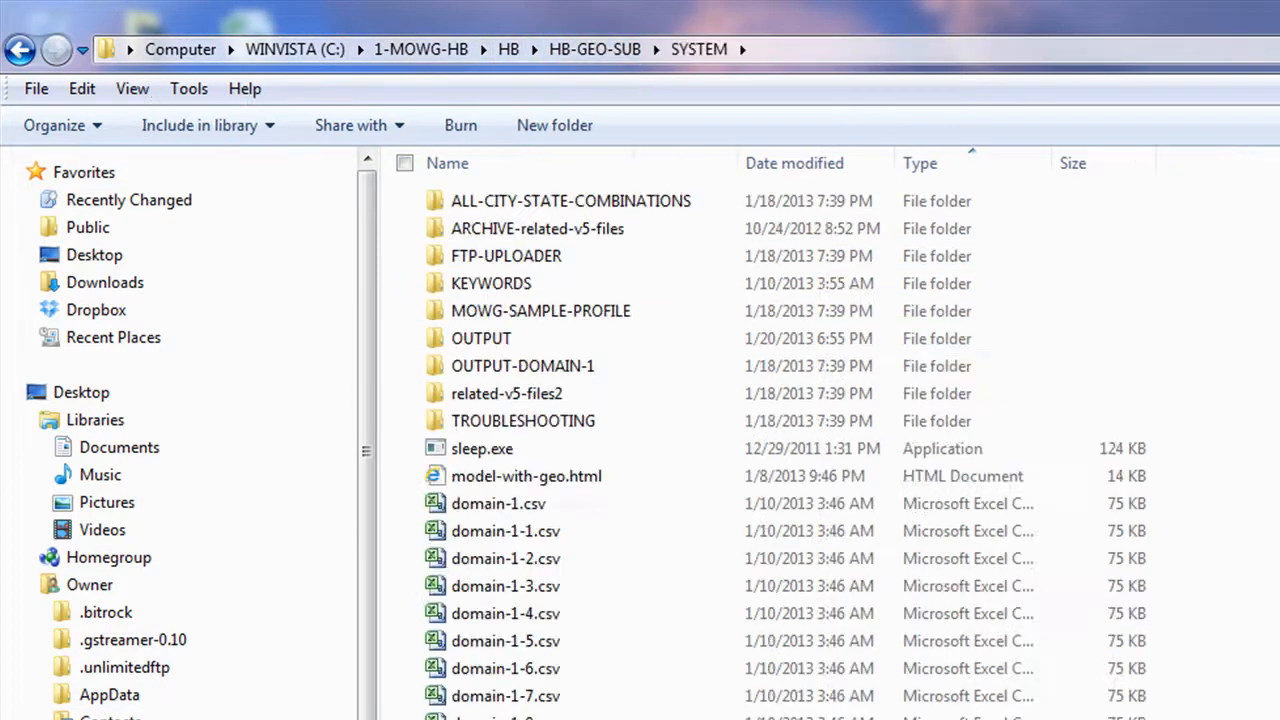
{"action": "scroll", "coordinate": [770, 440], "scroll_direction": "down", "scroll_amount": 3}
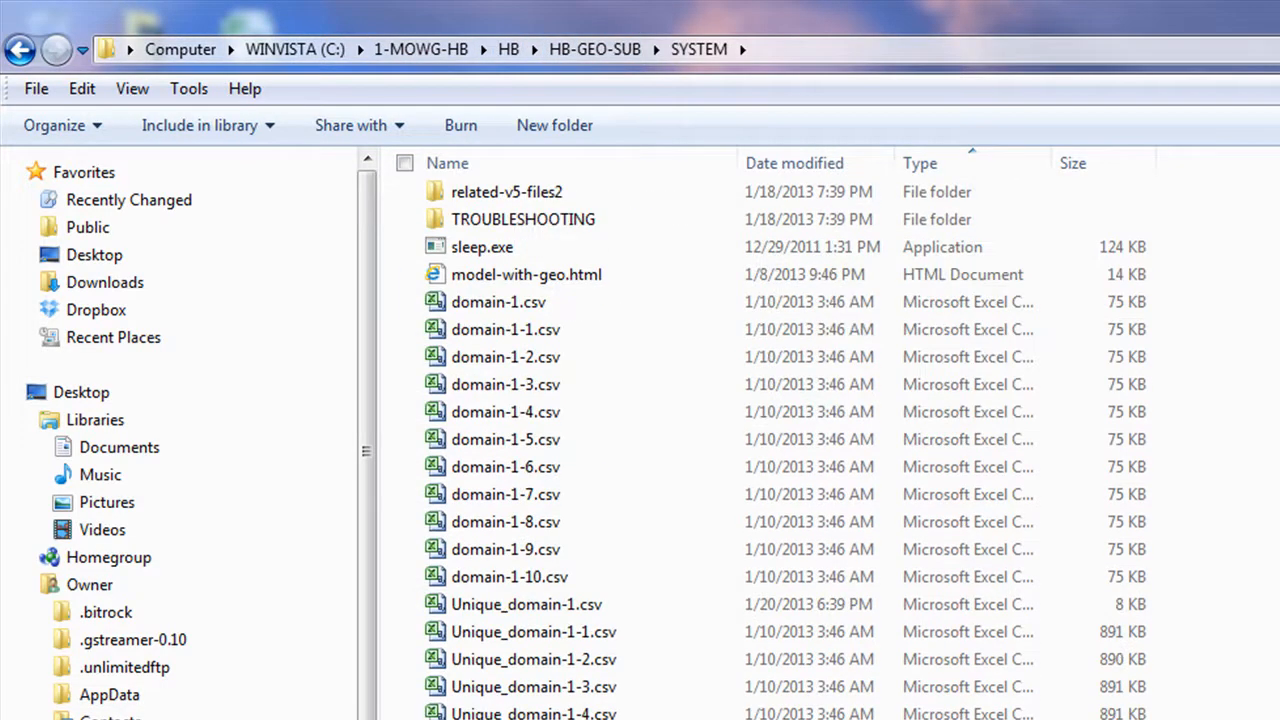
{"action": "scroll", "coordinate": [557, 520], "scroll_direction": "up", "scroll_amount": 3}
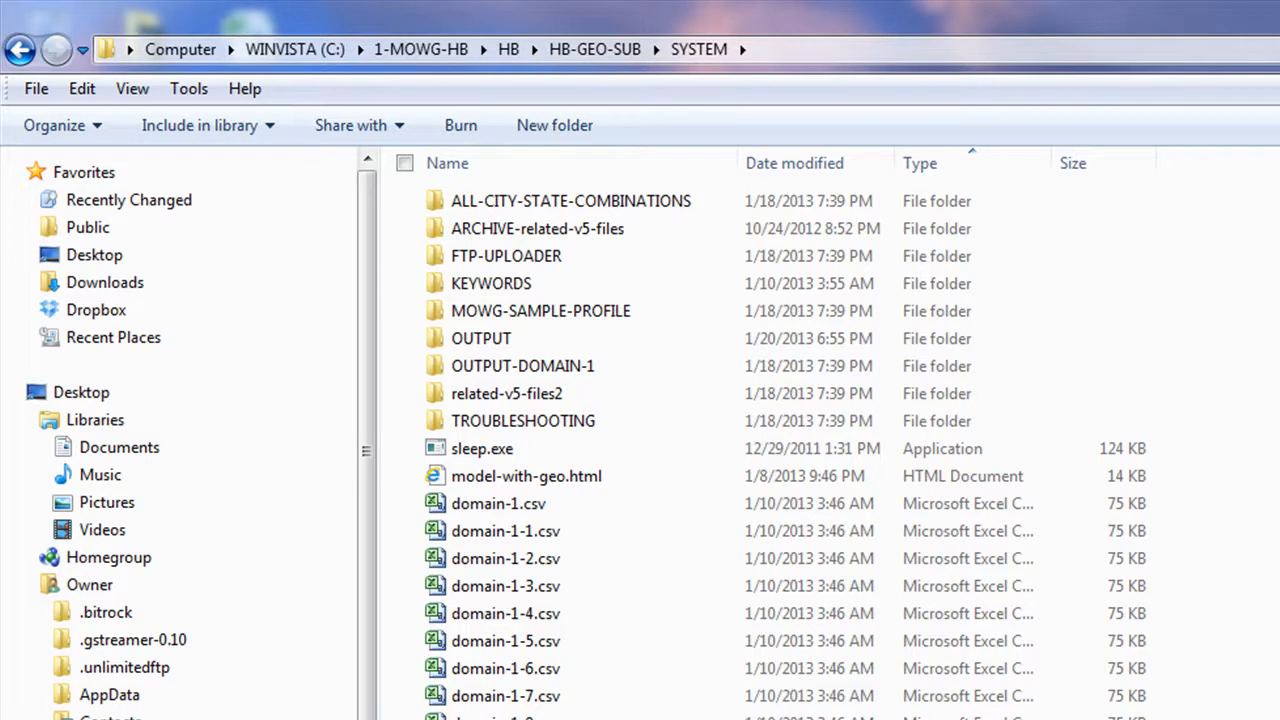
{"action": "double_click", "coordinate": [480, 512]}
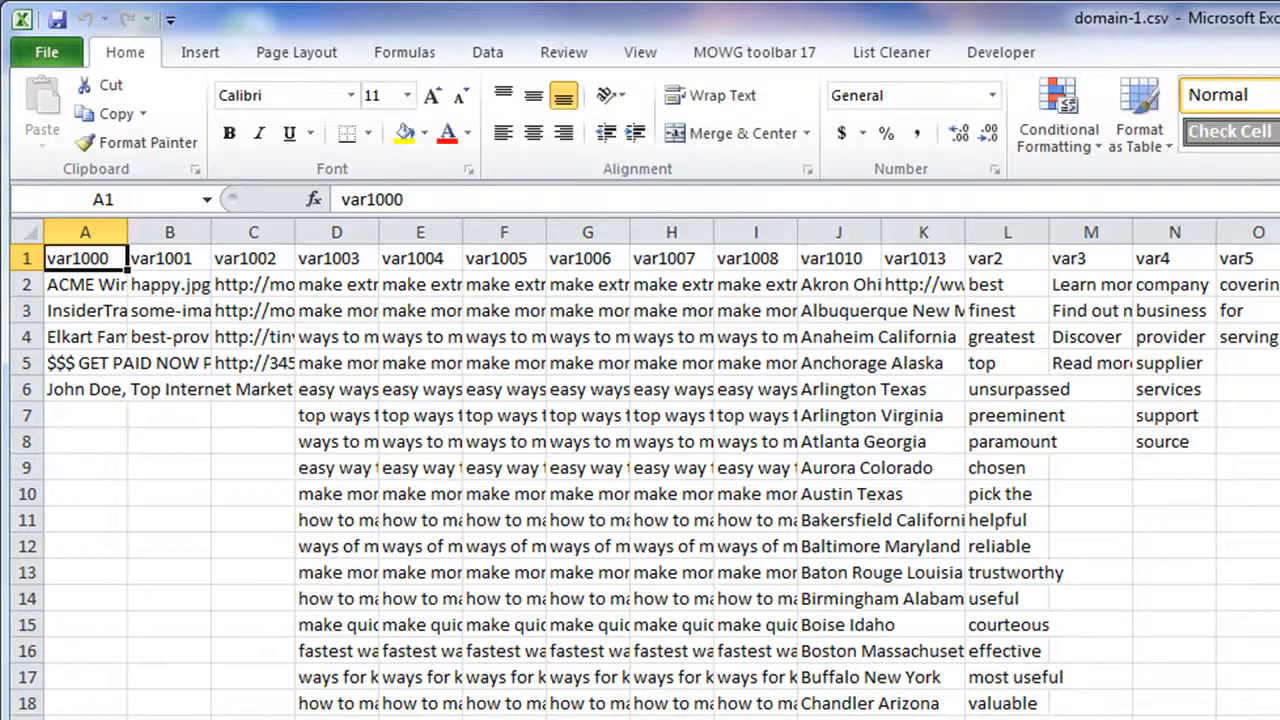
- Start the MOWG Generate Profiles command and select the source PFL file from within the HB-GEO-SUB folder
{"action": "left_click", "coordinate": [700, 52]}
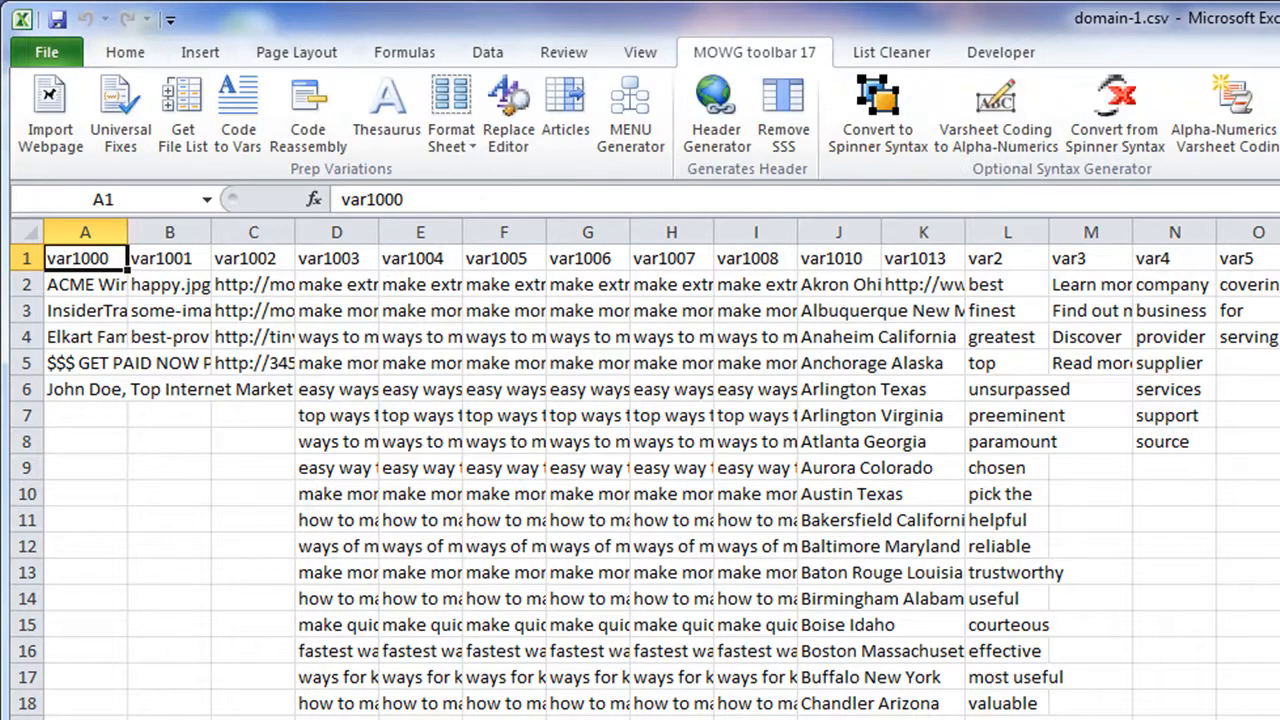
{"action": "left_click", "coordinate": [1273, 580]}
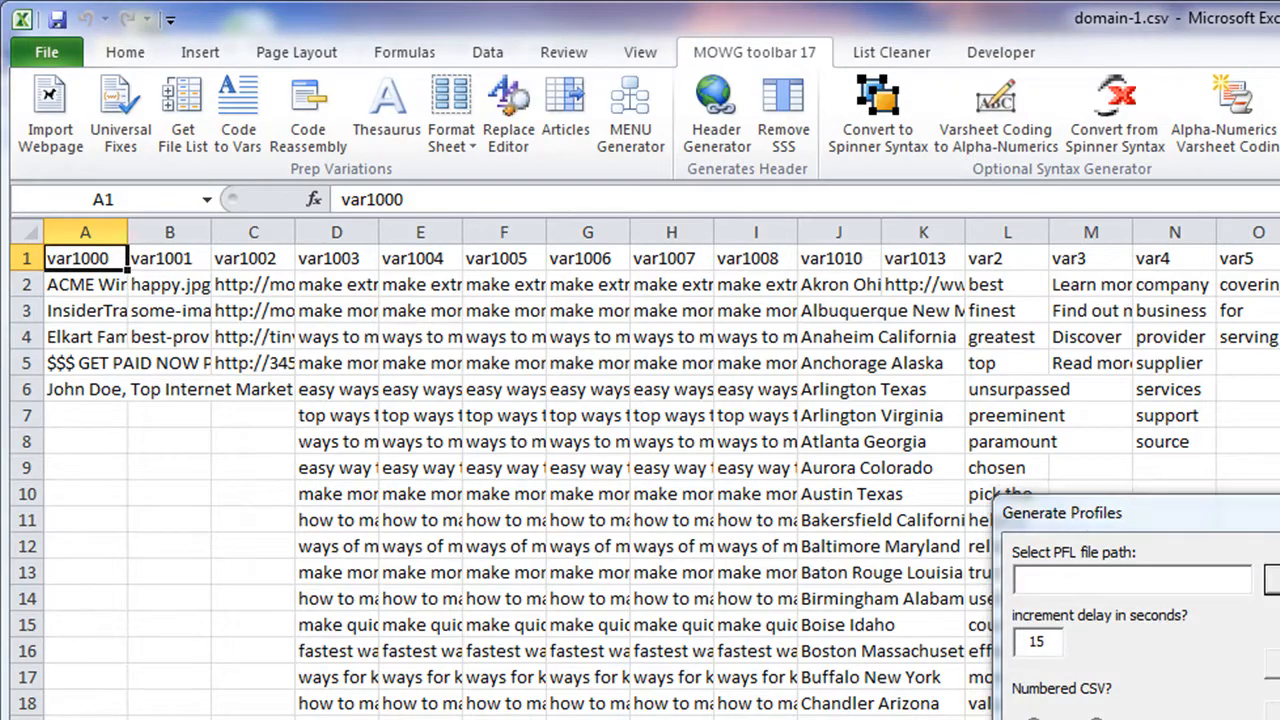
{"action": "double_click", "coordinate": [340, 512]}
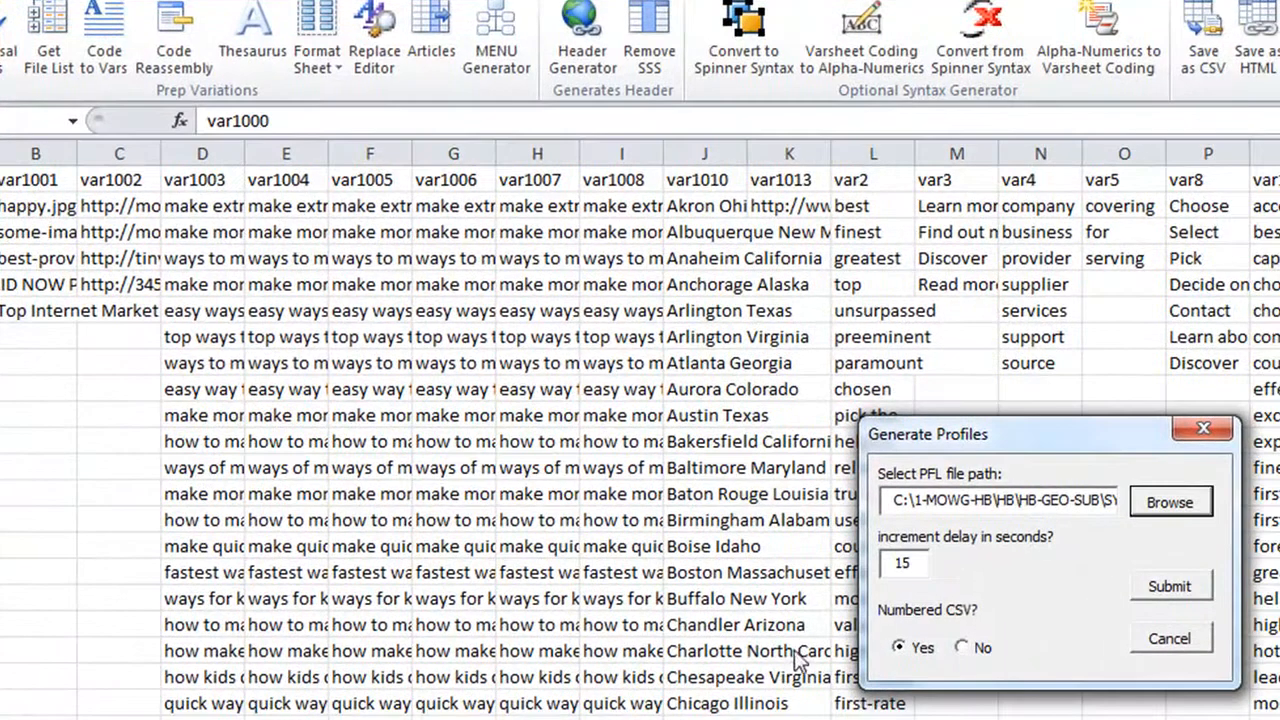
- Generate the profiles and batch files with an increment delay of 2 seconds and Numbered CSV set to Yes
{"action": "double_click", "coordinate": [905, 563]}
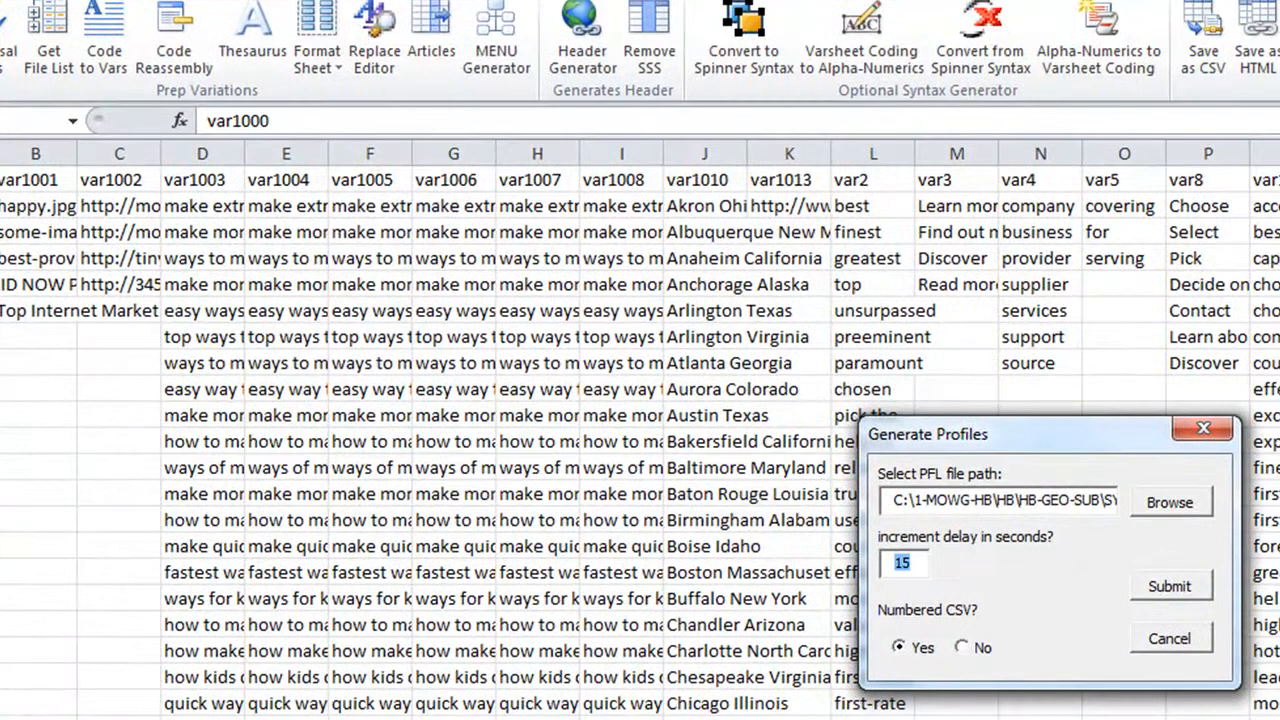
{"action": "type", "text": "2"}
{"action": "left_click", "coordinate": [963, 648]}
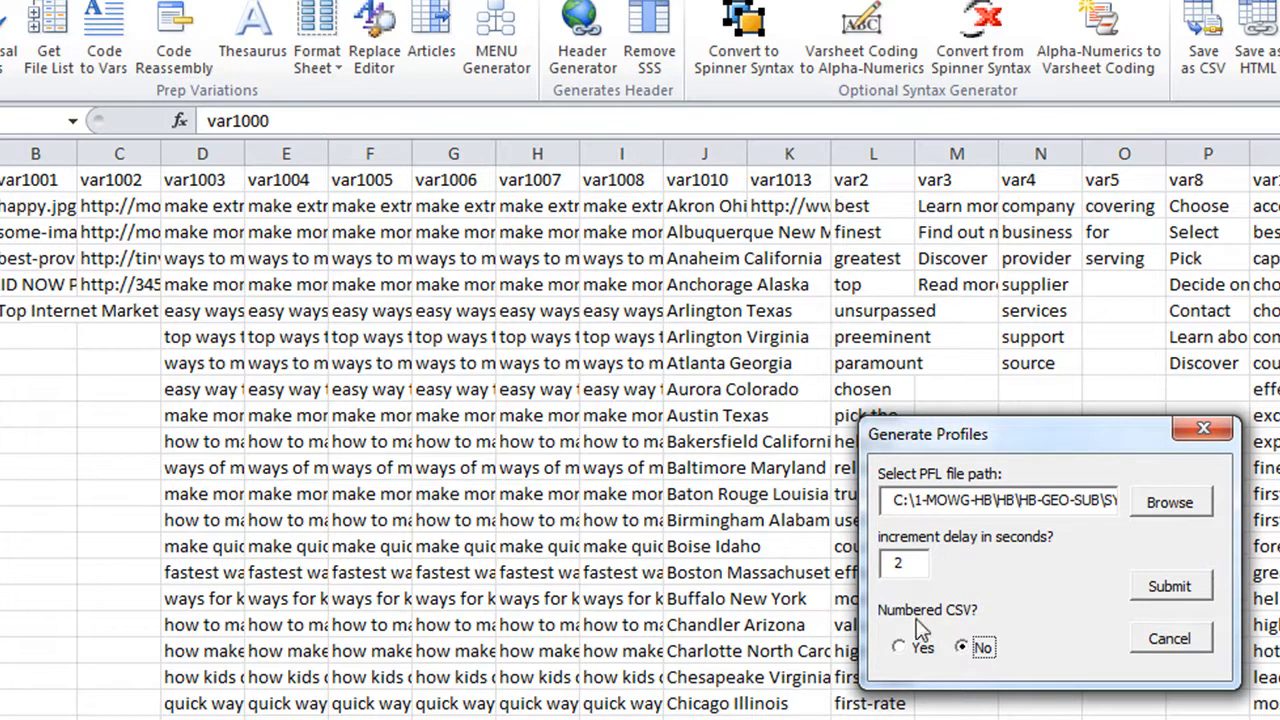
{"action": "left_click", "coordinate": [902, 648]}
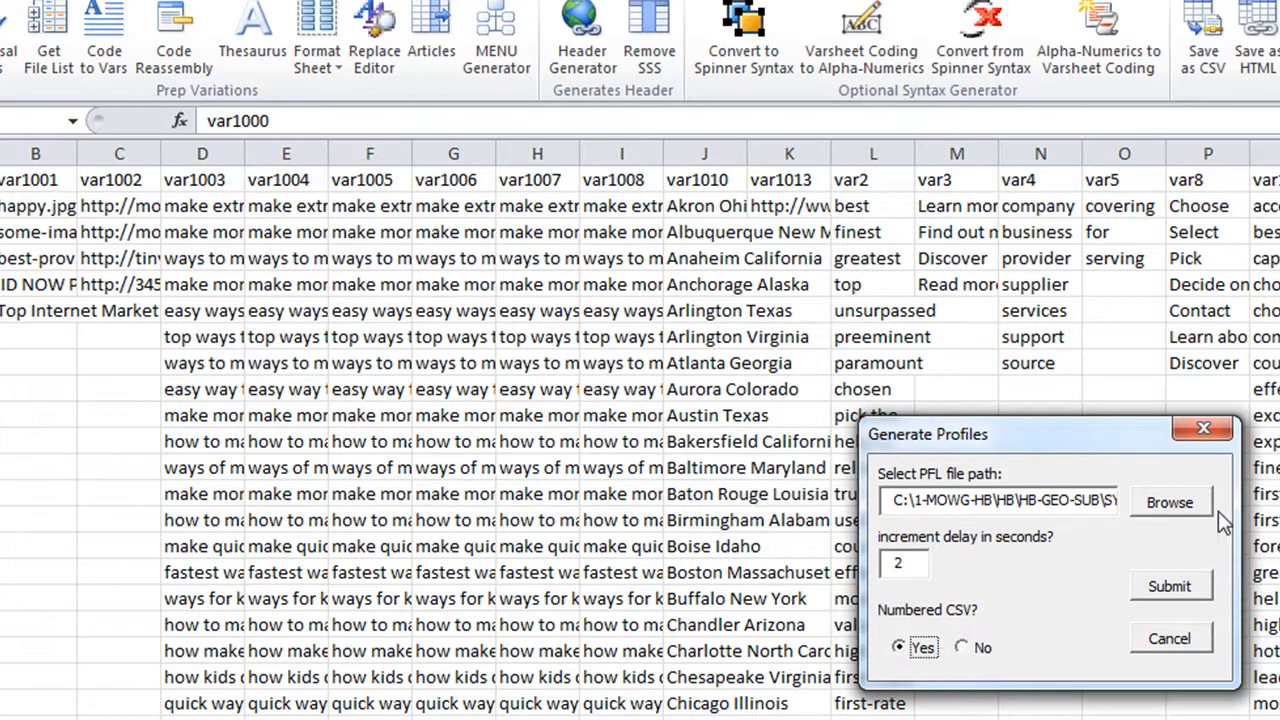
{"action": "left_click", "coordinate": [1174, 586]}
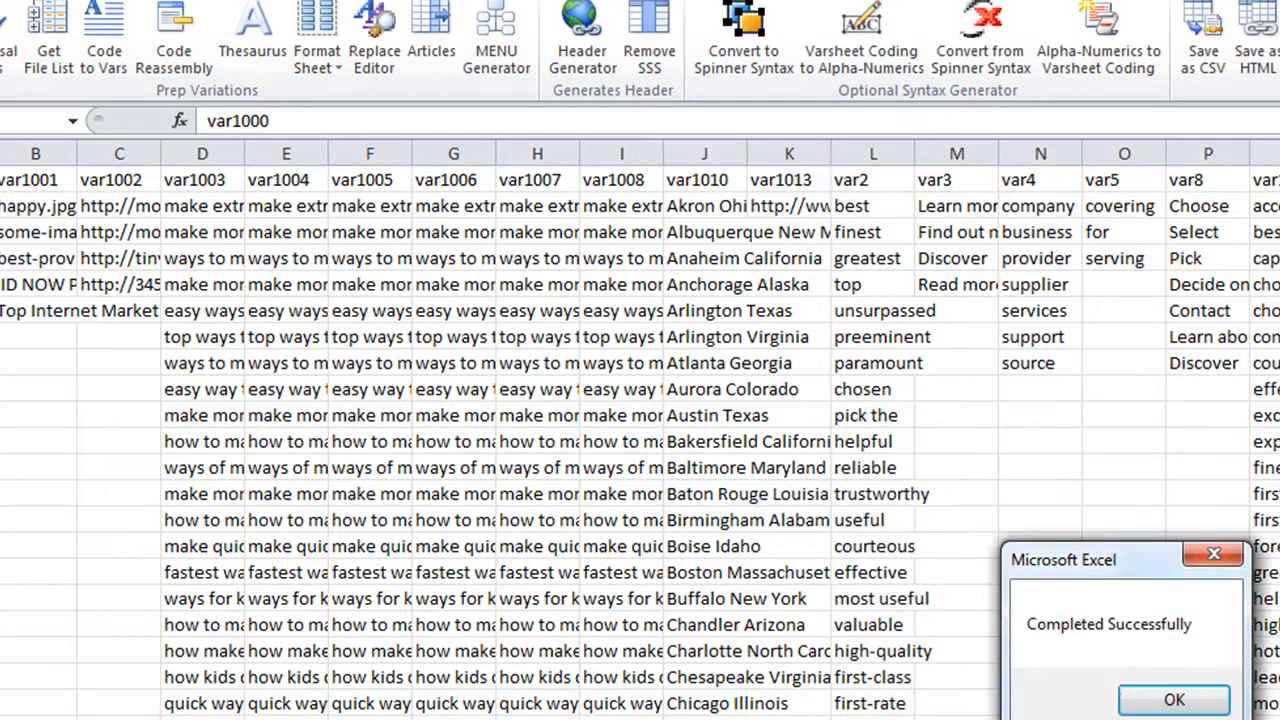
{"action": "left_click", "coordinate": [1140, 697]}
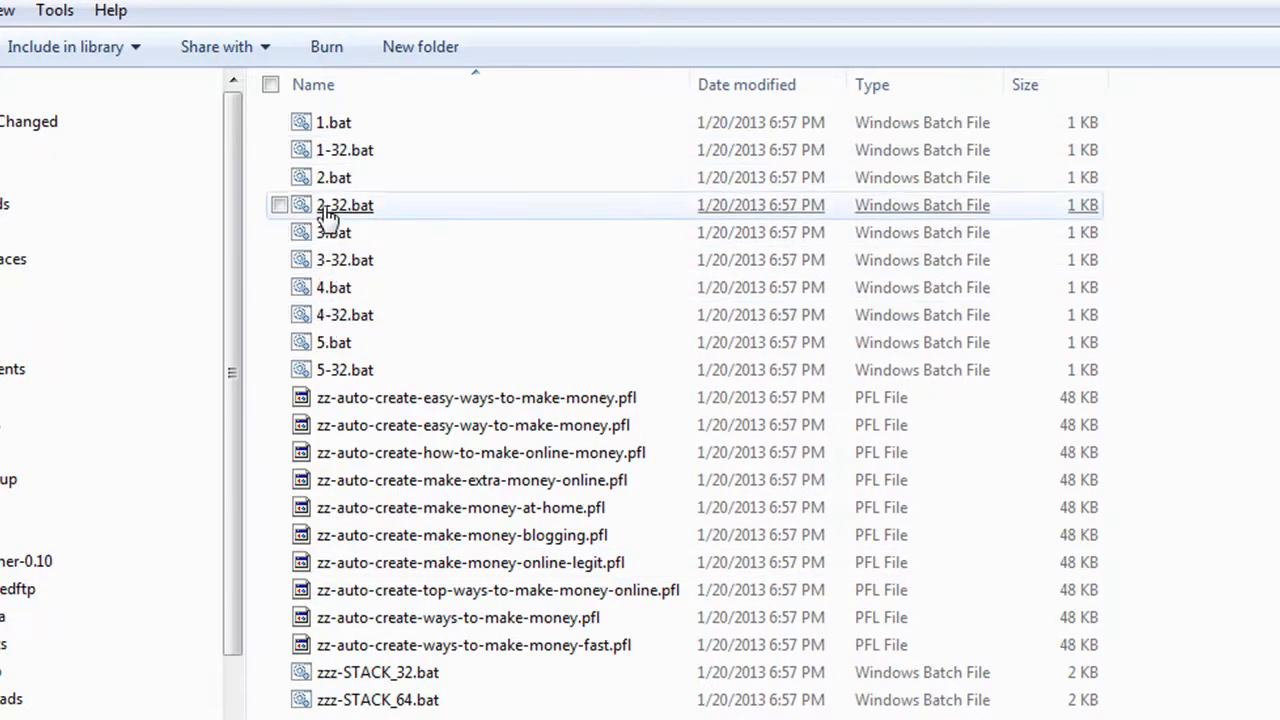
- Load the zz-auto-create-easy-ways-to-make-money.pfl profile in MOWG Professional and check the numbered CSV in its Vars File Path
{"action": "left_click", "coordinate": [445, 398]}
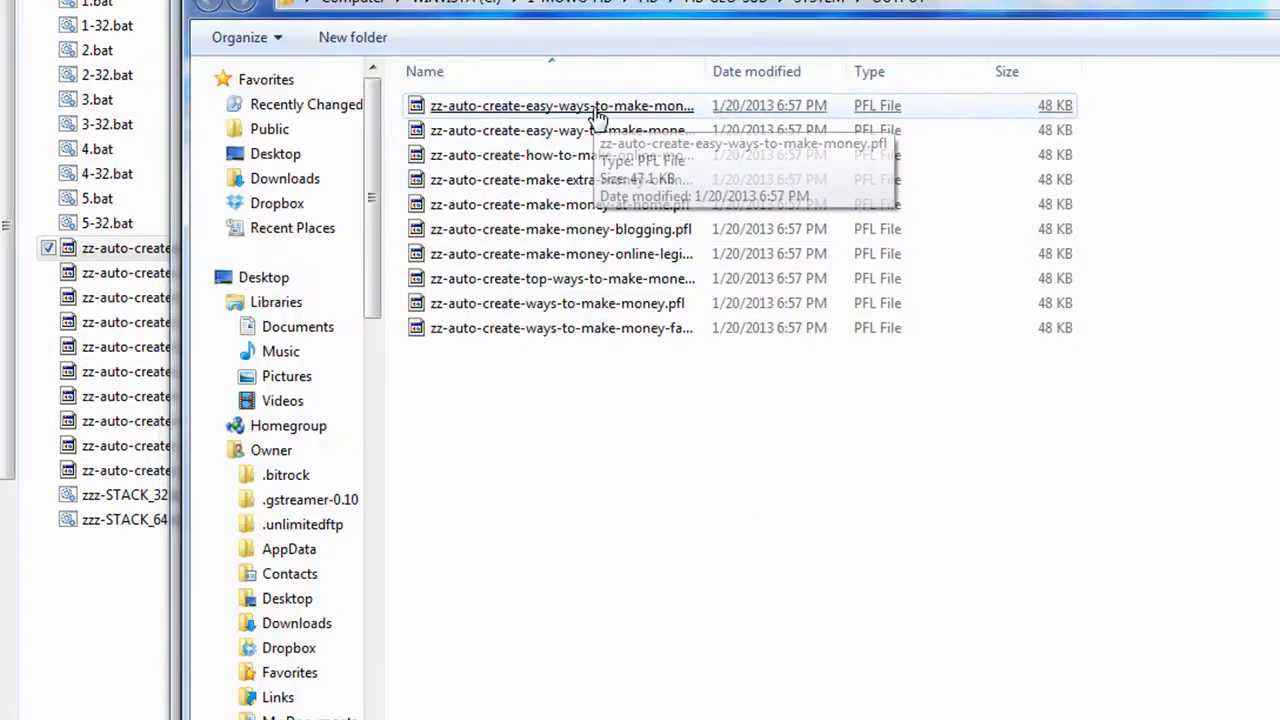
{"action": "double_click", "coordinate": [594, 112]}
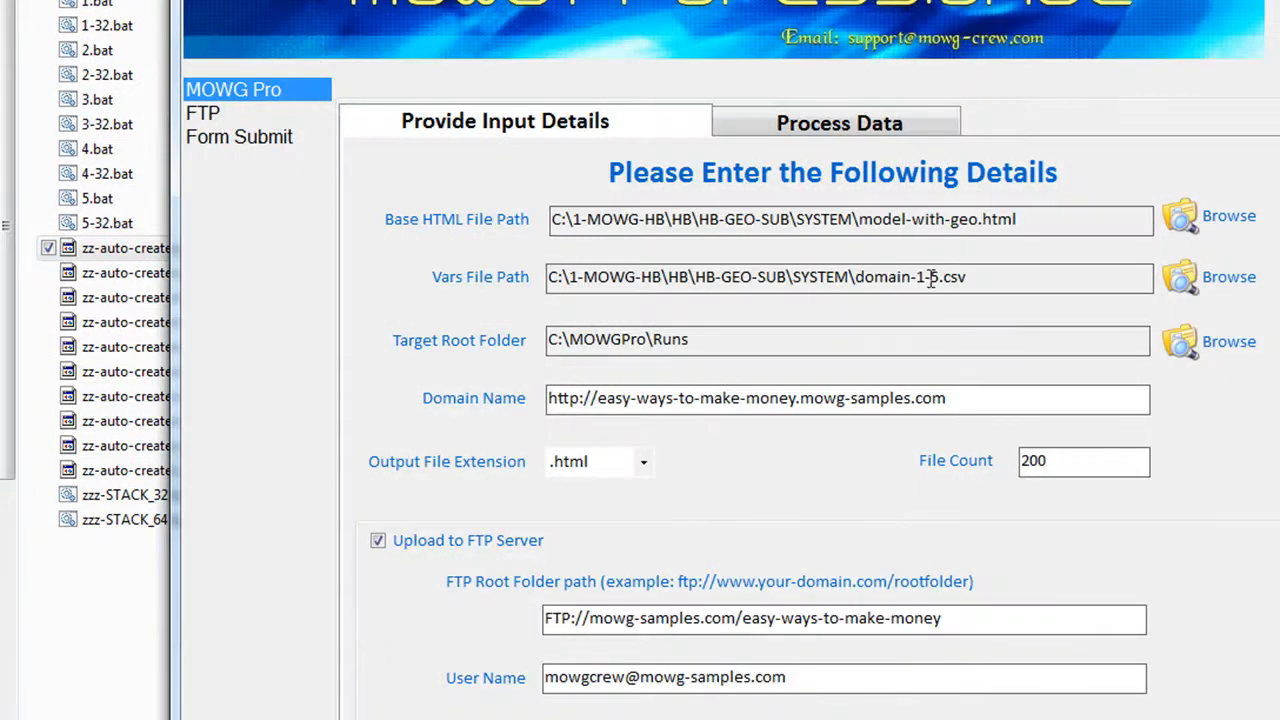
{"action": "left_click_drag", "start_coordinate": [940, 278], "coordinate": [924, 278]}
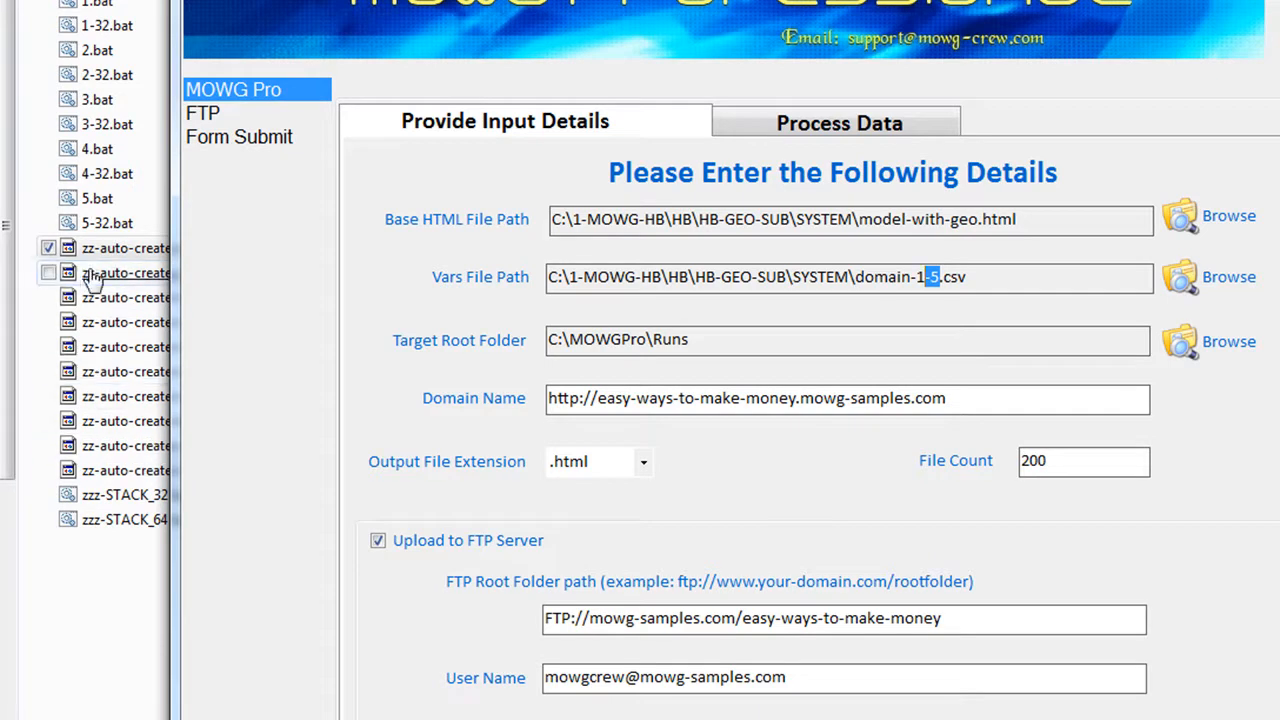
{"action": "left_click", "coordinate": [938, 279]}
{"action": "left_click", "coordinate": [998, 278]}
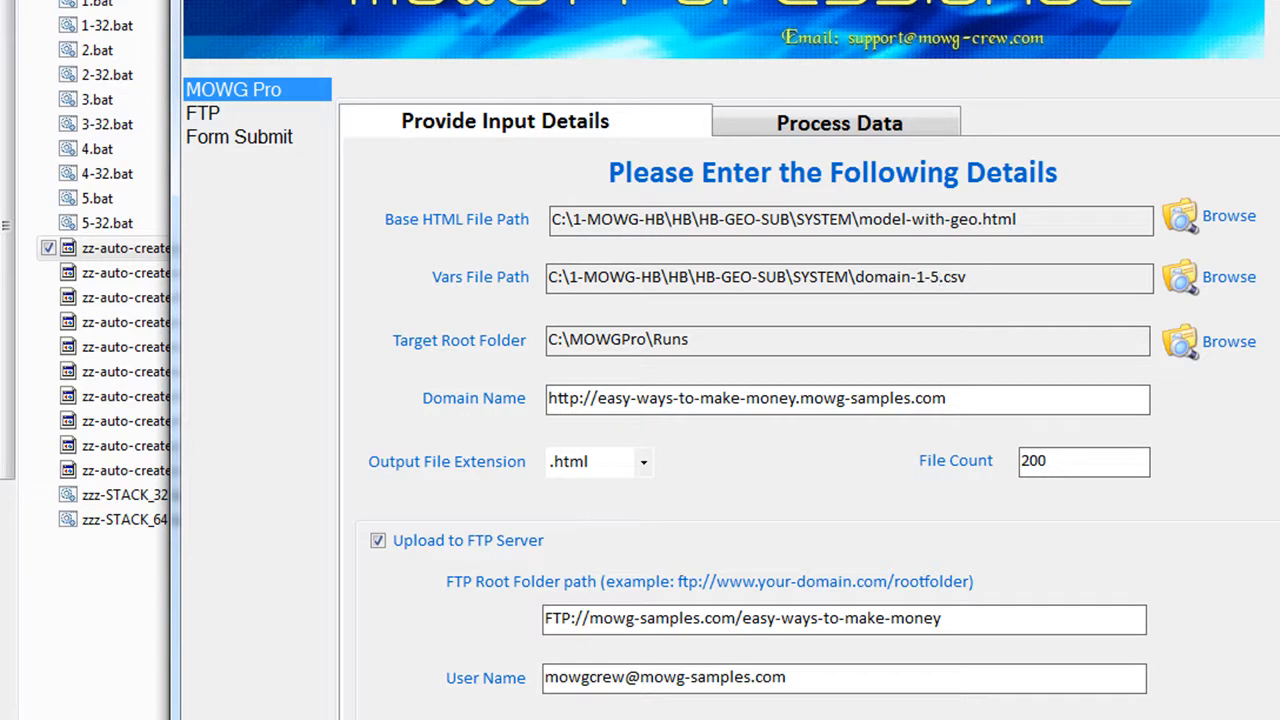
{"action": "left_click_drag", "start_coordinate": [640, 2], "coordinate": [1278, 2]}
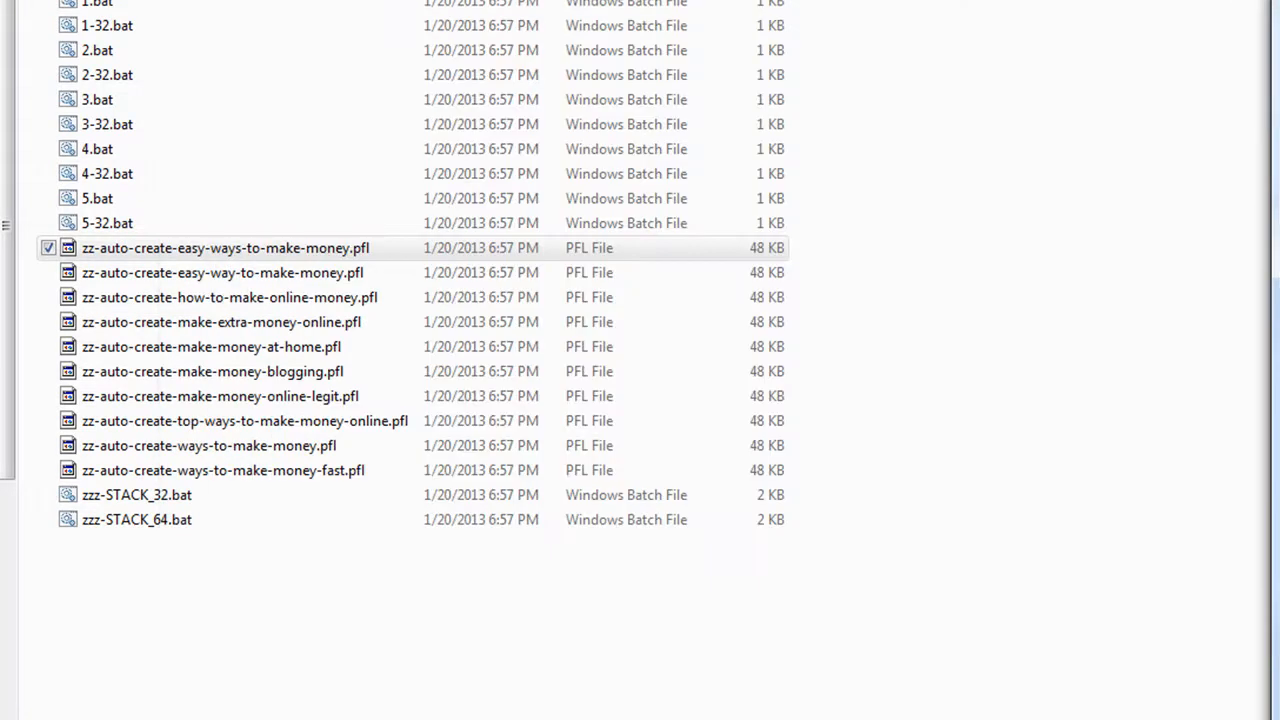
- Load the zz-auto-create-easy-way-to-make-money.pfl and zz-auto-create-top-ways-to-make-money-online.pfl profiles, check their Vars File Paths, and close MOWG Professional
{"action": "scroll", "coordinate": [357, 380], "scroll_direction": "up", "scroll_amount": 10}
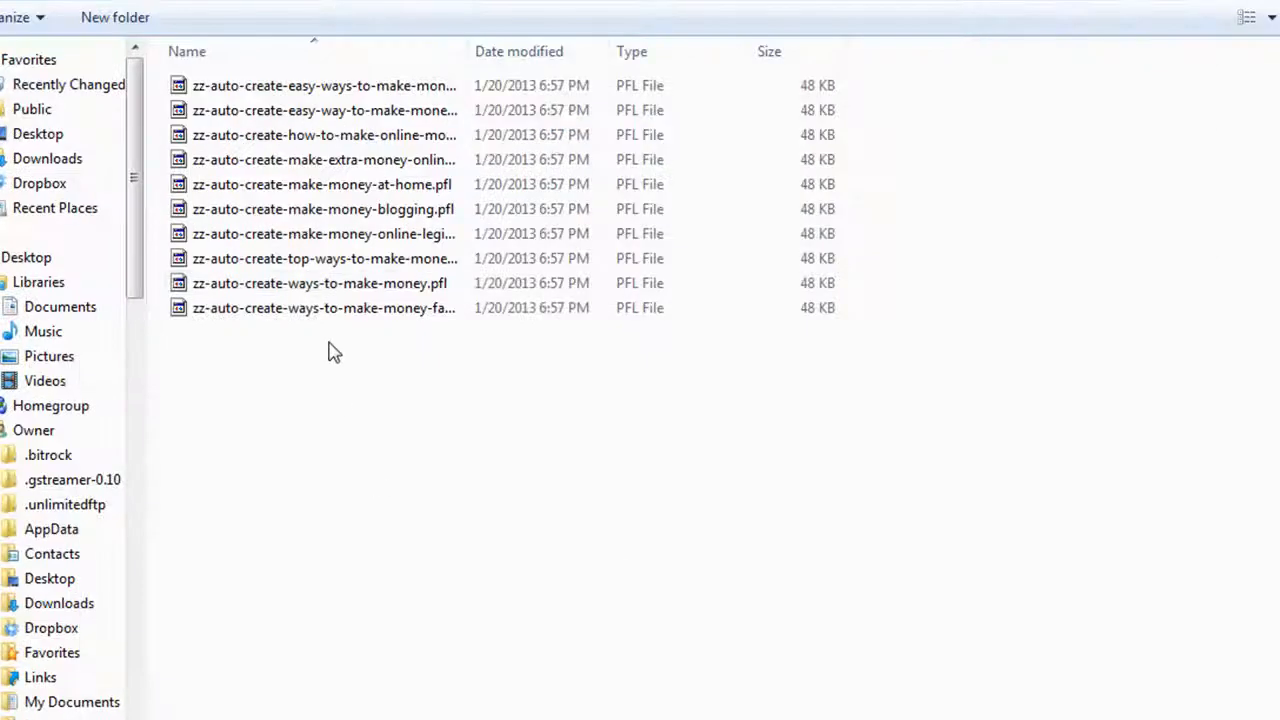
{"action": "left_click", "coordinate": [340, 118]}
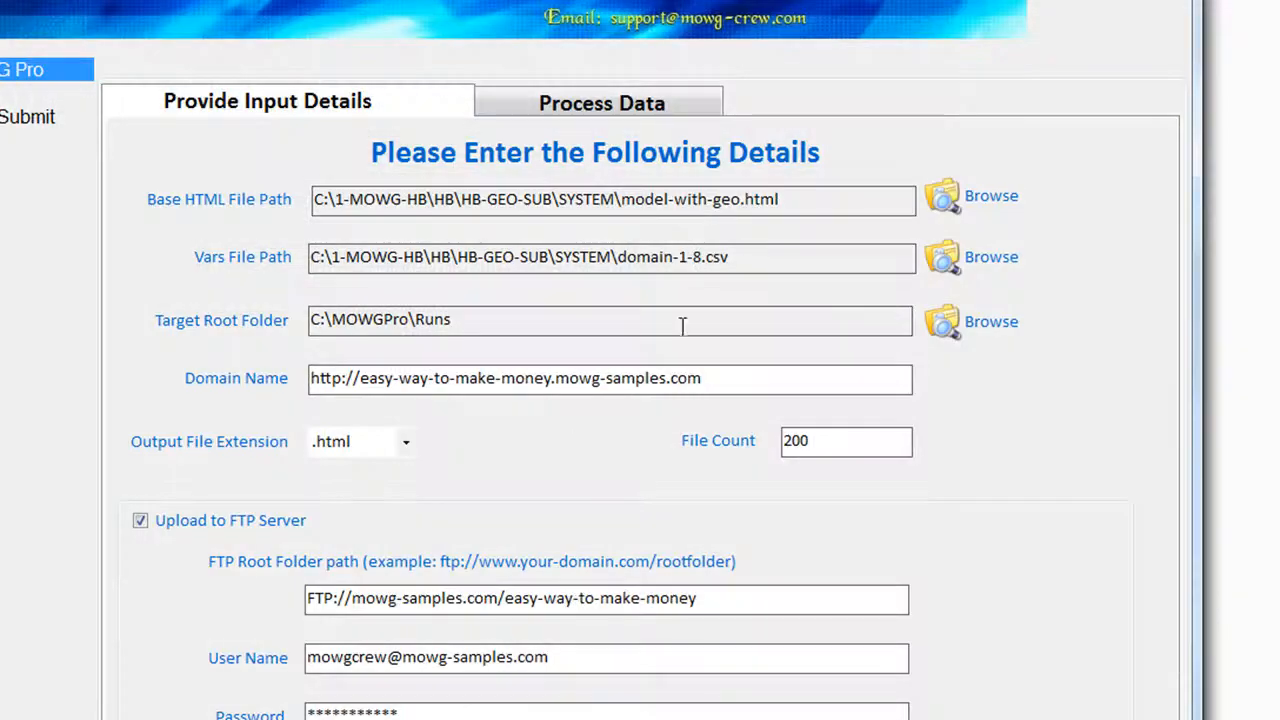
{"action": "left_click_drag", "start_coordinate": [706, 257], "coordinate": [688, 257]}
{"action": "left_click", "coordinate": [747, 258]}
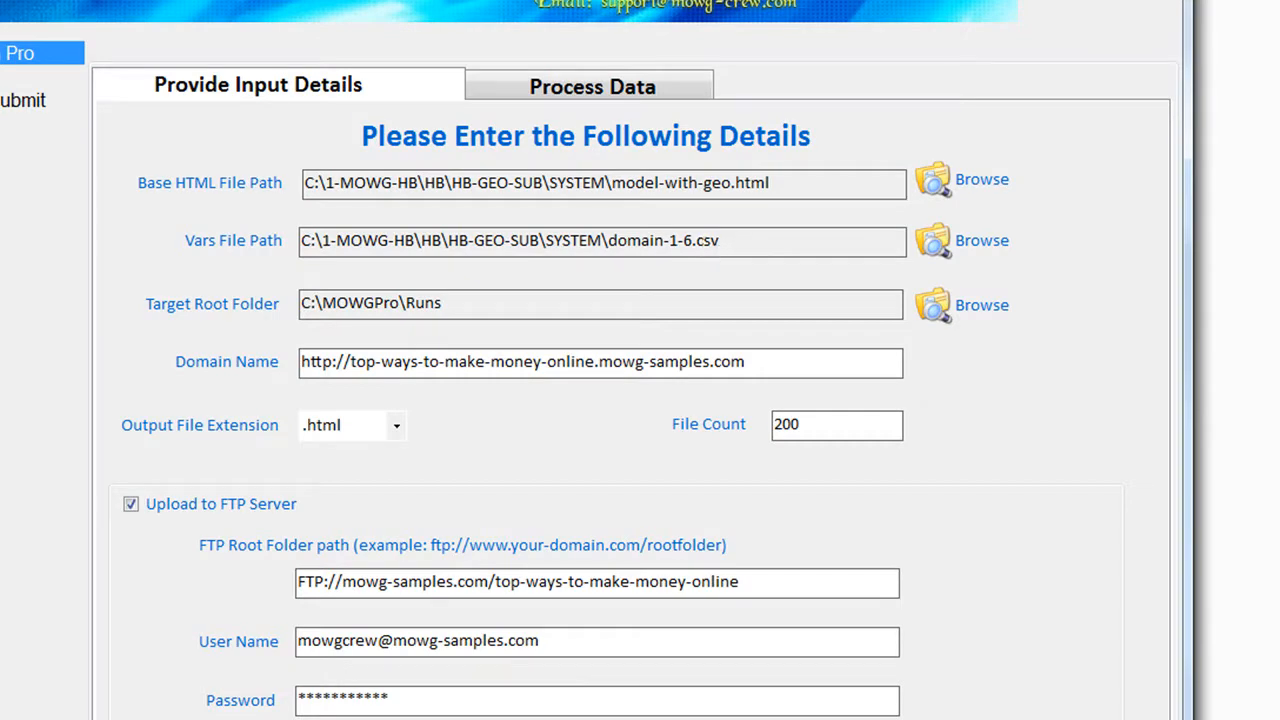
{"action": "key", "text": "alt+F4"}
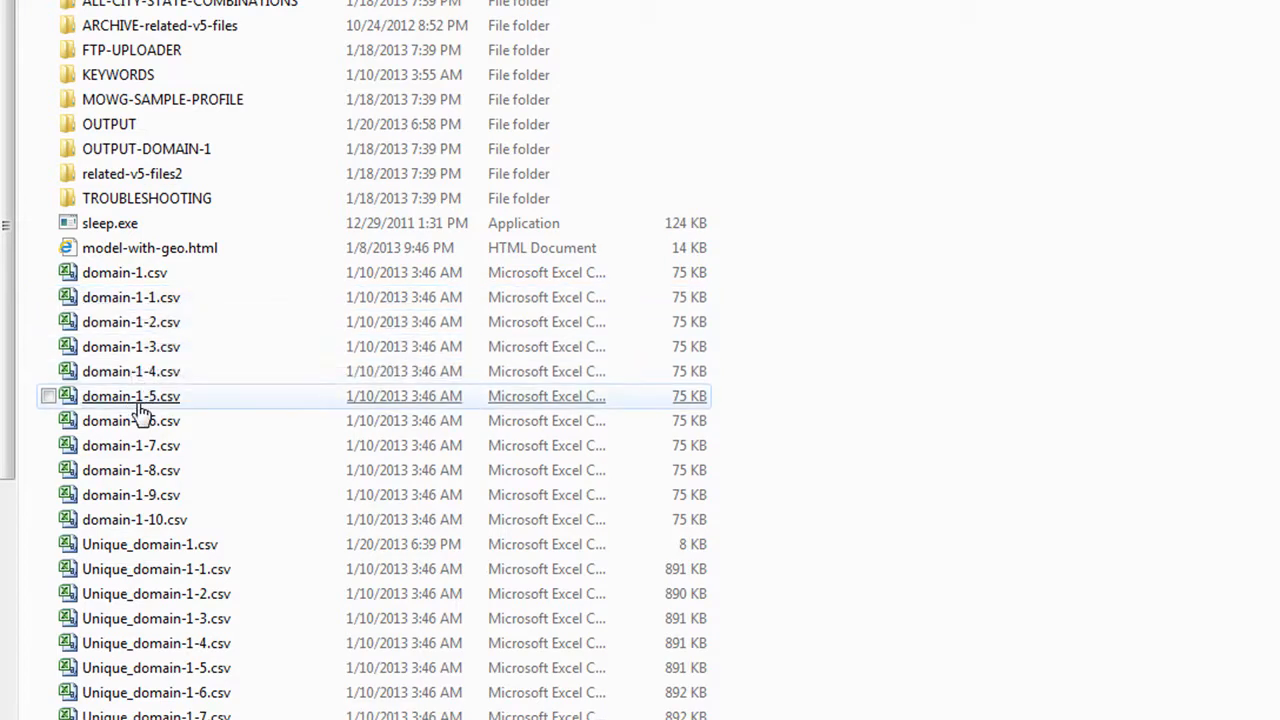
- Open 1.bat from the OUTPUT folder in Notepad, examine the profile names its lines call, and close it
{"action": "double_click", "coordinate": [82, 124]}
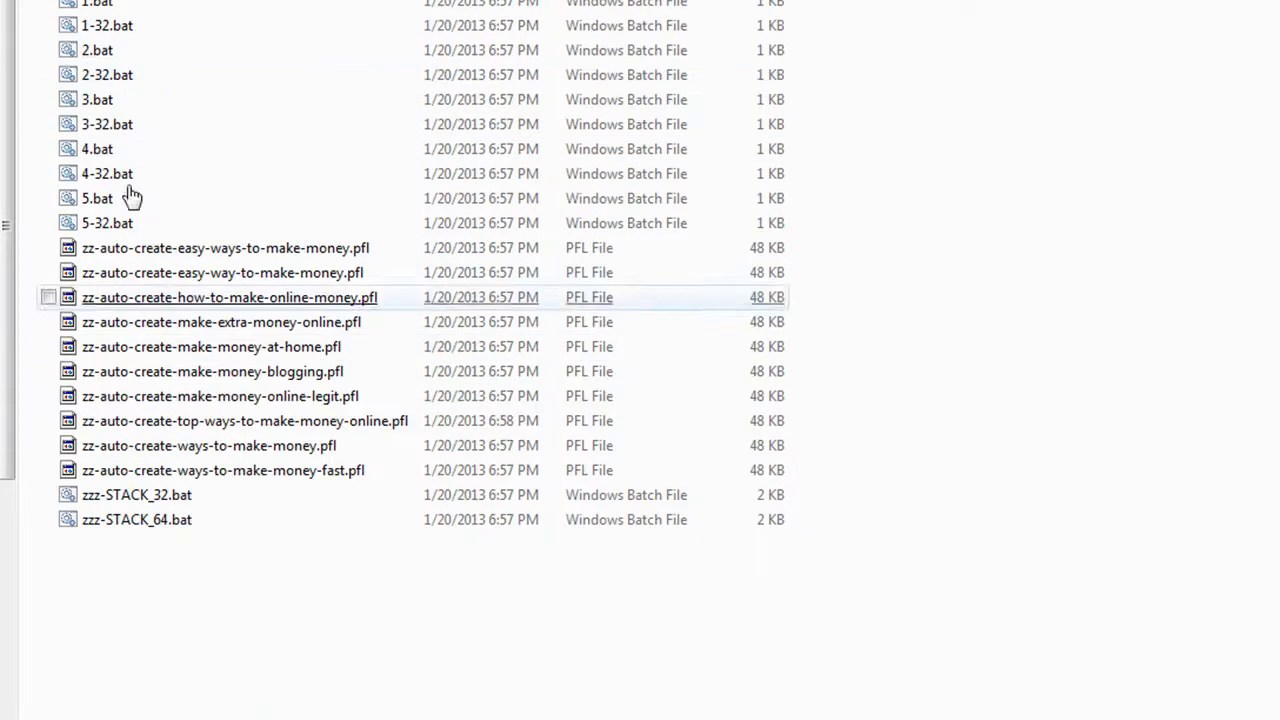
{"action": "right_click", "coordinate": [91, 5]}
{"action": "left_click", "coordinate": [171, 45]}
{"action": "left_click", "coordinate": [1188, 18]}
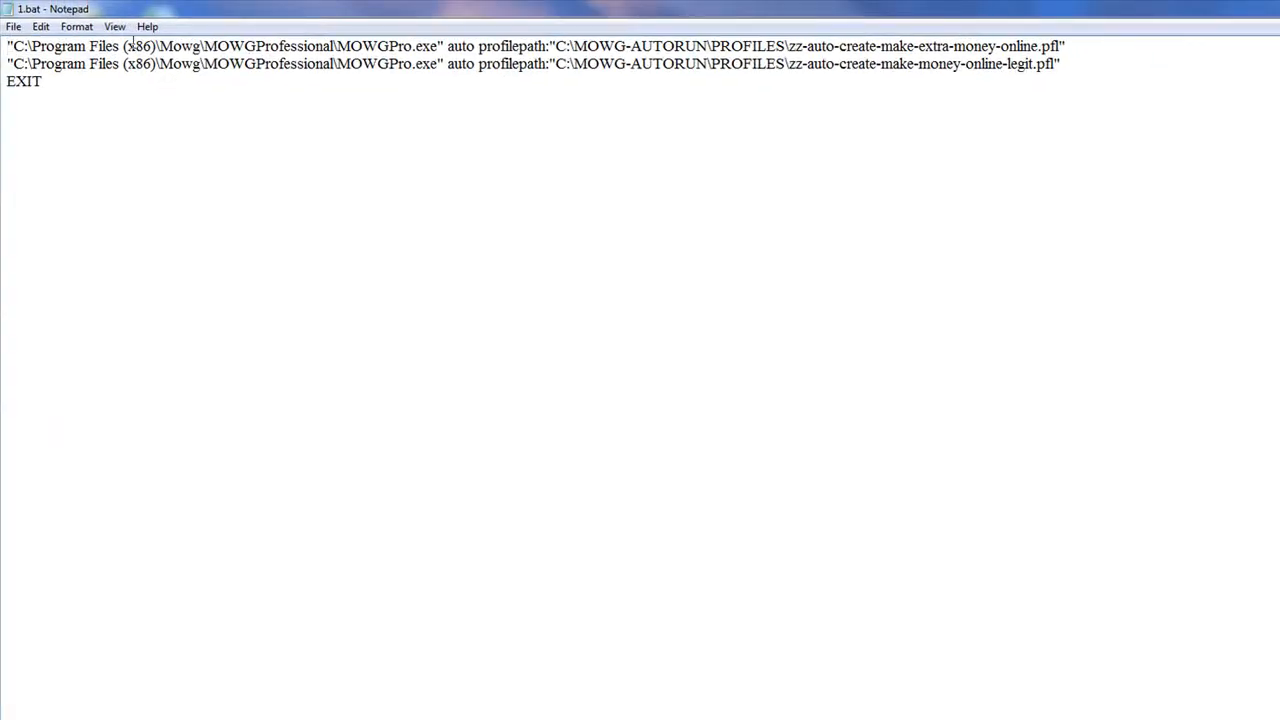
{"action": "left_click_drag", "start_coordinate": [7, 63], "coordinate": [1098, 74]}
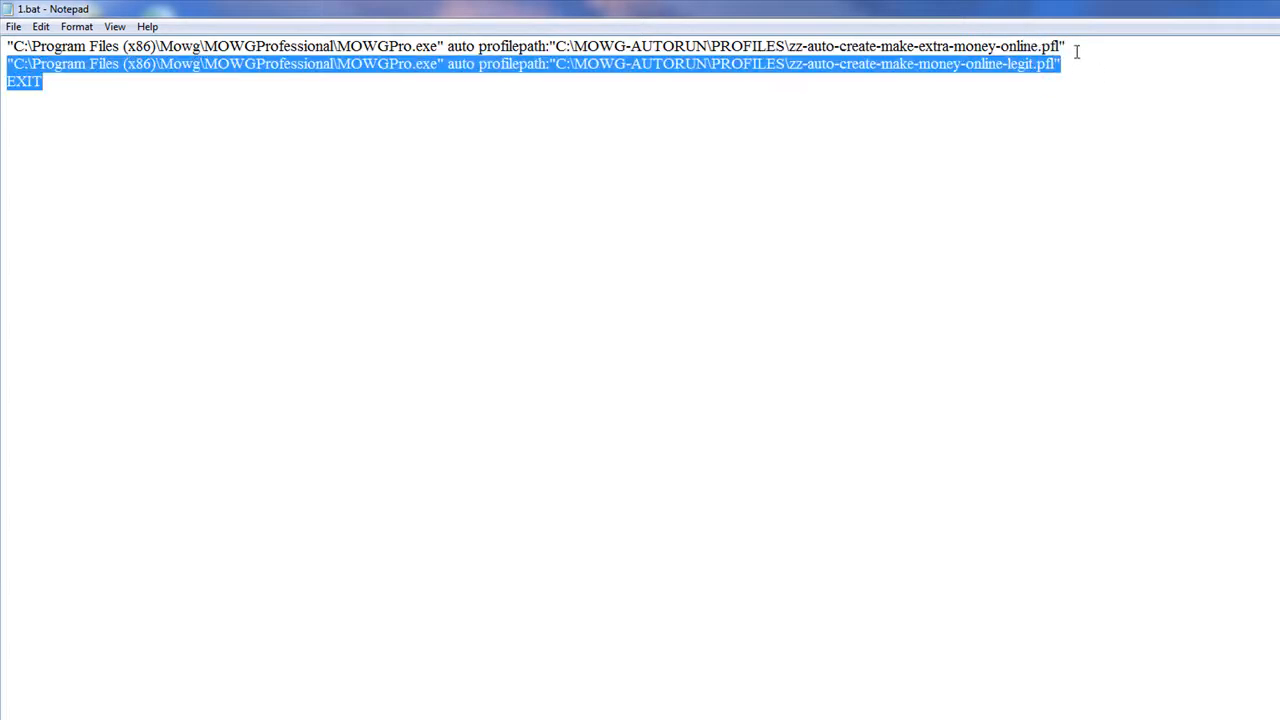
{"action": "left_click", "coordinate": [1076, 69]}
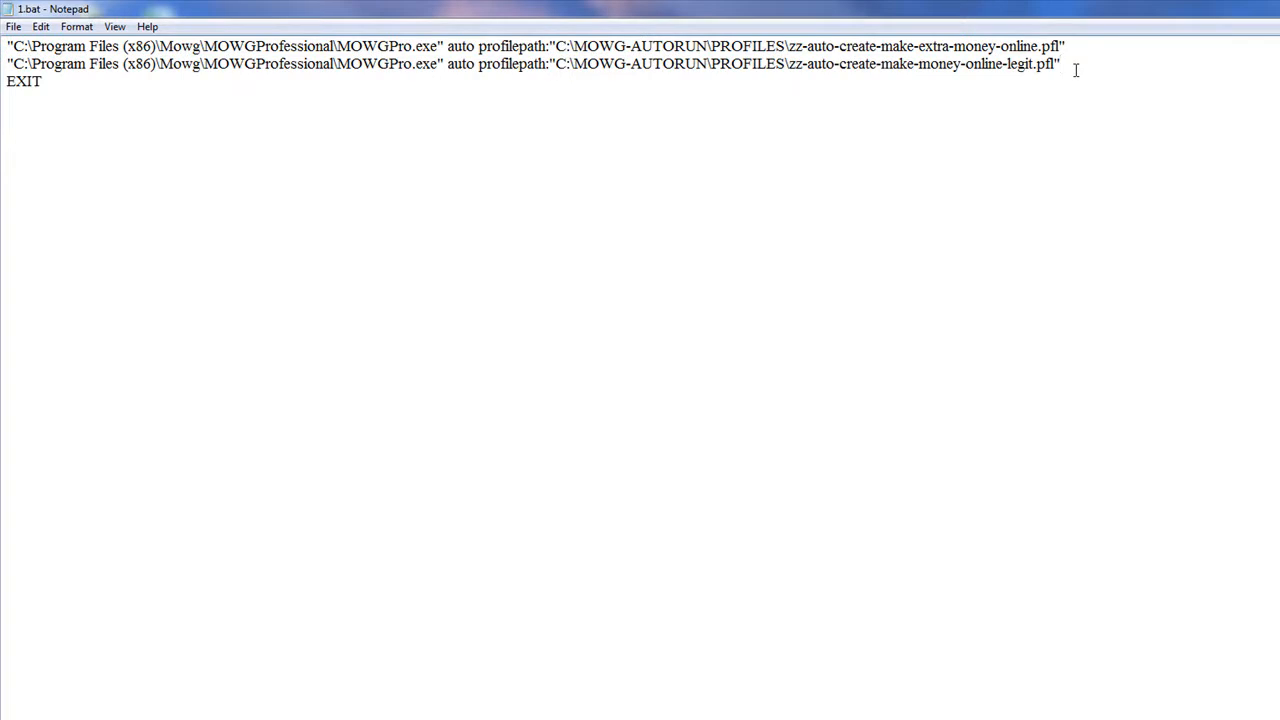
{"action": "left_click_drag", "start_coordinate": [1033, 65], "coordinate": [822, 66]}
{"action": "left_click_drag", "start_coordinate": [1038, 46], "coordinate": [814, 46]}
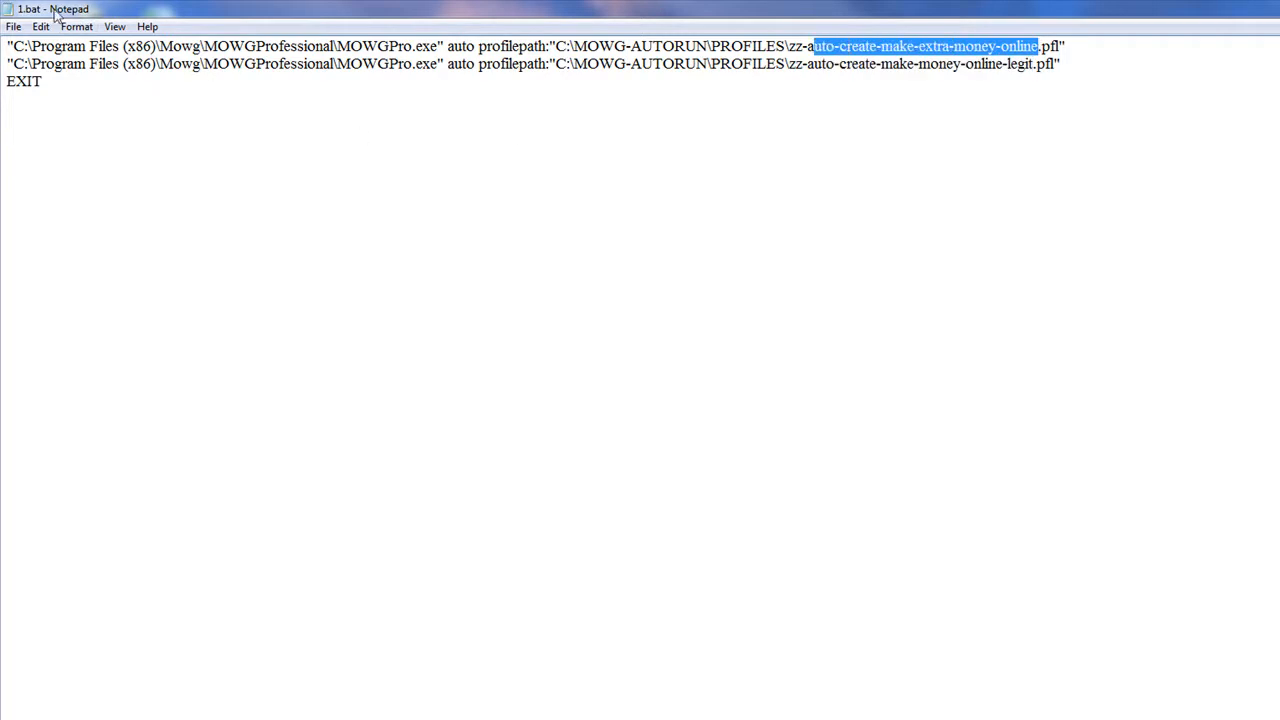
{"action": "left_click", "coordinate": [138, 113]}
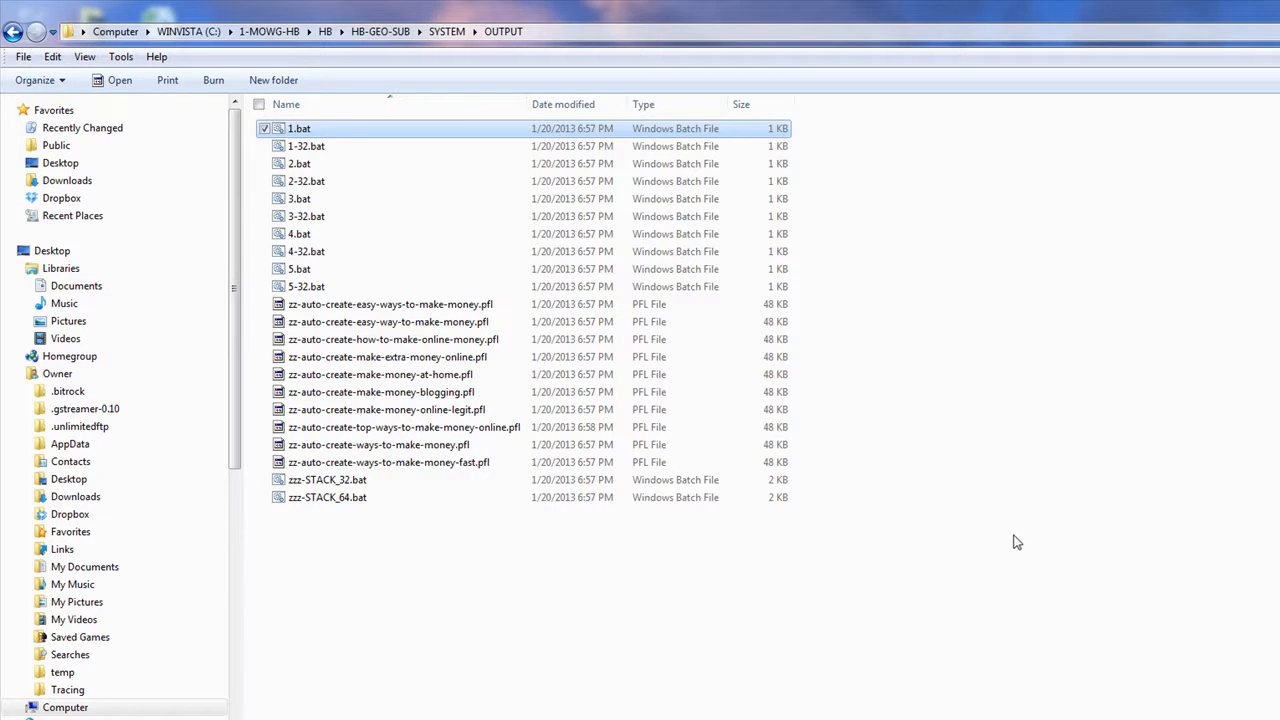
{"action": "left_click", "coordinate": [1022, 631]}
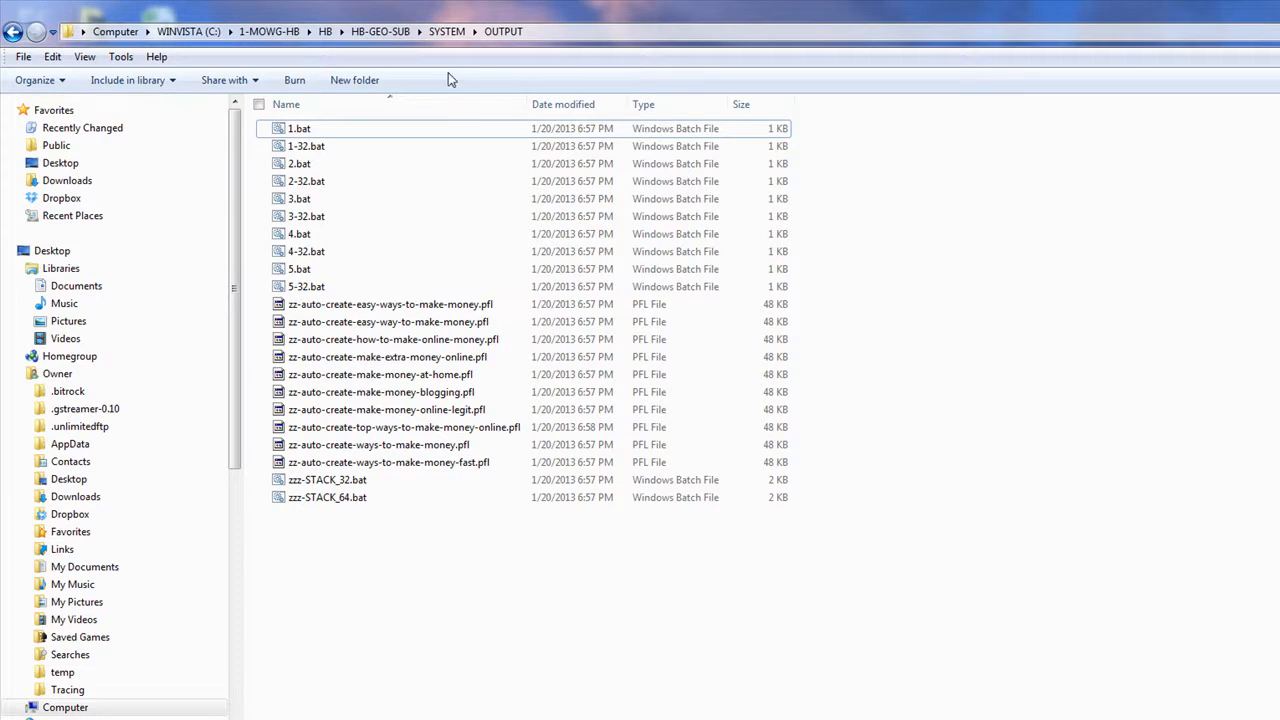
- Return to the SYSTEM folder and point out the Profile and Batch Generator on the MOWG toolbar in Excel
{"action": "left_click", "coordinate": [447, 31]}
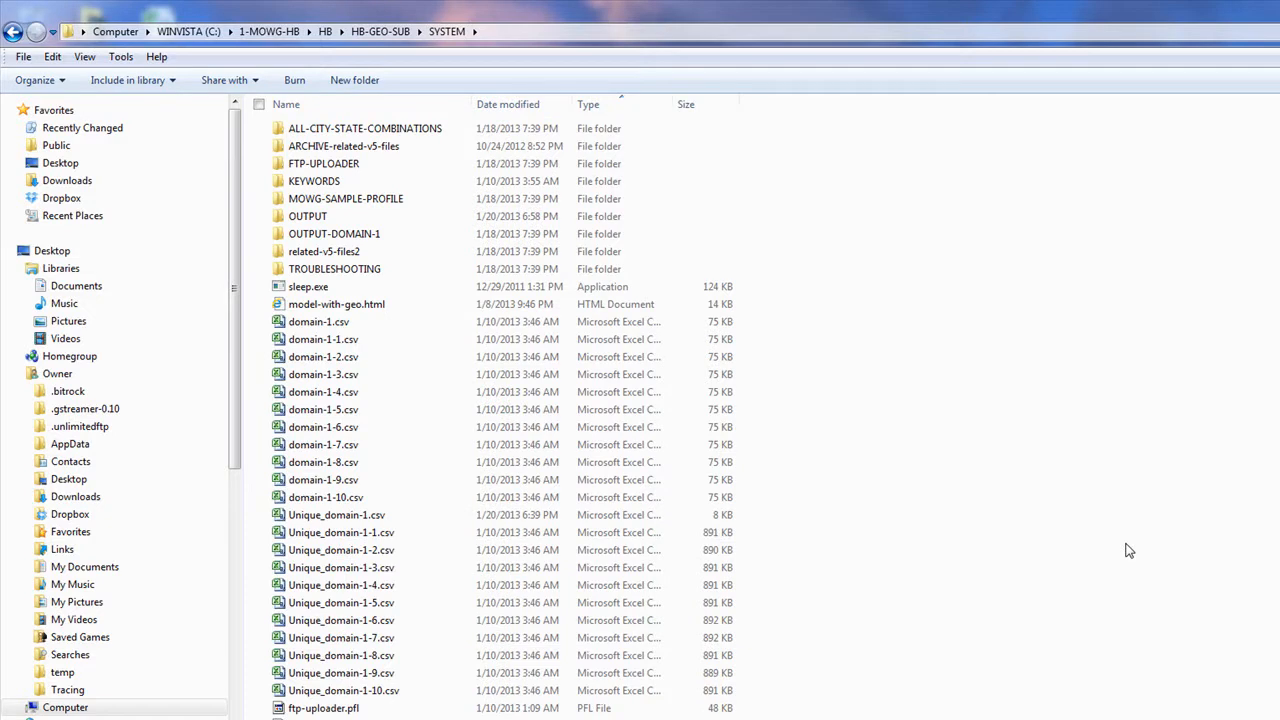
{"action": "scroll", "coordinate": [1125, 550], "scroll_direction": "down", "scroll_amount": 2}
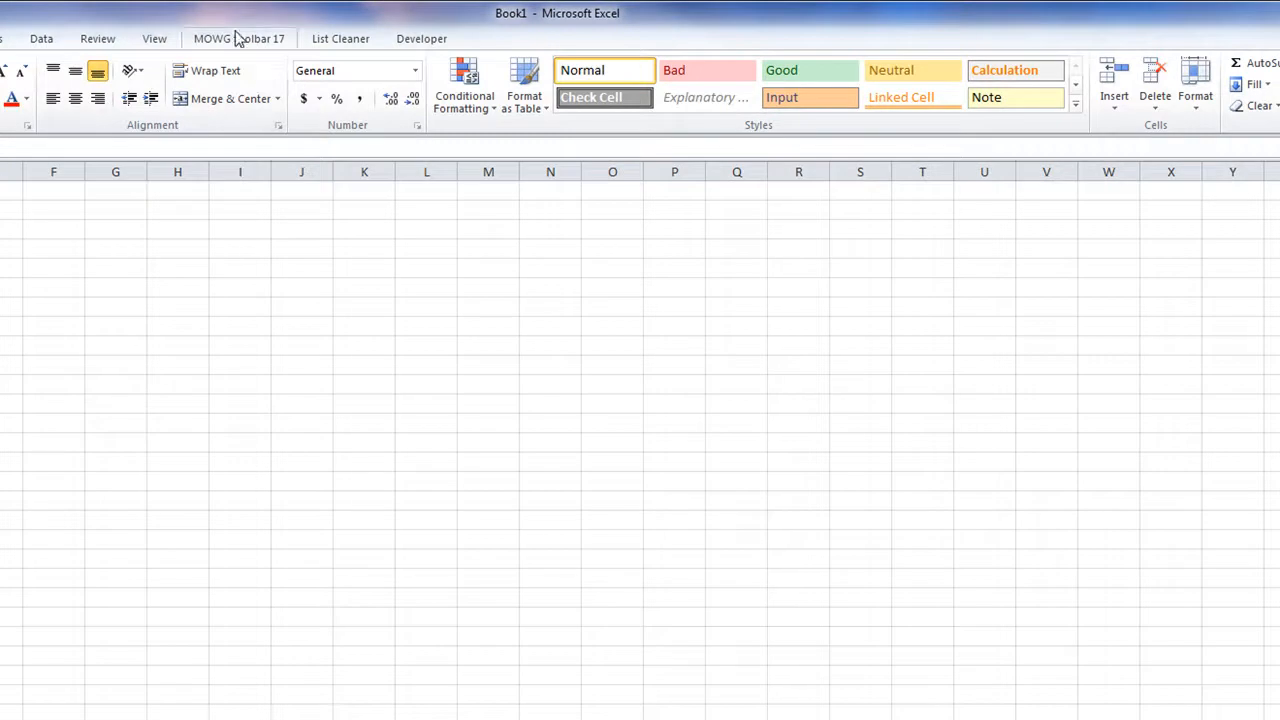
{"action": "left_click", "coordinate": [240, 37]}
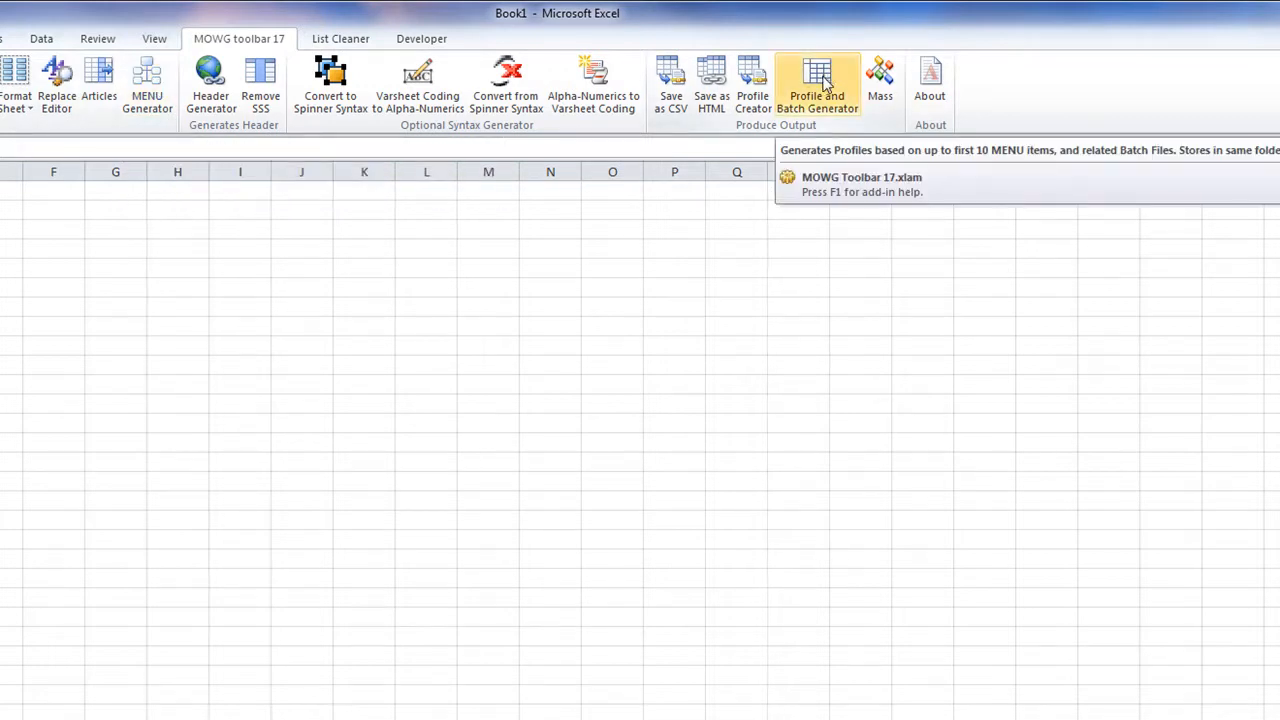
{"action": "left_click", "coordinate": [826, 84]}
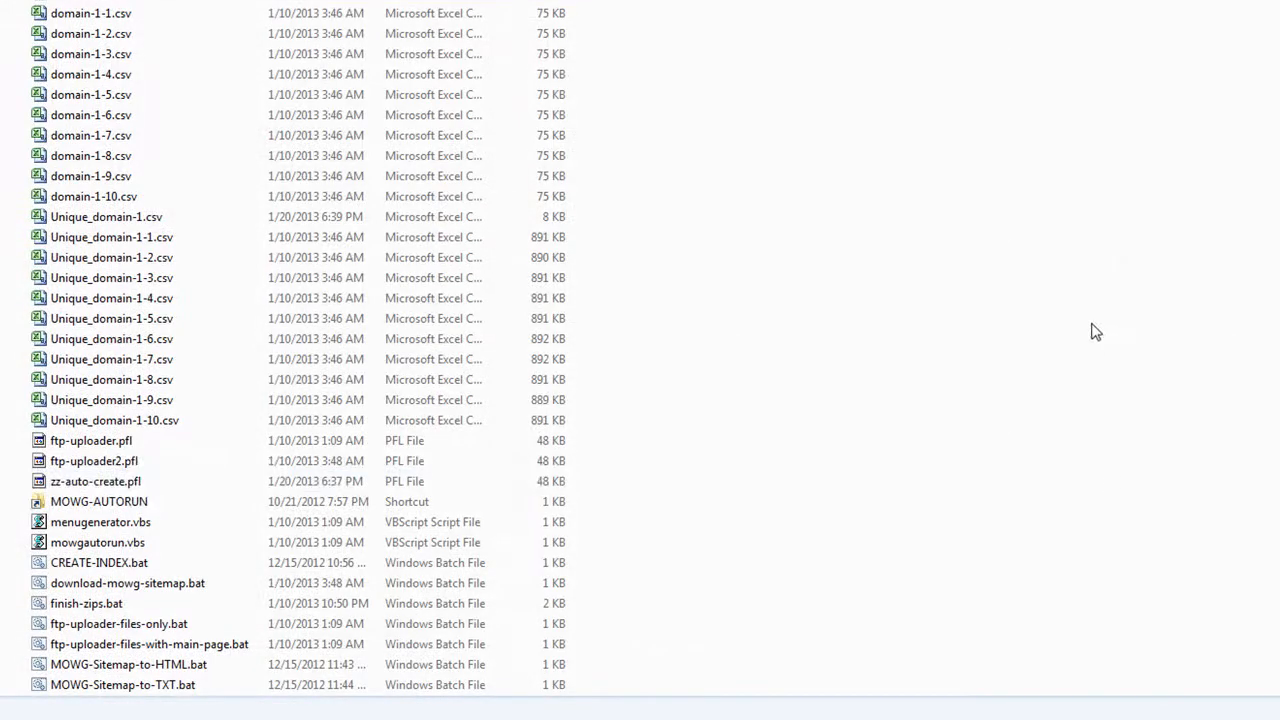
- Open menugenerator.vbs from the SYSTEM folder for editing, turning off the option to always ask before opening this file
{"action": "right_click", "coordinate": [93, 528]}
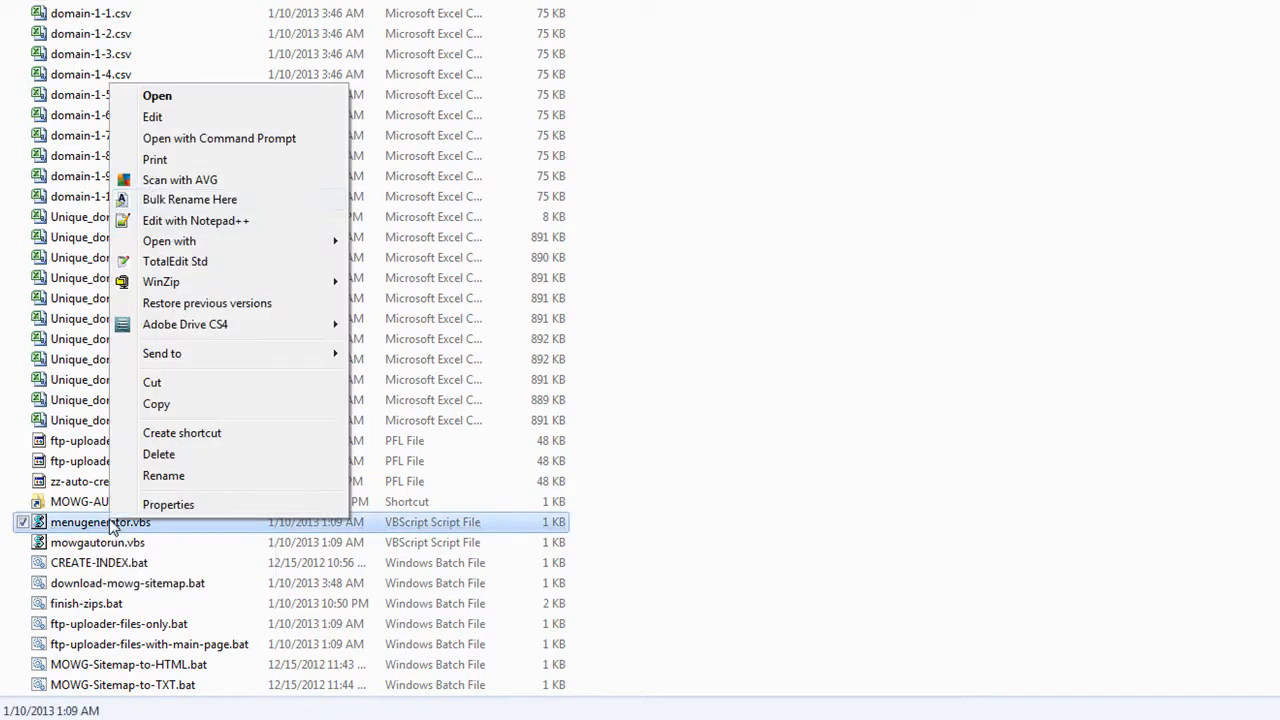
{"action": "left_click", "coordinate": [155, 118]}
{"action": "left_click", "coordinate": [475, 339]}
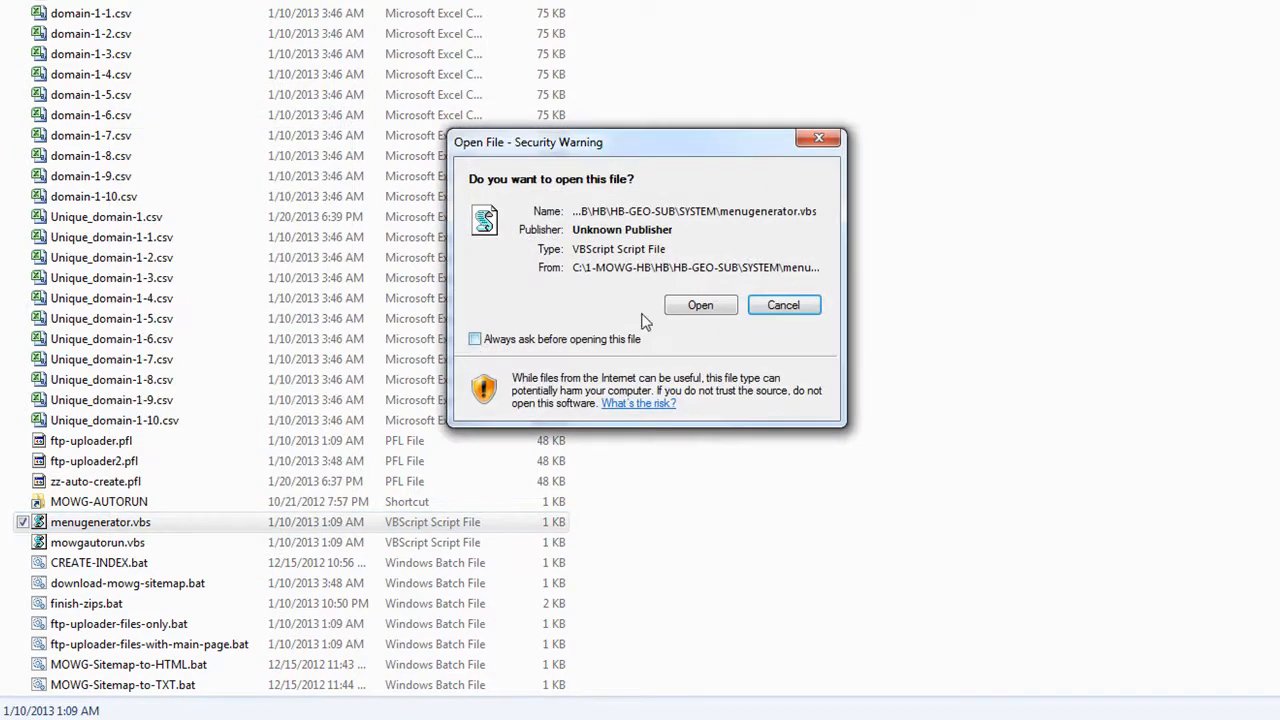
{"action": "left_click", "coordinate": [702, 305]}
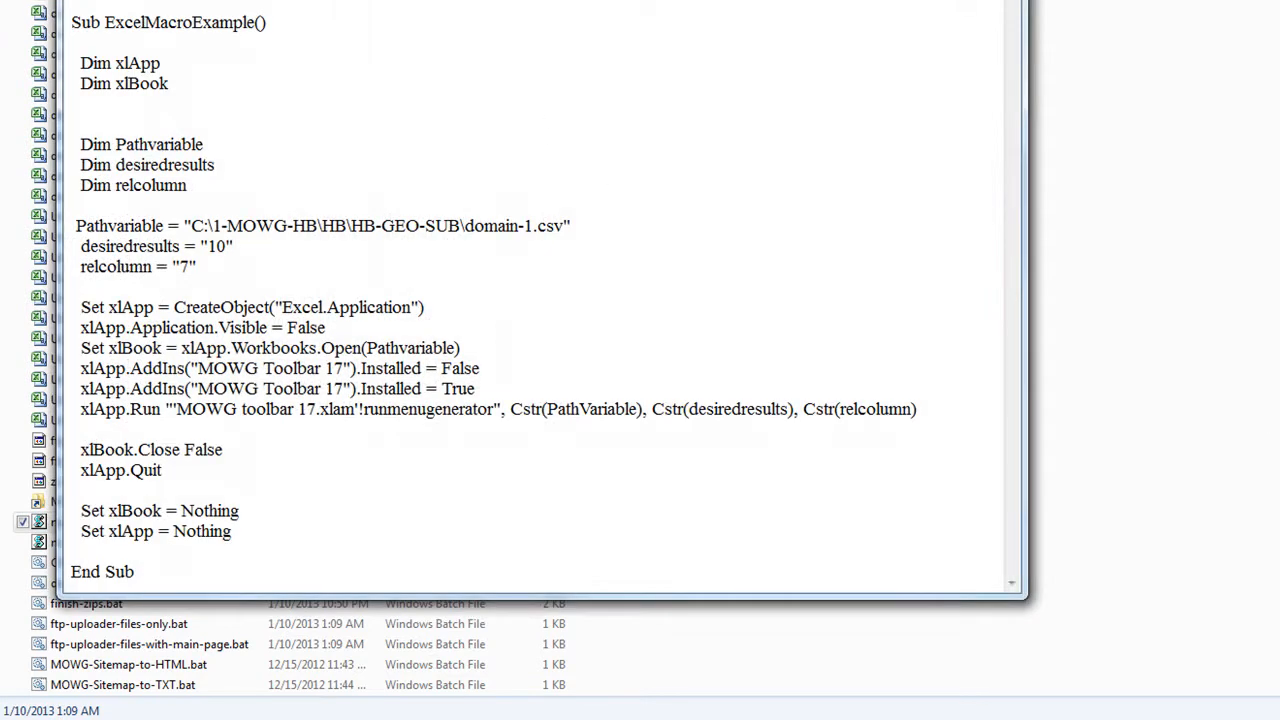
- Examine the macro code in menugenerator.vbs, particularly its Pathvariable CSV path and desiredresults value
{"action": "left_click_drag", "start_coordinate": [71, 22], "coordinate": [294, 580]}
{"action": "left_click", "coordinate": [458, 525]}
{"action": "left_click_drag", "start_coordinate": [192, 225], "coordinate": [567, 228]}
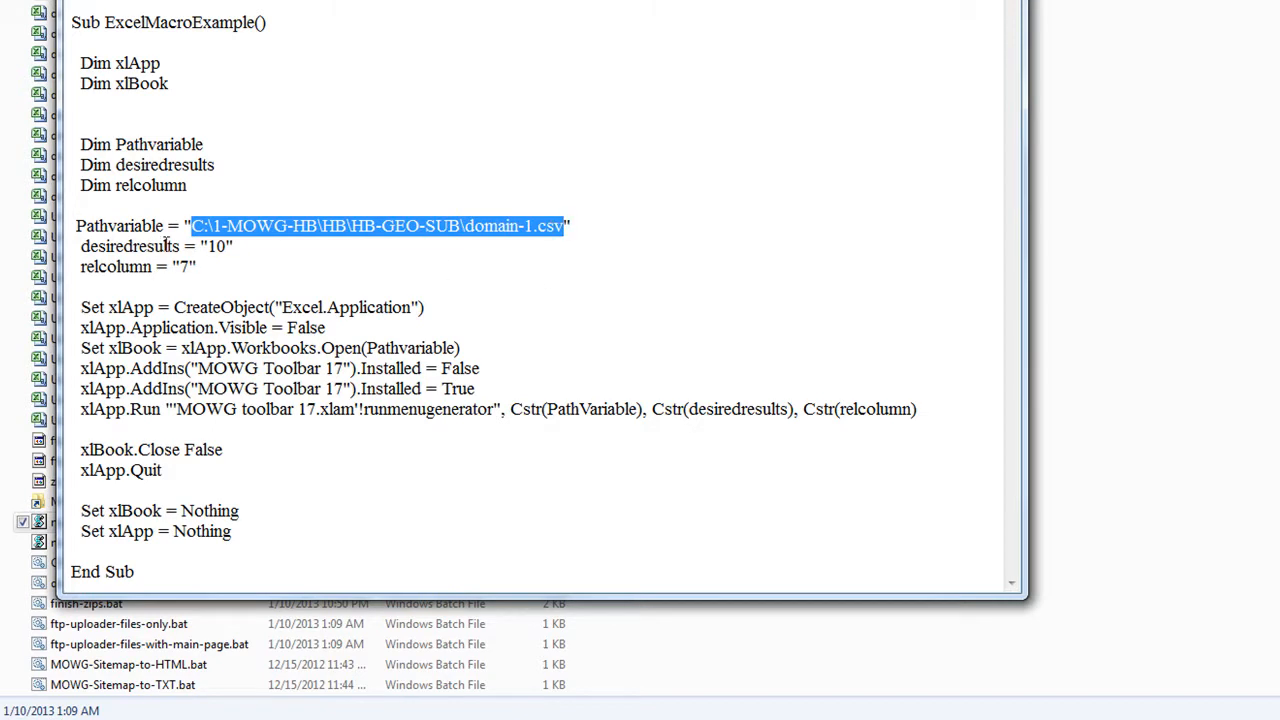
{"action": "left_click_drag", "start_coordinate": [229, 246], "coordinate": [213, 246]}
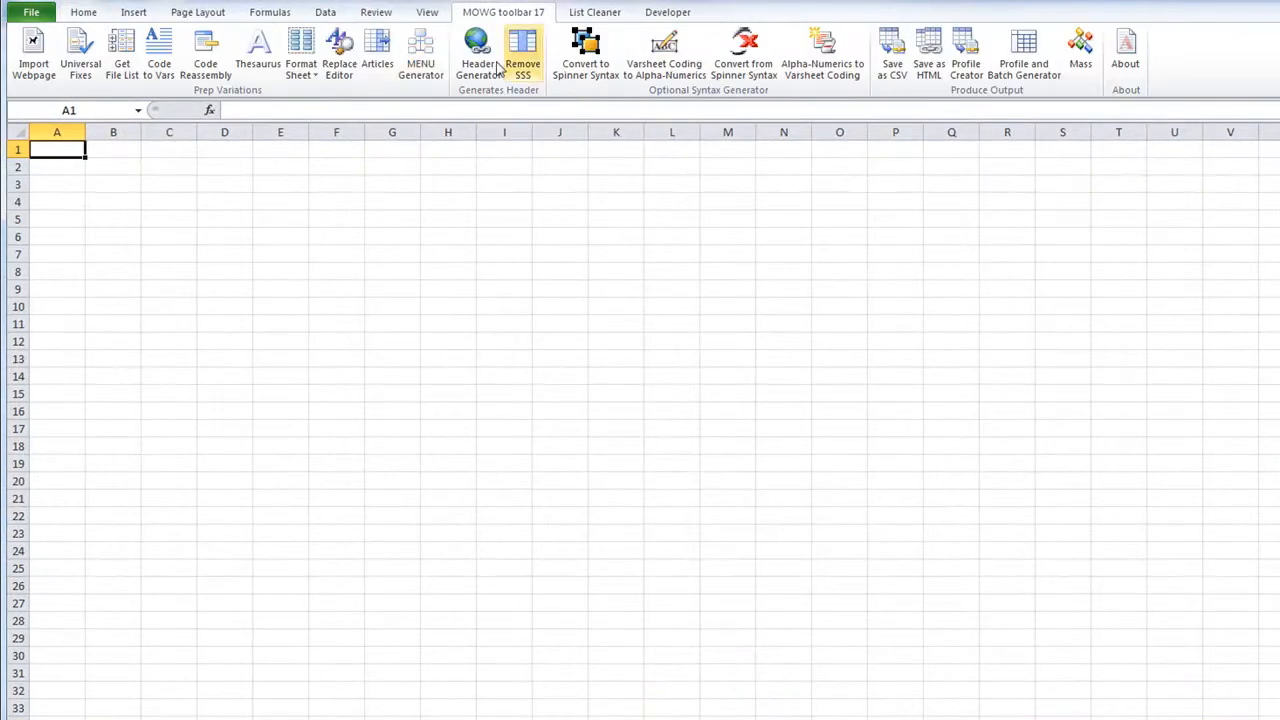
- Switch to Excel, inspect the number of results field in the MOWG Menu Generator dialog, and cancel the dialog
{"action": "left_click", "coordinate": [420, 52]}
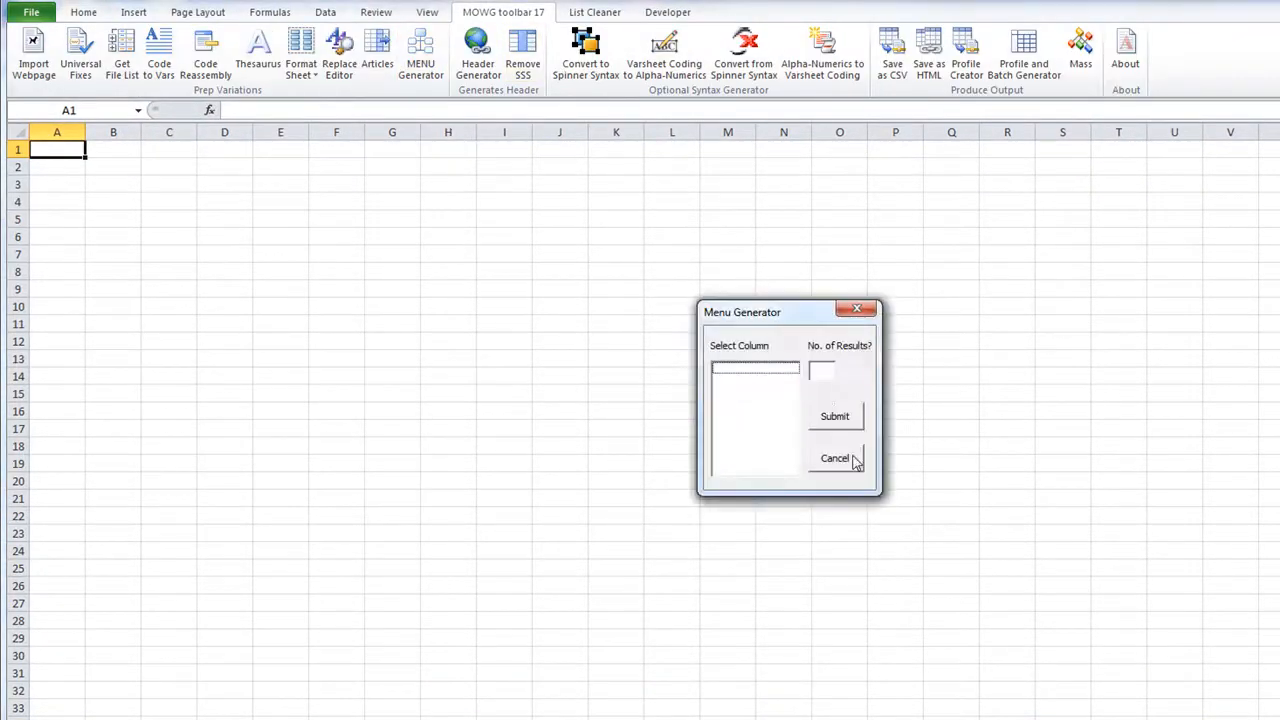
{"action": "left_click", "coordinate": [828, 370]}
{"action": "left_click", "coordinate": [848, 457]}
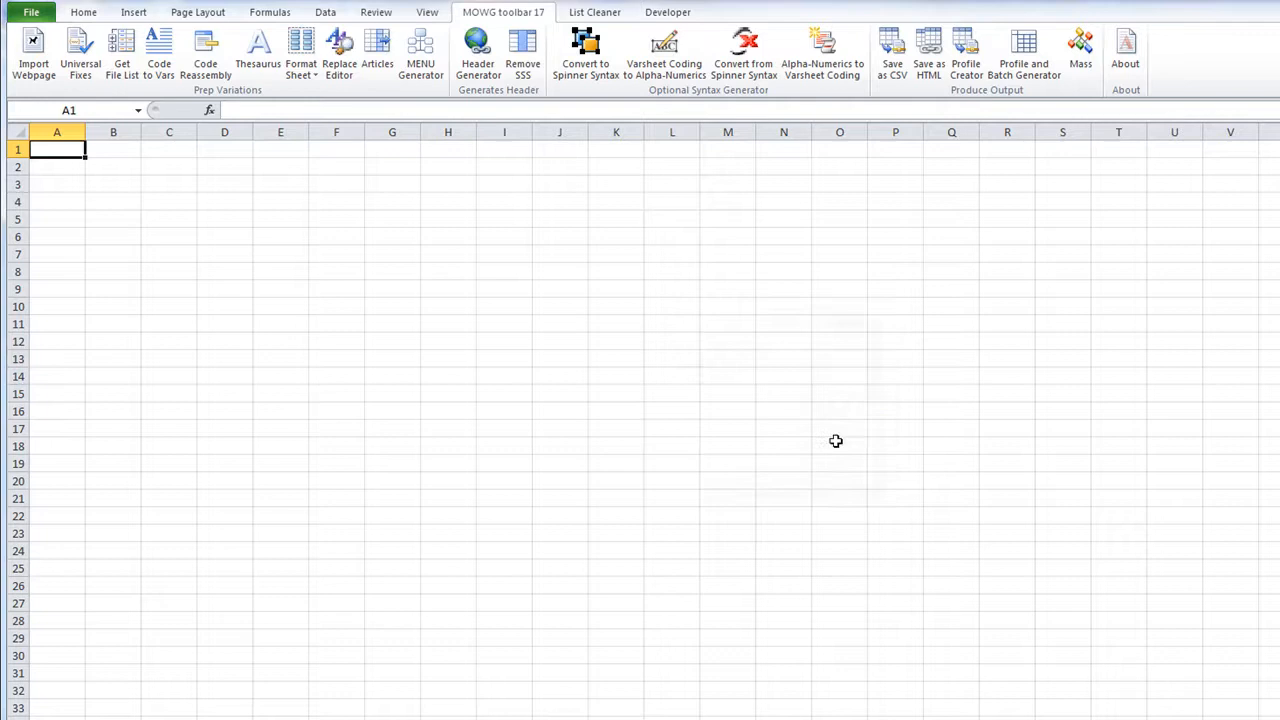
- Count across the blank worksheet's columns from A to G to identify the seventh column
{"action": "left_click", "coordinate": [62, 132]}
{"action": "left_click", "coordinate": [113, 132]}
{"action": "left_click", "coordinate": [169, 132]}
{"action": "left_click", "coordinate": [224, 132]}
{"action": "left_click", "coordinate": [280, 132]}
{"action": "left_click", "coordinate": [336, 132]}
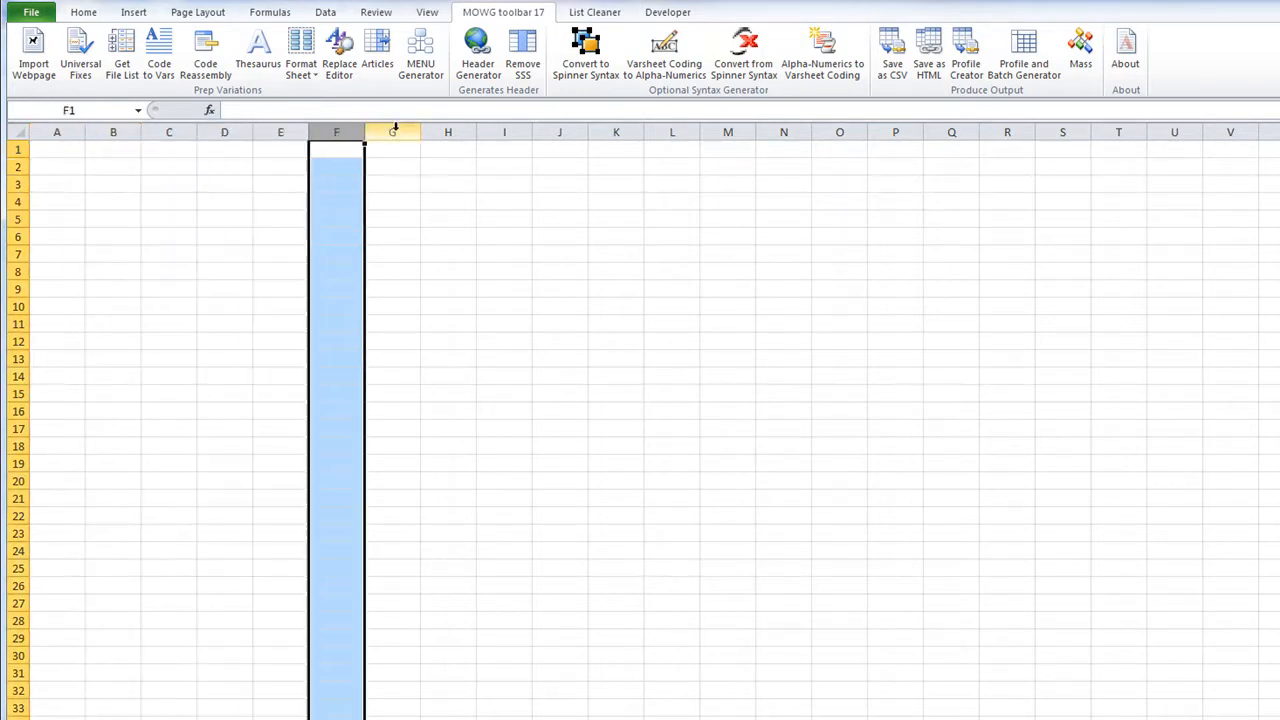
{"action": "left_click", "coordinate": [392, 130]}
{"action": "left_click", "coordinate": [394, 149]}
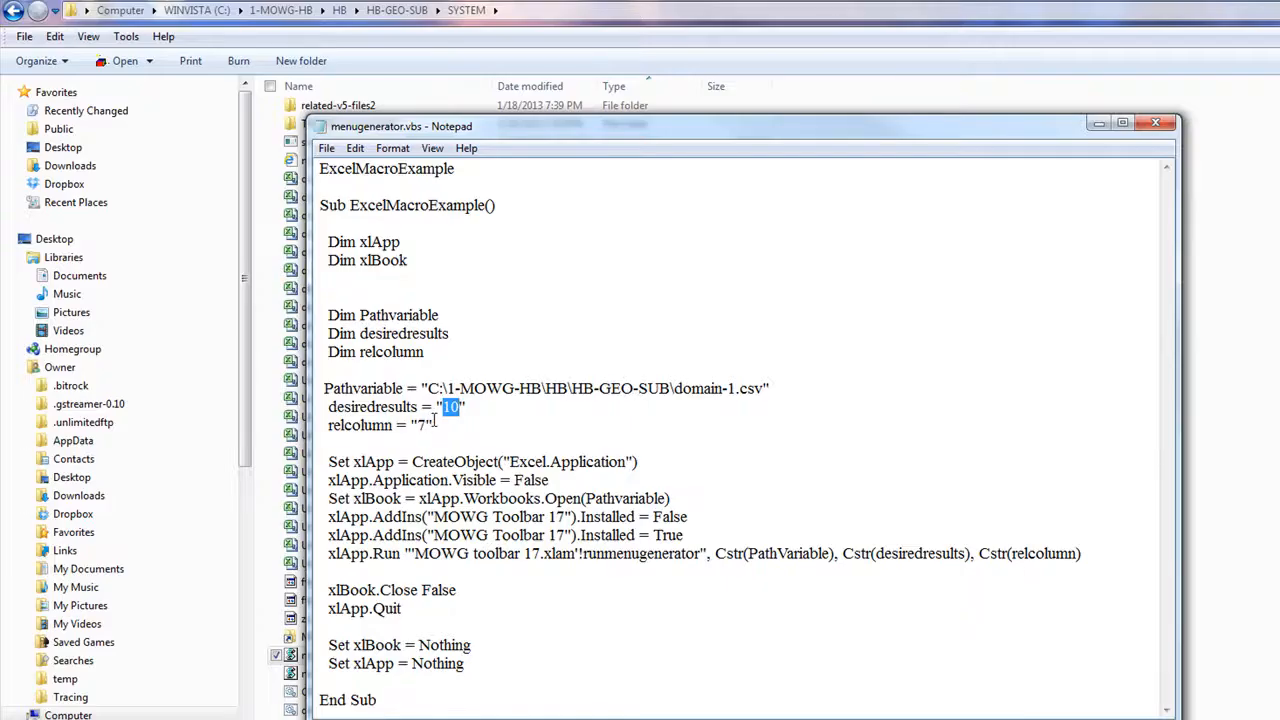
- Examine the relcolumn value and the xlApp.Application.Visible setting in menugenerator.vbs, then close the script
{"action": "left_click", "coordinate": [422, 425]}
{"action": "left_click", "coordinate": [486, 438]}
{"action": "double_click", "coordinate": [422, 425]}
{"action": "left_click", "coordinate": [669, 693]}
{"action": "left_click_drag", "start_coordinate": [497, 481], "coordinate": [326, 481]}
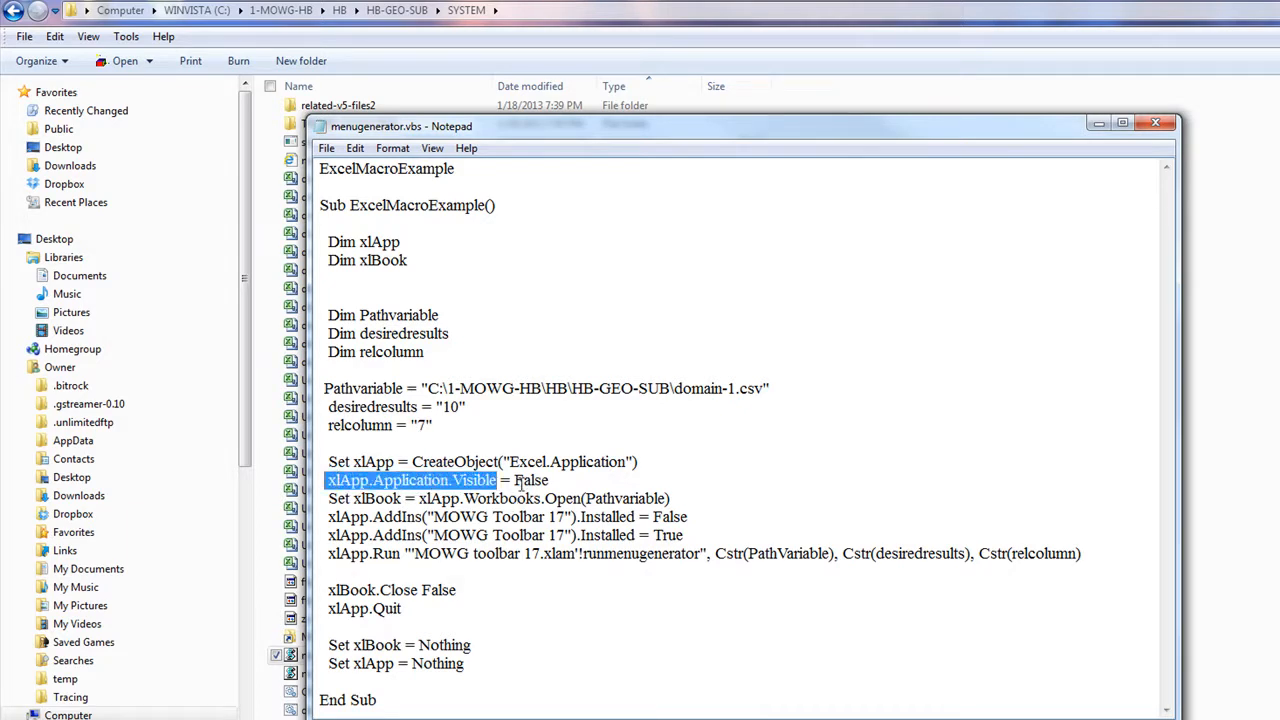
{"action": "left_click_drag", "start_coordinate": [515, 481], "coordinate": [557, 481]}
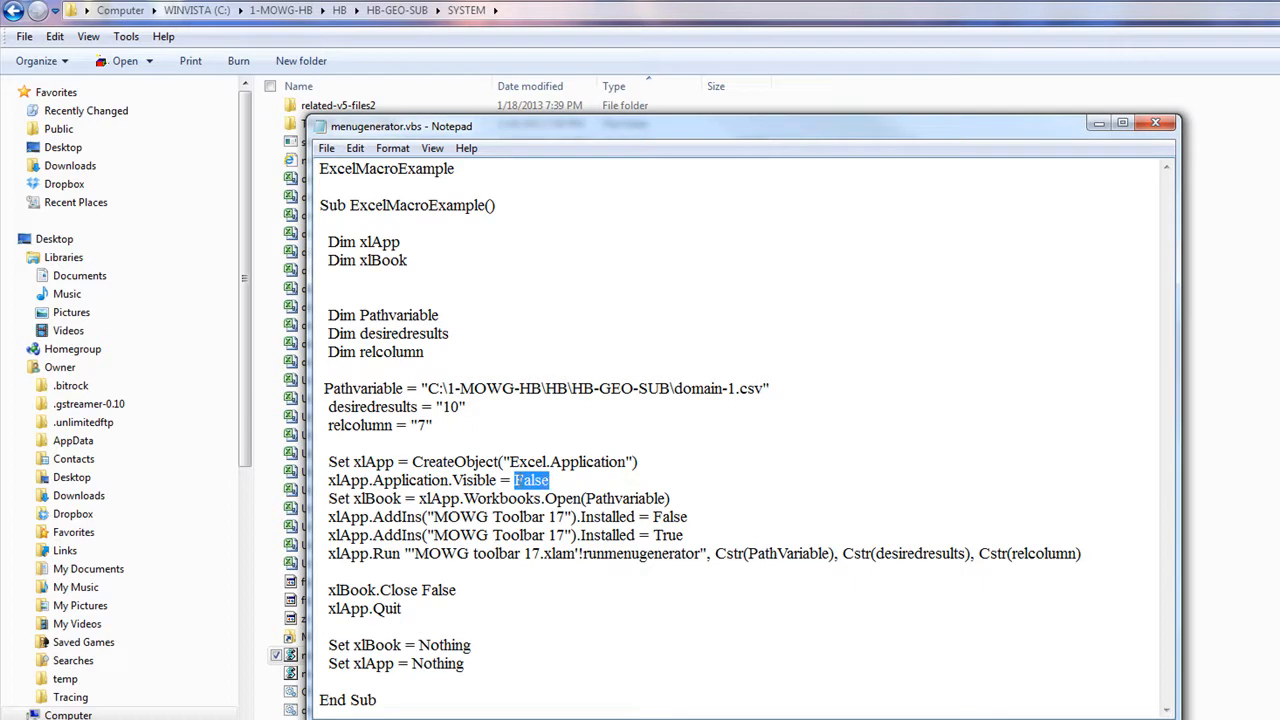
{"action": "left_click", "coordinate": [513, 480]}
{"action": "left_click_drag", "start_coordinate": [550, 481], "coordinate": [515, 484]}
{"action": "left_click", "coordinate": [564, 692]}
{"action": "left_click", "coordinate": [1155, 122]}
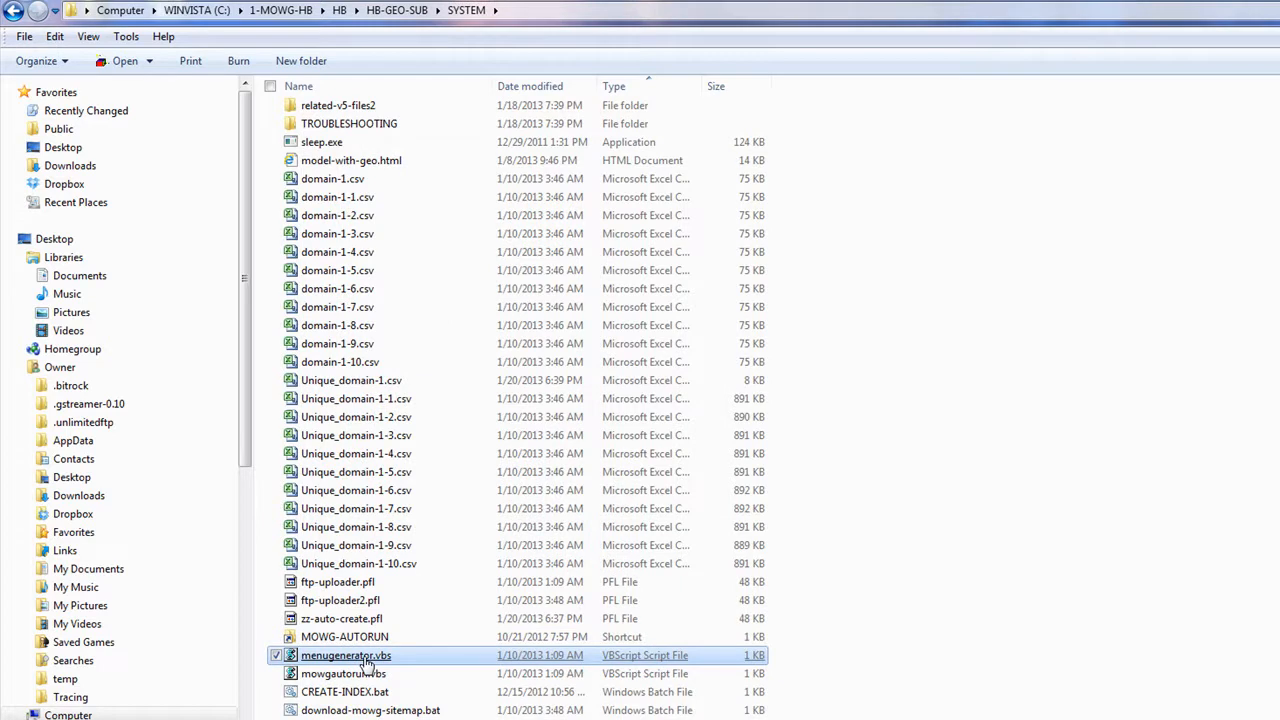
- Open 1-RUN.bat from the HB-GEO-SUB folder for editing and highlight the line that calls SYSTEM\menugenerator.vbs
{"action": "left_click", "coordinate": [1041, 652]}
{"action": "scroll", "coordinate": [1041, 652], "scroll_direction": "up", "scroll_amount": 3}
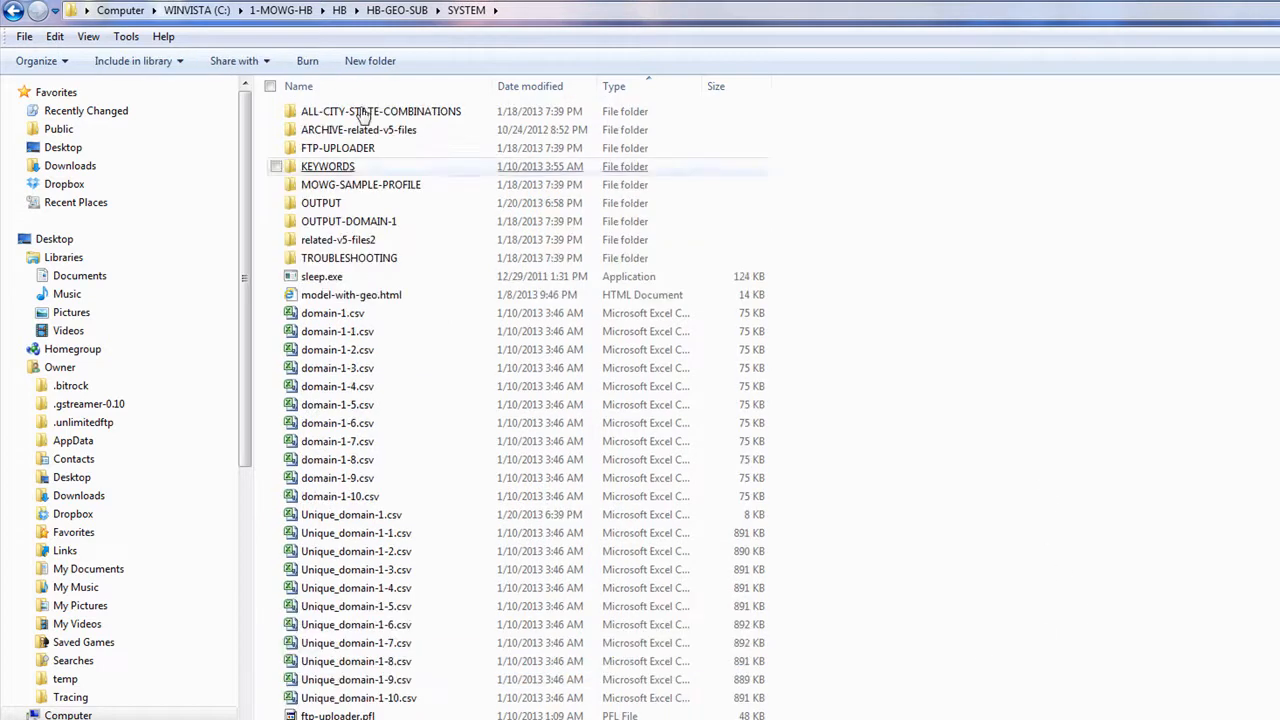
{"action": "left_click", "coordinate": [403, 10]}
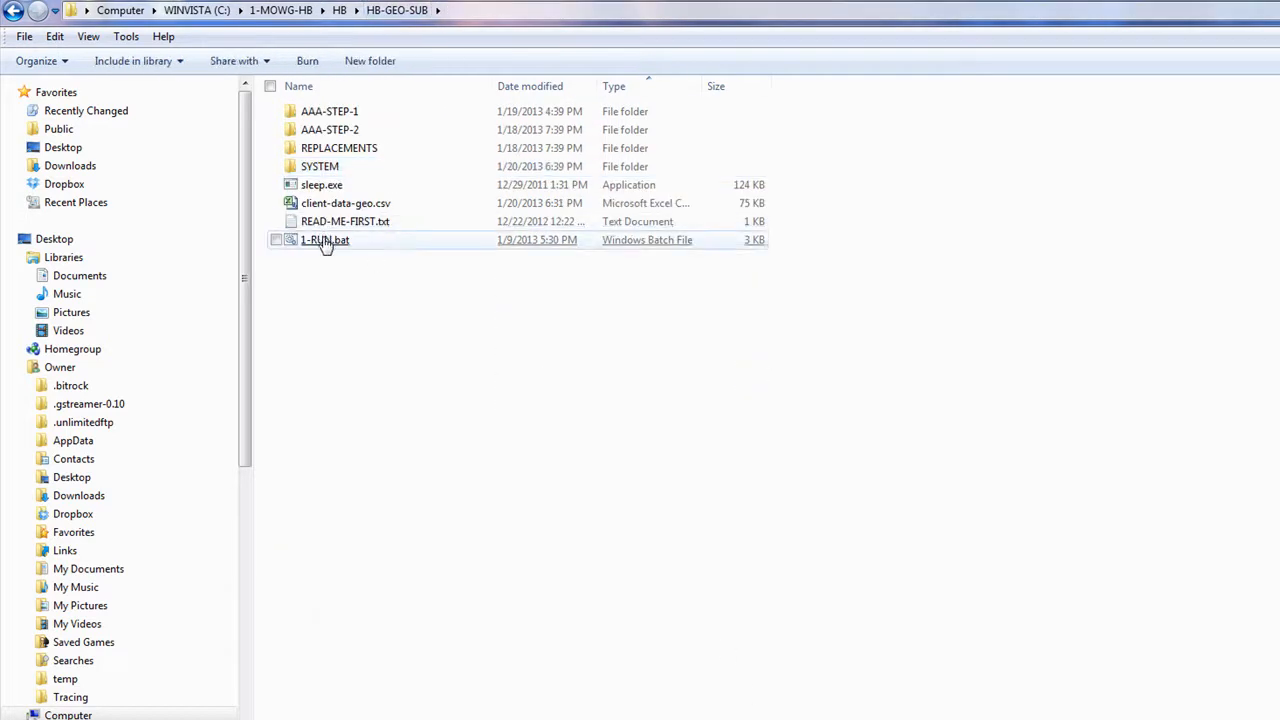
{"action": "right_click", "coordinate": [325, 243]}
{"action": "left_click", "coordinate": [400, 266]}
{"action": "scroll", "coordinate": [669, 433], "scroll_direction": "down", "scroll_amount": 10}
{"action": "scroll", "coordinate": [669, 433], "scroll_direction": "up", "scroll_amount": 9}
{"action": "left_click_drag", "start_coordinate": [514, 553], "coordinate": [321, 556]}
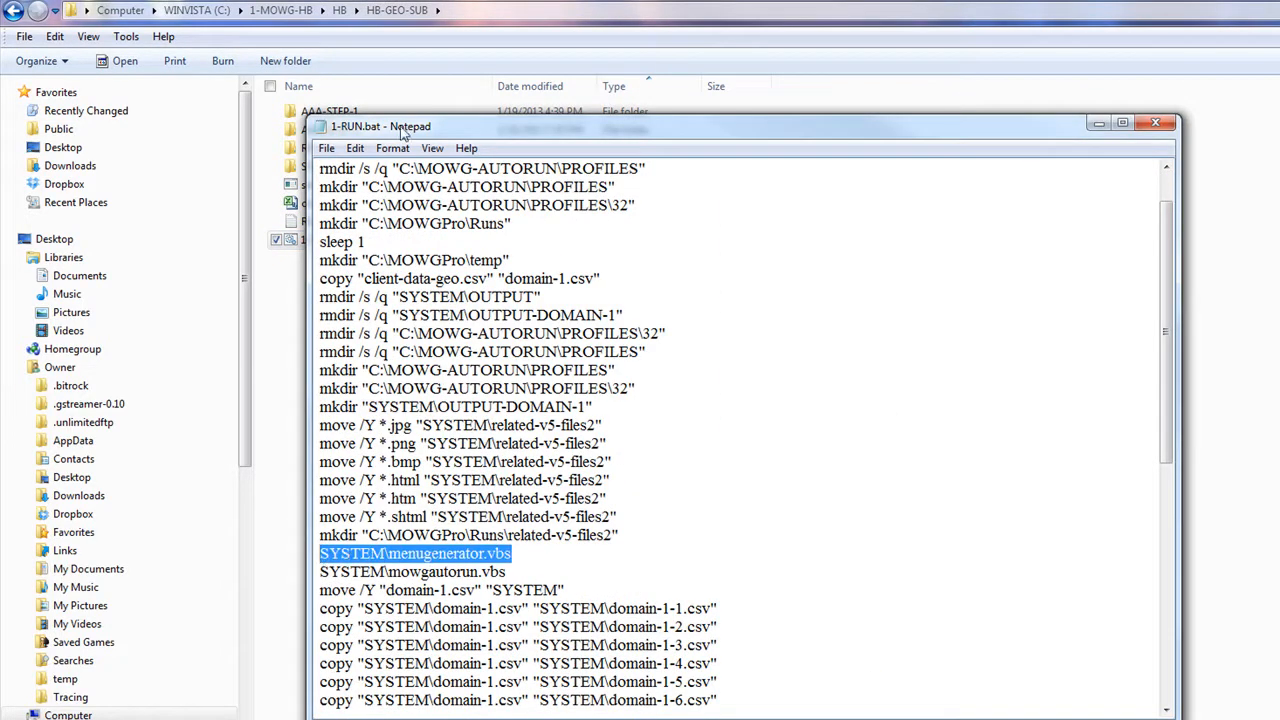
- Highlight the mowgautorun.vbs call in 1-RUN.bat, then close the batch file
{"action": "left_click_drag", "start_coordinate": [404, 128], "coordinate": [634, 123]}
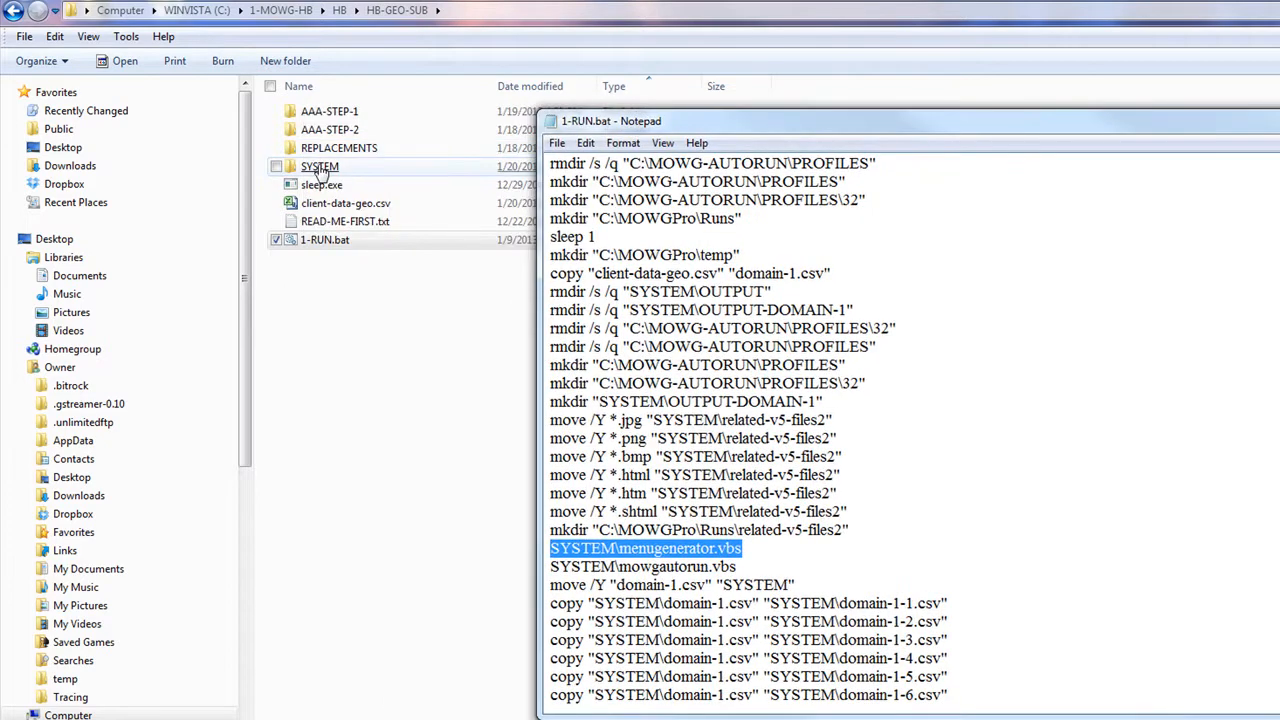
{"action": "left_click", "coordinate": [751, 551]}
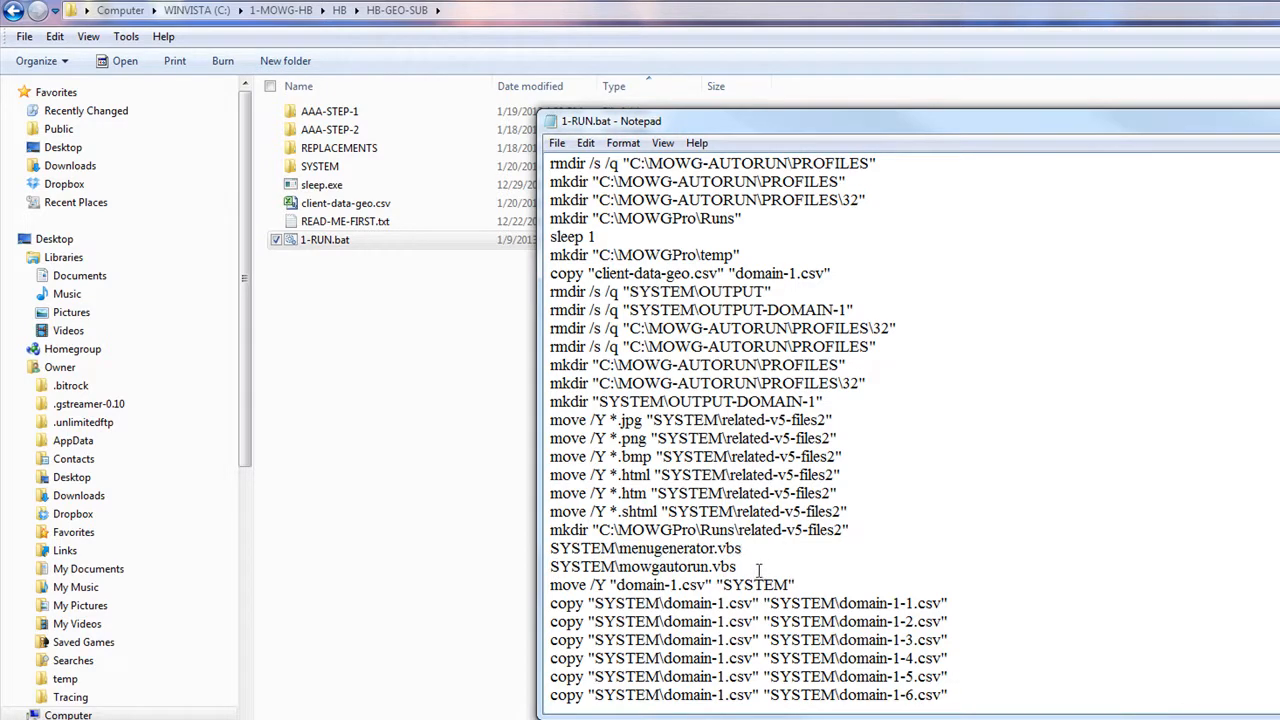
{"action": "left_click_drag", "start_coordinate": [737, 567], "coordinate": [620, 568]}
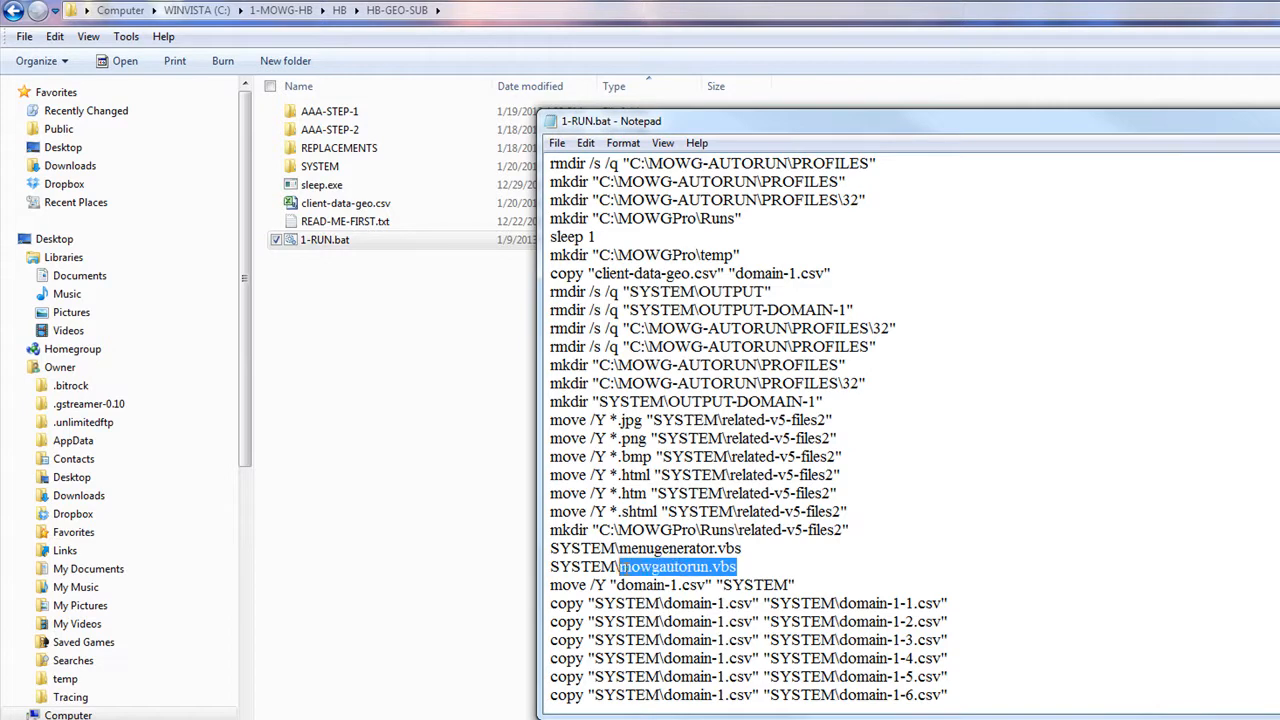
{"action": "left_click", "coordinate": [1084, 621]}
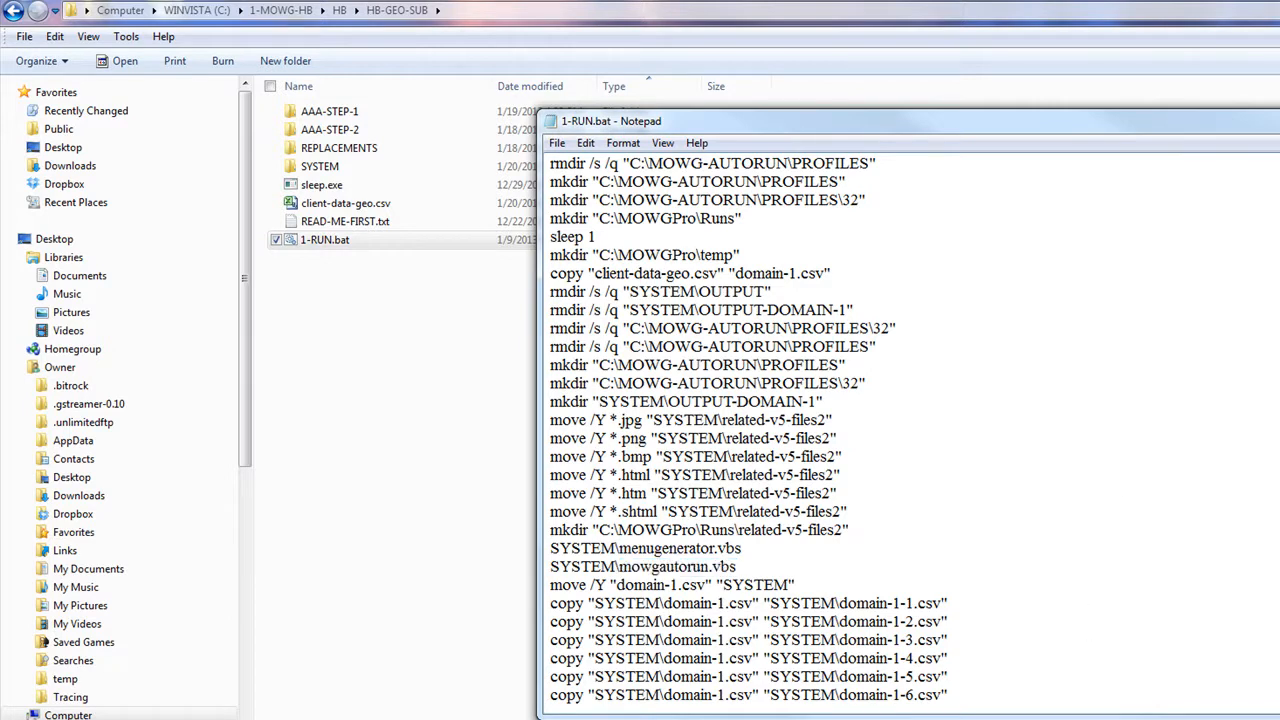
{"action": "left_click", "coordinate": [1278, 118]}
{"action": "left_click", "coordinate": [561, 481]}
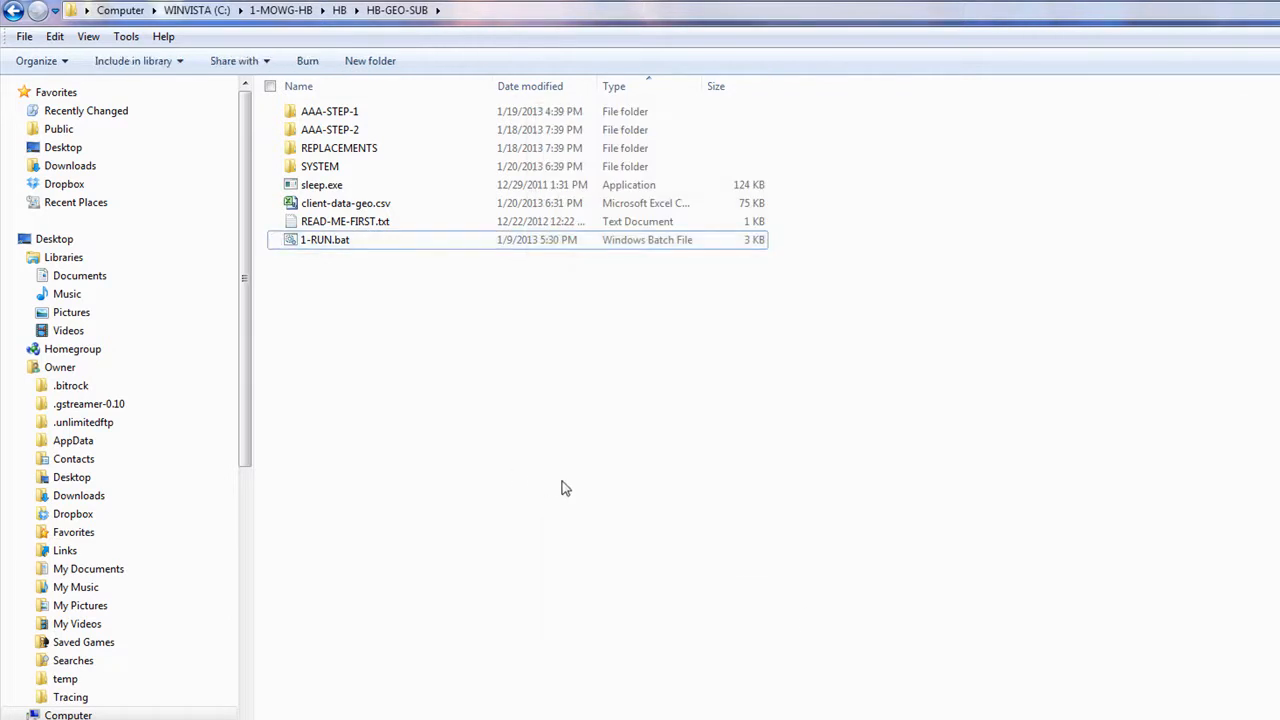
- Look through the SYSTEM folder down to its script files, then return to the HB-GEO-SUB folder
{"action": "double_click", "coordinate": [320, 168]}
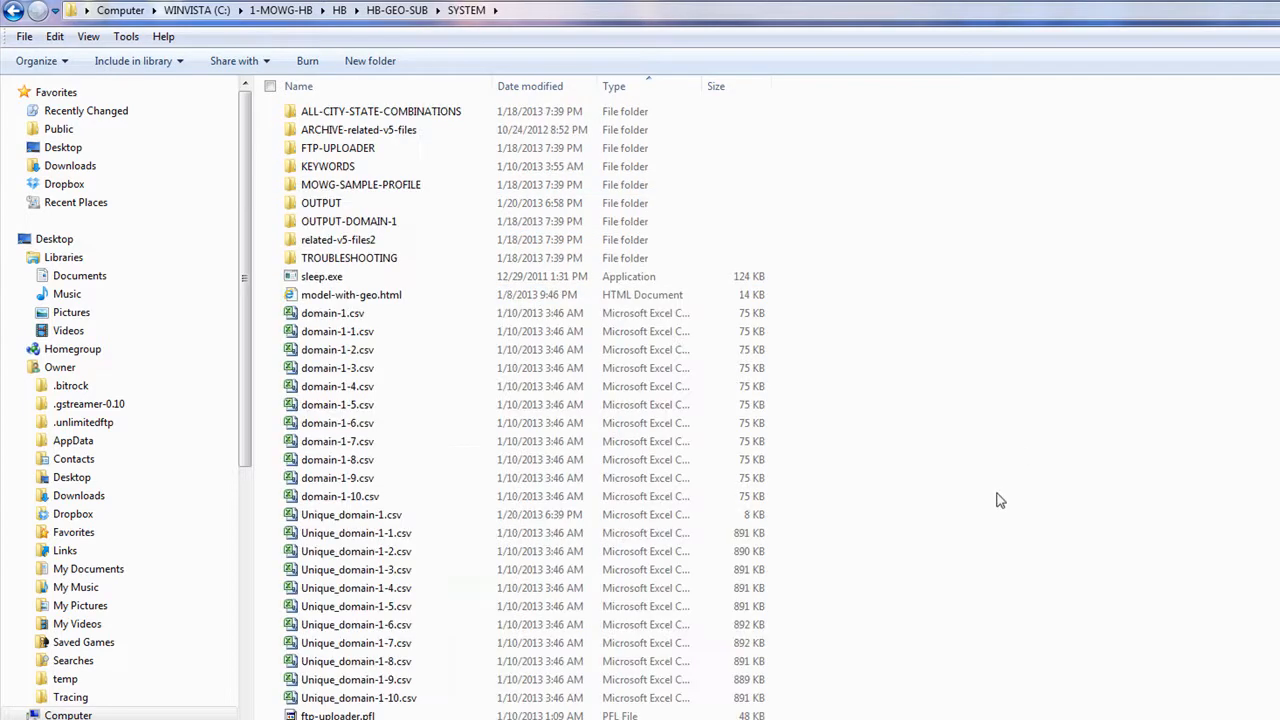
{"action": "scroll", "coordinate": [1000, 500], "scroll_direction": "down", "scroll_amount": 3}
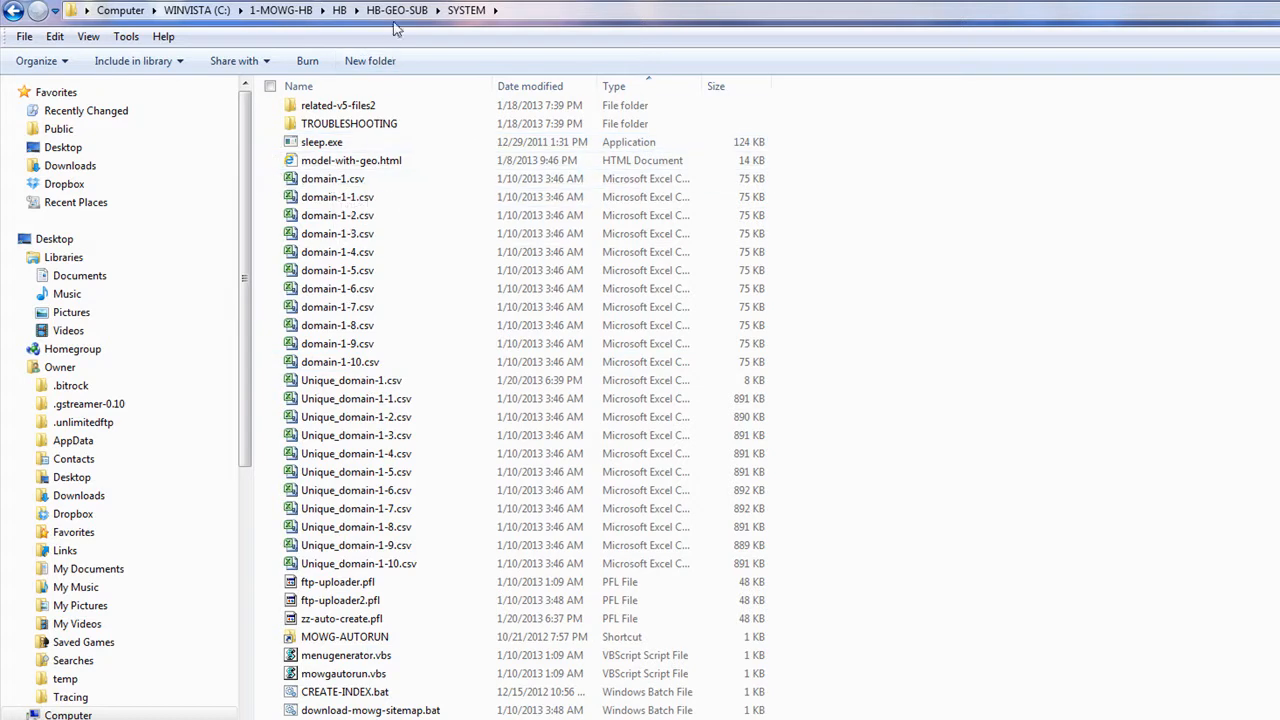
{"action": "key", "text": "BackSpace"}
- Open 1-RUN.bat for editing again and highlight the lines copying domain-1.csv to domain-1-1.csv through domain-1-10.csv
{"action": "right_click", "coordinate": [332, 240]}
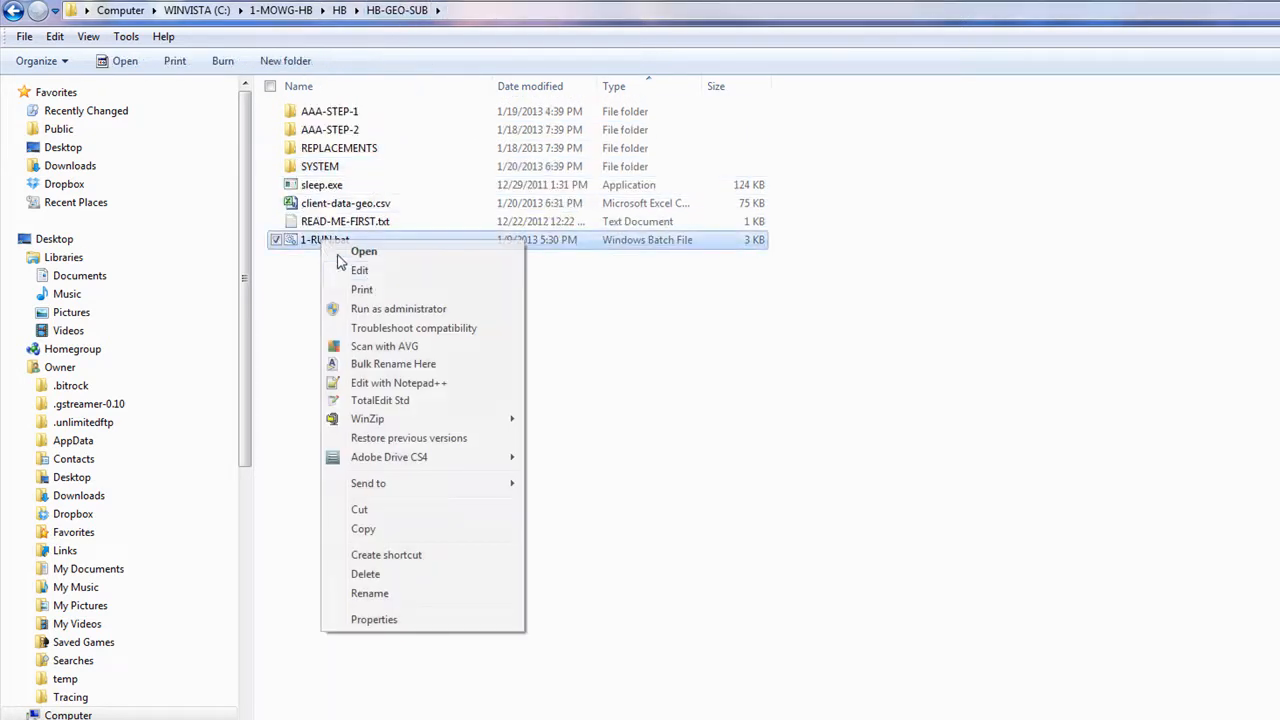
{"action": "left_click", "coordinate": [360, 271]}
{"action": "scroll", "coordinate": [880, 545], "scroll_direction": "down", "scroll_amount": 7}
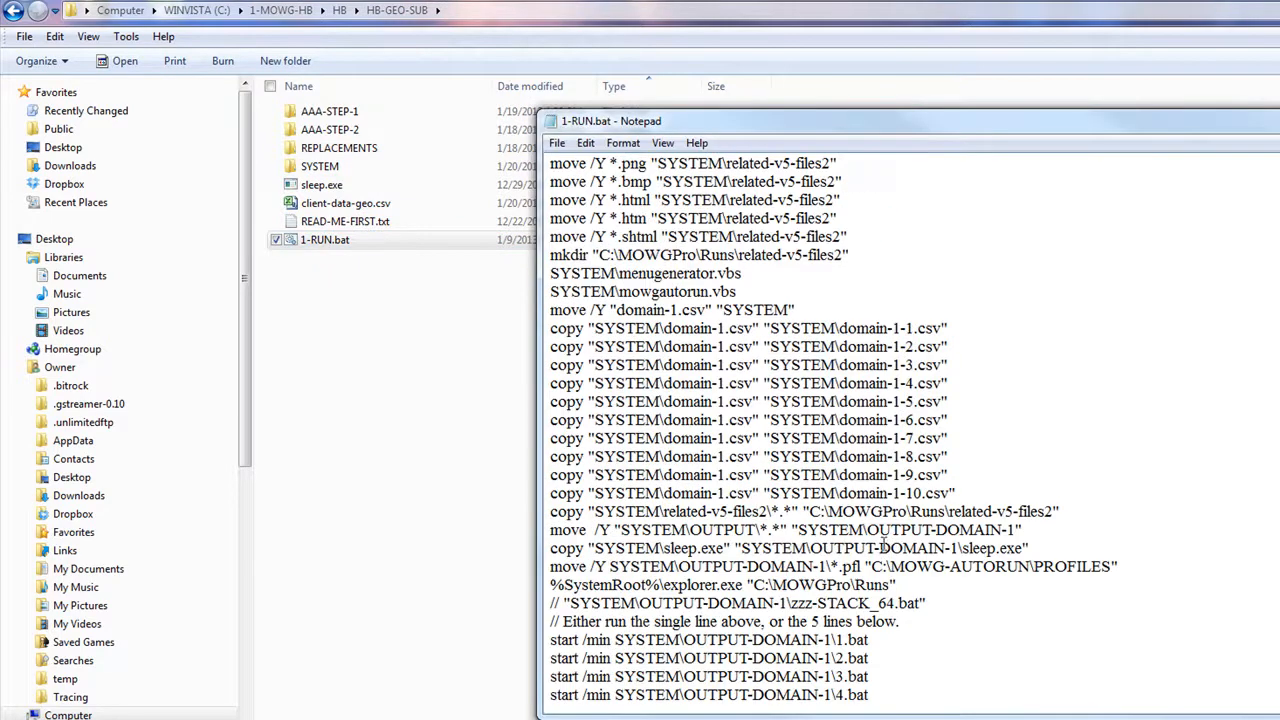
{"action": "left_click_drag", "start_coordinate": [759, 268], "coordinate": [547, 274]}
{"action": "left_click_drag", "start_coordinate": [741, 291], "coordinate": [968, 486]}
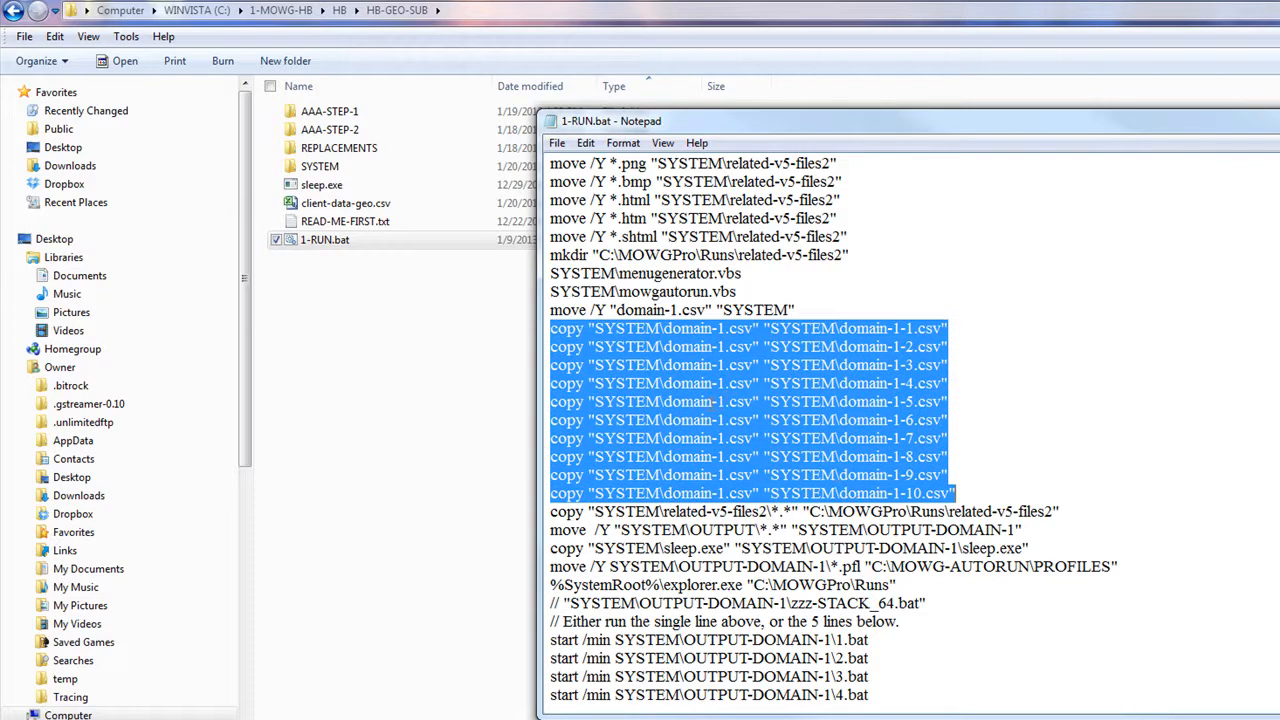
- Compare the source name domain-1.csv with the numbered target names in the domain-1-5.csv and domain-1-6.csv copy lines
{"action": "left_click", "coordinate": [720, 401]}
{"action": "left_click_drag", "start_coordinate": [752, 401], "coordinate": [665, 401]}
{"action": "left_click_drag", "start_coordinate": [942, 401], "coordinate": [838, 401]}
{"action": "left_click_drag", "start_coordinate": [938, 421], "coordinate": [846, 420]}
{"action": "left_click_drag", "start_coordinate": [754, 421], "coordinate": [665, 420]}
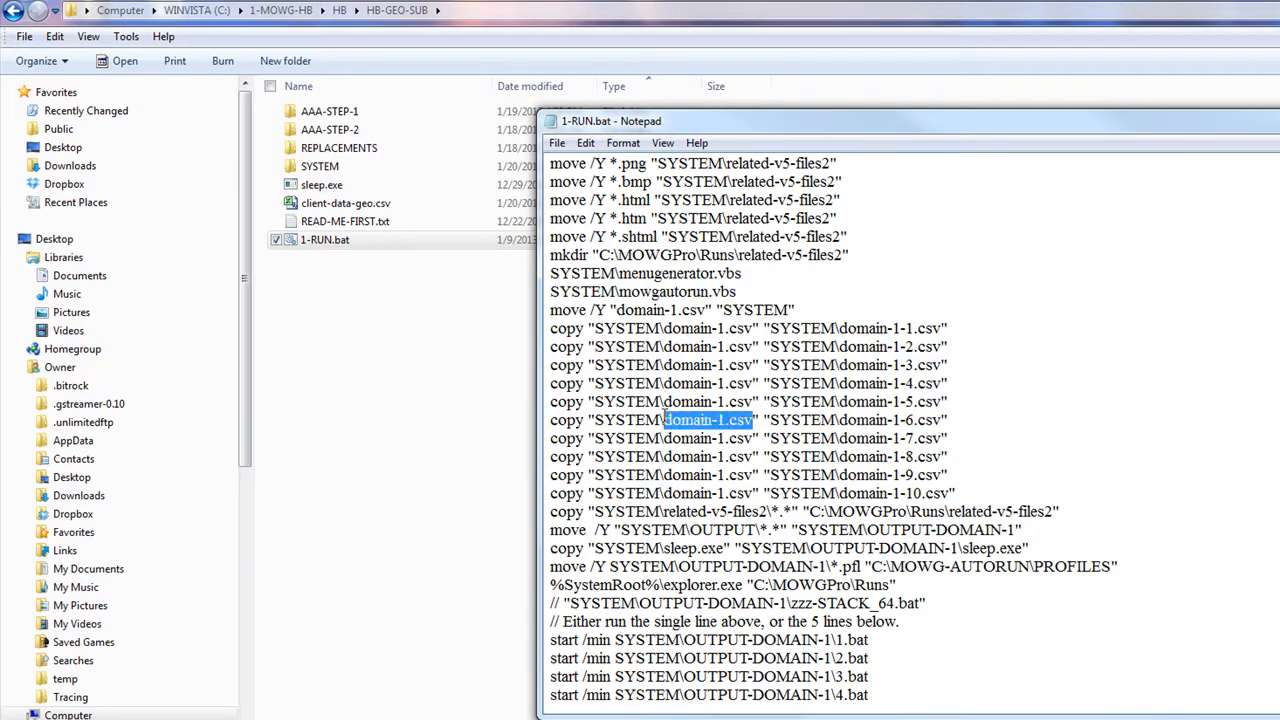
{"action": "left_click_drag", "start_coordinate": [948, 420], "coordinate": [843, 420]}
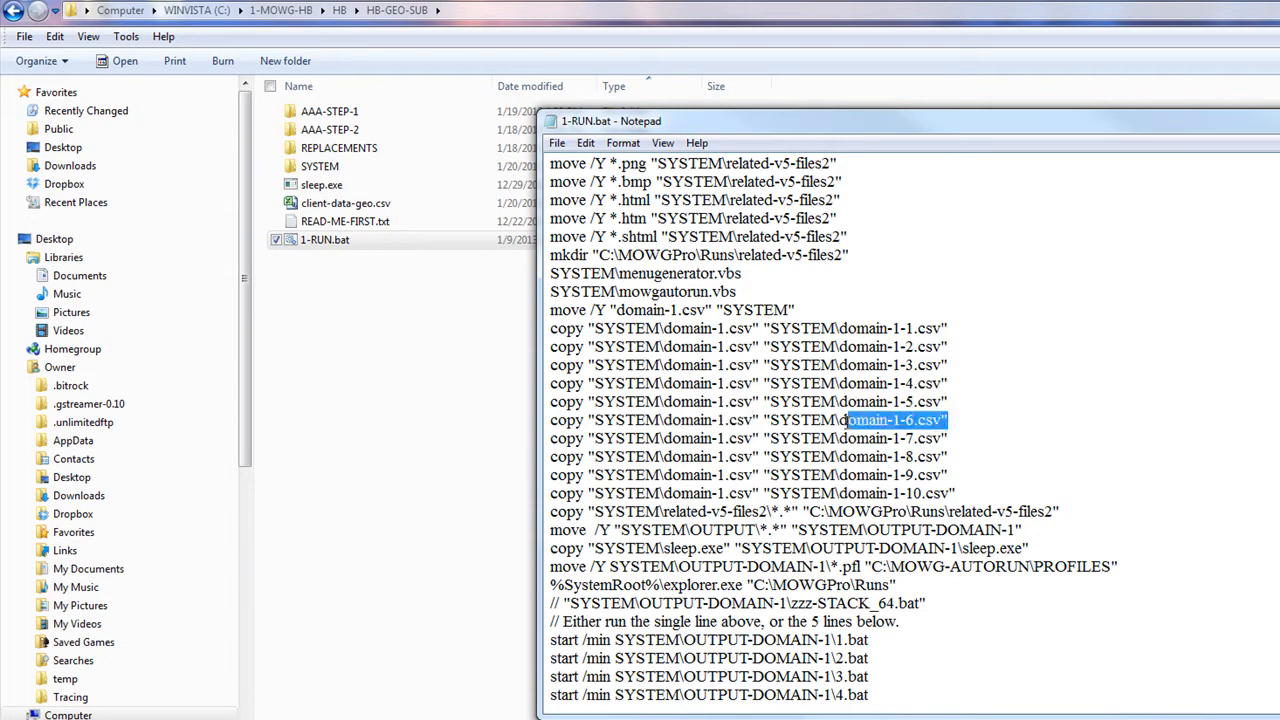
{"action": "left_click", "coordinate": [1144, 526]}
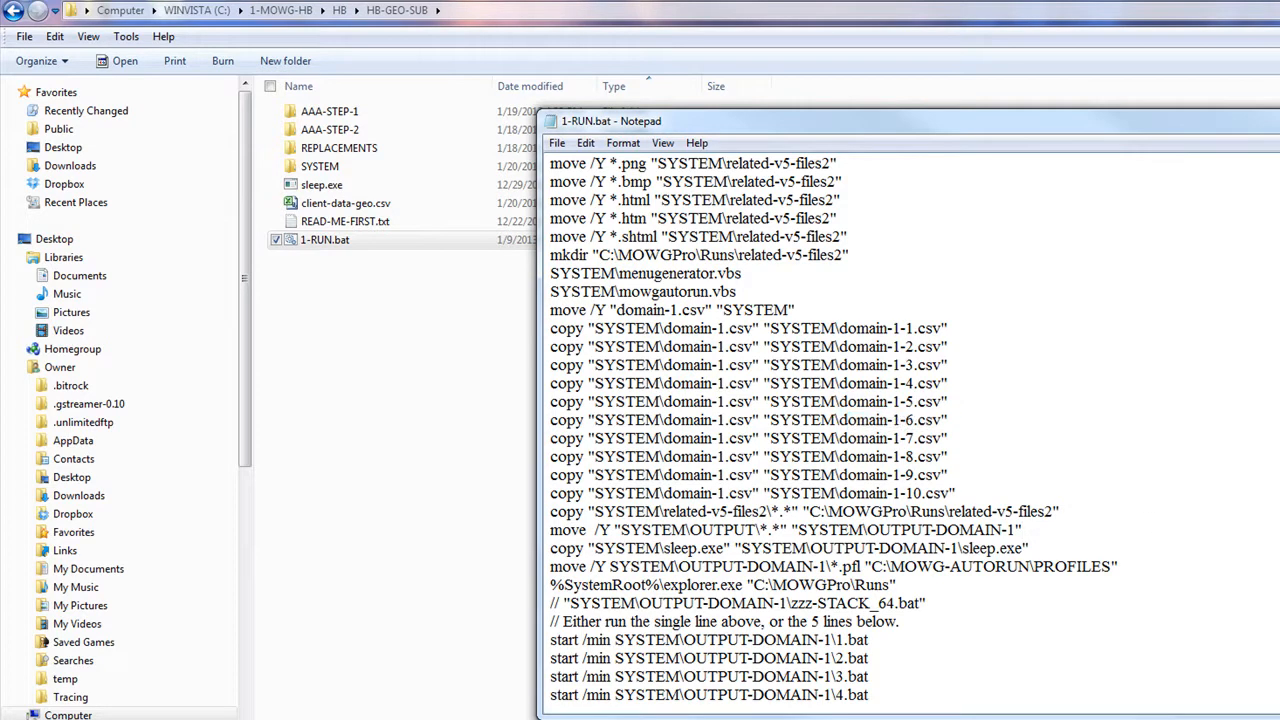
- Highlight the first domain-1.csv copy line and the whole block of copy commands, then close 1-RUN.bat
{"action": "left_click_drag", "start_coordinate": [960, 328], "coordinate": [530, 330]}
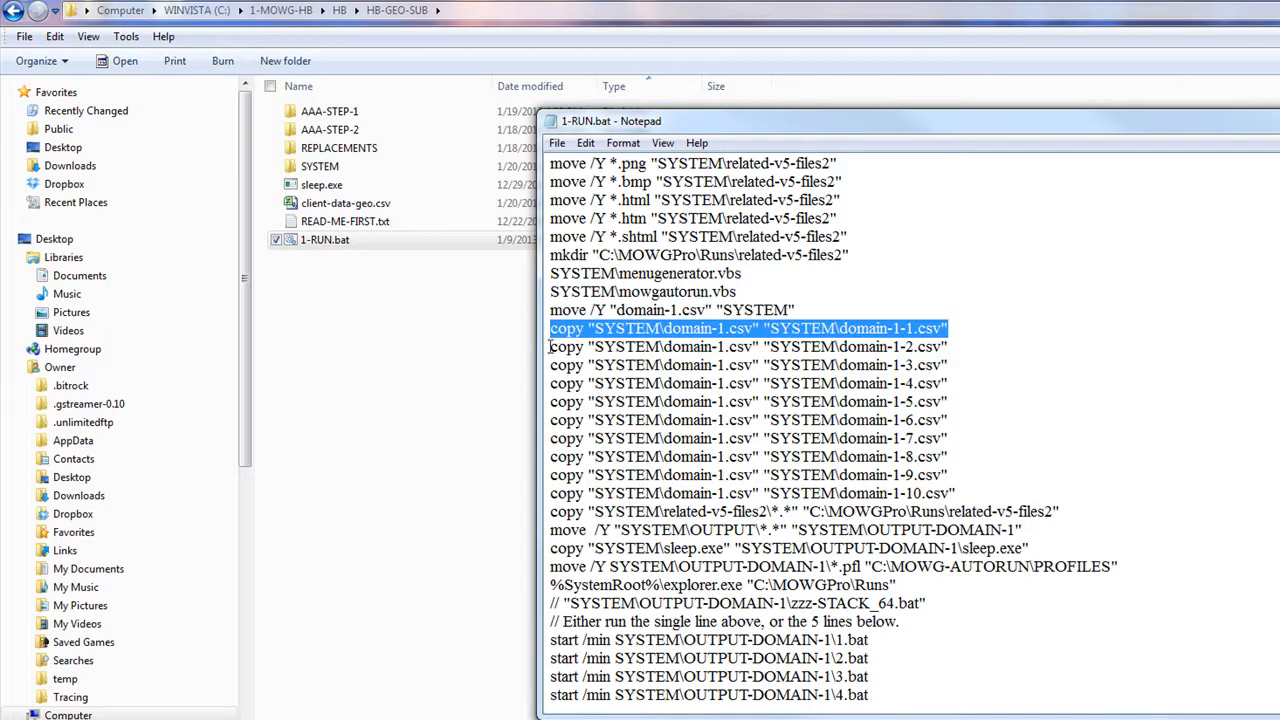
{"action": "left_click_drag", "start_coordinate": [958, 493], "coordinate": [546, 335]}
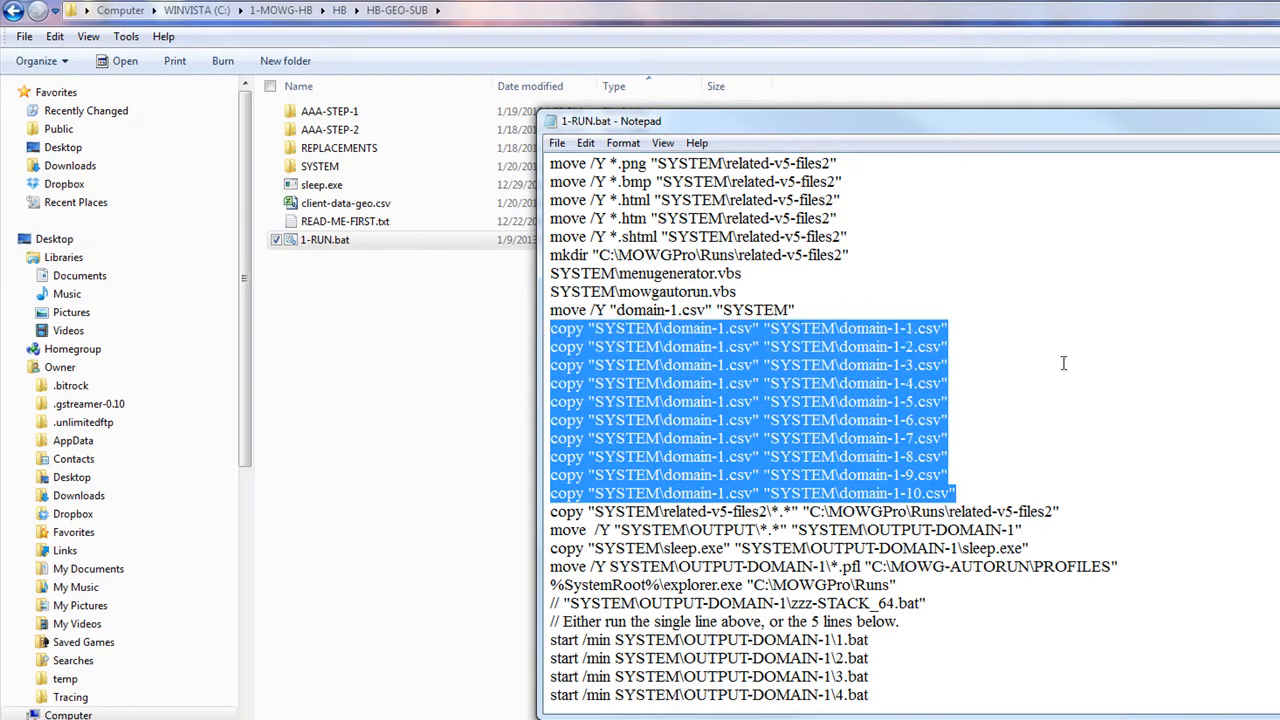
{"action": "left_click", "coordinate": [1072, 259]}
{"action": "key", "text": "alt+F4"}
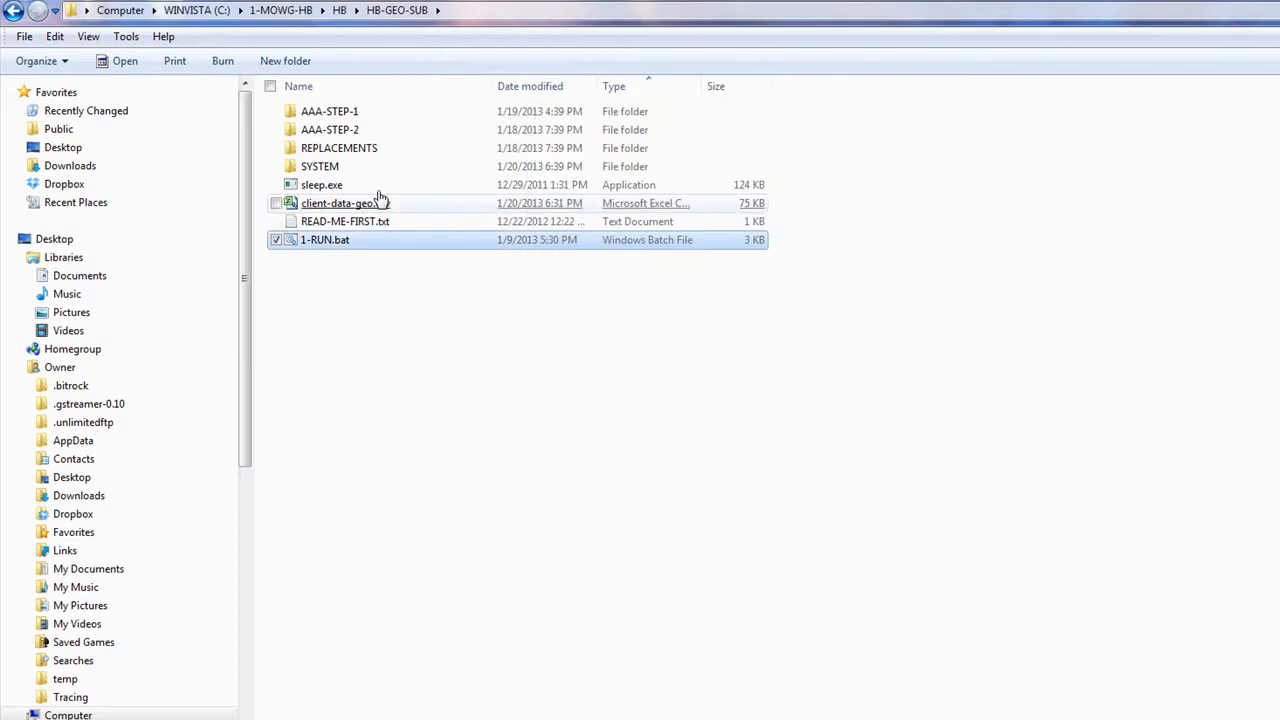
- Open mowgautorun.vbs from the SYSTEM folder for editing, accepting the security warning
{"action": "double_click", "coordinate": [320, 166]}
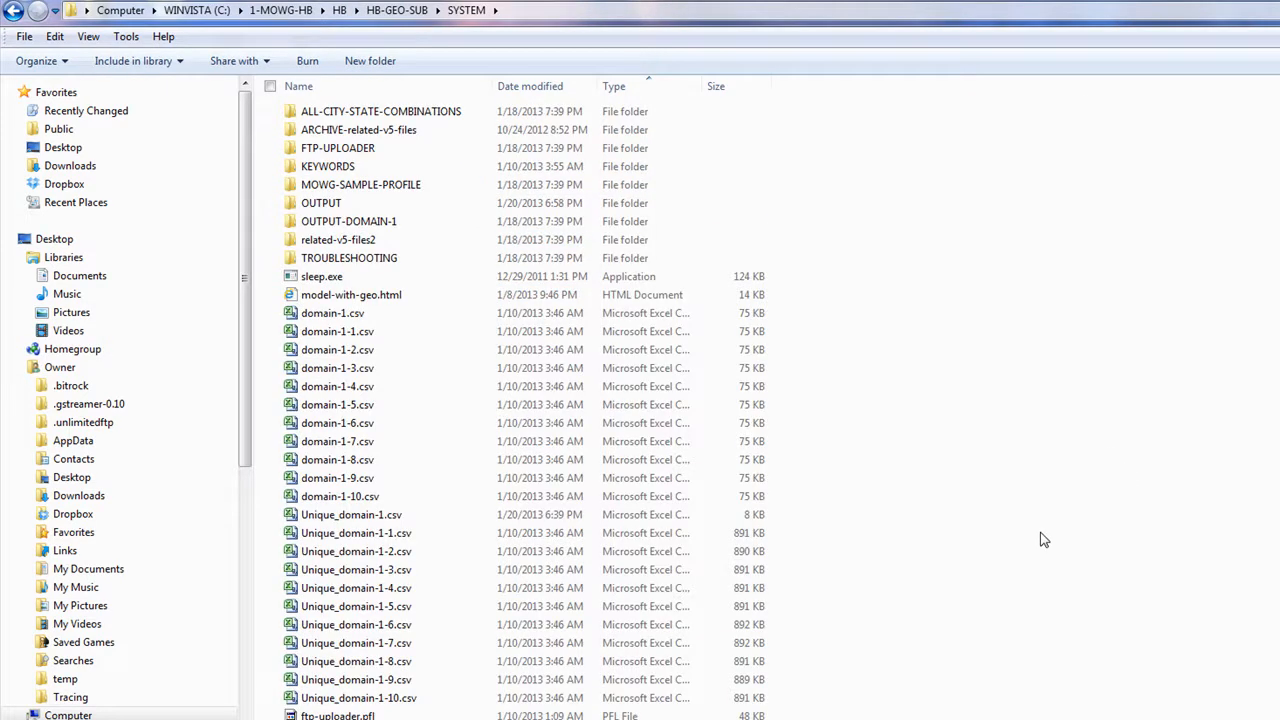
{"action": "scroll", "coordinate": [1040, 540], "scroll_direction": "down", "scroll_amount": 3}
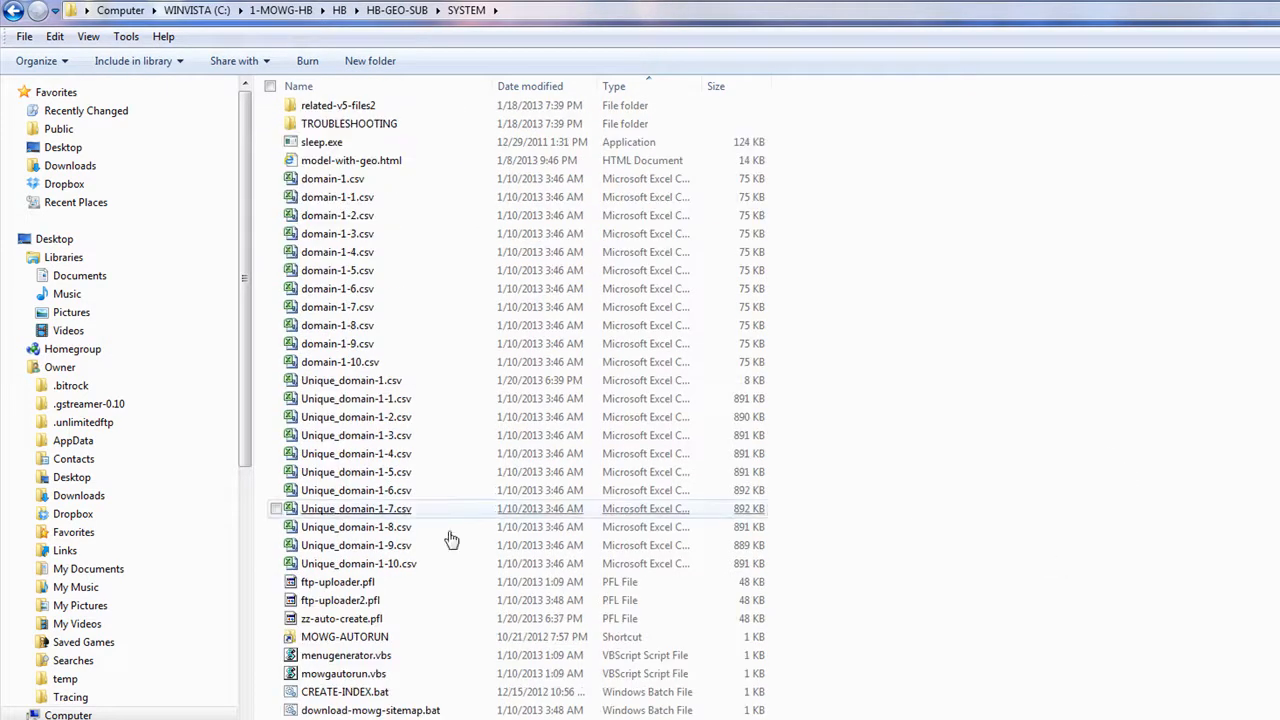
{"action": "right_click", "coordinate": [352, 683]}
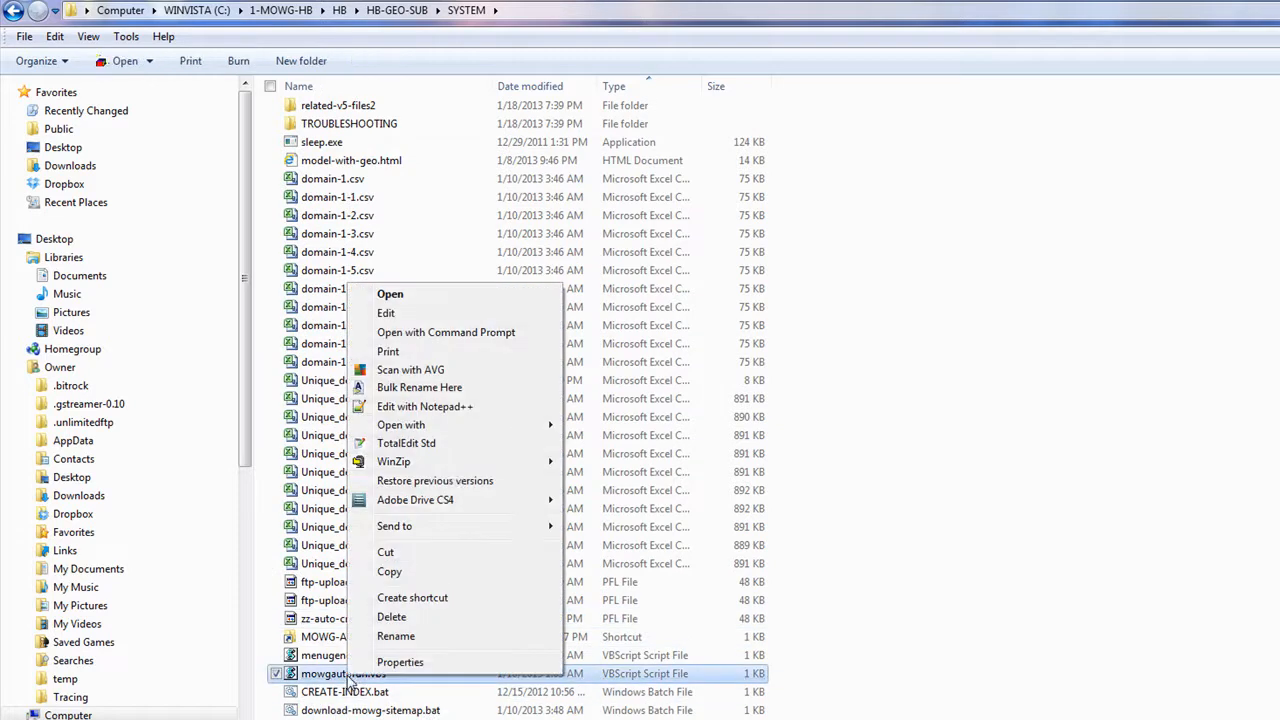
{"action": "left_click", "coordinate": [415, 294]}
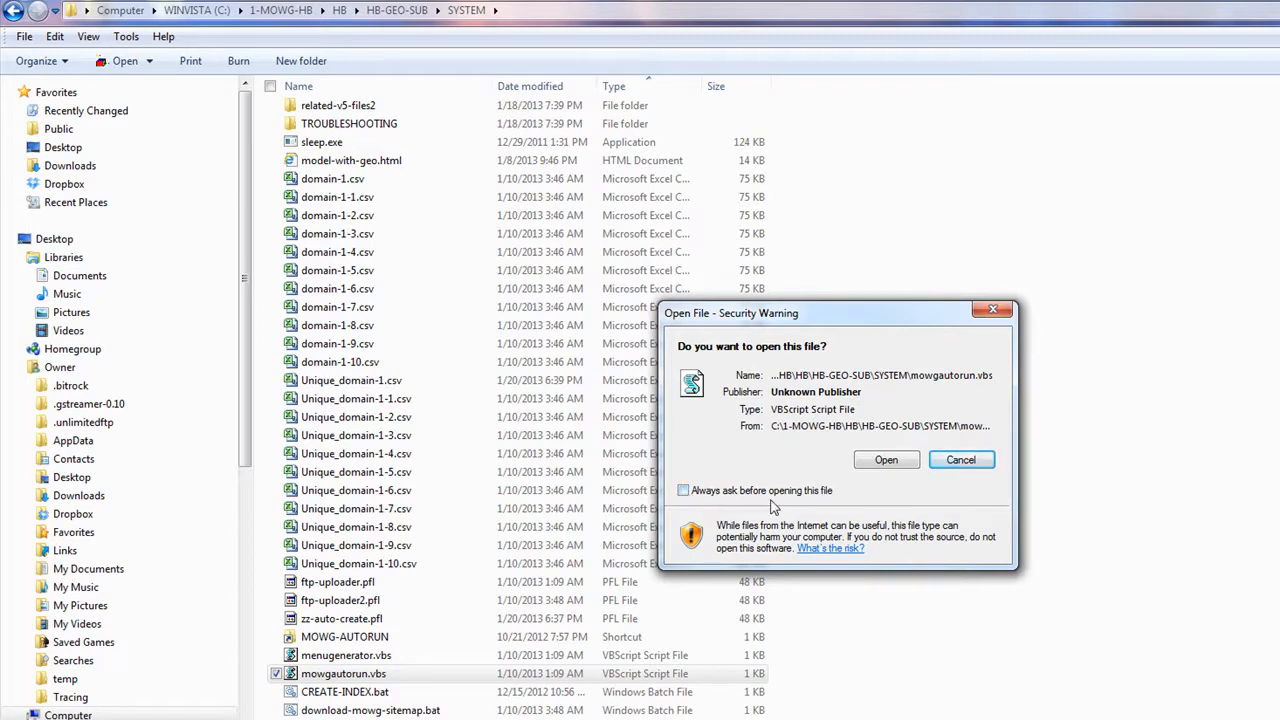
{"action": "left_click", "coordinate": [887, 461]}
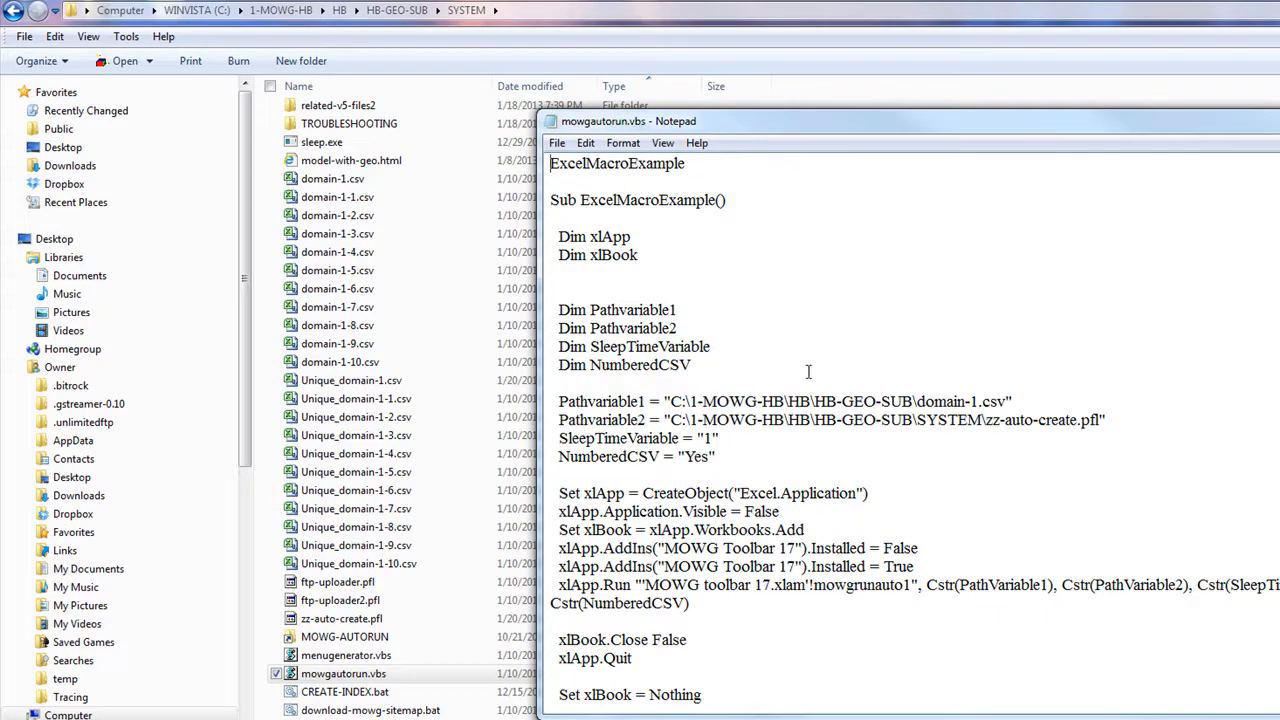
- Examine the Pathvariable1 and Pathvariable2 paths in mowgautorun.vbs, highlighting the domain-1.csv and zz-auto-create.pfl file names
{"action": "left_click", "coordinate": [1007, 404]}
{"action": "left_click_drag", "start_coordinate": [1003, 403], "coordinate": [672, 402]}
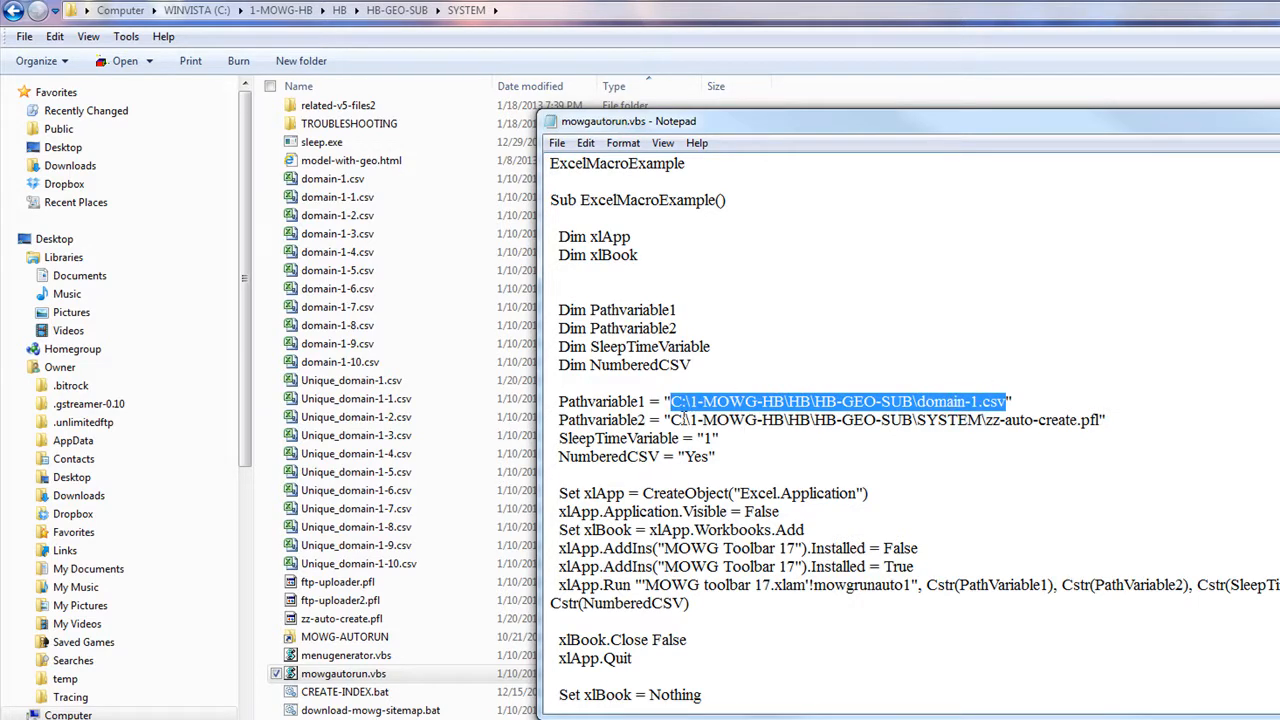
{"action": "left_click_drag", "start_coordinate": [672, 420], "coordinate": [1100, 420]}
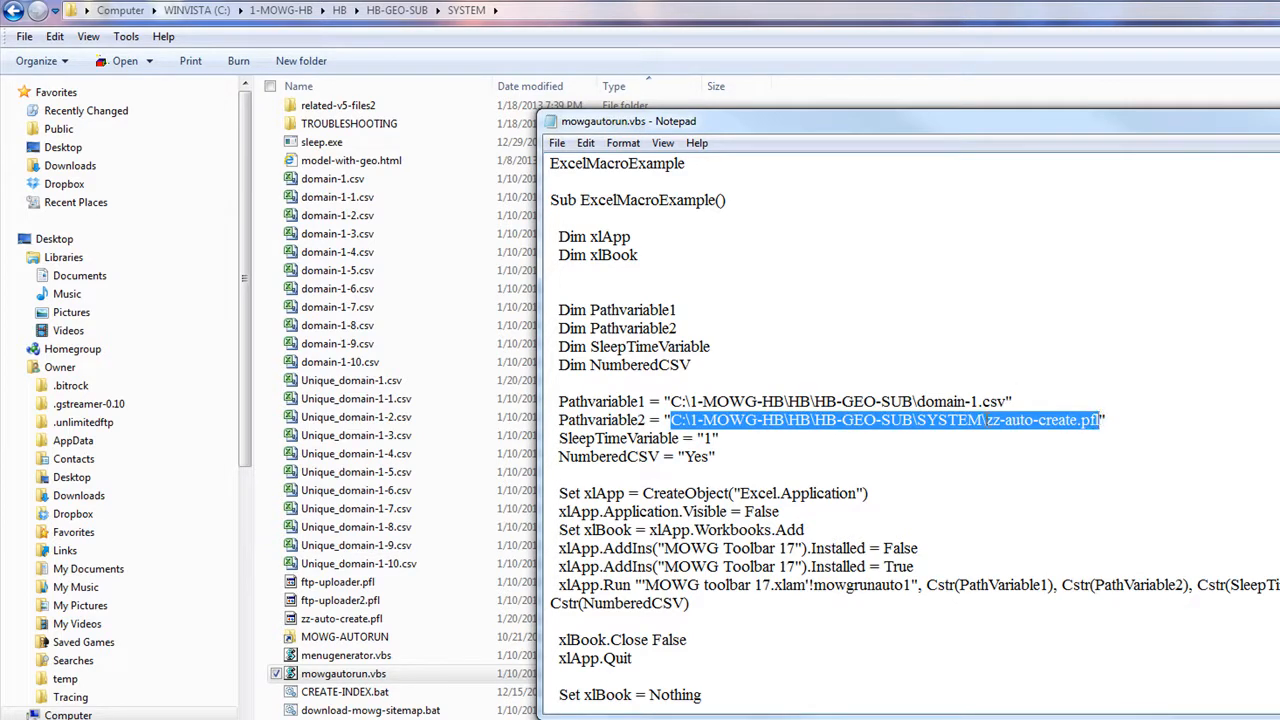
{"action": "left_click", "coordinate": [987, 421]}
{"action": "left_click_drag", "start_coordinate": [987, 421], "coordinate": [1102, 421]}
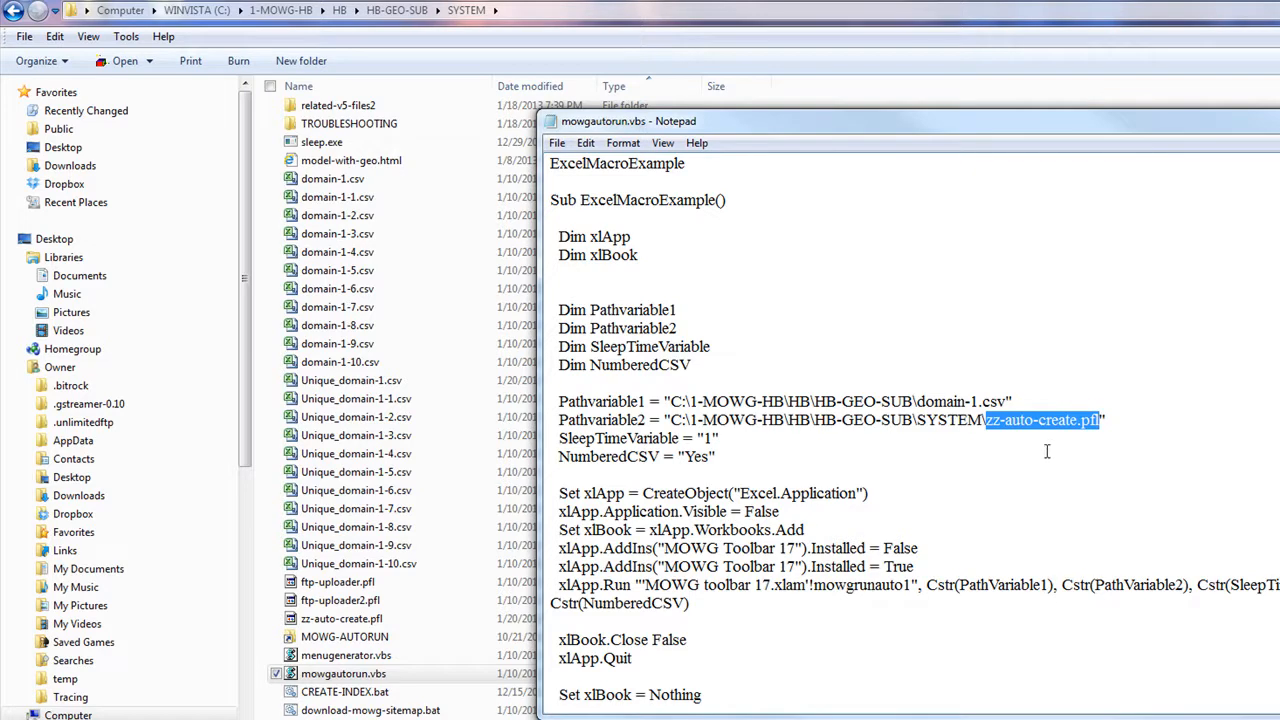
{"action": "left_click_drag", "start_coordinate": [1008, 401], "coordinate": [913, 402]}
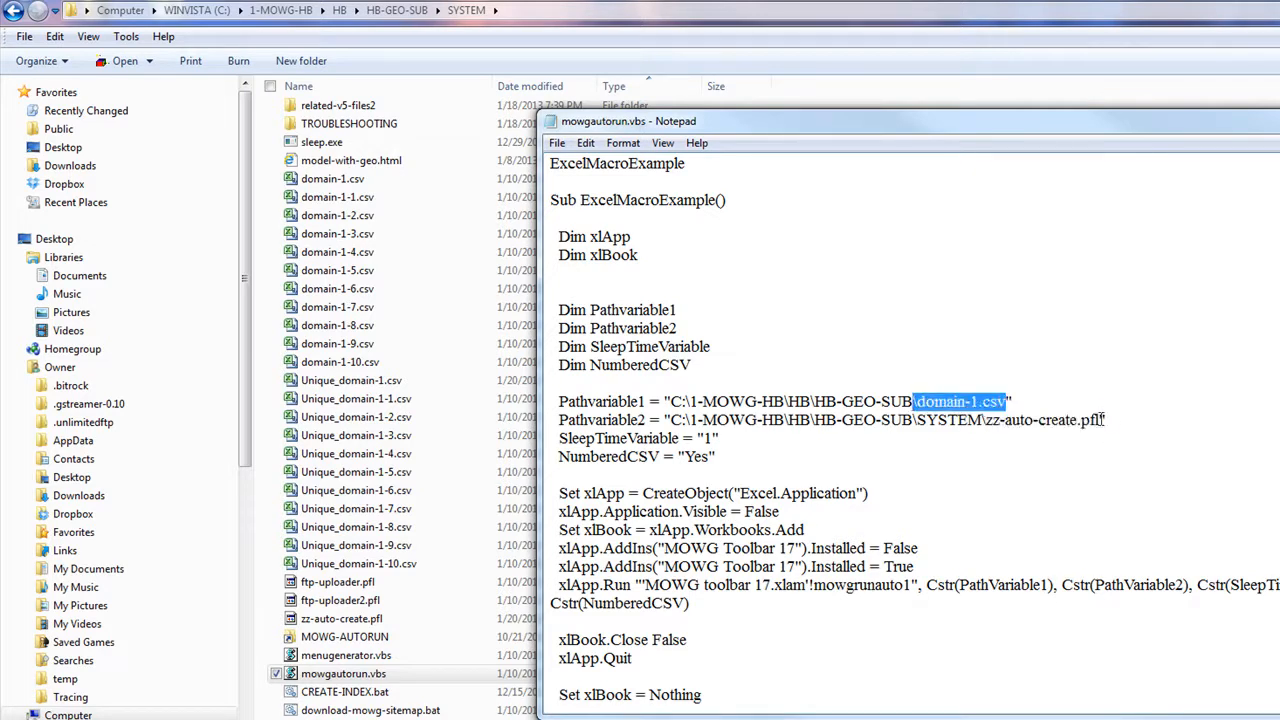
{"action": "left_click_drag", "start_coordinate": [1104, 420], "coordinate": [984, 420]}
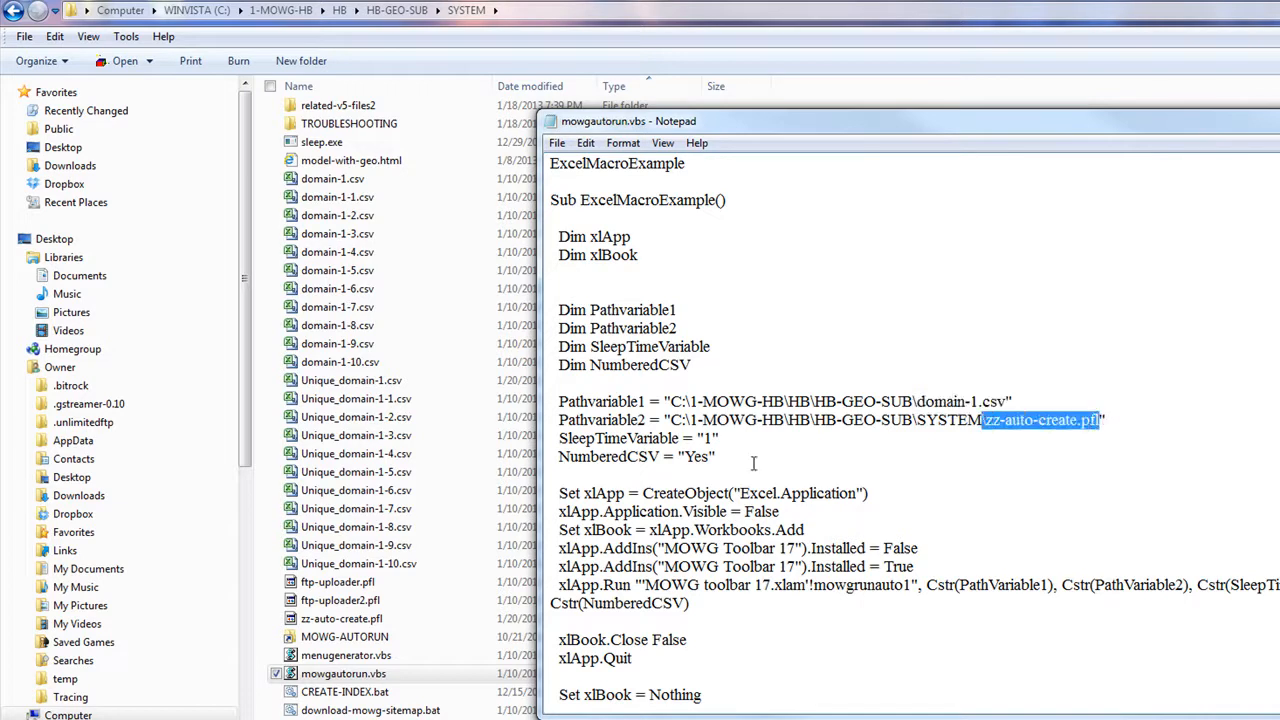
- Examine the SleepTimeVariable, NumberedCSV and xlApp.Application.Visible settings in mowgautorun.vbs, then close the script
{"action": "left_click_drag", "start_coordinate": [716, 438], "coordinate": [704, 438]}
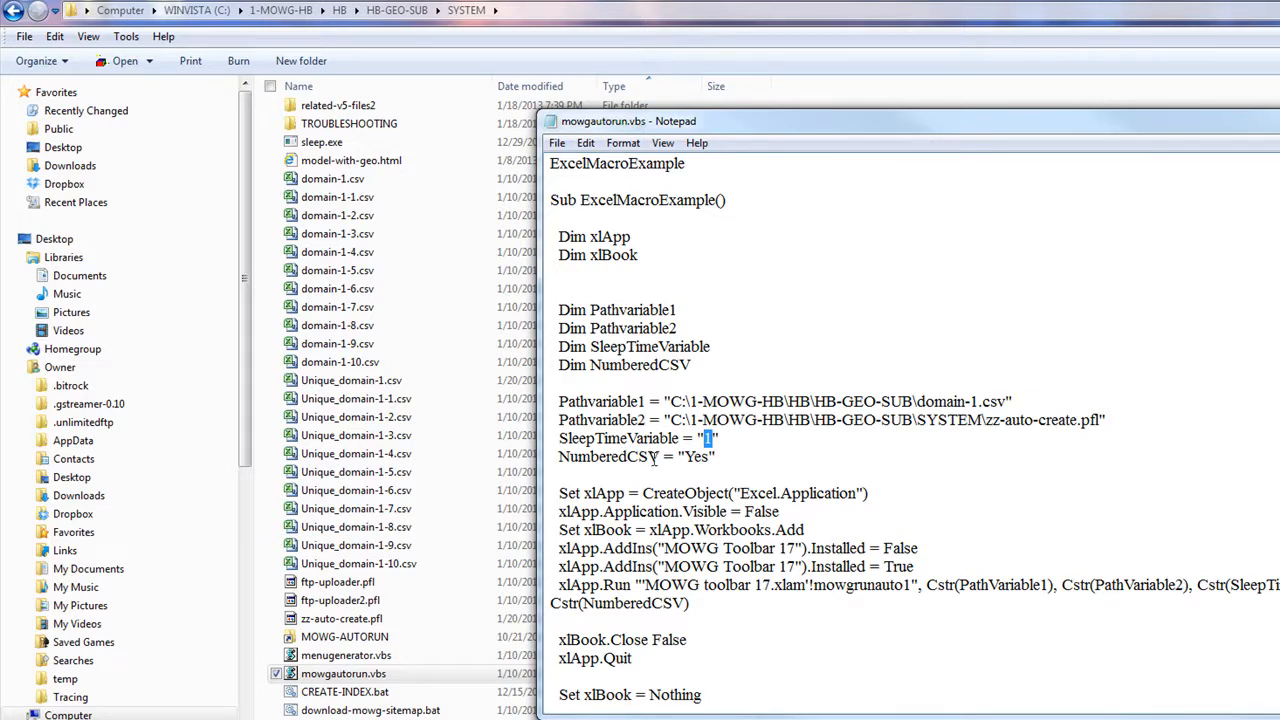
{"action": "left_click_drag", "start_coordinate": [712, 457], "coordinate": [684, 458]}
{"action": "left_click_drag", "start_coordinate": [716, 438], "coordinate": [703, 438]}
{"action": "left_click_drag", "start_coordinate": [709, 457], "coordinate": [683, 457]}
{"action": "left_click_drag", "start_coordinate": [783, 510], "coordinate": [745, 511]}
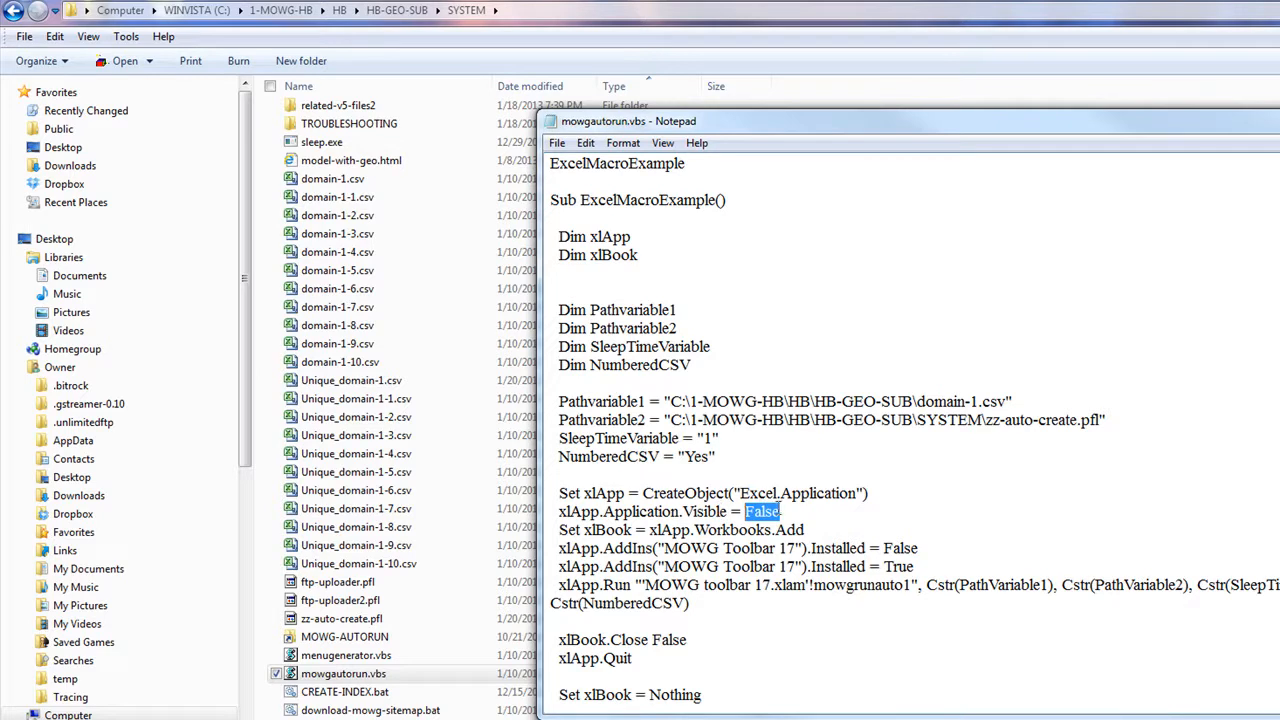
{"action": "left_click", "coordinate": [790, 638]}
{"action": "key", "text": "alt+F4"}
{"action": "left_click", "coordinate": [1256, 414]}
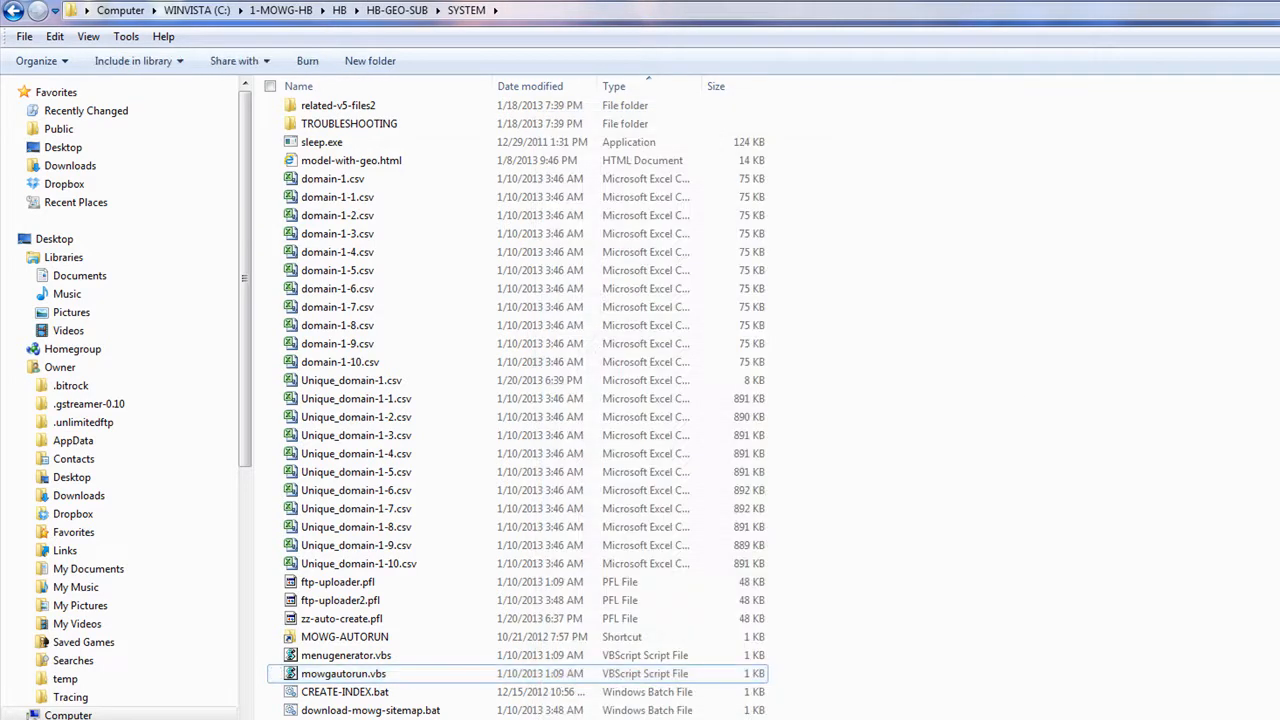
- Switch to Excel, check the MOWG Toolbar's About information, and close it
{"action": "scroll", "coordinate": [1206, 505], "scroll_direction": "up", "scroll_amount": 3}
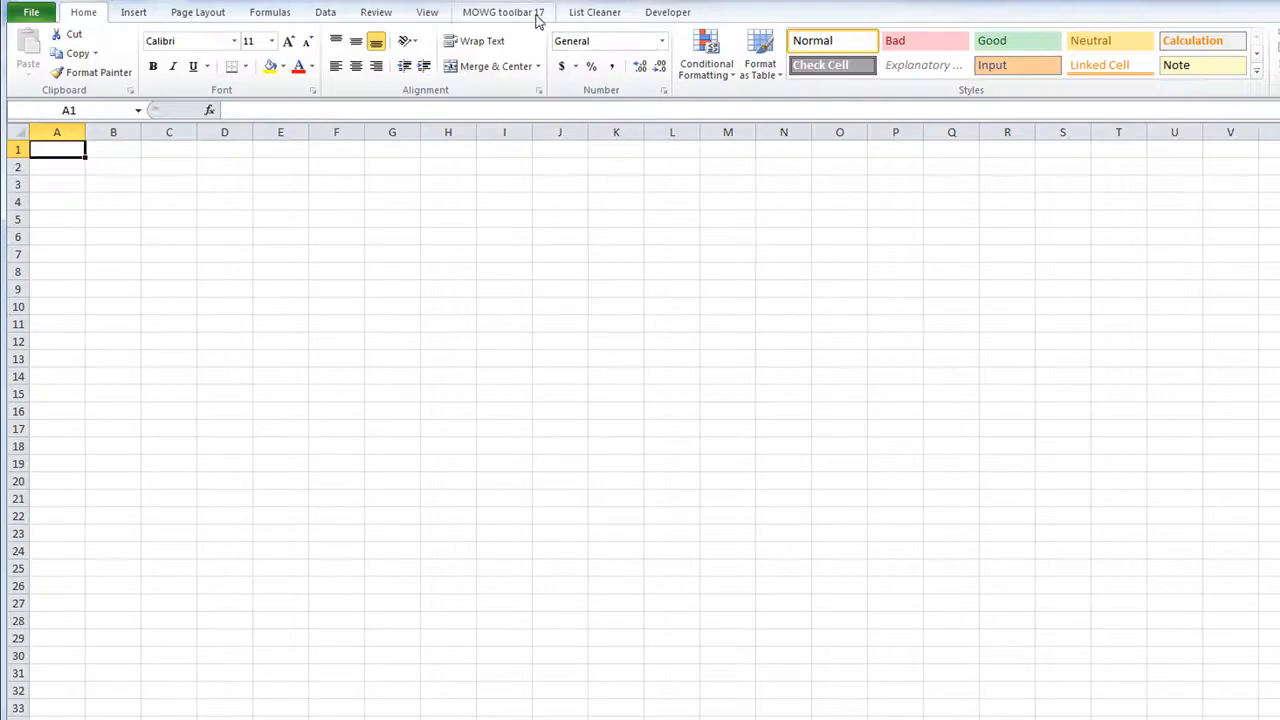
{"action": "left_click", "coordinate": [530, 13]}
{"action": "left_click", "coordinate": [1125, 50]}
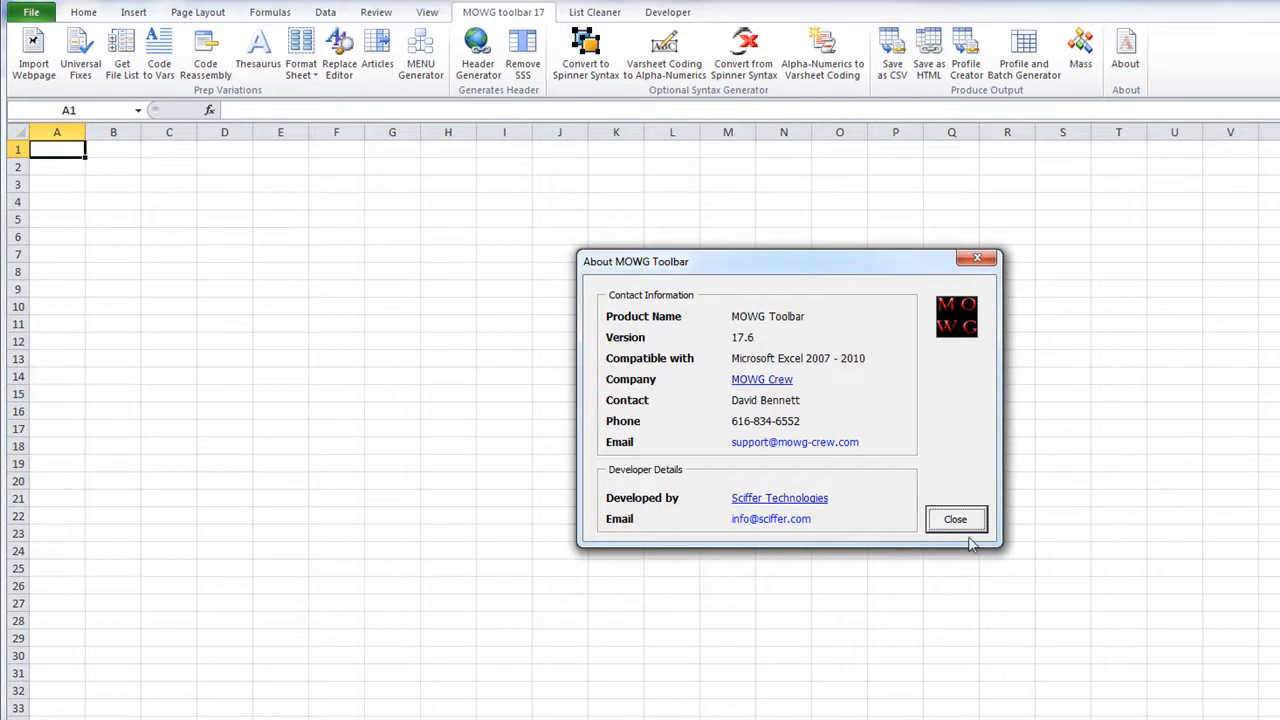
{"action": "left_click", "coordinate": [955, 520]}
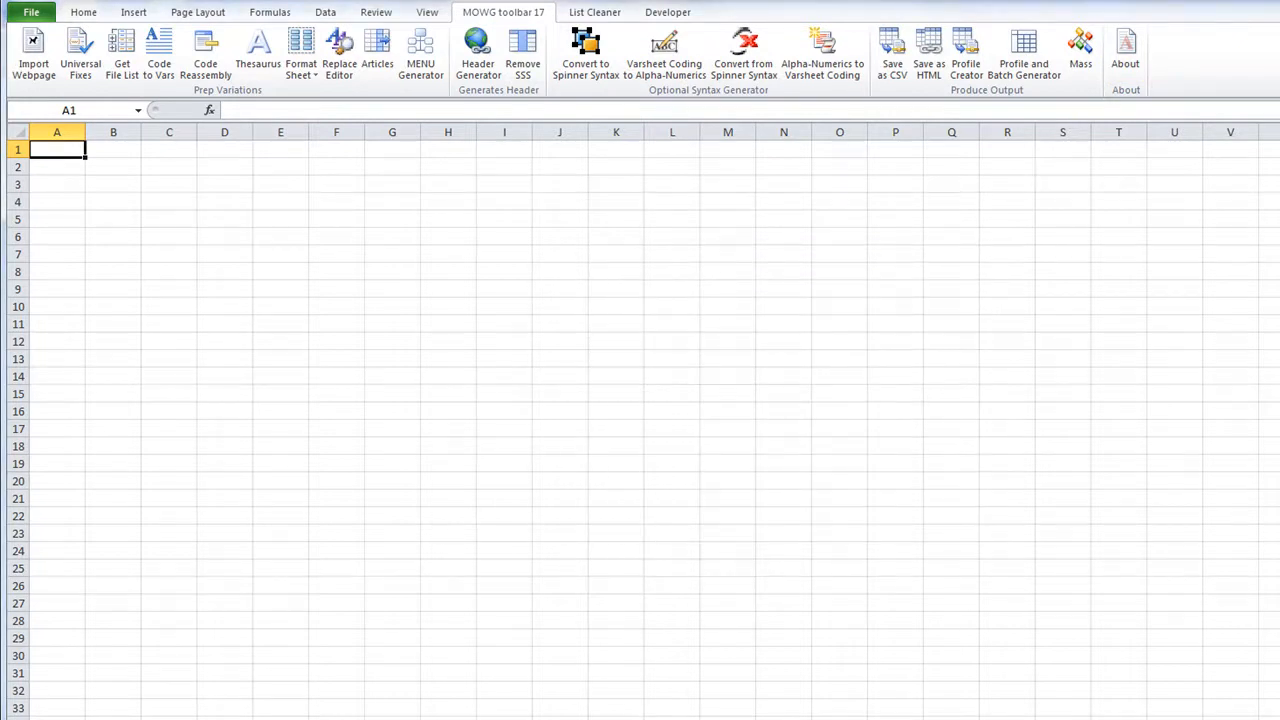